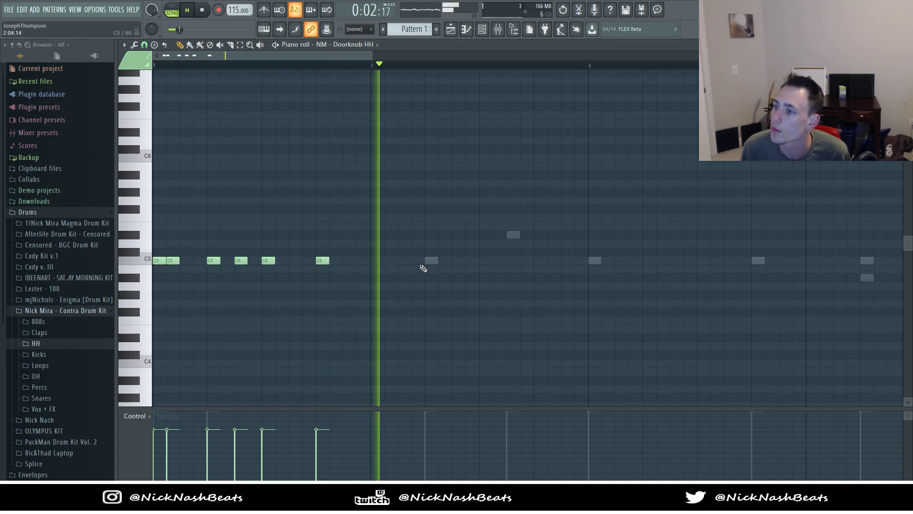
Step: Add C5 hi-hat notes on beats 2 and 3 of bar 2 plus a three-note triplet filling beat 4, and play it back
{"action": "left_click", "coordinate": [485, 260]}
{"action": "key", "text": "space"}
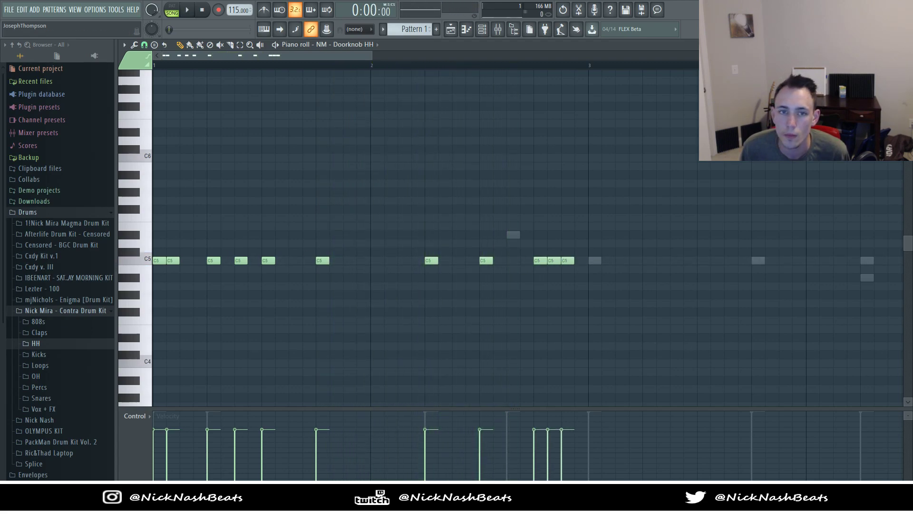
{"action": "scroll", "coordinate": [580, 266], "scroll_direction": "up", "scroll_amount": 3}
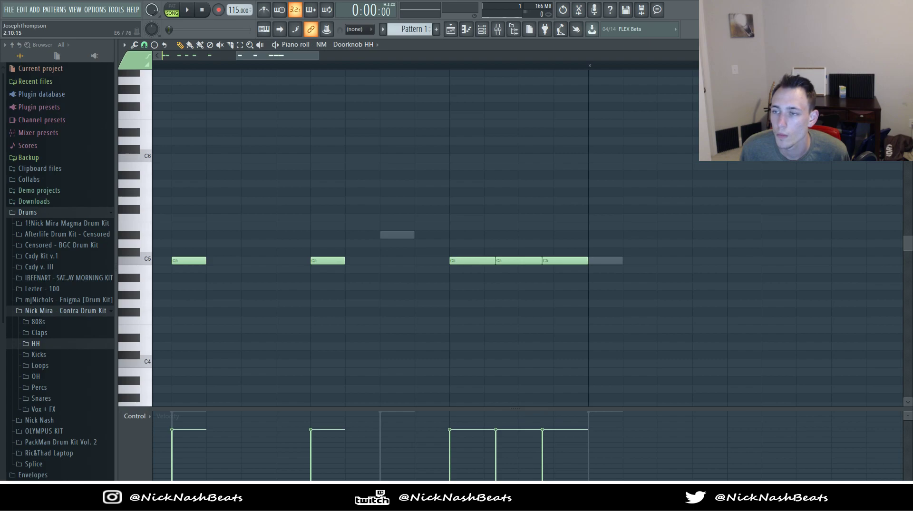
{"action": "scroll", "coordinate": [350, 143], "scroll_direction": "down", "scroll_amount": 3}
{"action": "key", "text": "space"}
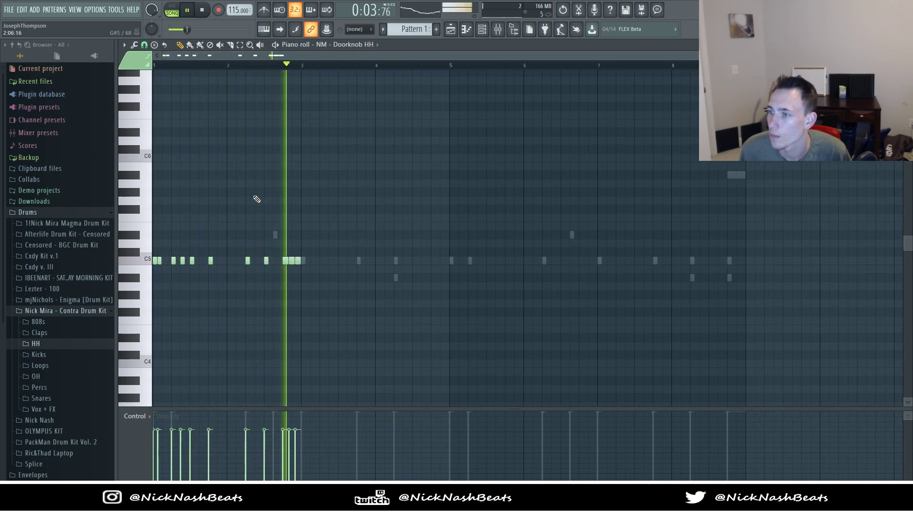
{"action": "key", "text": "space"}
Step: Duplicate the two-bar Doorknob HH pattern into bars 3 and 4
{"action": "left_click_drag", "start_coordinate": [371, 177], "coordinate": [107, 430]}
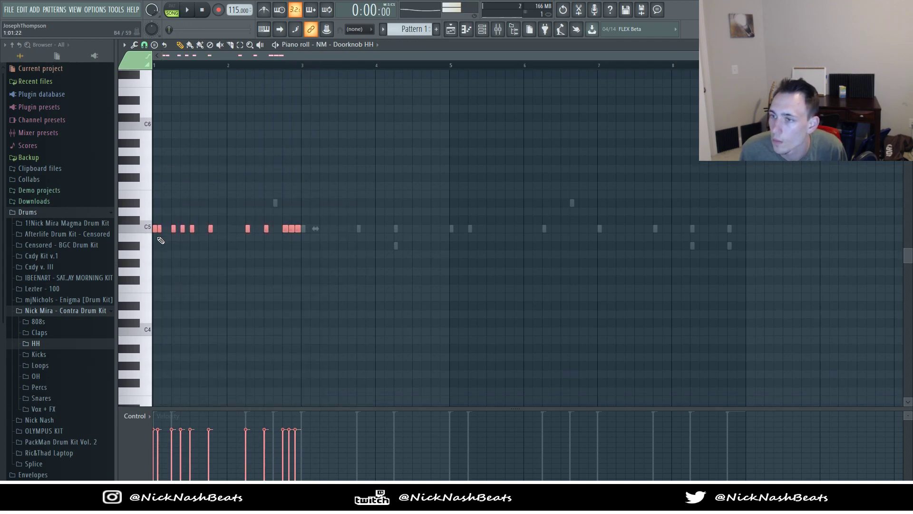
{"action": "scroll", "coordinate": [304, 233], "scroll_direction": "up", "scroll_amount": 3}
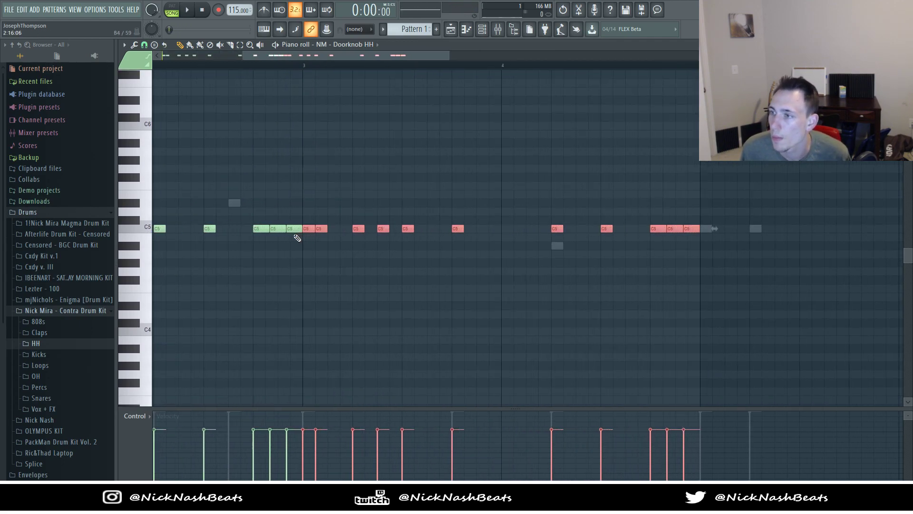
{"action": "scroll", "coordinate": [281, 236], "scroll_direction": "down", "scroll_amount": 1}
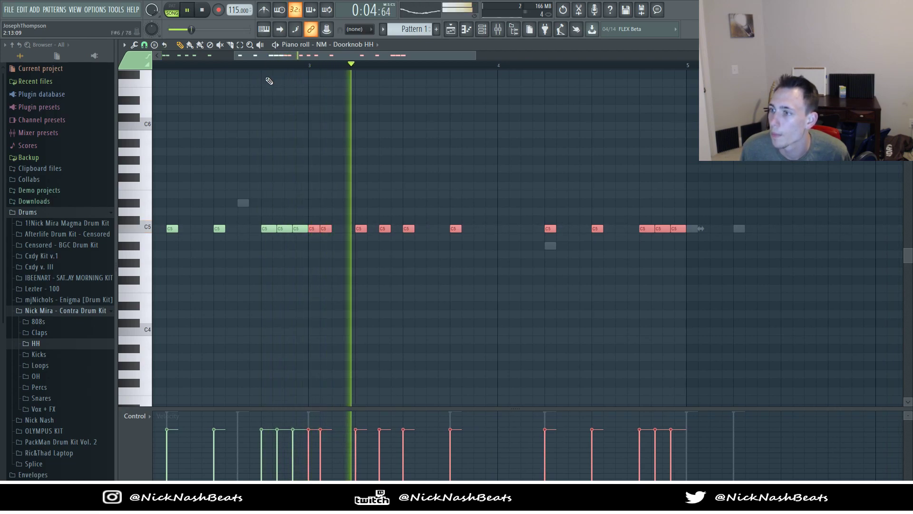
Step: Compress the three-note hi-hat roll on beat 4 of bar 2 to about half its length, keeping it on C5
{"action": "scroll", "coordinate": [267, 95], "scroll_direction": "up", "scroll_amount": 2}
{"action": "scroll", "coordinate": [281, 200], "scroll_direction": "up", "scroll_amount": 3}
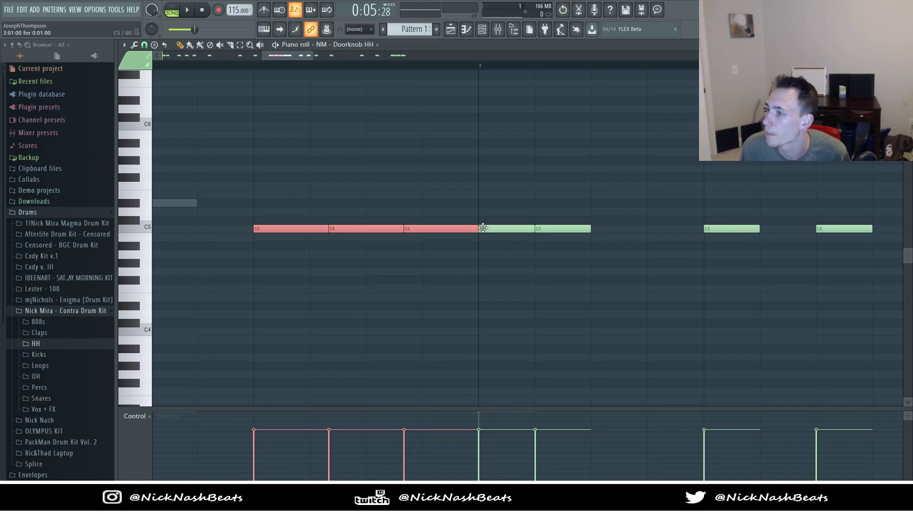
{"action": "left_click_drag", "start_coordinate": [469, 229], "coordinate": [468, 212]}
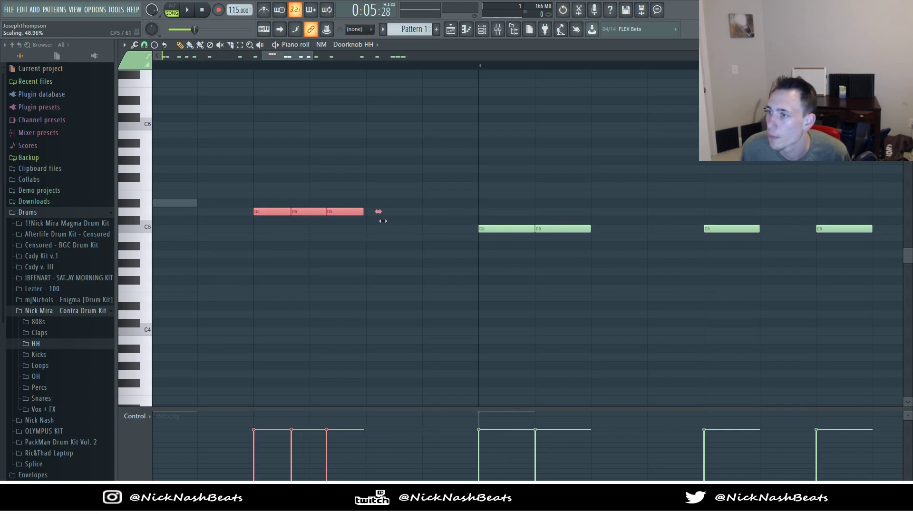
{"action": "key", "text": "space"}
{"action": "scroll", "coordinate": [353, 231], "scroll_direction": "down", "scroll_amount": 4}
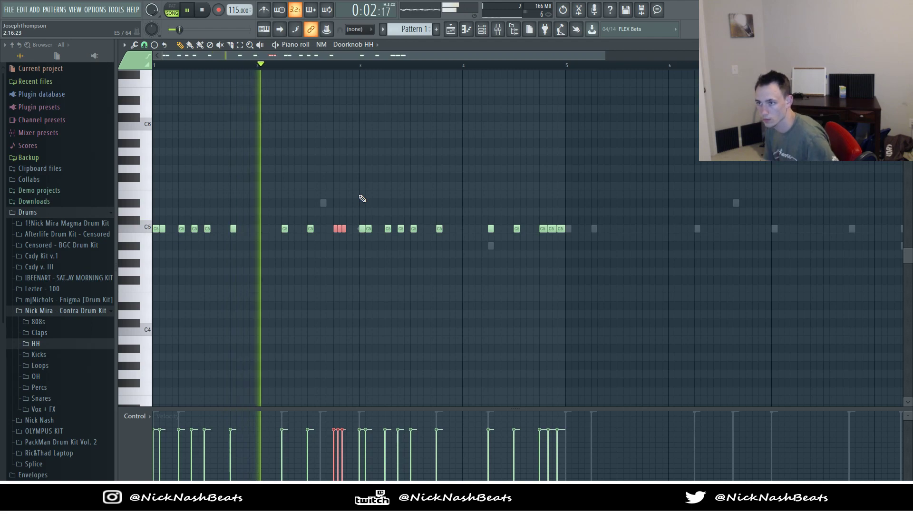
Step: Duplicate the four-bar Doorknob HH pattern so it also fills bars 5 to 8
{"action": "key", "text": "ctrl+d"}
{"action": "key", "text": "ctrl+b"}
{"action": "key", "text": "ctrl+d"}
{"action": "scroll", "coordinate": [599, 337], "scroll_direction": "down", "scroll_amount": 3}
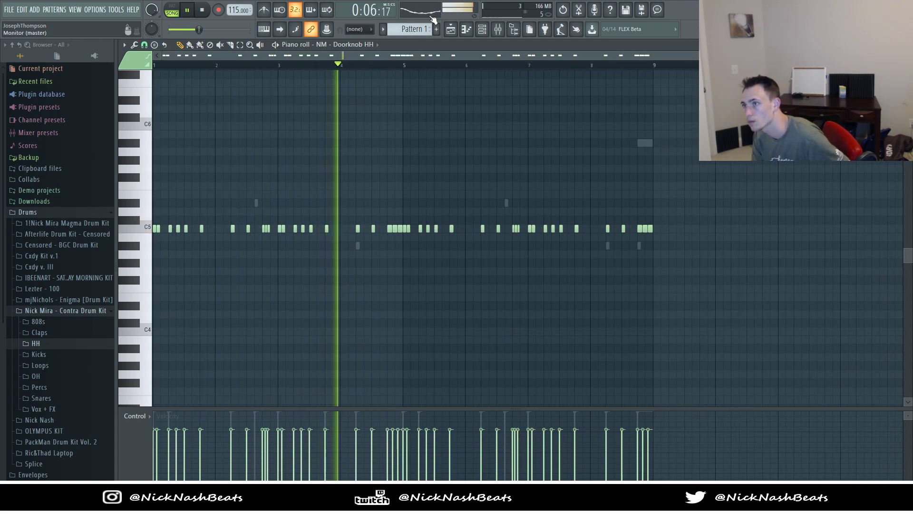
Step: Show the channel rack over the playlist and look through the Splice folder of the drum library for another sample
{"action": "left_click", "coordinate": [450, 29]}
{"action": "left_click", "coordinate": [483, 29]}
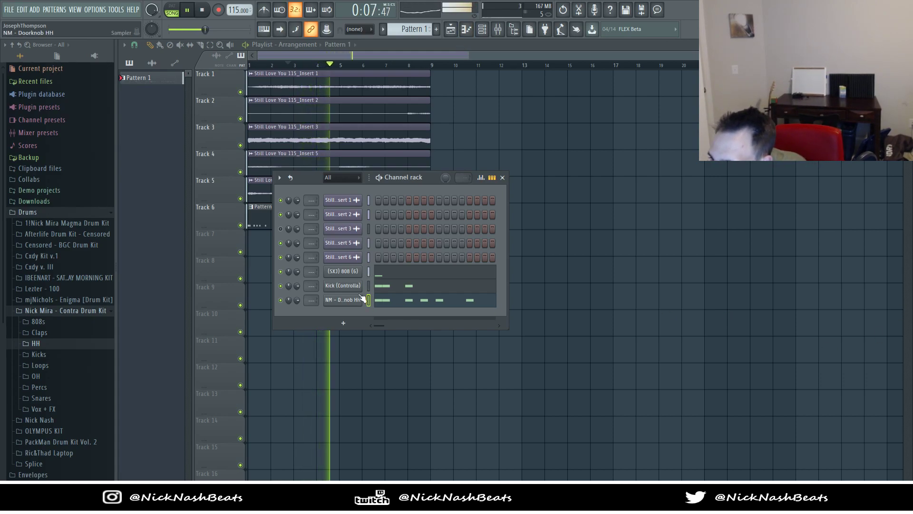
{"action": "left_click", "coordinate": [71, 311]}
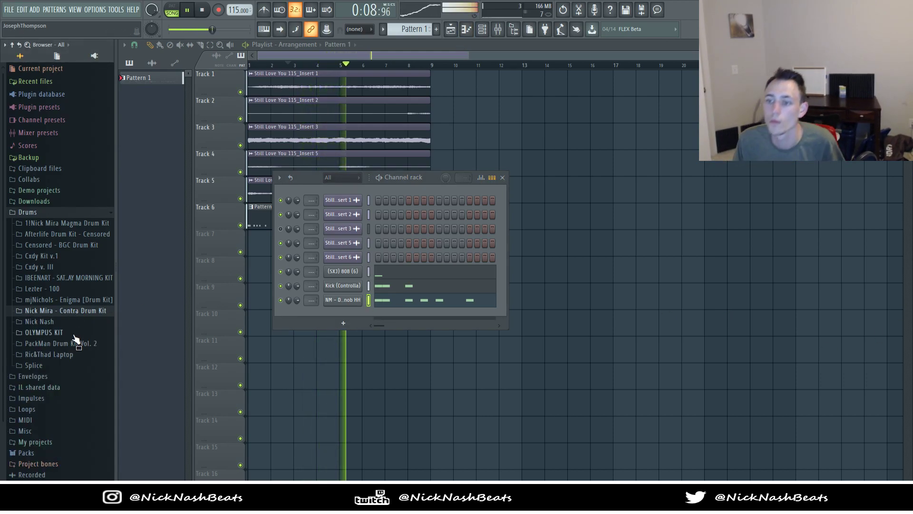
{"action": "left_click", "coordinate": [62, 364]}
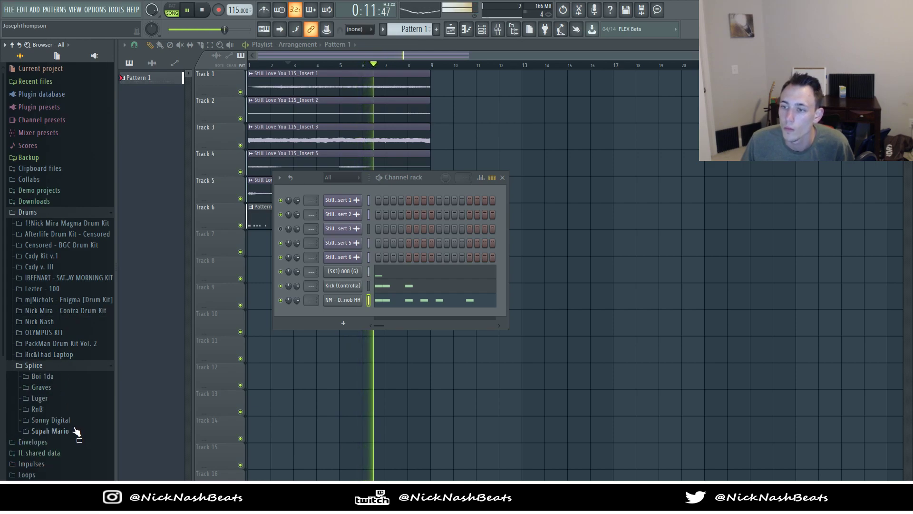
{"action": "left_click", "coordinate": [75, 430]}
{"action": "left_click", "coordinate": [57, 365]}
Step: Load the Hi Hat - Dior sample from the Hi Hats folder as a new channel in the channel rack
{"action": "left_click", "coordinate": [56, 322]}
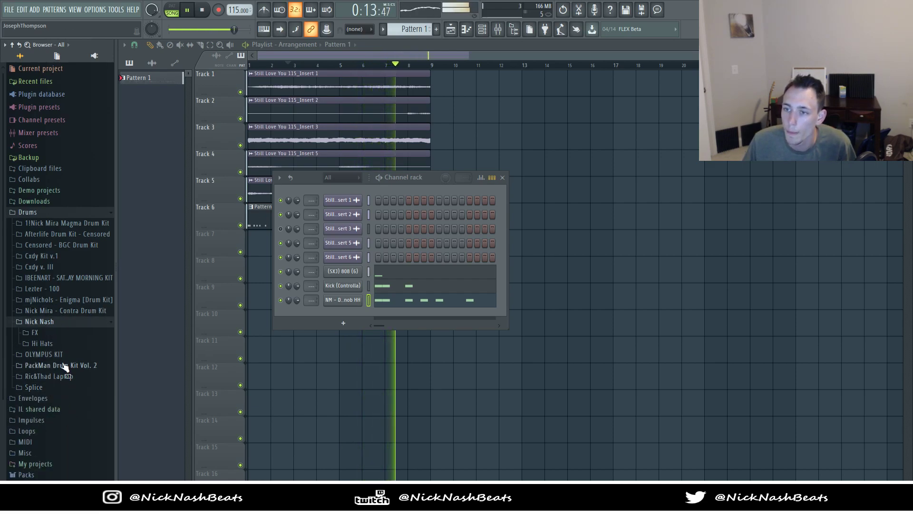
{"action": "left_click", "coordinate": [55, 321]}
{"action": "left_click", "coordinate": [56, 321]}
{"action": "left_click", "coordinate": [57, 354]}
{"action": "left_click", "coordinate": [57, 322]}
{"action": "left_click", "coordinate": [58, 346]}
{"action": "left_click", "coordinate": [65, 355]}
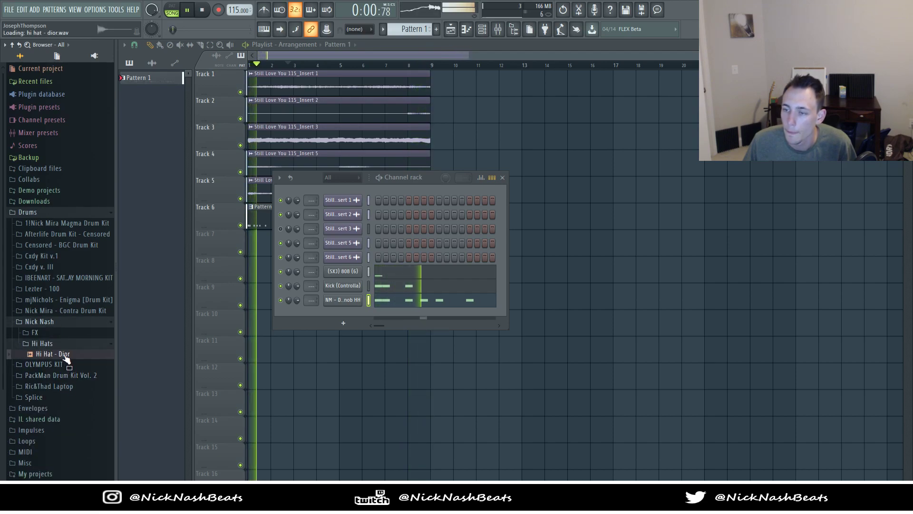
{"action": "left_click_drag", "start_coordinate": [327, 315], "coordinate": [330, 313]}
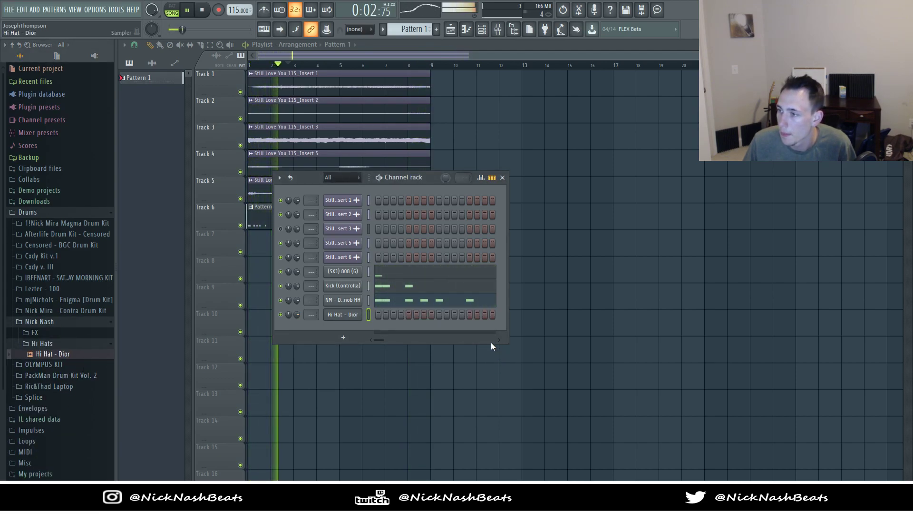
Step: Fill eight bars of Hi Hat - Dior with a C5 note on every second step and adjust the Doorknob HH channel volume
{"action": "key", "text": "F7"}
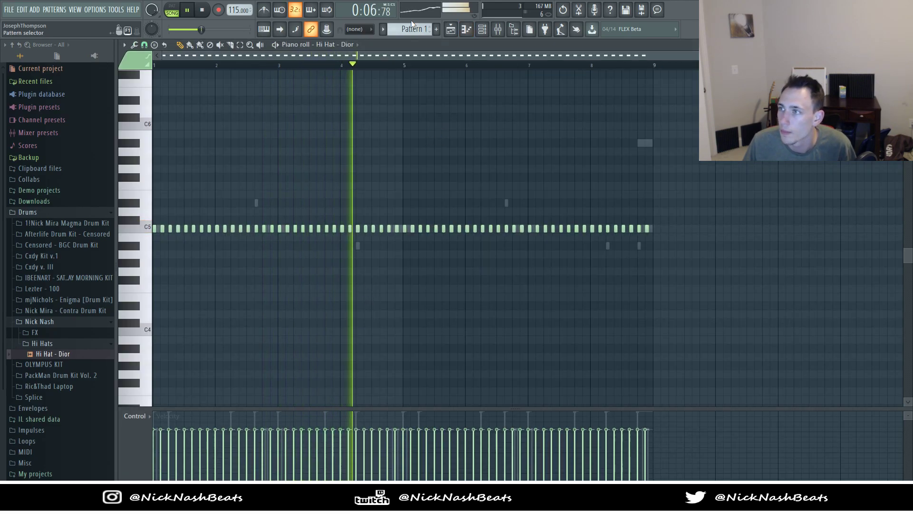
{"action": "key", "text": "F5"}
{"action": "left_click", "coordinate": [466, 27]}
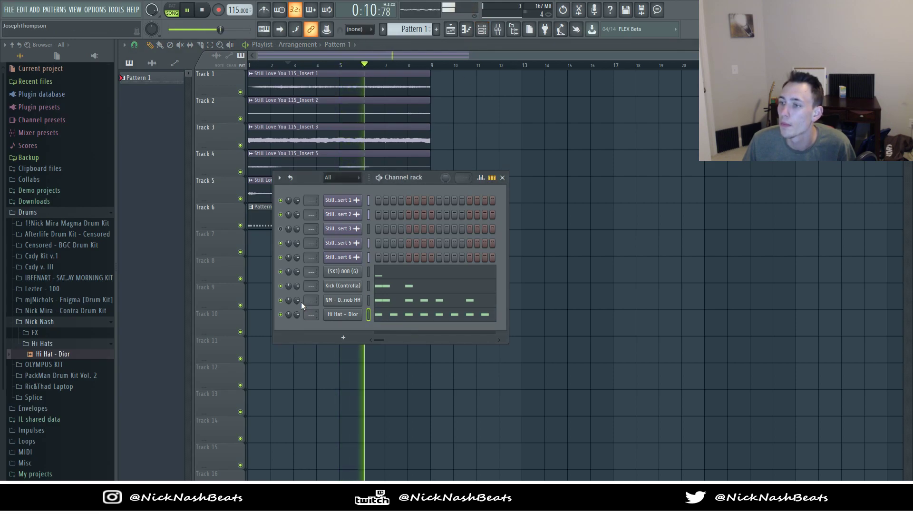
{"action": "left_click_drag", "start_coordinate": [297, 299], "coordinate": [297, 305]}
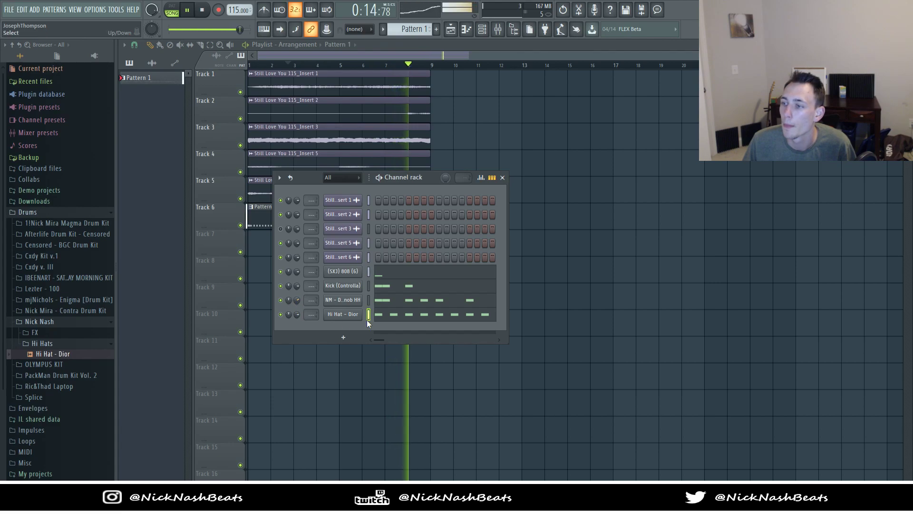
Step: Audition the Hi Hat - Dior notes at lower and higher pitches and leave them all transposed to E5
{"action": "left_click", "coordinate": [381, 315]}
{"action": "key", "text": "shift+Down"}
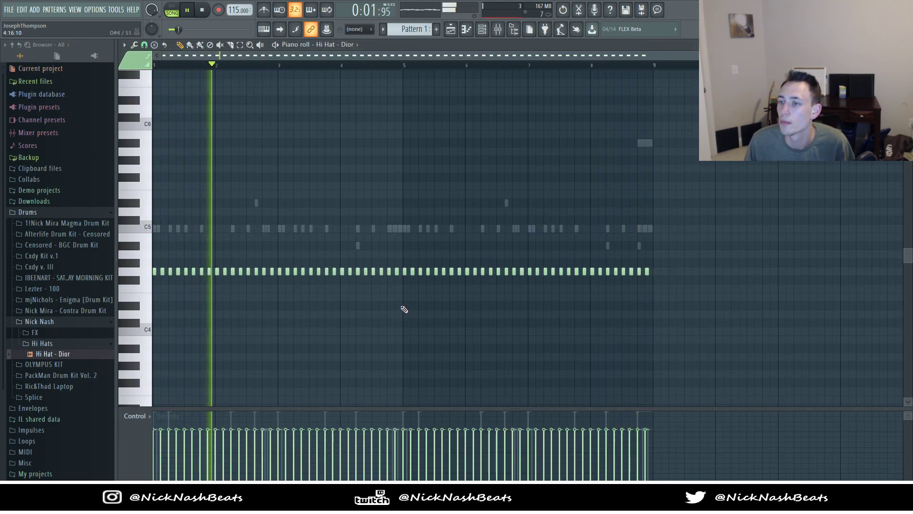
{"action": "key", "text": "shift+Up"}
{"action": "key", "text": "shift+Up"}
{"action": "key", "text": "shift+Up"}
{"action": "key", "text": "shift+Up"}
{"action": "key", "text": "shift+Up"}
{"action": "key", "text": "shift+Up"}
{"action": "key", "text": "shift+Up"}
{"action": "key", "text": "shift+Up"}
{"action": "key", "text": "shift+Up"}
{"action": "key", "text": "shift+Up"}
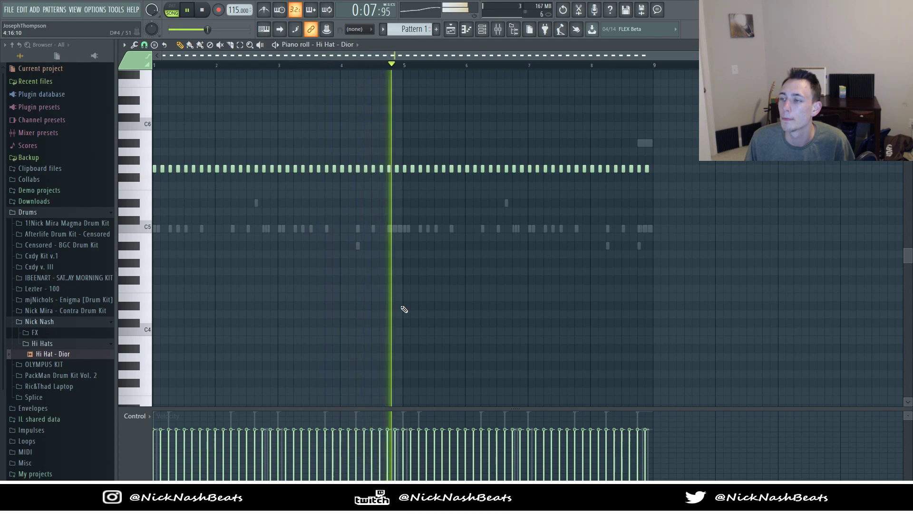
{"action": "key", "text": "shift+Down"}
{"action": "key", "text": "shift+Down"}
{"action": "key", "text": "shift+Down"}
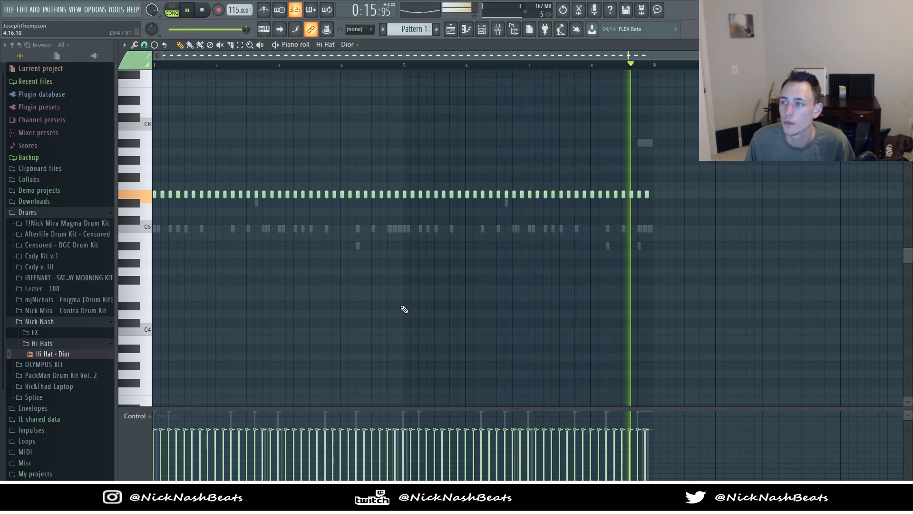
Step: Load the ART_DEAD OR ALIVE_ OPEN HAT sample from the IBEENART kit's OPEN HATS folder as a new channel
{"action": "left_click", "coordinate": [450, 29]}
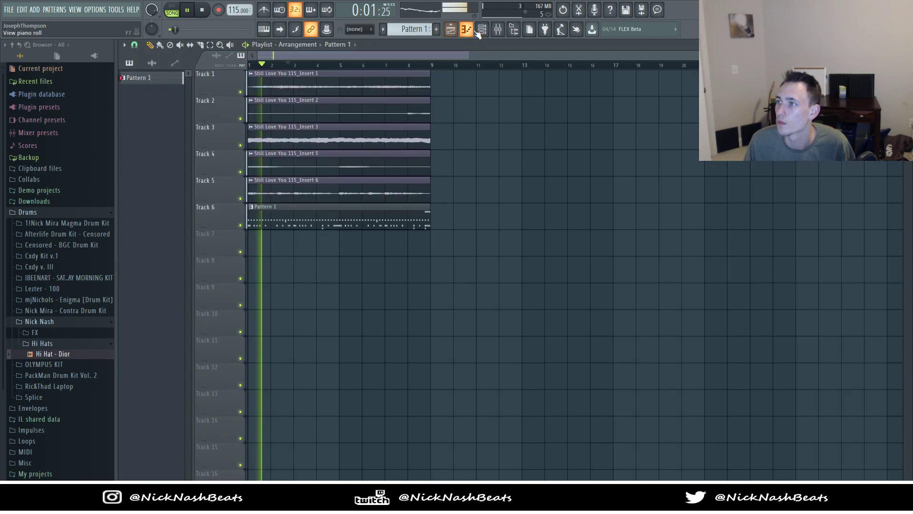
{"action": "left_click", "coordinate": [482, 29]}
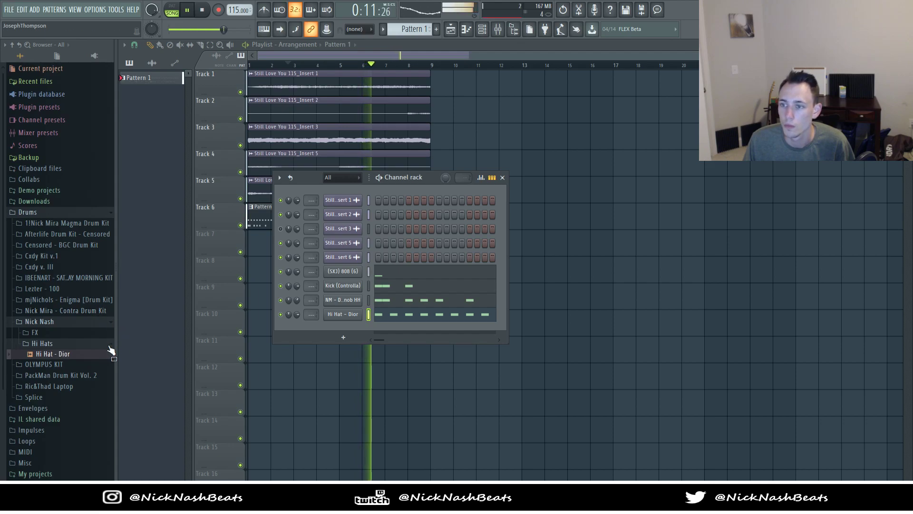
{"action": "left_click", "coordinate": [78, 322]}
{"action": "left_click", "coordinate": [76, 311]}
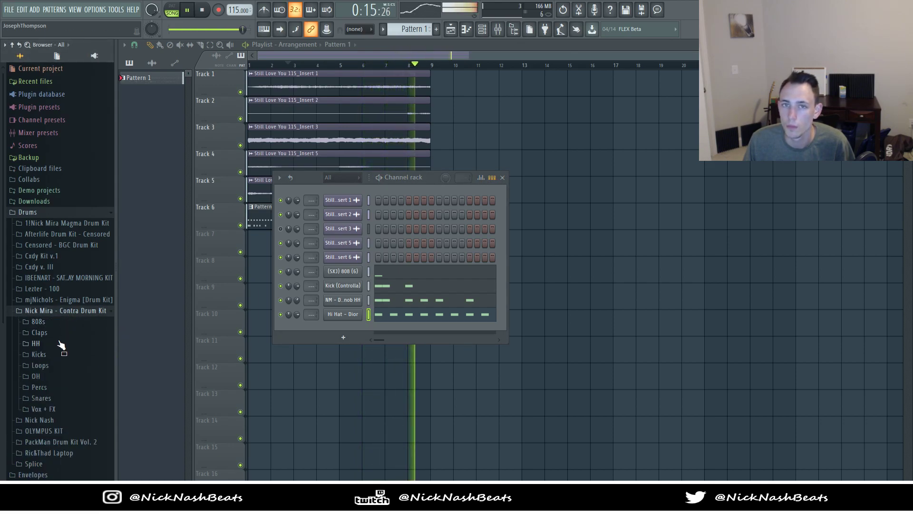
{"action": "left_click", "coordinate": [36, 376]}
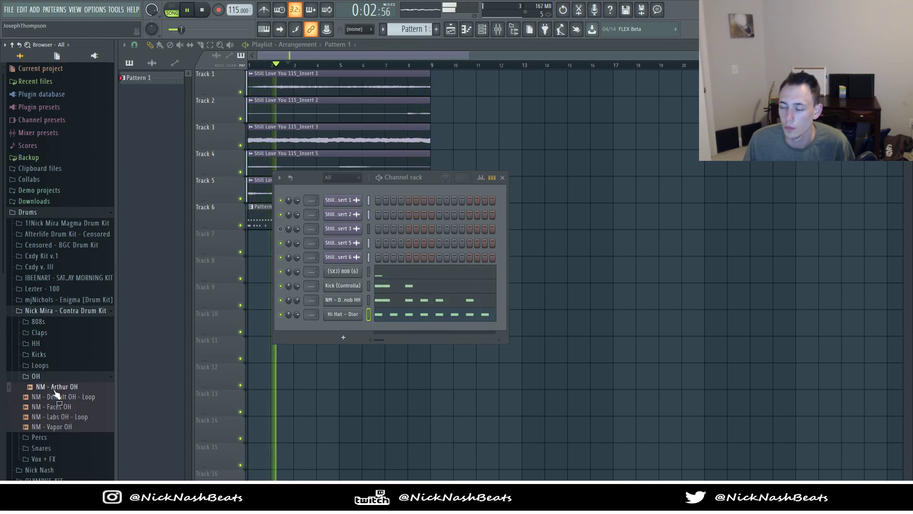
{"action": "left_click", "coordinate": [60, 310]}
{"action": "left_click", "coordinate": [58, 277]}
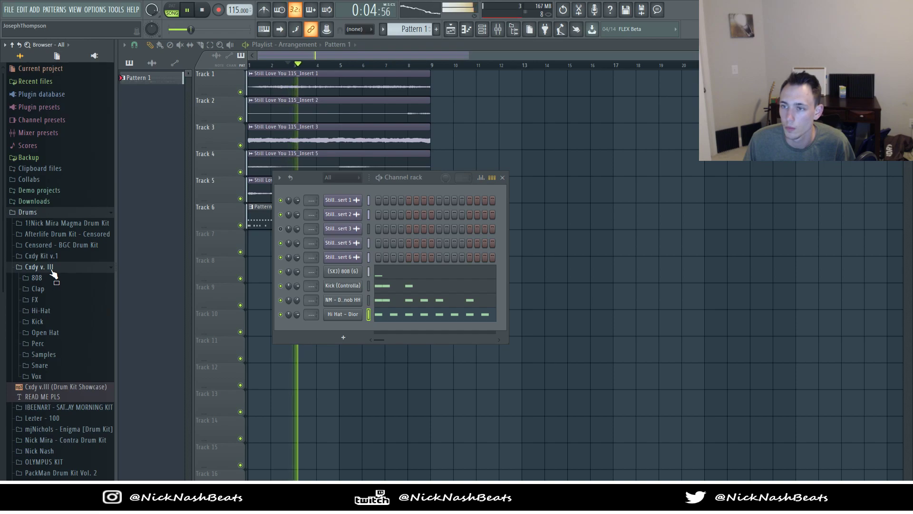
{"action": "left_click", "coordinate": [66, 343]}
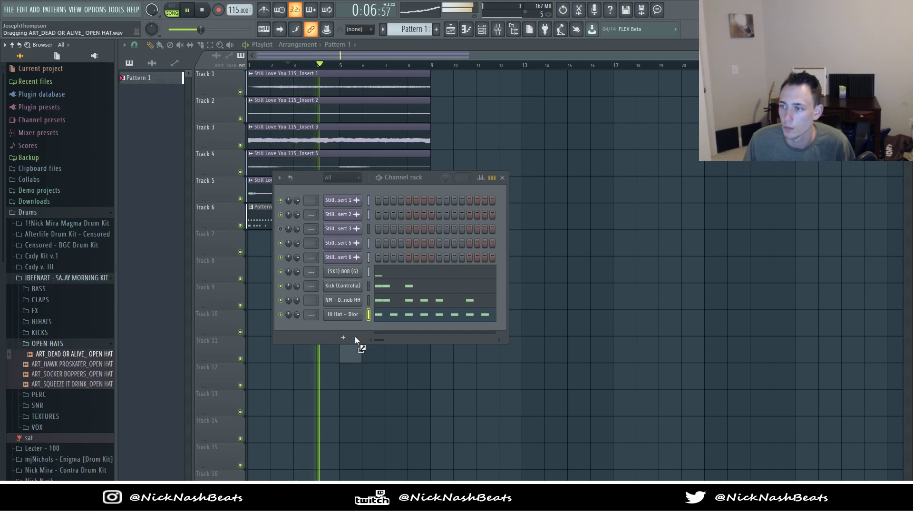
{"action": "left_click_drag", "start_coordinate": [357, 339], "coordinate": [393, 336]}
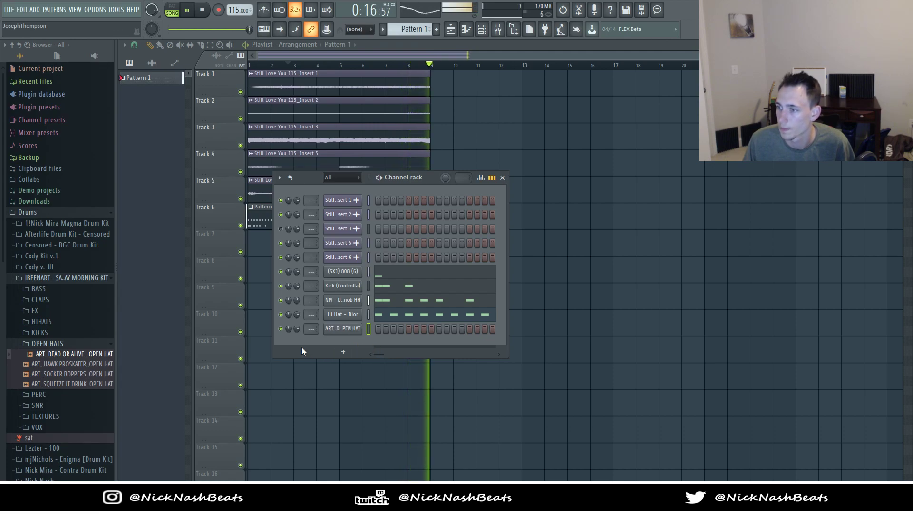
Step: Place one-beat C5 open-hat notes on beat 2 of each bar from bar 1 through bar 7
{"action": "key", "text": "F7"}
{"action": "key", "text": "space"}
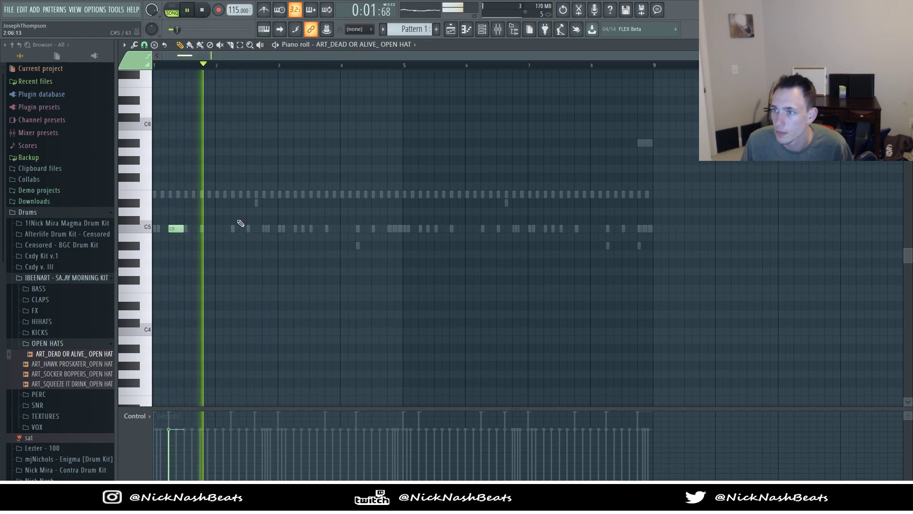
{"action": "left_click", "coordinate": [234, 229]}
{"action": "left_click", "coordinate": [297, 229]}
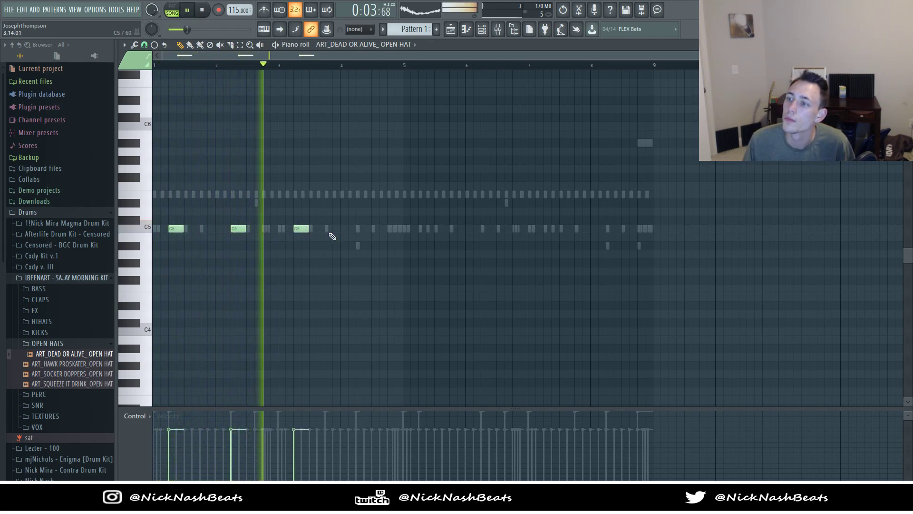
{"action": "left_click", "coordinate": [359, 231]}
{"action": "left_click_drag", "start_coordinate": [404, 218], "coordinate": [428, 227]}
{"action": "left_click", "coordinate": [467, 187], "text": "ctrl"}
{"action": "right_click", "coordinate": [617, 230]}
Step: Lower the velocity of the open-hat notes in bars 2, 3 and 4, making bar 4 the quietest
{"action": "scroll", "coordinate": [235, 230], "scroll_direction": "down", "scroll_amount": 1}
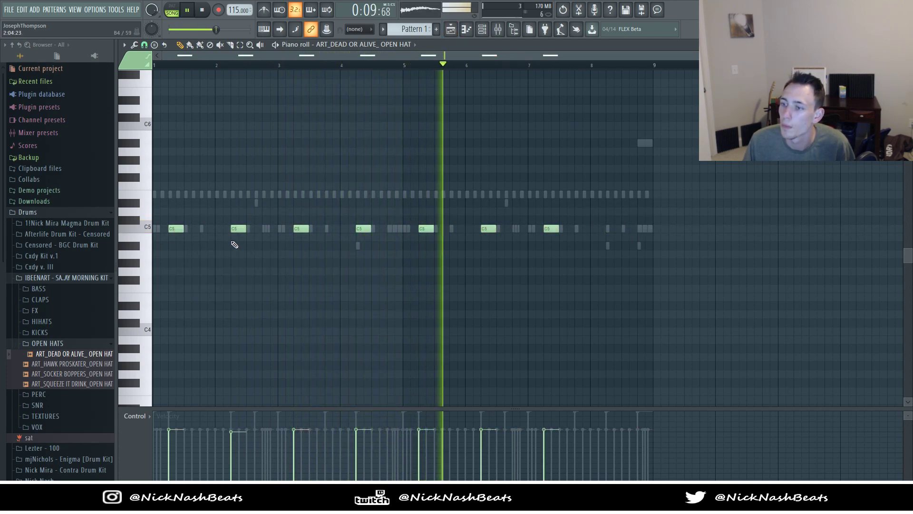
{"action": "scroll", "coordinate": [302, 229], "scroll_direction": "down", "scroll_amount": 2}
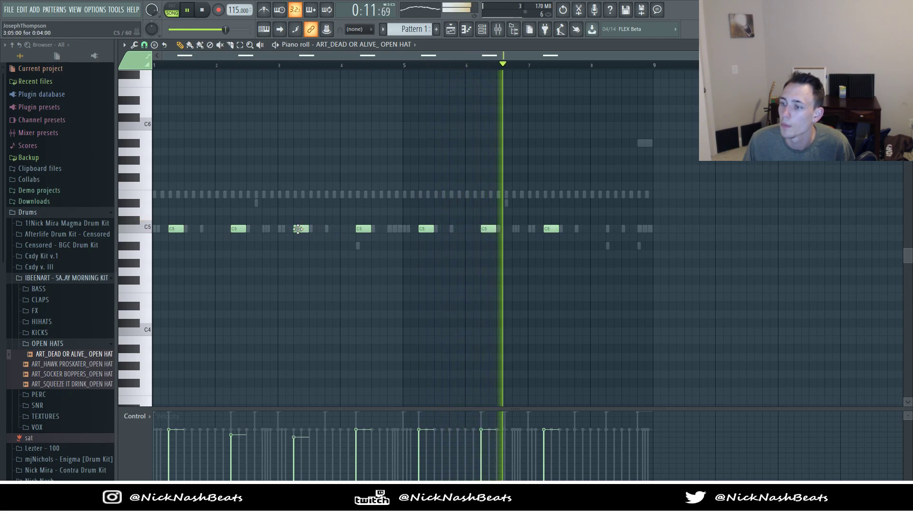
{"action": "scroll", "coordinate": [364, 227], "scroll_direction": "down", "scroll_amount": 3}
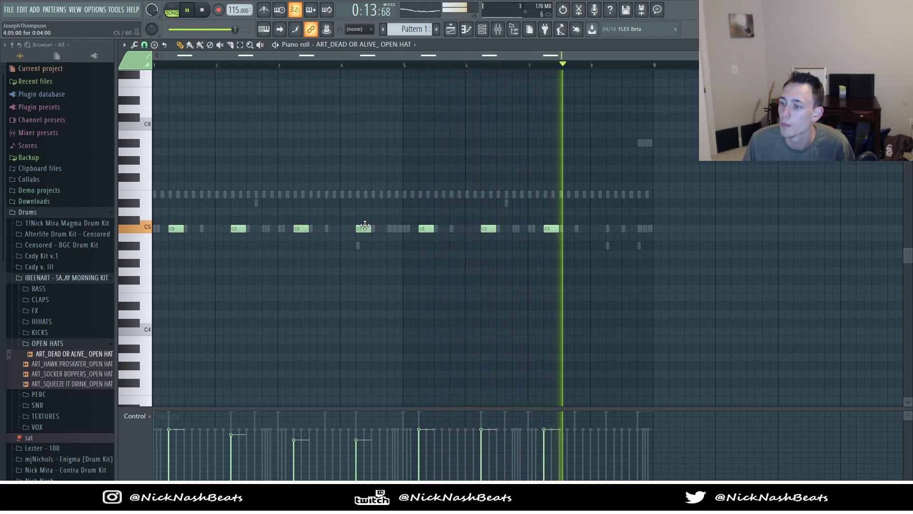
{"action": "scroll", "coordinate": [364, 226], "scroll_direction": "down", "scroll_amount": 2}
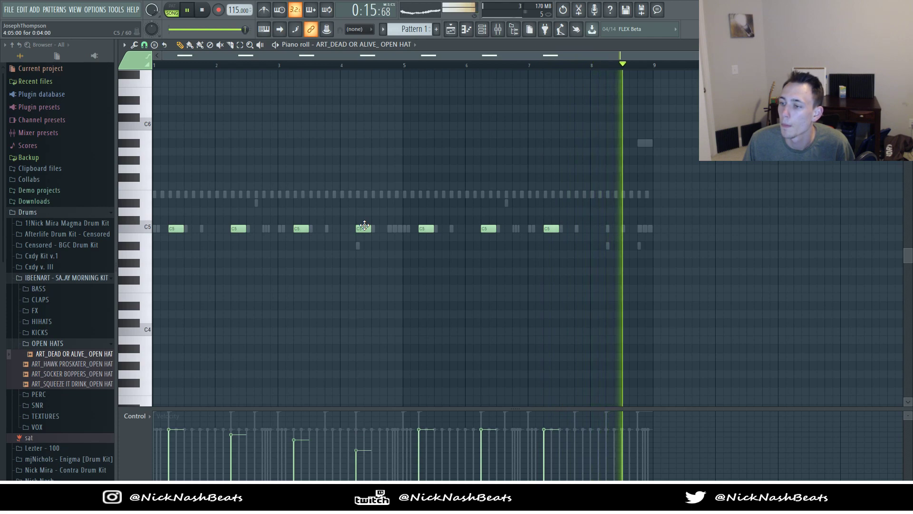
Step: Replace the open-hat notes in bars 5 to 7 with a duplicate of the velocity-tapered notes from bars 1 to 3
{"action": "right_click", "coordinate": [490, 229]}
{"action": "right_click", "coordinate": [552, 228]}
{"action": "mouse_move", "coordinate": [312, 245]}
{"action": "left_mouse_down"}
{"action": "mouse_move", "coordinate": [231, 223]}
{"action": "mouse_move", "coordinate": [485, 233]}
{"action": "left_mouse_up"}
{"action": "key", "text": "ctrl+d"}
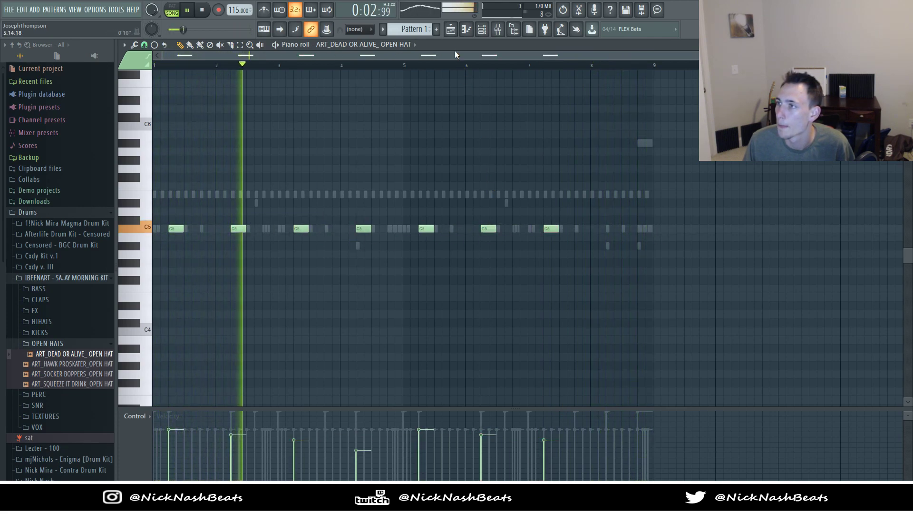
Step: Audition clap samples from the Clap folder of the Censored - BGC Drum Kit
{"action": "left_click", "coordinate": [451, 29]}
{"action": "left_click", "coordinate": [483, 30]}
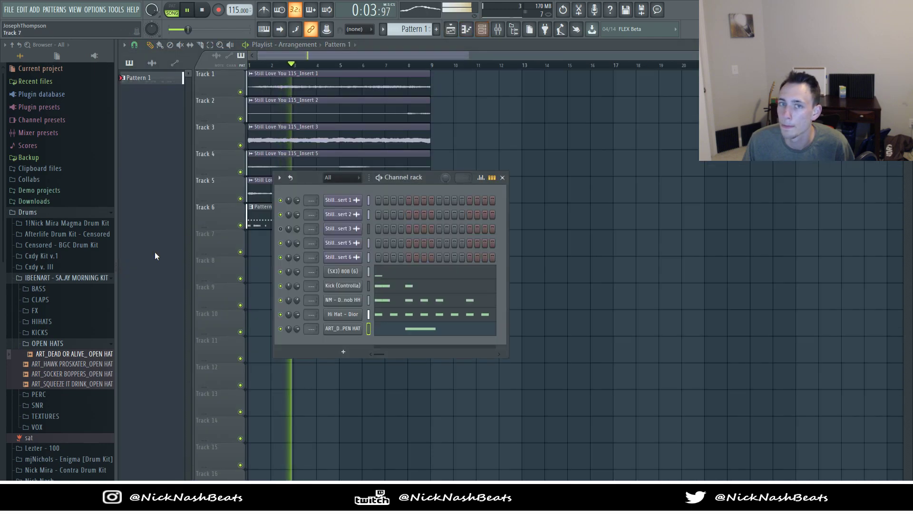
{"action": "left_click", "coordinate": [75, 344]}
{"action": "left_click", "coordinate": [62, 278]}
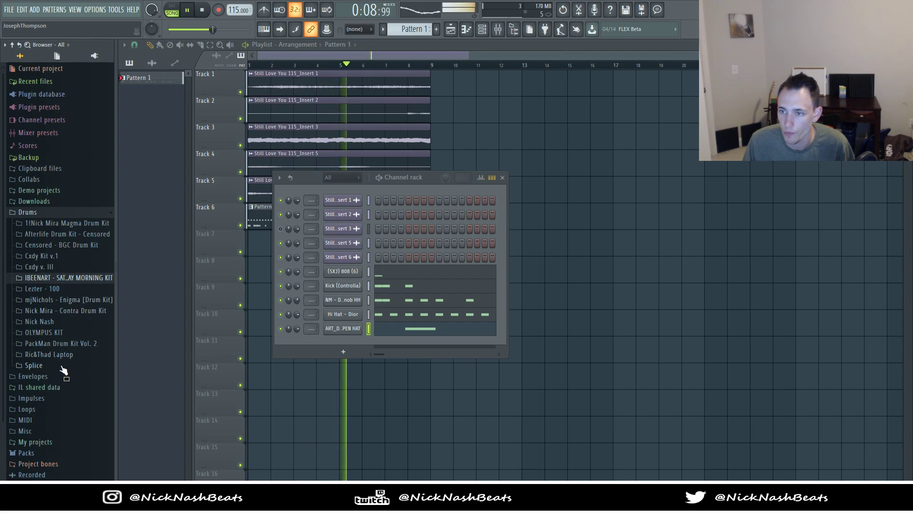
{"action": "left_click", "coordinate": [76, 245]}
{"action": "left_click", "coordinate": [54, 268]}
{"action": "key", "text": "space"}
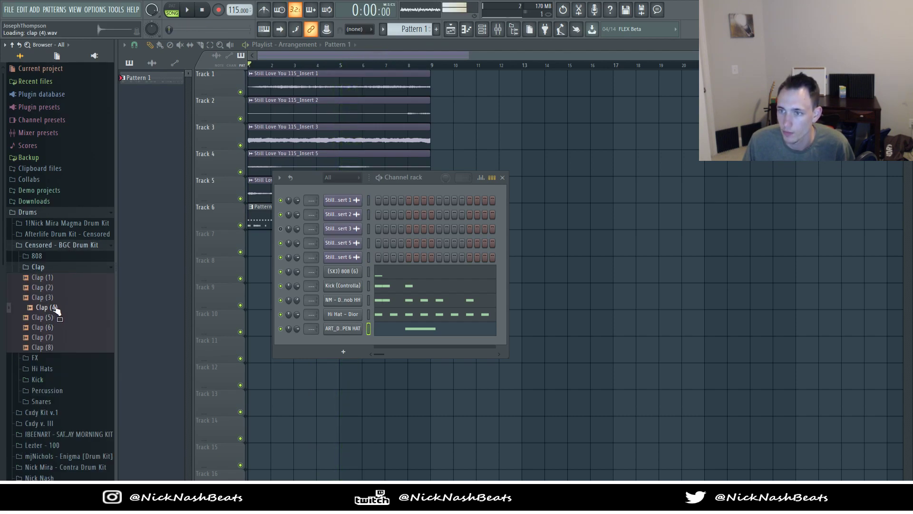
{"action": "left_click", "coordinate": [61, 267]}
{"action": "left_click", "coordinate": [57, 245]}
Step: Load the ART_DRAW 2 UNO_SNR sample from the IBEENART kit's SNR folder as a new channel
{"action": "left_click", "coordinate": [62, 278]}
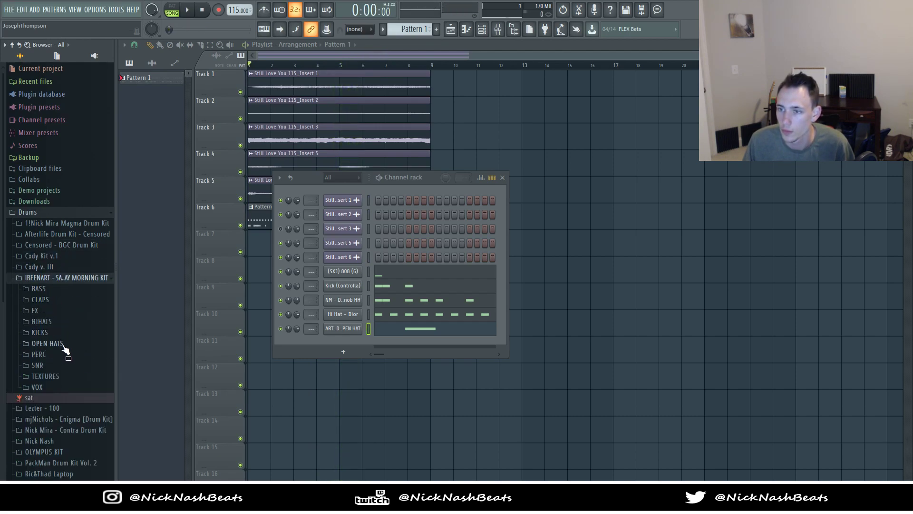
{"action": "left_click", "coordinate": [56, 365]}
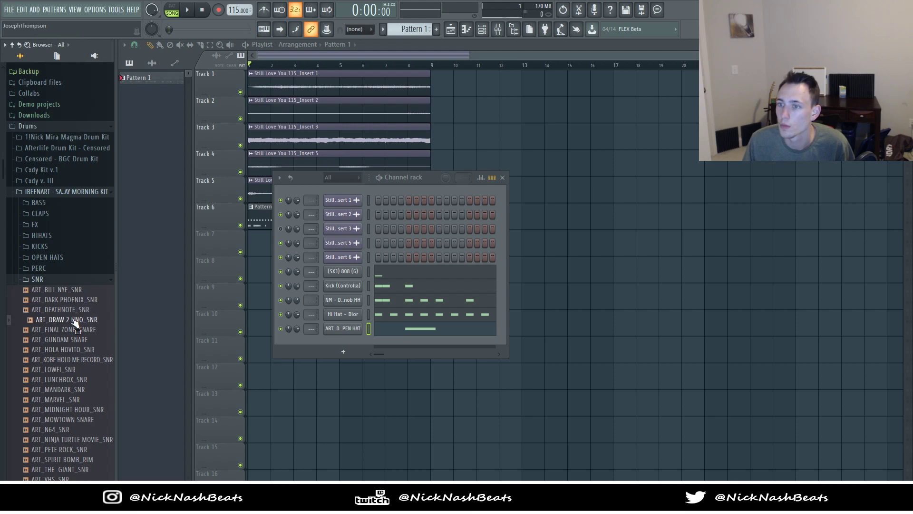
{"action": "left_click_drag", "start_coordinate": [319, 349], "coordinate": [333, 351]}
Step: Place C5 snare notes on beat 3 of bars 1 to 4 and duplicate them across bars 5 to 8
{"action": "left_click", "coordinate": [440, 343]}
{"action": "key", "text": "space"}
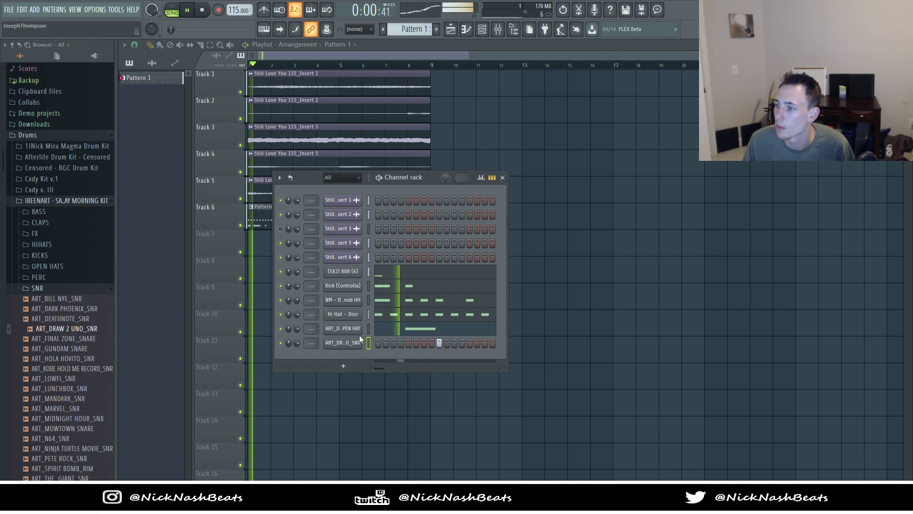
{"action": "key", "text": "F7"}
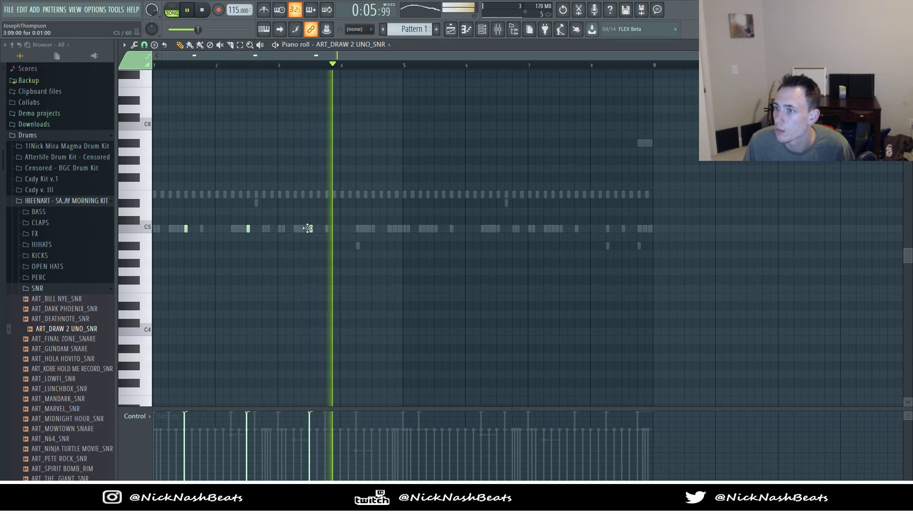
{"action": "key", "text": "ctrl+b"}
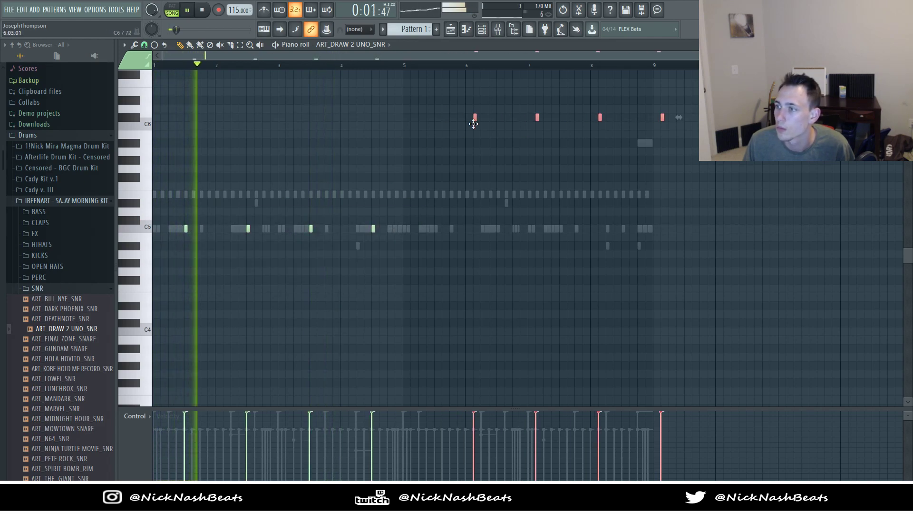
{"action": "left_click", "coordinate": [450, 29]}
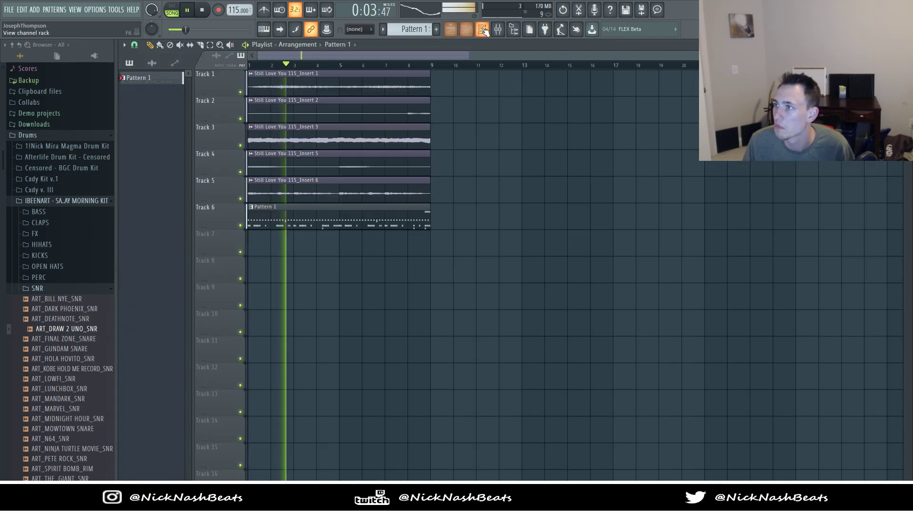
Step: Load the NM - Gear Perc sample from the Percs folder of the Nick Mira Magma Drum Kit as a new channel
{"action": "left_click", "coordinate": [482, 29]}
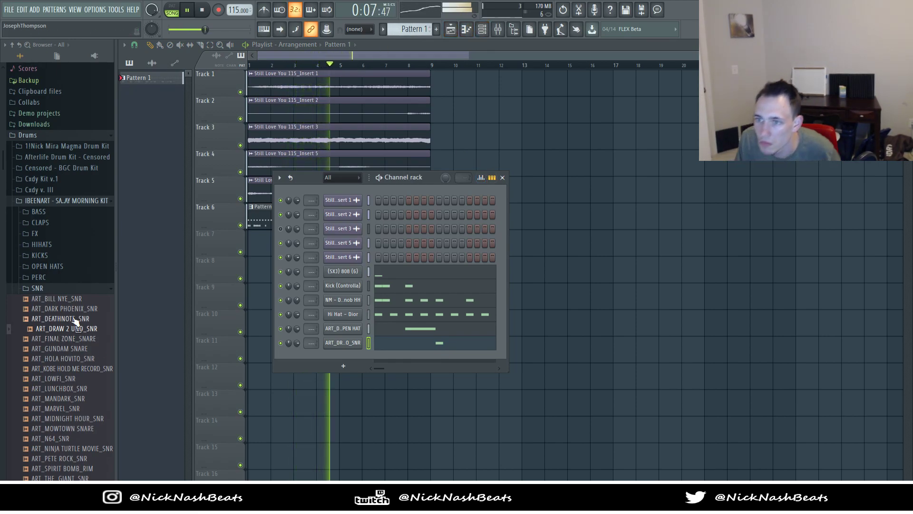
{"action": "left_click", "coordinate": [66, 288]}
{"action": "left_click", "coordinate": [88, 201]}
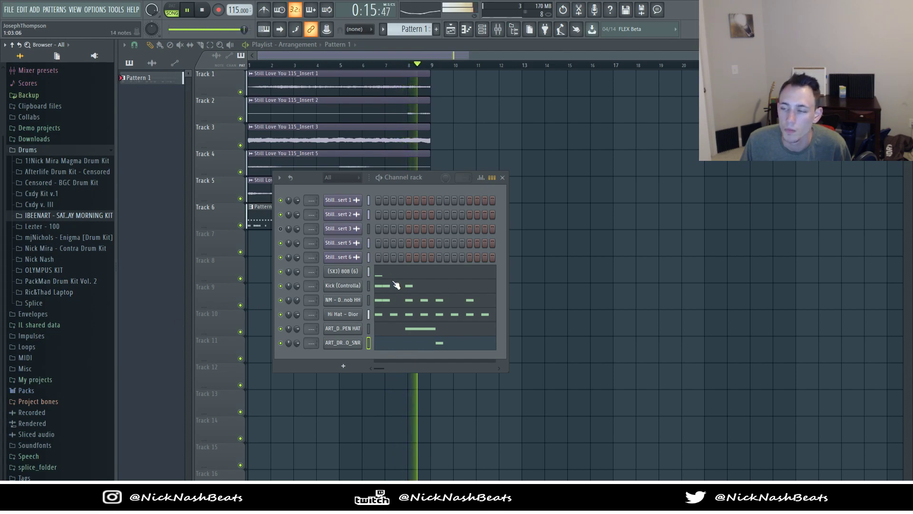
{"action": "left_click", "coordinate": [53, 305]}
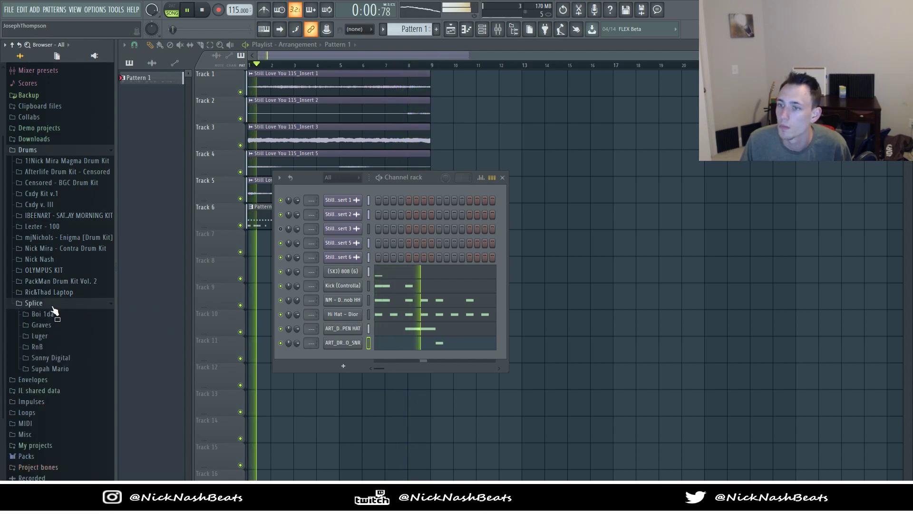
{"action": "left_click", "coordinate": [52, 306]}
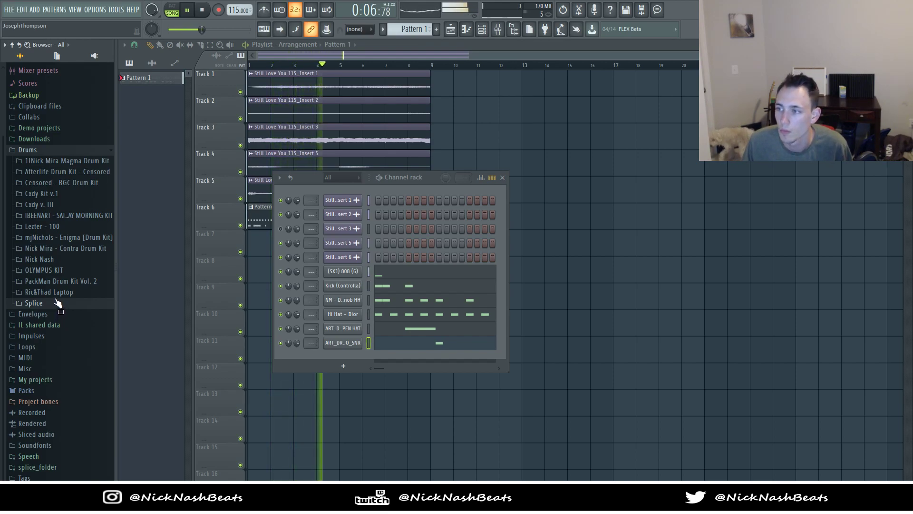
{"action": "left_click", "coordinate": [62, 236]}
{"action": "left_click", "coordinate": [62, 236]}
{"action": "left_click", "coordinate": [60, 163]}
{"action": "left_click", "coordinate": [61, 259]}
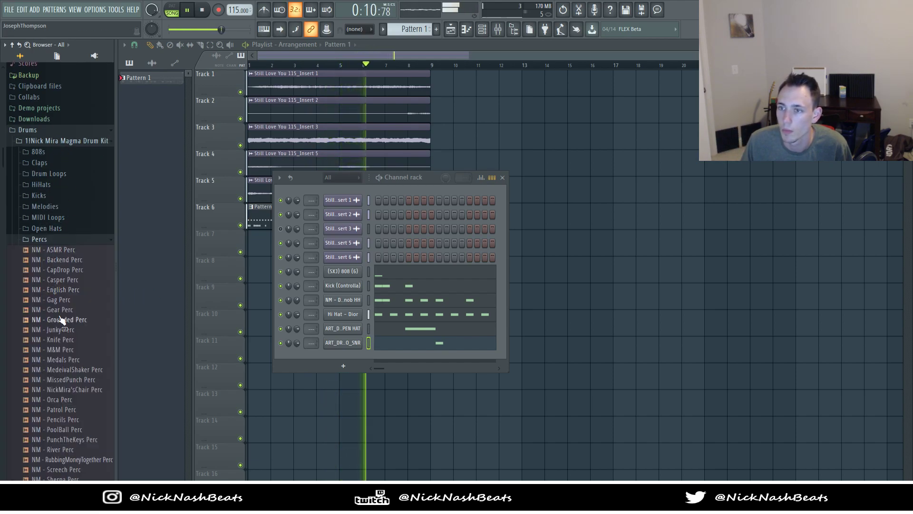
{"action": "key", "text": "space"}
{"action": "key", "text": "space"}
{"action": "left_click_drag", "start_coordinate": [61, 313], "coordinate": [351, 355]}
Step: Try a short Gear Perc note near the start of bar 1 at C5, G4 and A4
{"action": "key", "text": "F7"}
{"action": "key", "text": "space"}
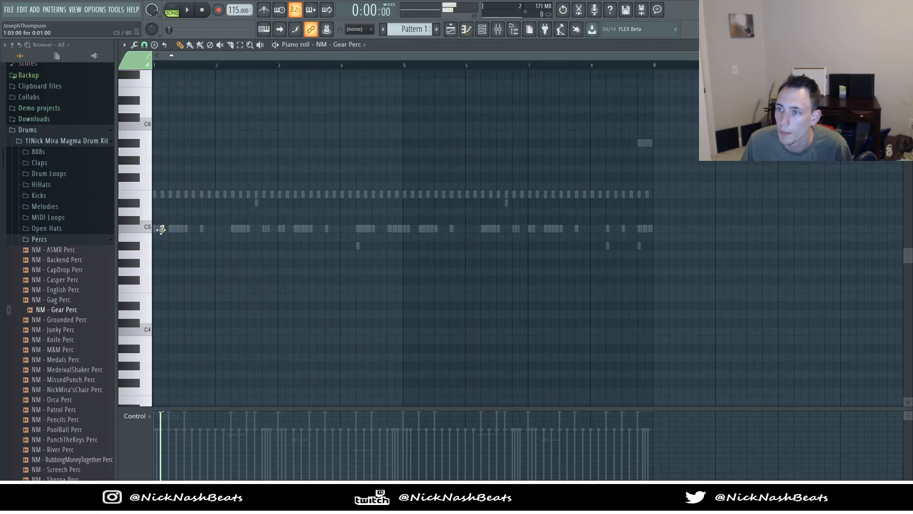
{"action": "key", "text": "space"}
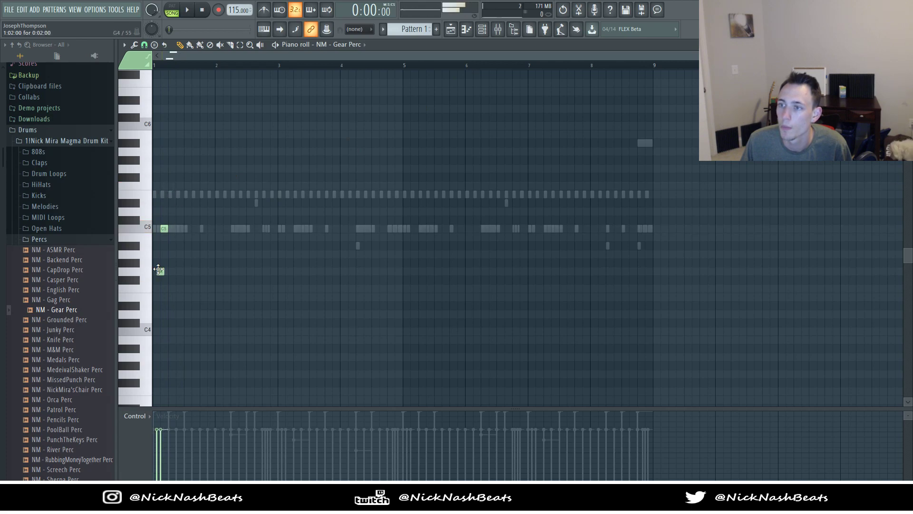
{"action": "key", "text": "space"}
{"action": "right_click", "coordinate": [164, 230]}
{"action": "key", "text": "space"}
{"action": "key", "text": "space"}
{"action": "key", "text": "space"}
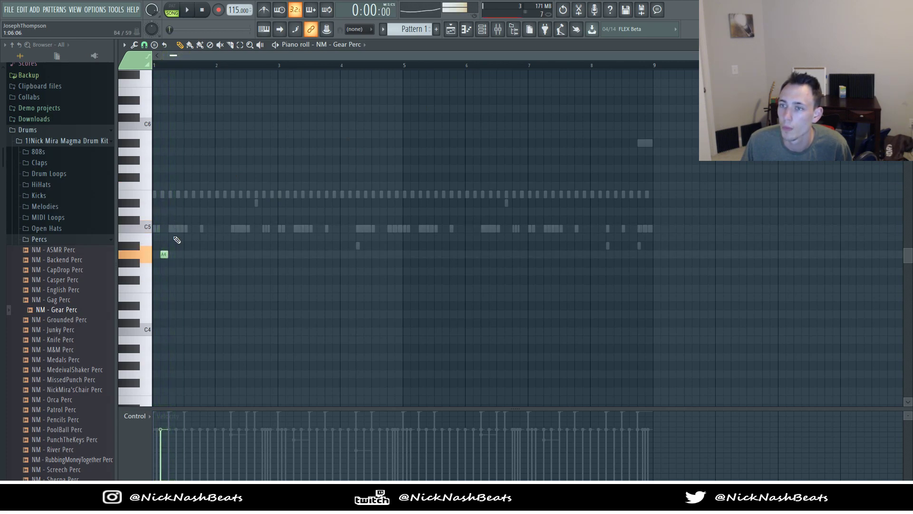
Step: Replace the A4 Gear Perc note with a half-beat E4 note on the third step of bar 1
{"action": "right_click", "coordinate": [164, 254]}
{"action": "key", "text": "space"}
{"action": "left_click", "coordinate": [165, 271]}
{"action": "right_click", "coordinate": [164, 271]}
{"action": "key", "text": "space"}
{"action": "key", "text": "space"}
{"action": "key", "text": "space"}
{"action": "left_click_drag", "start_coordinate": [160, 291], "coordinate": [164, 297]}
{"action": "key", "text": "space"}
{"action": "key", "text": "space"}
Step: Select all channels and route them to consecutive mixer tracks starting at Insert 1
{"action": "key", "text": "F6"}
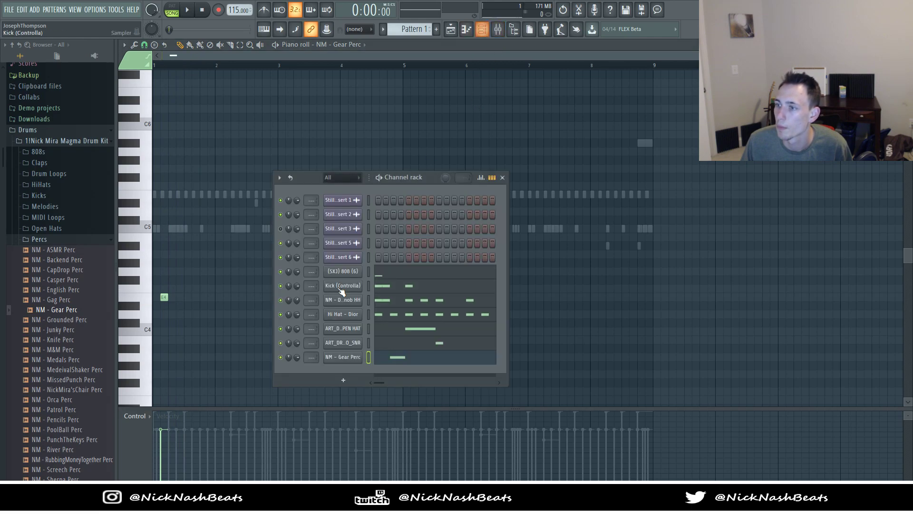
{"action": "left_click", "coordinate": [497, 33]}
{"action": "key", "text": "F6"}
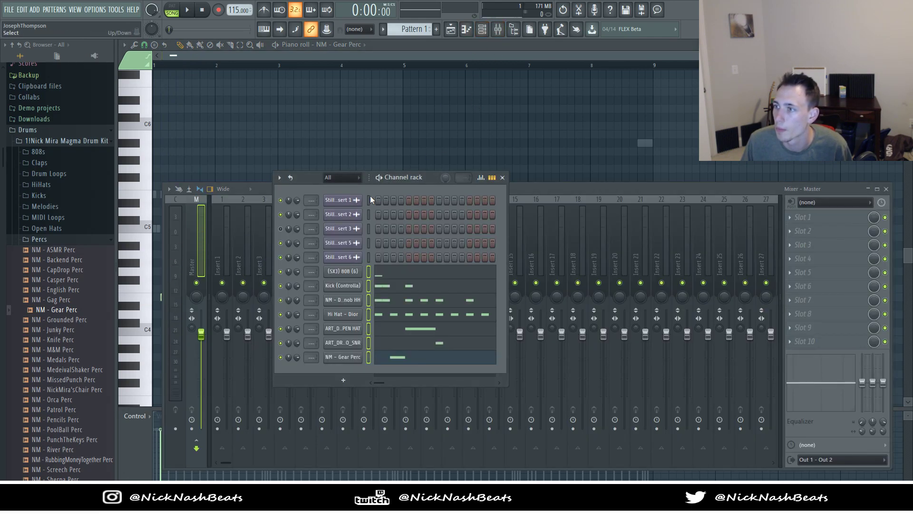
{"action": "double_click", "coordinate": [369, 197]}
{"action": "left_click", "coordinate": [571, 228]}
{"action": "left_click", "coordinate": [229, 263]}
{"action": "key", "text": "ctrl+l"}
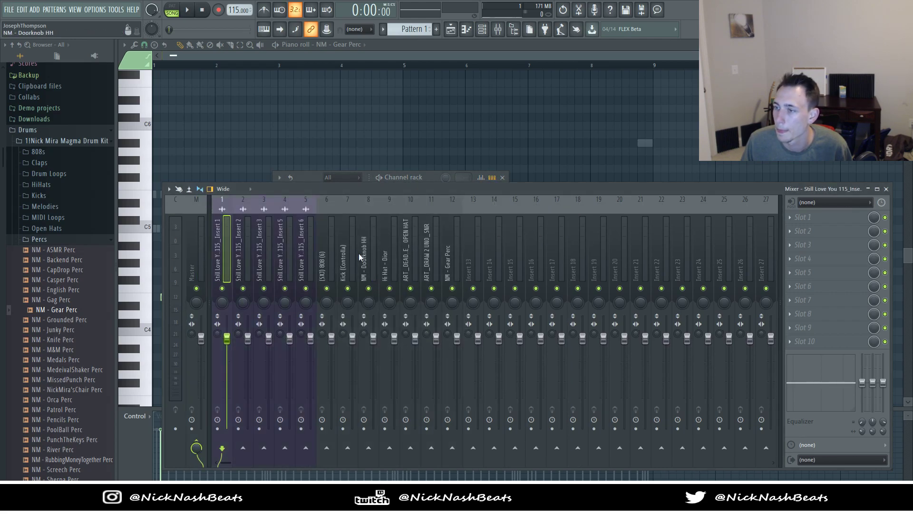
Step: Lower the NM - Gear Perc mixer track to 93% (-1.7 dB) and cut its low EQ band to -18 dB
{"action": "left_click", "coordinate": [353, 267]}
{"action": "key", "text": "space"}
{"action": "left_click", "coordinate": [430, 258]}
{"action": "left_click_drag", "start_coordinate": [453, 303], "coordinate": [453, 299]}
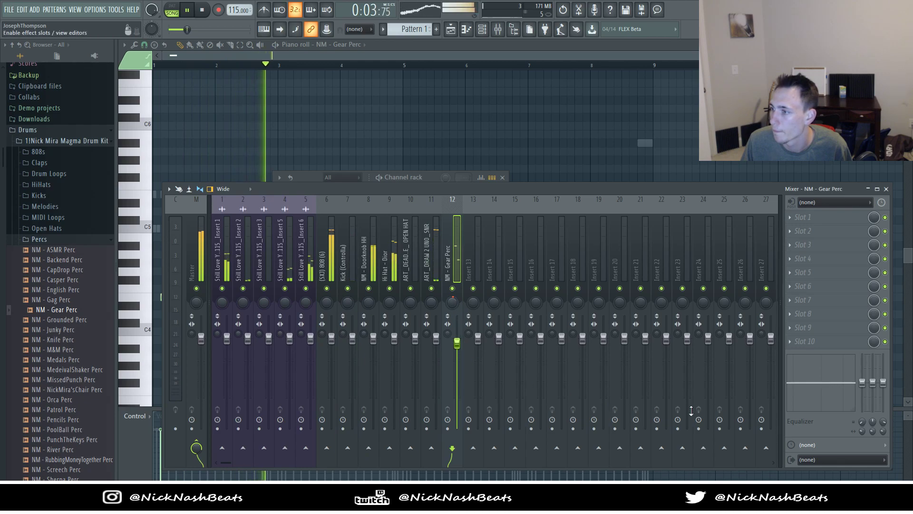
{"action": "left_click_drag", "start_coordinate": [862, 382], "coordinate": [865, 422]}
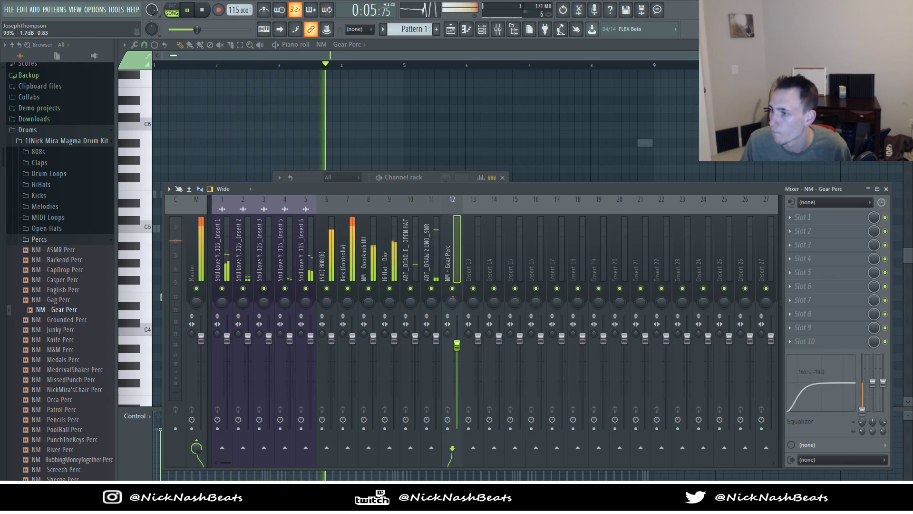
Step: Add Fruity Reeverb 2 and Fruity Delay 3 to the Gear Perc track, setting the delay to ping pong with keep pitch and reduced wet input
{"action": "left_click", "coordinate": [683, 394]}
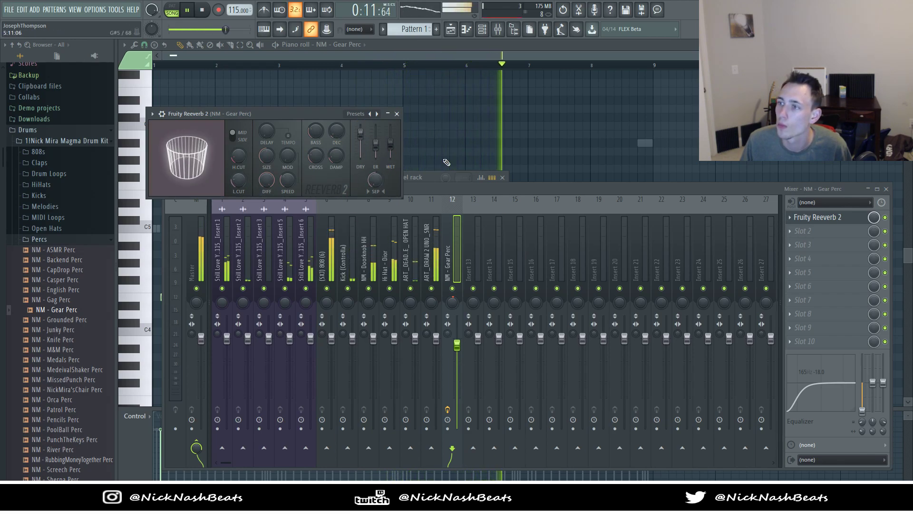
{"action": "left_click", "coordinate": [833, 219]}
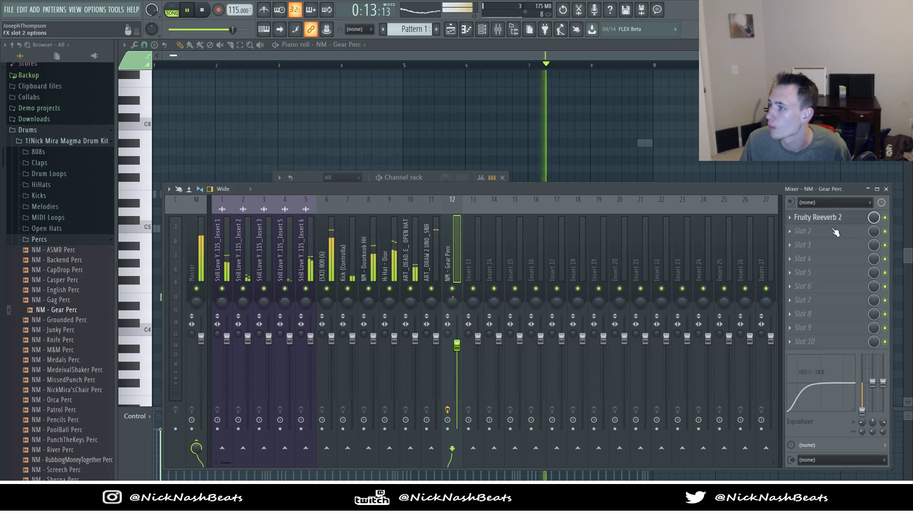
{"action": "left_click", "coordinate": [676, 366]}
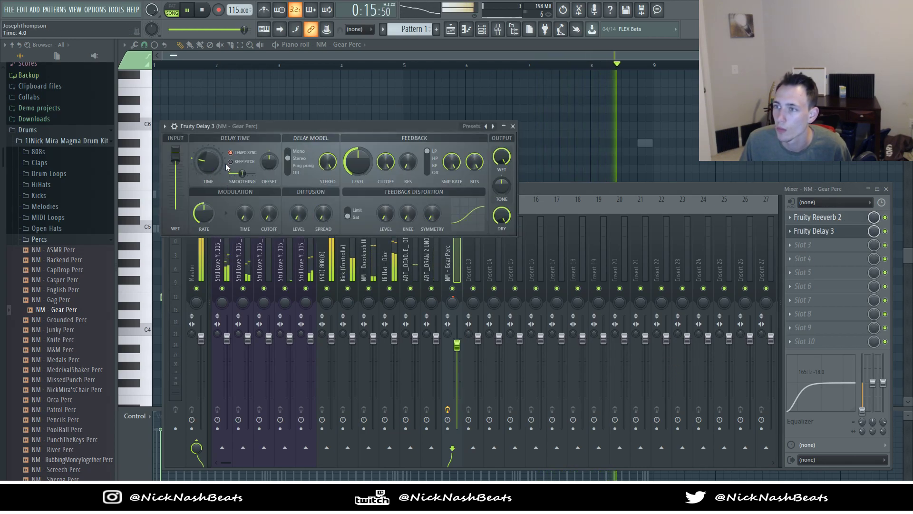
{"action": "left_click", "coordinate": [290, 166]}
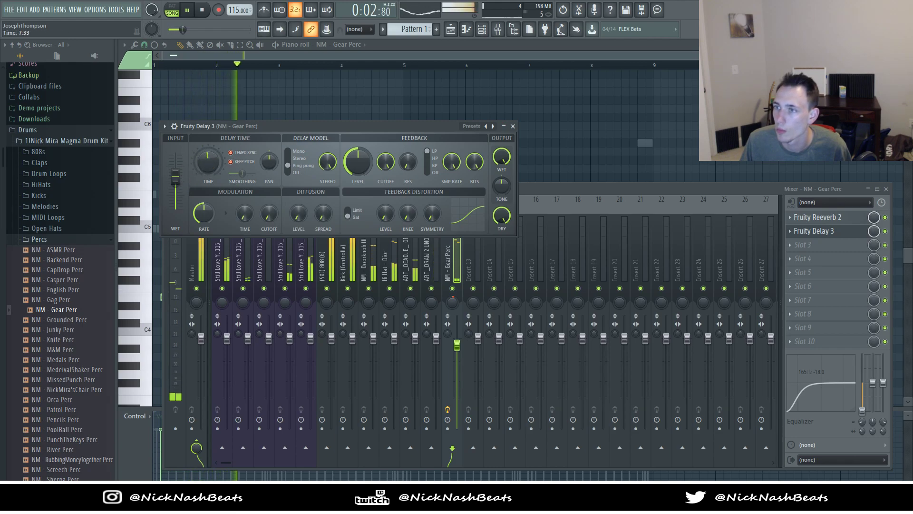
{"action": "key", "text": "space"}
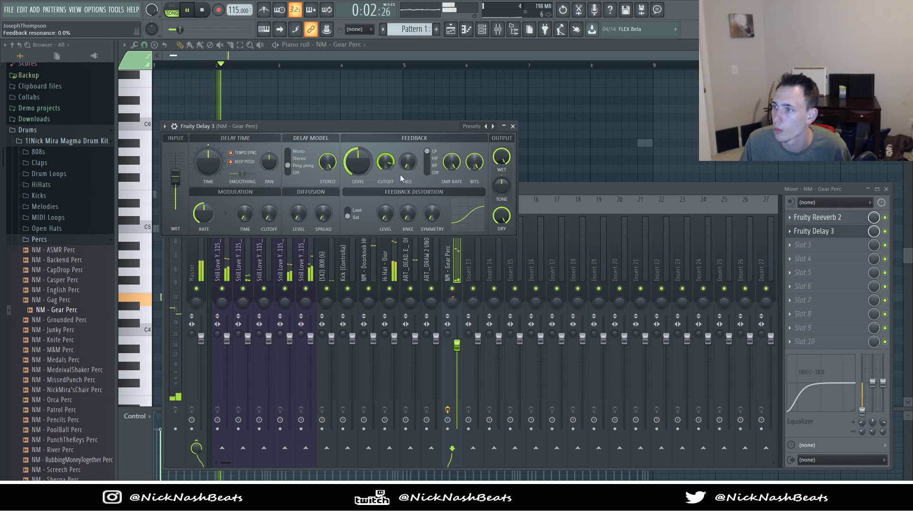
{"action": "left_click", "coordinate": [513, 127]}
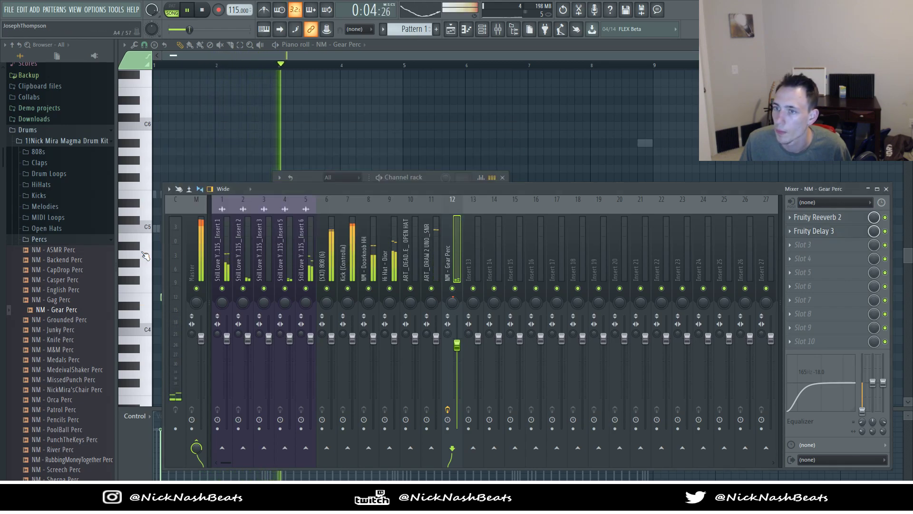
Step: Lower the Hi Hat - Dior mixer track to 97% (-0.8 dB) and cut its low EQ band to -18 dB
{"action": "key", "text": "F6"}
{"action": "left_click", "coordinate": [540, 234]}
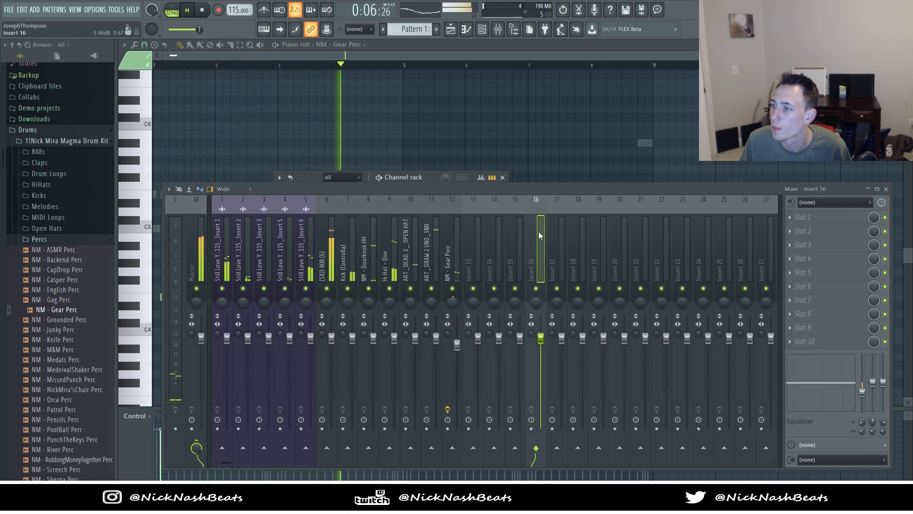
{"action": "left_click_drag", "start_coordinate": [389, 303], "coordinate": [389, 300]}
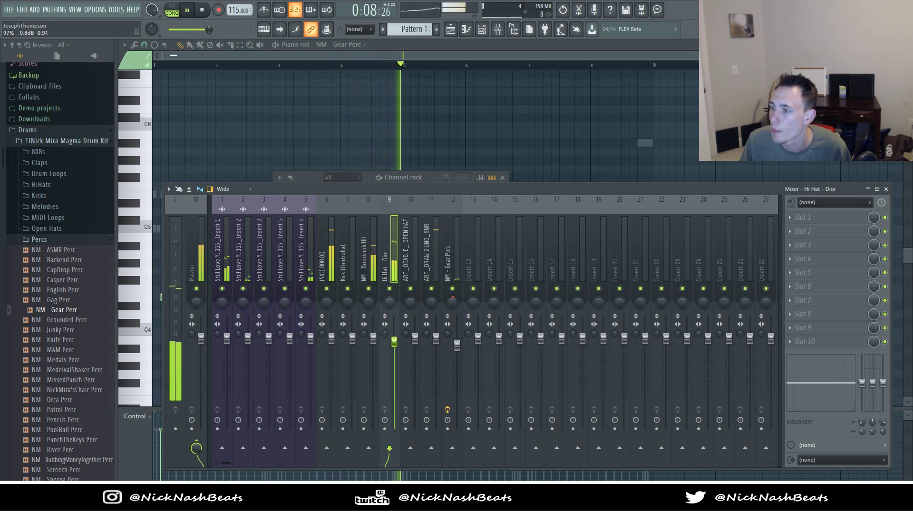
{"action": "left_click_drag", "start_coordinate": [862, 382], "coordinate": [869, 419]}
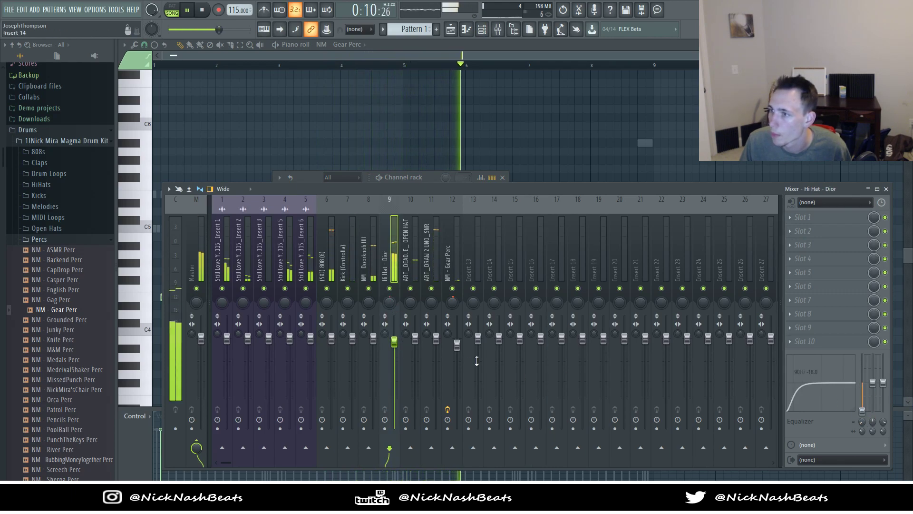
Step: Lower the NM - Doorknob HH mixer track to 92% (-1.8 dB) and cut its low EQ band to -18 dB
{"action": "left_click_drag", "start_coordinate": [373, 337], "coordinate": [355, 362]}
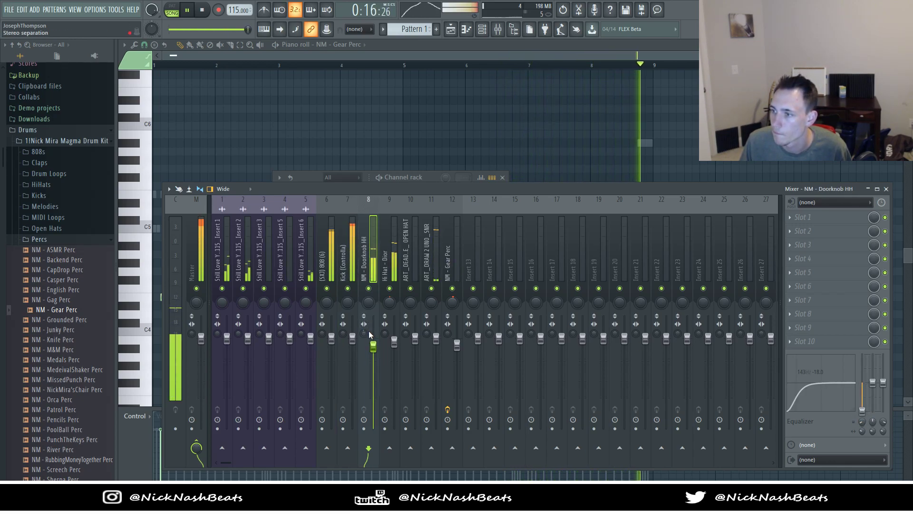
{"action": "left_click", "coordinate": [353, 269]}
{"action": "left_click_drag", "start_coordinate": [373, 347], "coordinate": [373, 346]}
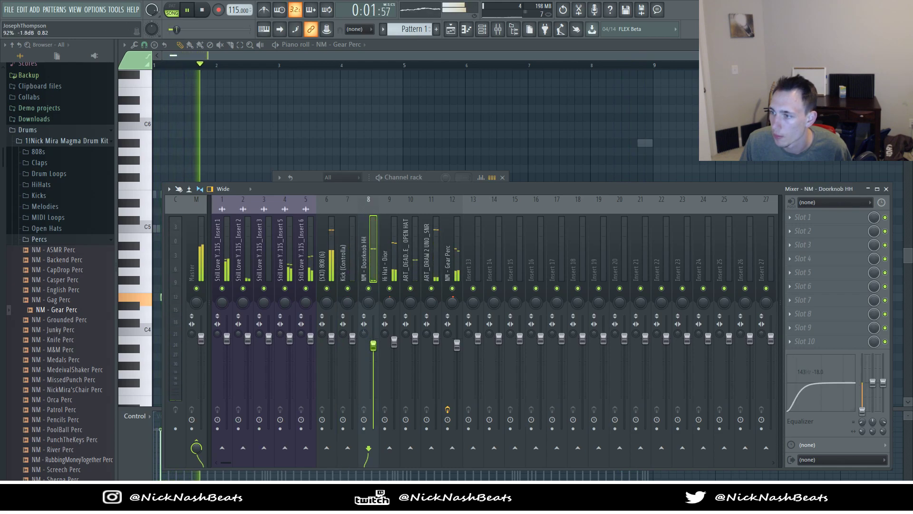
{"action": "left_click", "coordinate": [354, 307]}
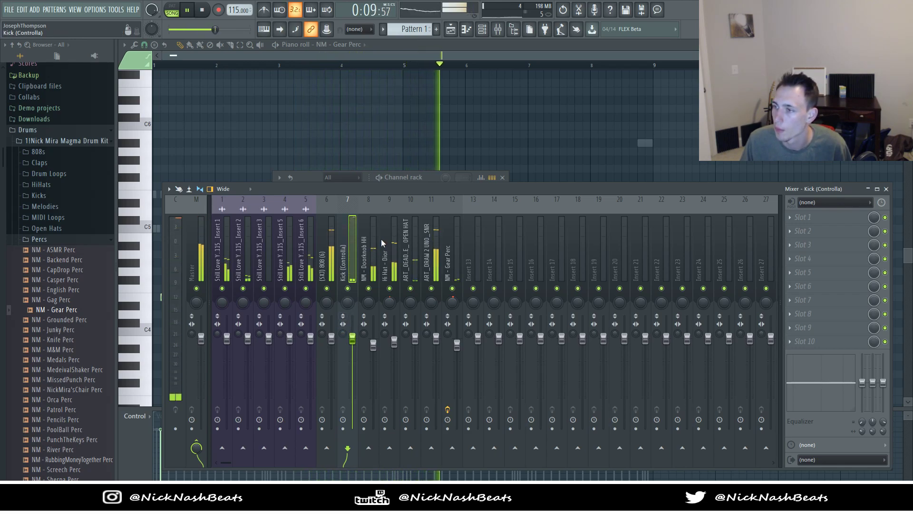
Step: Load Fruity soft clipper, Maximus and Fruity parametric EQ 2 onto the Kick (Controlla) mixer track and switch Maximus off
{"action": "left_click", "coordinate": [462, 365]}
{"action": "left_click", "coordinate": [814, 217]}
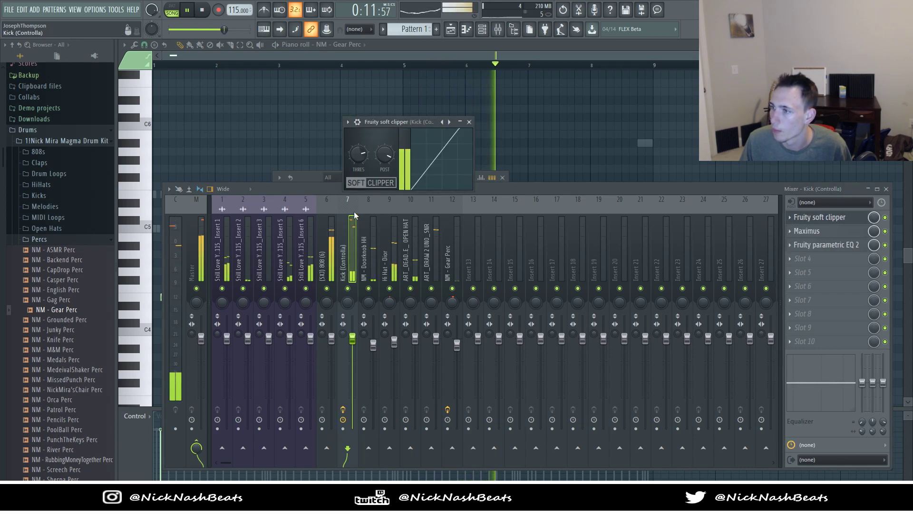
{"action": "left_click", "coordinate": [885, 232]}
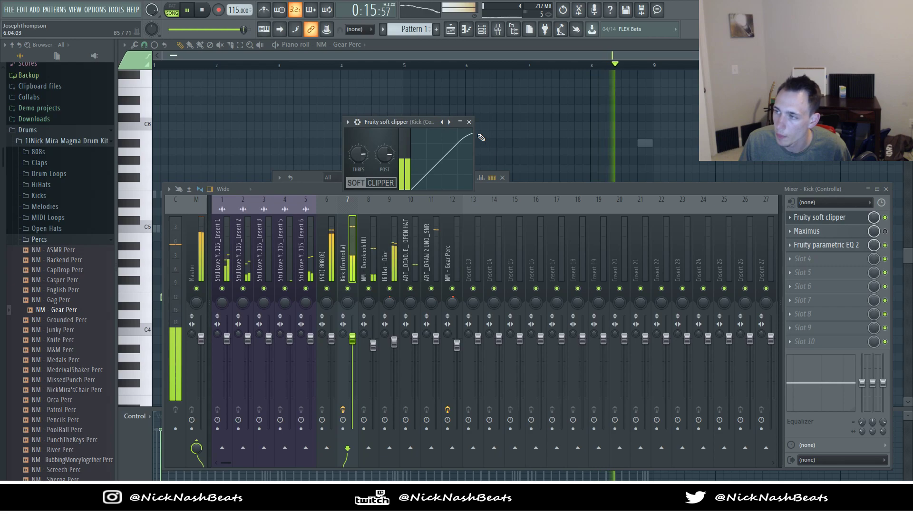
{"action": "left_click", "coordinate": [469, 122]}
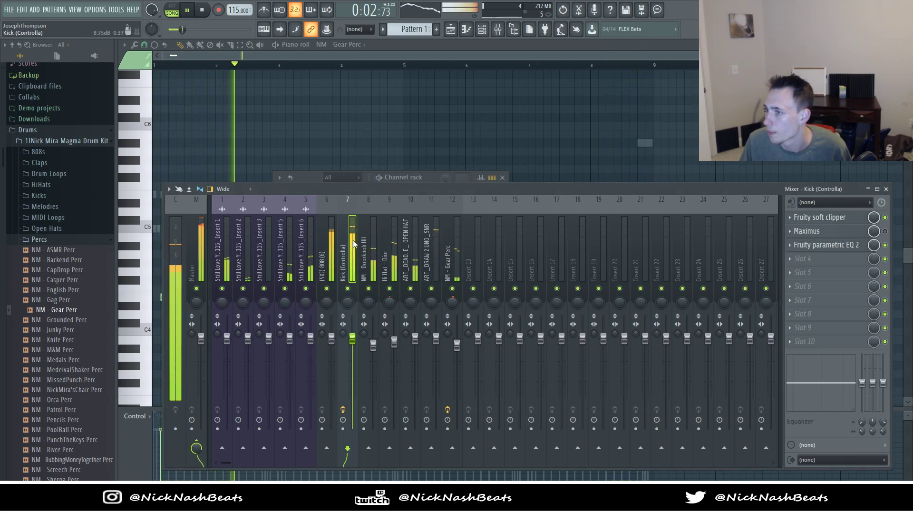
Step: Lower the NM - Doorknob HH mixer track to 91% (-2.1 dB) and close the kit's Percs folder
{"action": "left_click_drag", "start_coordinate": [373, 338], "coordinate": [374, 346]}
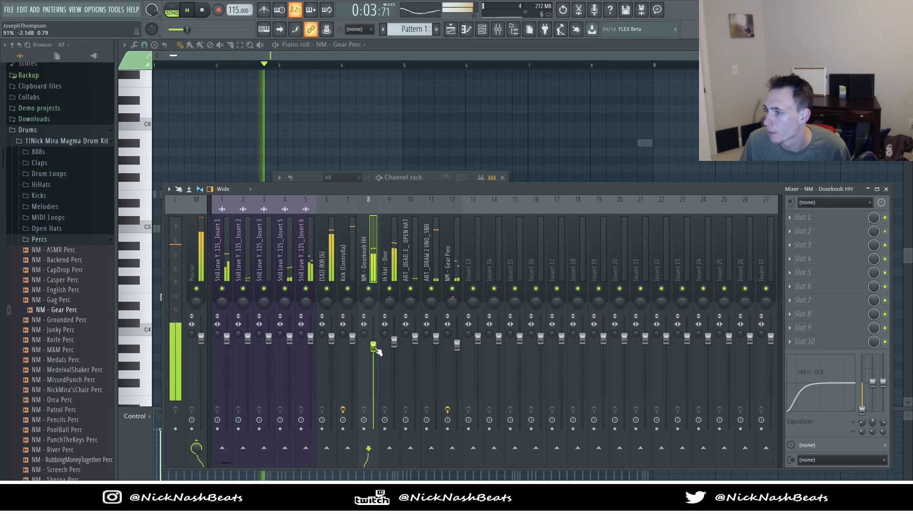
{"action": "left_click", "coordinate": [346, 269]}
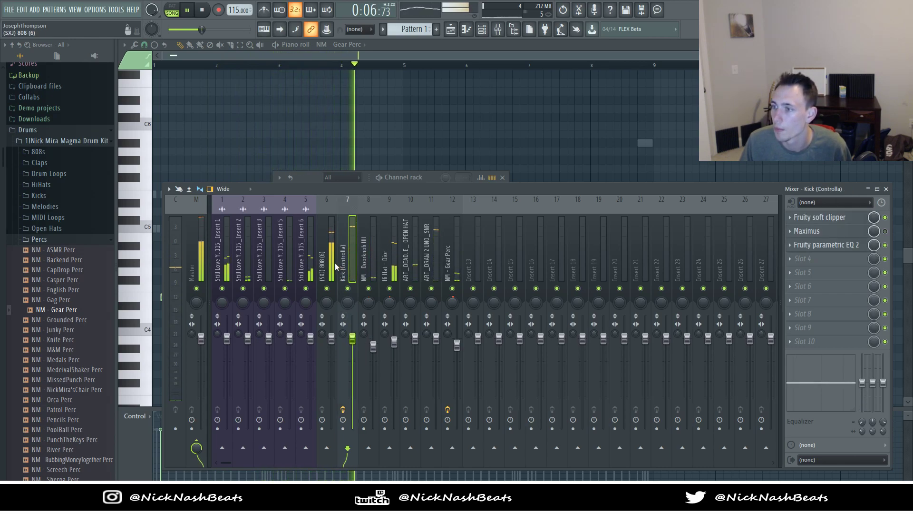
{"action": "left_click", "coordinate": [38, 238]}
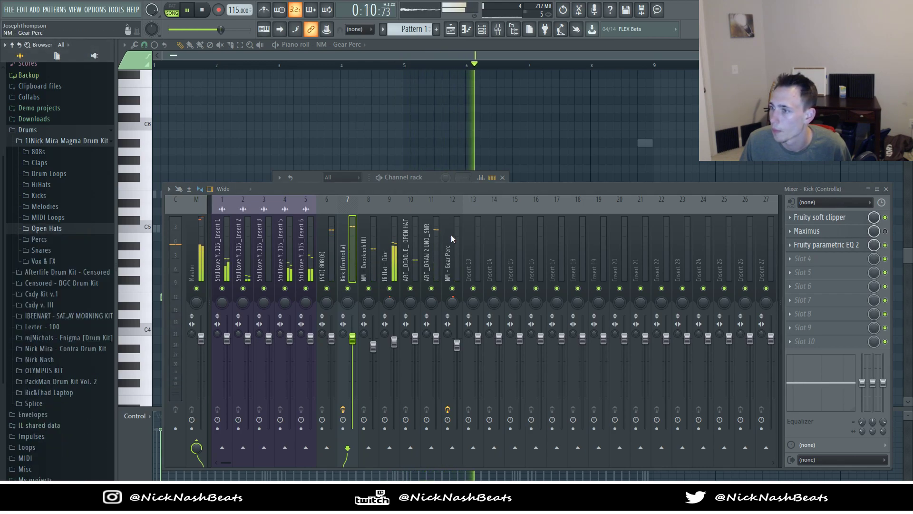
Step: Lower the ART_DEAD OR ALIVE open hat mixer track slightly and cut its low EQ band to -18 dB
{"action": "left_click", "coordinate": [414, 341]}
{"action": "left_click_drag", "start_coordinate": [863, 383], "coordinate": [863, 417]}
{"action": "left_click", "coordinate": [467, 29]}
{"action": "left_click", "coordinate": [451, 29]}
{"action": "left_click", "coordinate": [502, 33]}
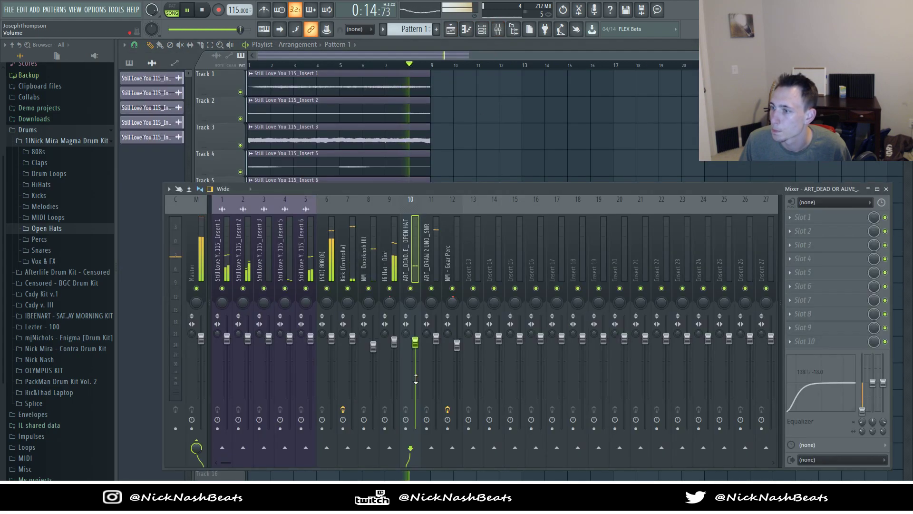
Step: Add the NM - Medals Perc sample from the Nick Mira Magma kit's Percs folder as a new channel
{"action": "left_click", "coordinate": [67, 141]}
{"action": "left_click", "coordinate": [483, 30]}
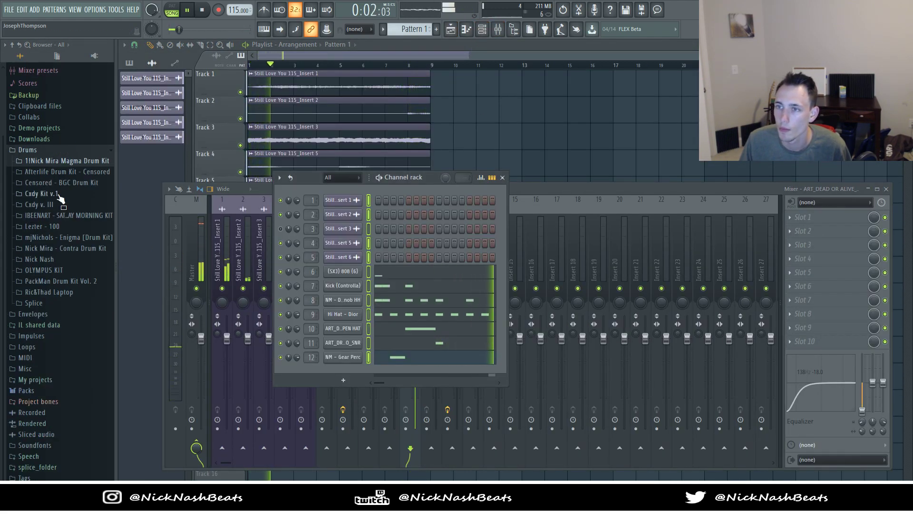
{"action": "left_click", "coordinate": [56, 163]}
{"action": "left_click", "coordinate": [57, 260]}
{"action": "left_click", "coordinate": [65, 357]}
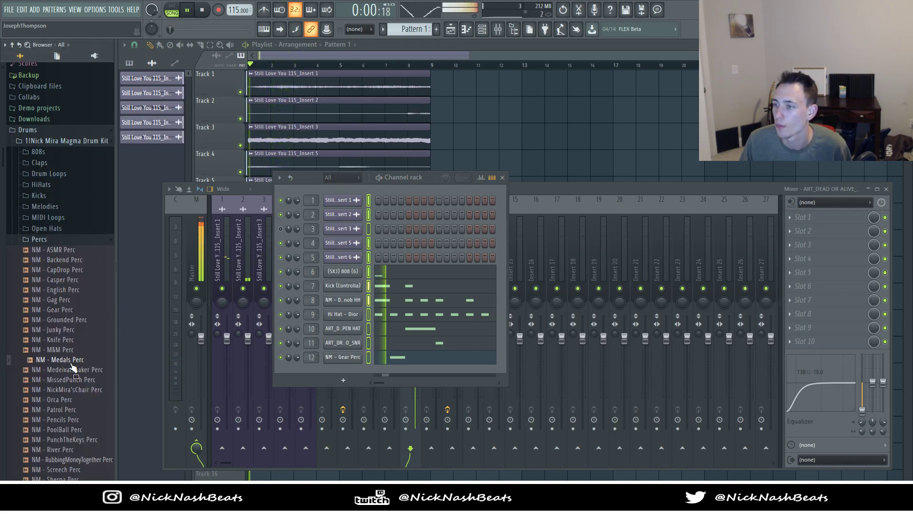
{"action": "key", "text": "space"}
{"action": "left_click_drag", "start_coordinate": [334, 370], "coordinate": [335, 370]}
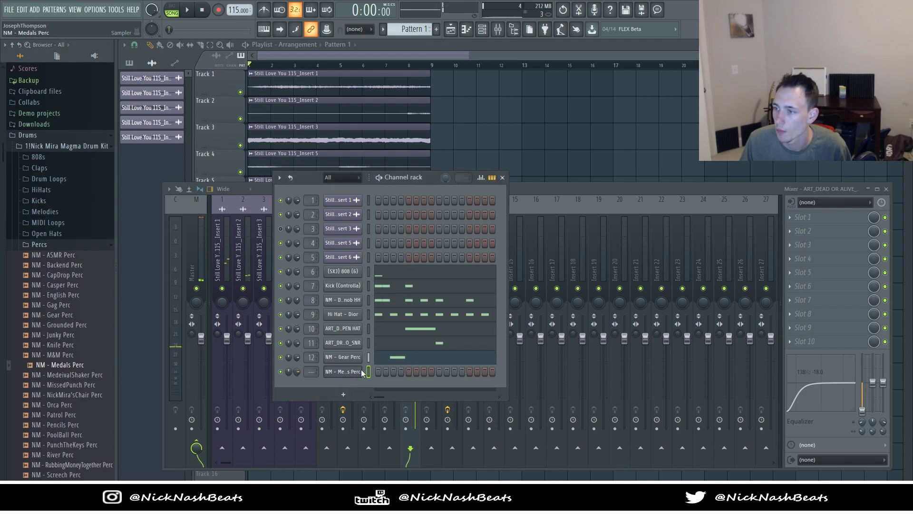
Step: Place a one-beat C5 note for NM - Medals Perc on the second beat of bars 1 and 5
{"action": "key", "text": "F7"}
{"action": "key", "text": "space"}
{"action": "left_click", "coordinate": [169, 230]}
{"action": "left_click_drag", "start_coordinate": [170, 229], "coordinate": [173, 231]}
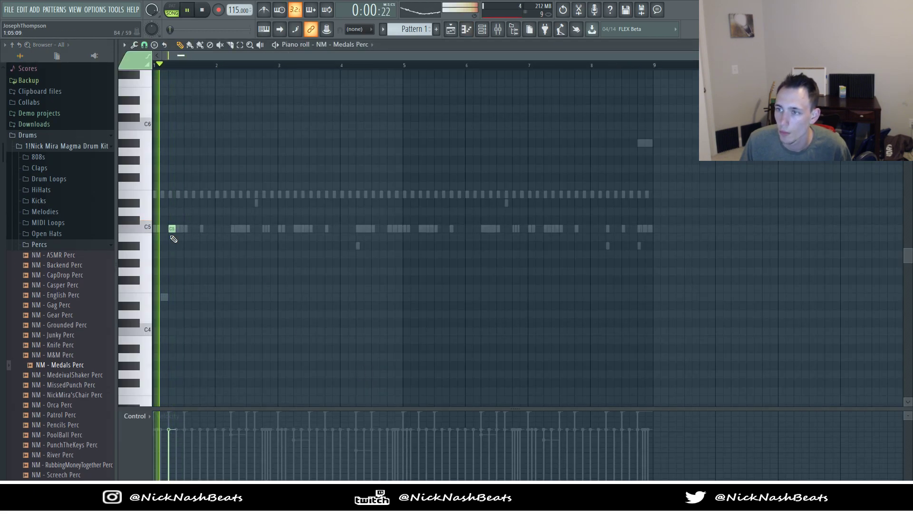
{"action": "key", "text": "space"}
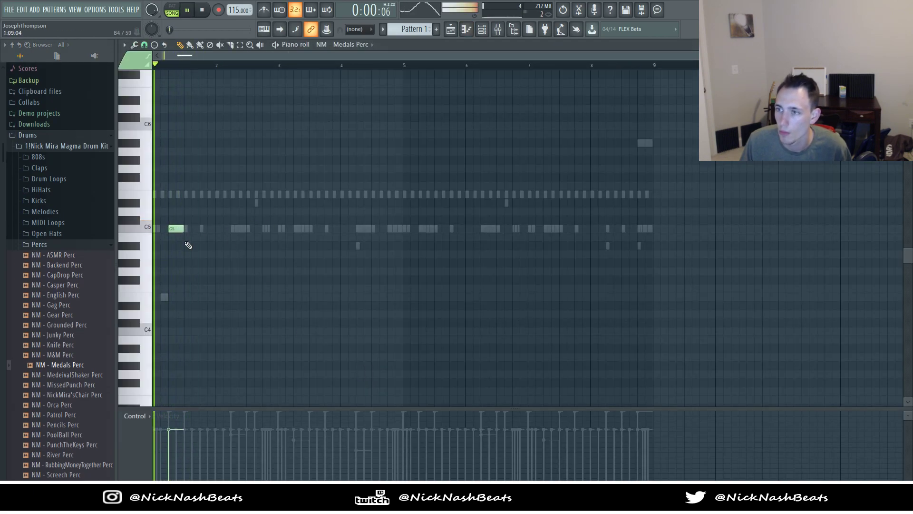
{"action": "left_click", "coordinate": [422, 228]}
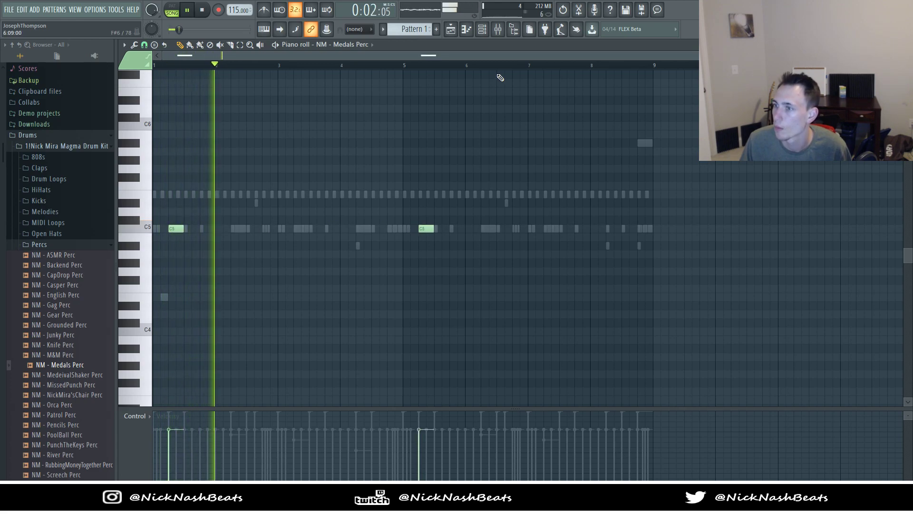
Step: Route NM - Medals Perc to mixer track 13, lower its level and cut its low EQ band to -18 dB
{"action": "key", "text": "F6"}
{"action": "key", "text": "F9"}
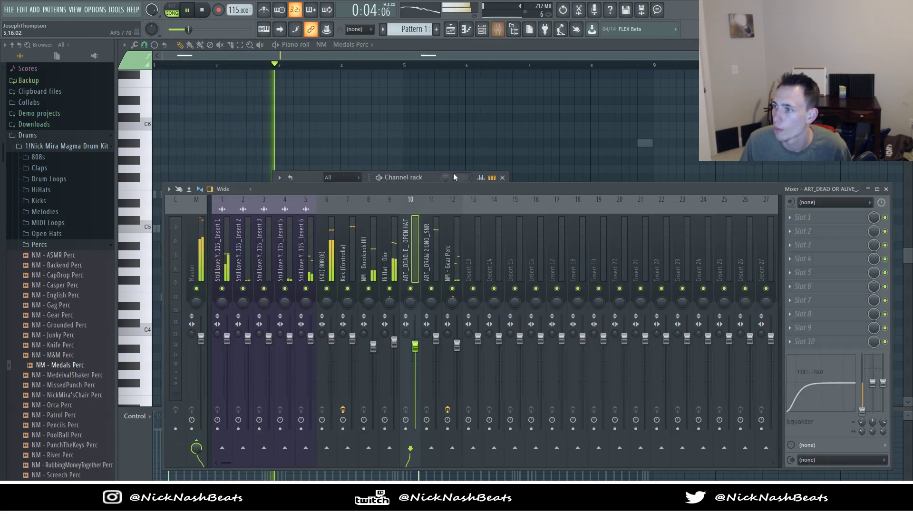
{"action": "left_click", "coordinate": [474, 269]}
{"action": "key", "text": "ctrl+l"}
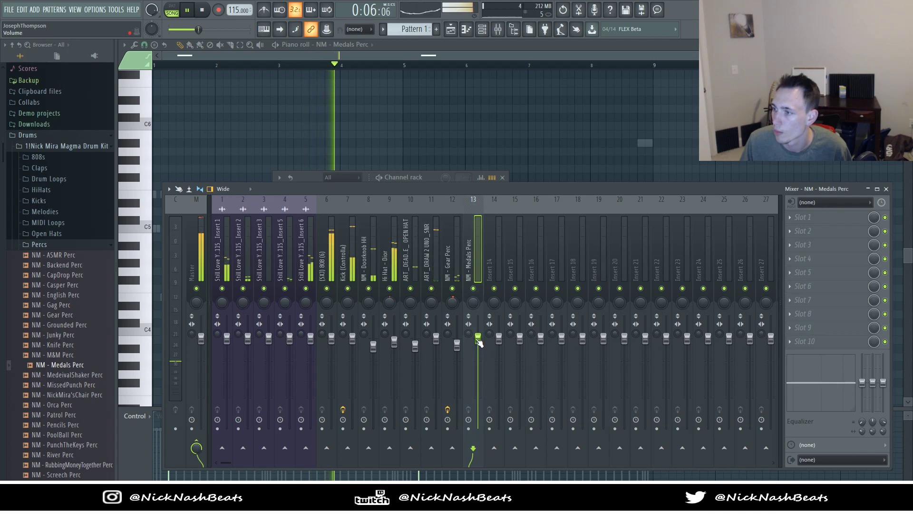
{"action": "left_click_drag", "start_coordinate": [863, 381], "coordinate": [862, 410]}
Step: Add the NM - Sherpa Perc sample as a new channel and place short C5 notes for it in bars 4 and 8
{"action": "left_click", "coordinate": [195, 13]}
{"action": "key", "text": "F9"}
{"action": "key", "text": "F6"}
{"action": "left_click", "coordinate": [91, 374]}
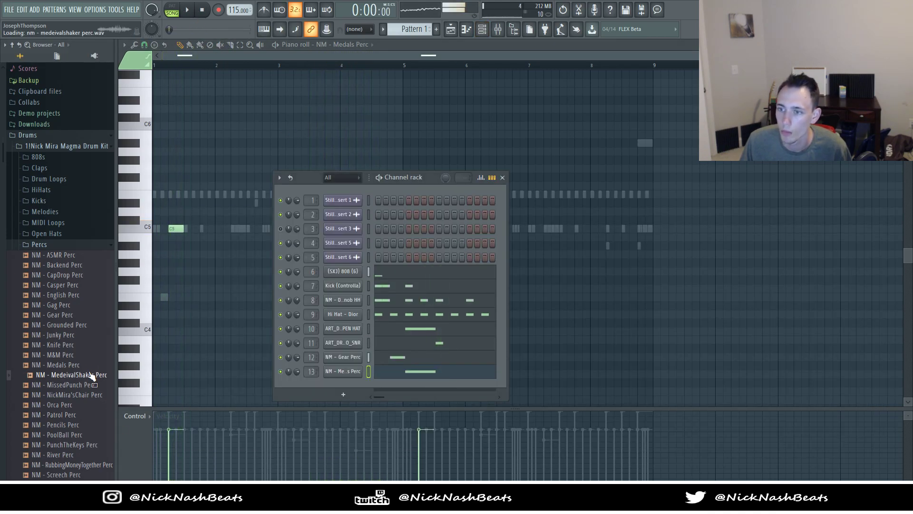
{"action": "scroll", "coordinate": [69, 417], "scroll_direction": "down", "scroll_amount": 8}
{"action": "left_click", "coordinate": [67, 245]}
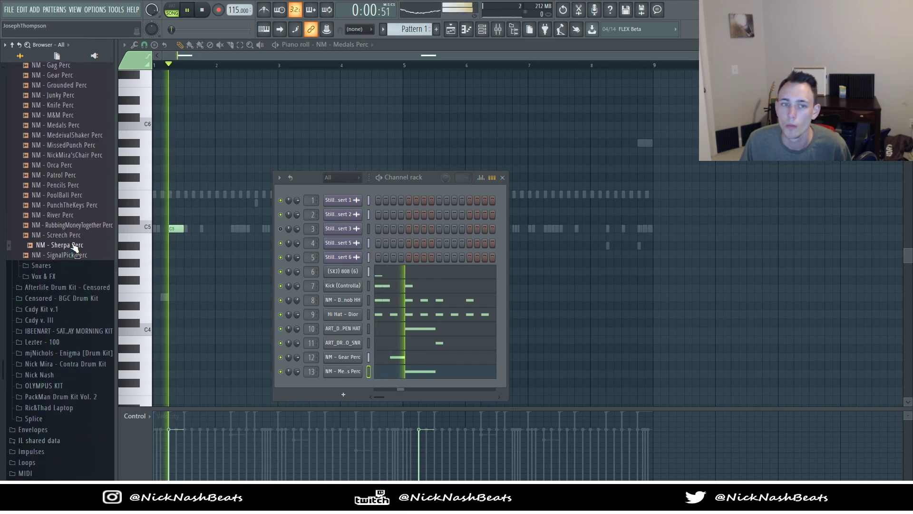
{"action": "left_click_drag", "start_coordinate": [76, 247], "coordinate": [352, 383]}
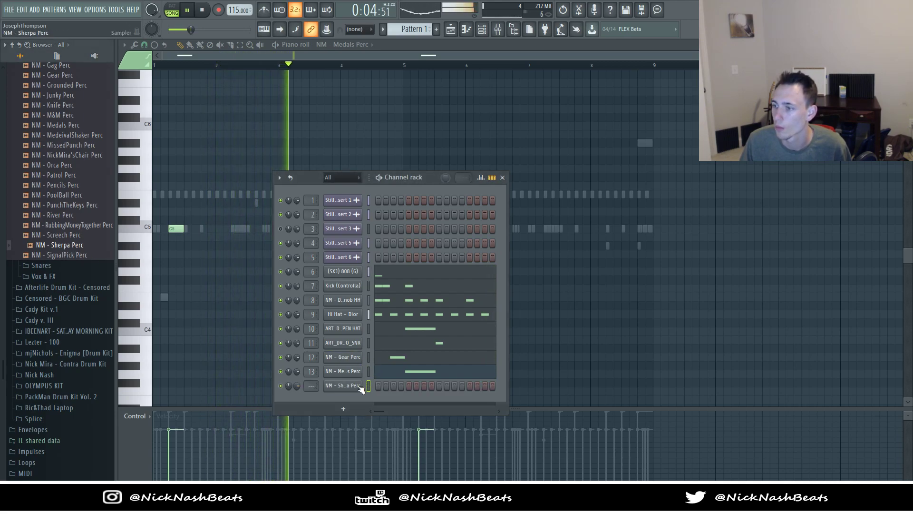
{"action": "key", "text": "F6"}
{"action": "left_click", "coordinate": [369, 228]}
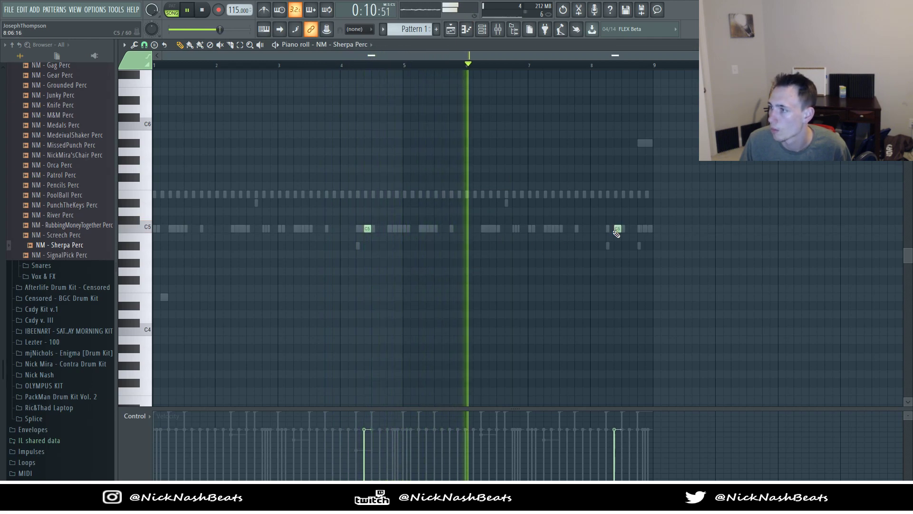
Step: Route NM - Sherpa Perc to mixer track 14, cut its low EQ band to -18 dB and lower it to 81% (-4.4 dB)
{"action": "key", "text": "F9"}
{"action": "key", "text": "ctrl+l"}
{"action": "left_click_drag", "start_coordinate": [859, 391], "coordinate": [869, 420]}
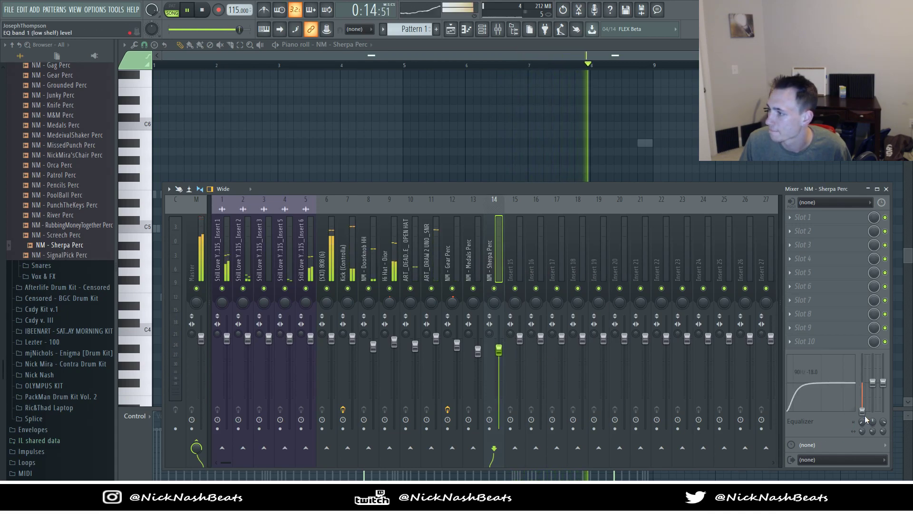
{"action": "left_click_drag", "start_coordinate": [500, 352], "coordinate": [499, 356]}
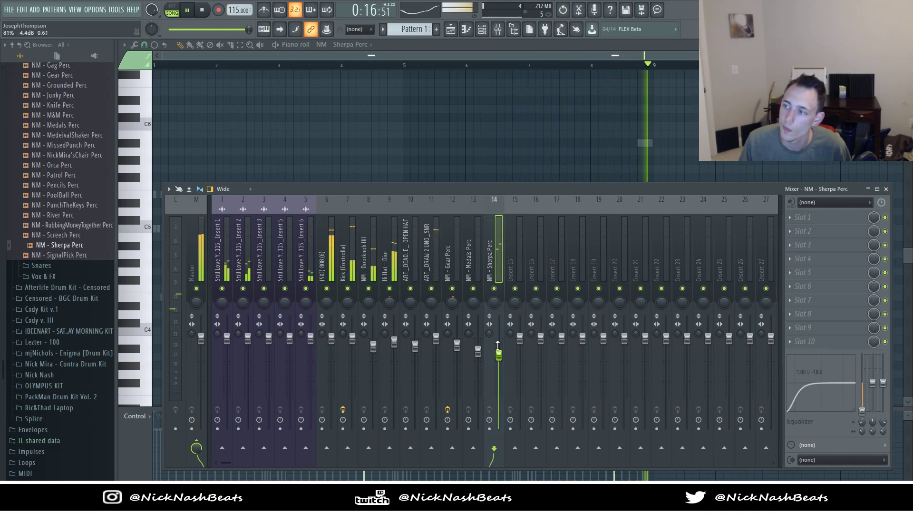
Step: Fine-tune the level of the NM - Medals Perc mixer track, raising it slightly against NM - Sherpa Perc
{"action": "scroll", "coordinate": [81, 333], "scroll_direction": "up", "scroll_amount": 12}
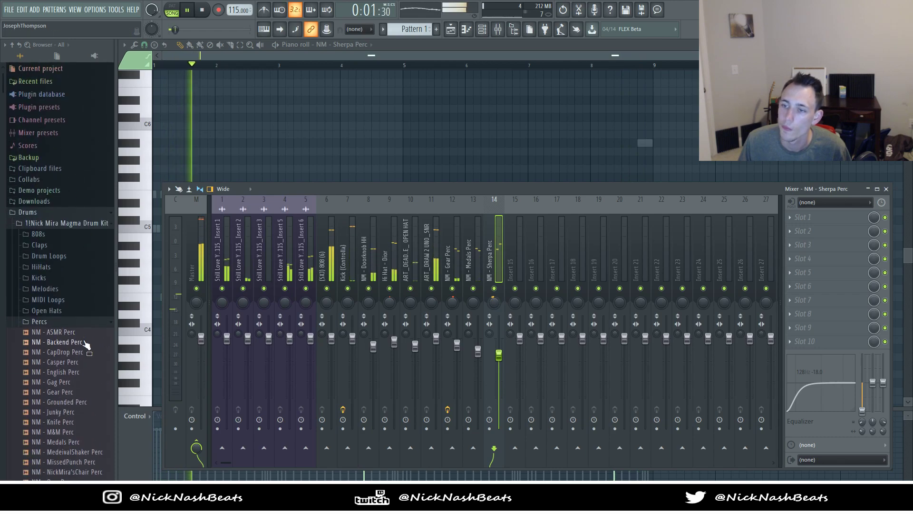
{"action": "left_click", "coordinate": [72, 322]}
{"action": "left_click", "coordinate": [478, 351]}
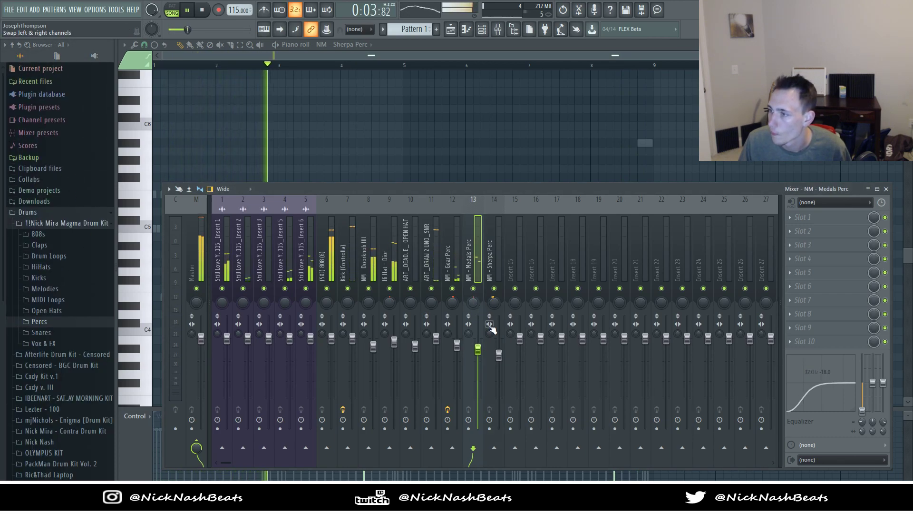
{"action": "left_click", "coordinate": [499, 356]}
Step: Delete the Pattern 1 clip from playlist track 6 and split Pattern 1 by channel
{"action": "left_click", "coordinate": [455, 32]}
{"action": "left_click", "coordinate": [482, 31]}
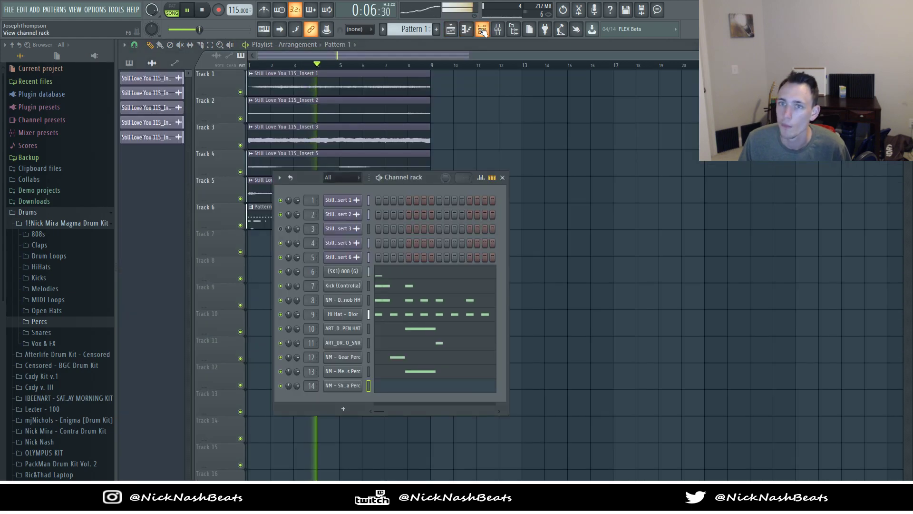
{"action": "left_click", "coordinate": [61, 223]}
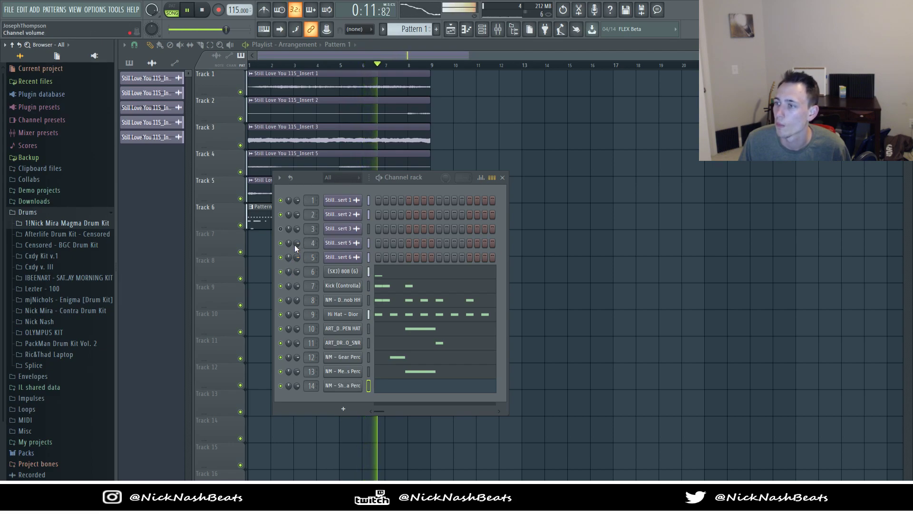
{"action": "right_click", "coordinate": [558, 137]}
{"action": "right_click", "coordinate": [375, 224]}
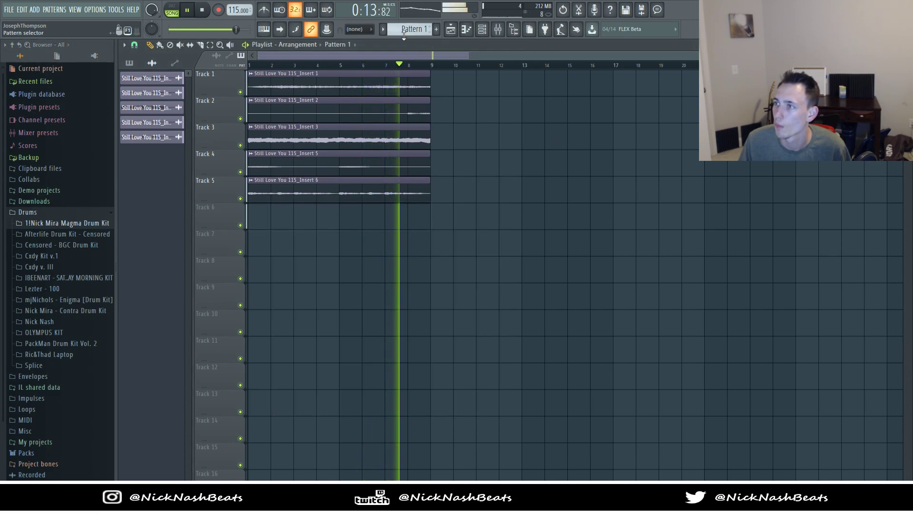
{"action": "left_click", "coordinate": [410, 29]}
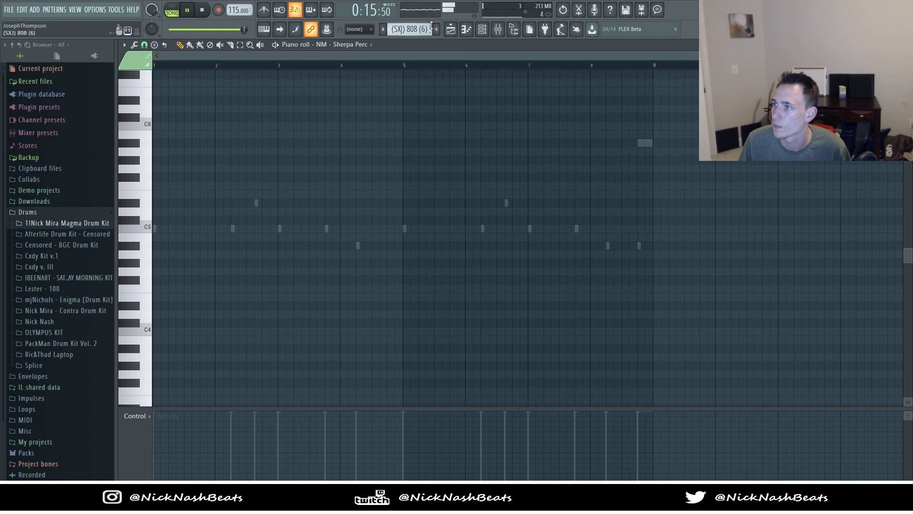
{"action": "left_click", "coordinate": [451, 29]}
Step: Select all nine split patterns and place them on playlist tracks 6 to 14 from bar 1
{"action": "left_click", "coordinate": [172, 151]}
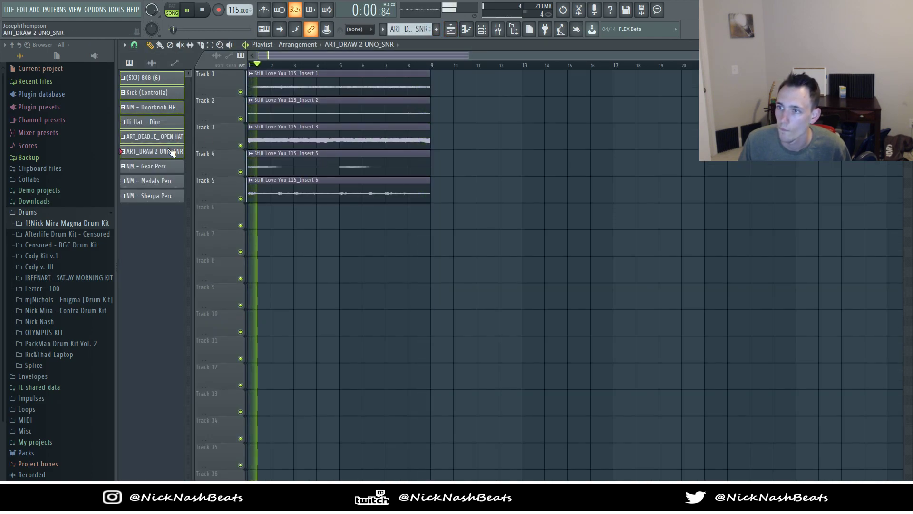
{"action": "left_click", "coordinate": [157, 196]}
{"action": "left_click_drag", "start_coordinate": [254, 208], "coordinate": [255, 208]}
Step: Select all melody and drum clips in the playlist and duplicate the eight-bar section six times
{"action": "left_click_drag", "start_coordinate": [450, 469], "coordinate": [86, 43]}
{"action": "key", "text": "ctrl+b"}
{"action": "key", "text": "ctrl+b"}
{"action": "key", "text": "ctrl+b"}
{"action": "key", "text": "ctrl+b"}
{"action": "key", "text": "ctrl+b"}
{"action": "key", "text": "ctrl+b"}
{"action": "scroll", "coordinate": [295, 258], "scroll_direction": "down", "scroll_amount": 5}
Step: Delete the clips on tracks 7 to 14 in the first eight bars, keeping the 808, and play the arrangement from the start
{"action": "left_click_drag", "start_coordinate": [294, 244], "coordinate": [263, 432]}
{"action": "right_click", "coordinate": [250, 377]}
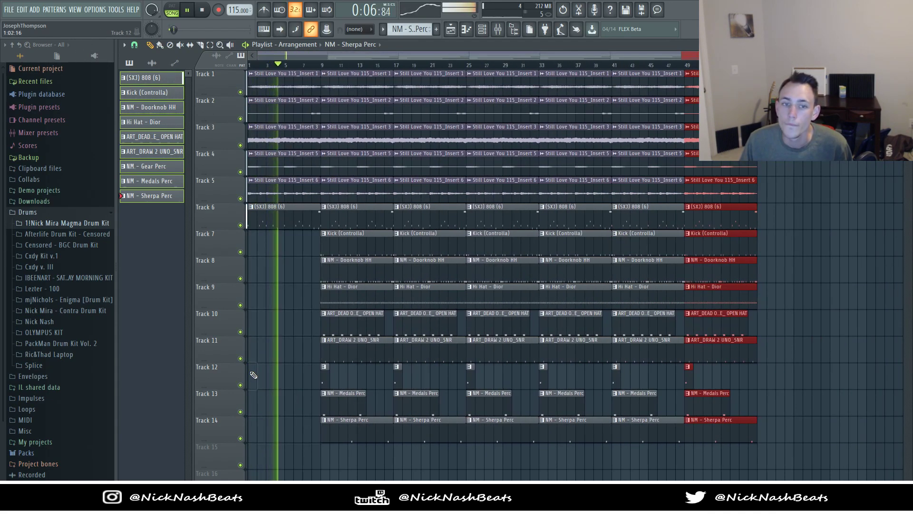
{"action": "key", "text": "ctrl+d"}
{"action": "left_click", "coordinate": [203, 10]}
{"action": "key", "text": "space"}
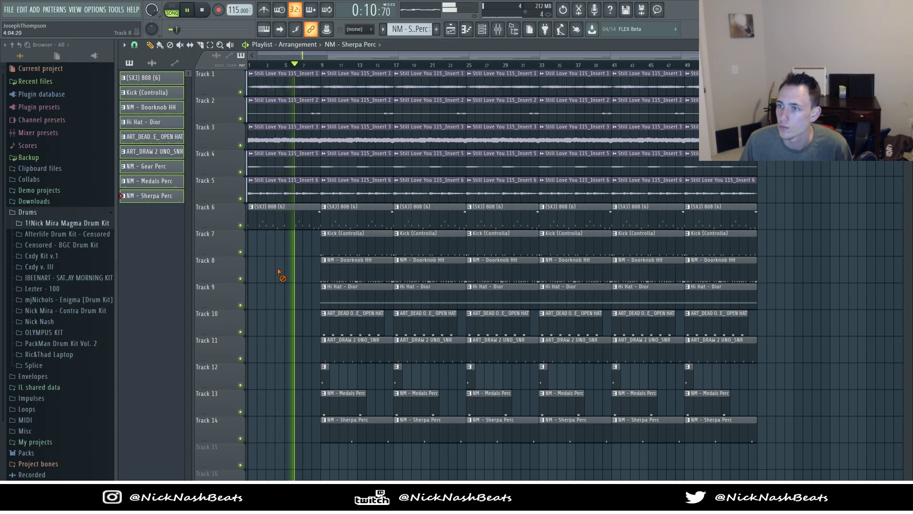
{"action": "left_click", "coordinate": [180, 79]}
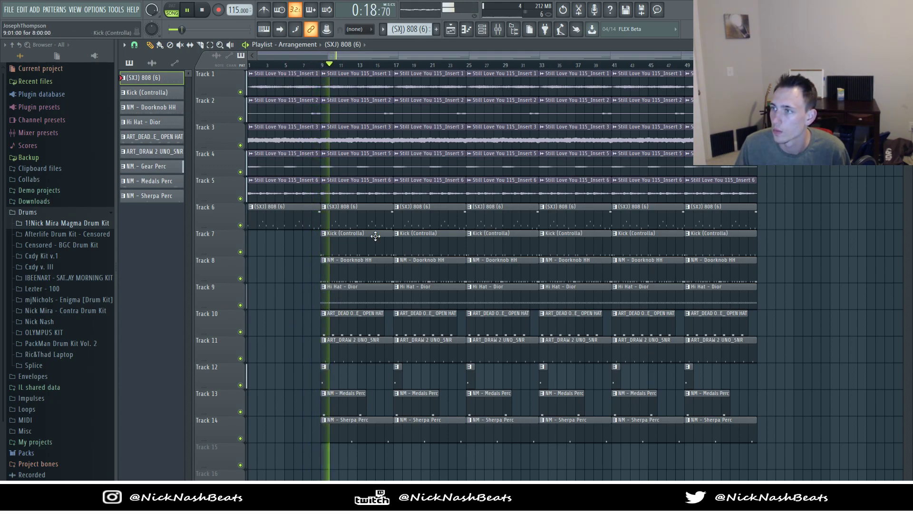
Step: Place the MJ [Crash] FreshPrince sample from the mjNichols Enigma kit's Cymbals folder on playlist track 15 at bar 7
{"action": "scroll", "coordinate": [45, 314], "scroll_direction": "down", "scroll_amount": 3}
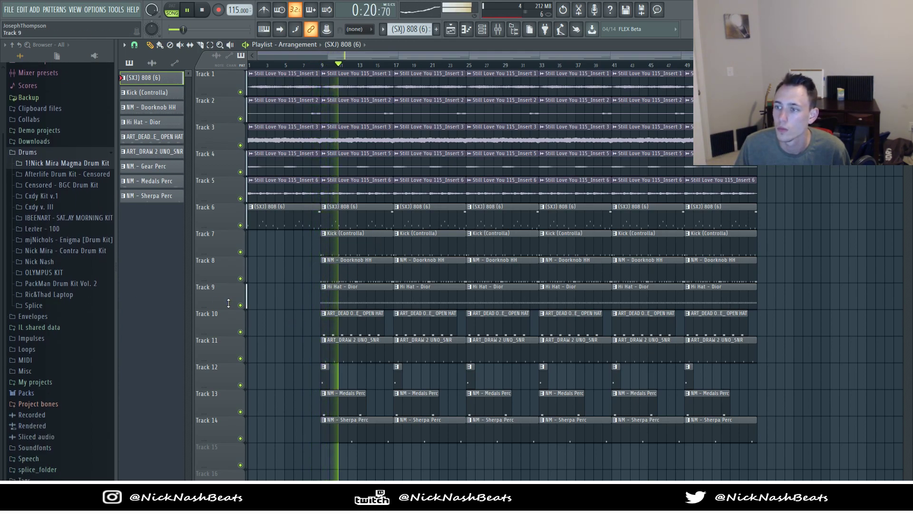
{"action": "scroll", "coordinate": [160, 306], "scroll_direction": "down", "scroll_amount": 4}
{"action": "left_click", "coordinate": [51, 240]}
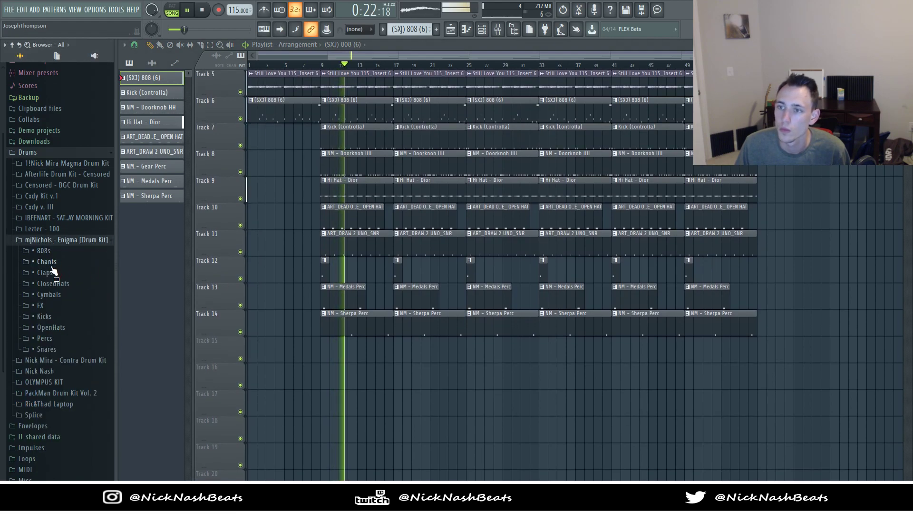
{"action": "left_click", "coordinate": [49, 294]}
{"action": "key", "text": "space"}
{"action": "left_click", "coordinate": [66, 335]}
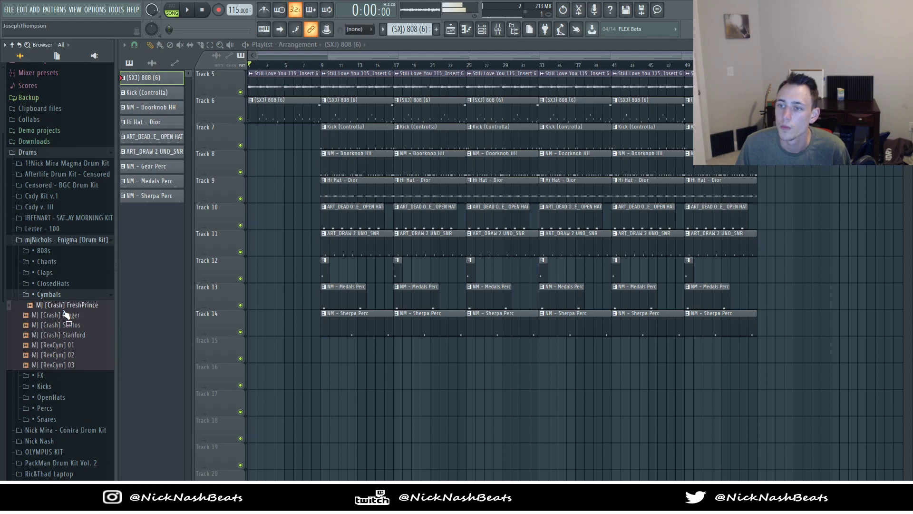
{"action": "left_click_drag", "start_coordinate": [295, 341], "coordinate": [304, 349]}
{"action": "scroll", "coordinate": [306, 349], "scroll_direction": "up", "scroll_amount": 2}
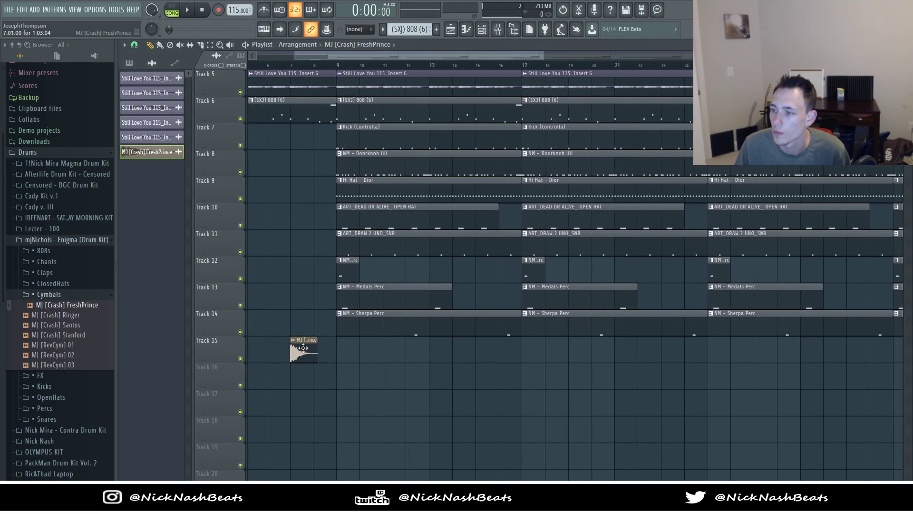
Step: Reverse the MJ [Crash] FreshPrince sample and move its clip on track 15 so it ends exactly at bar 9
{"action": "double_click", "coordinate": [307, 348]}
{"action": "left_click", "coordinate": [303, 237]}
{"action": "key", "text": "Escape"}
{"action": "scroll", "coordinate": [353, 359], "scroll_direction": "up", "scroll_amount": 5}
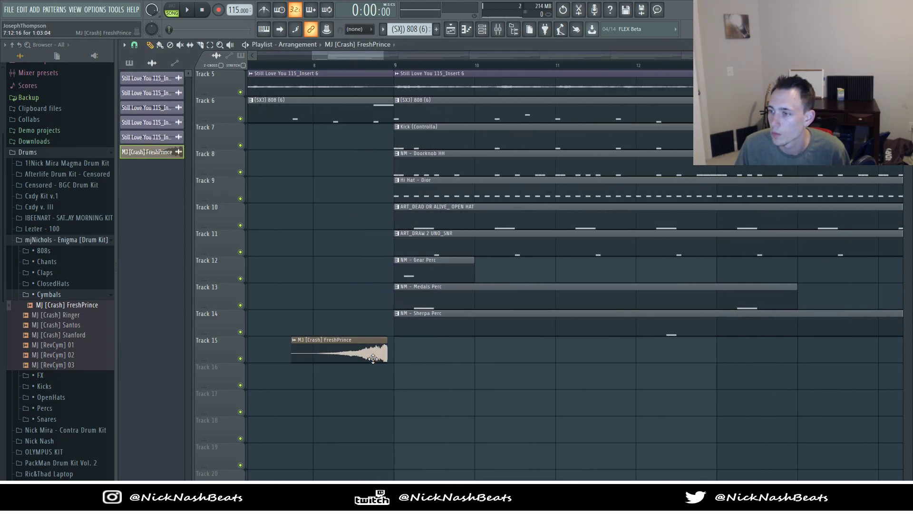
{"action": "scroll", "coordinate": [527, 356], "scroll_direction": "up", "scroll_amount": 1}
{"action": "left_click_drag", "start_coordinate": [527, 356], "coordinate": [418, 353]}
{"action": "scroll", "coordinate": [511, 351], "scroll_direction": "up", "scroll_amount": 3}
Step: Route the reversed FreshPrince crash to mixer track 15 and lower its volume to about -8.8 dB
{"action": "key", "text": "F9"}
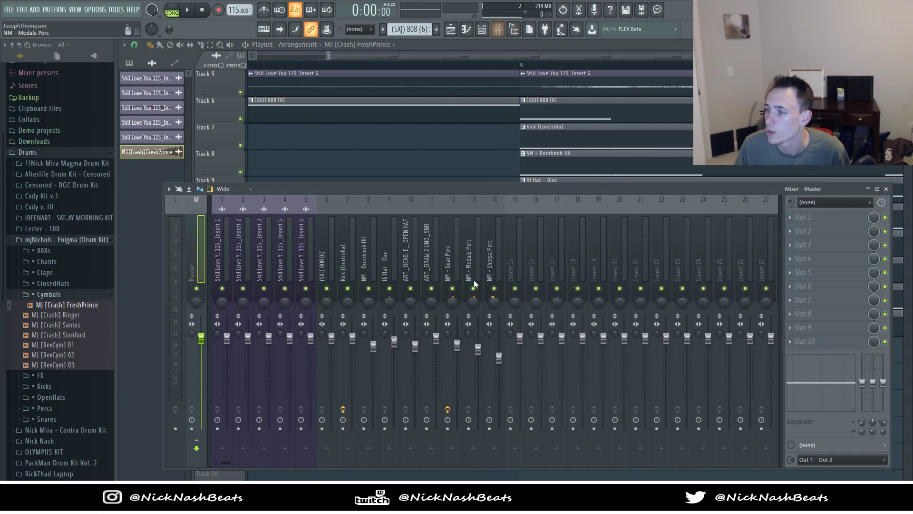
{"action": "left_click", "coordinate": [507, 265]}
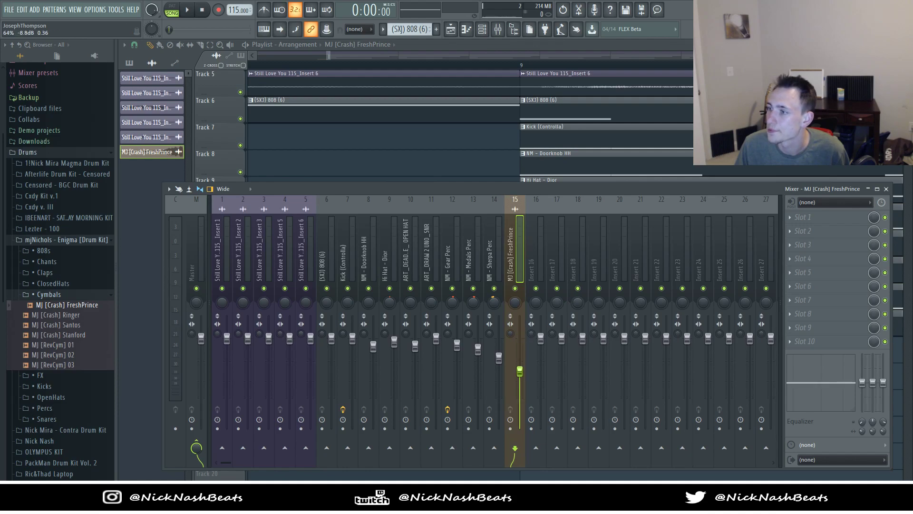
{"action": "key", "text": "F9"}
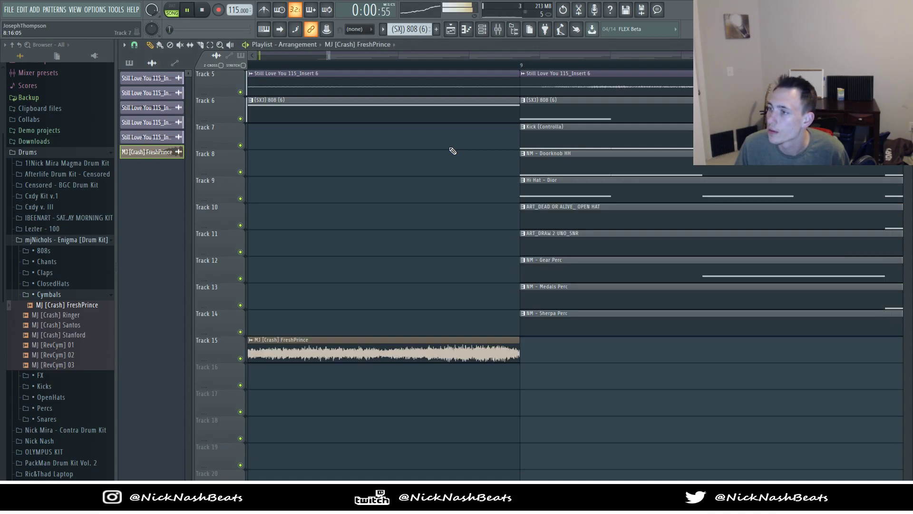
Step: Play from bar 8 while lowering the FreshPrince crash further and cutting its lows by 18 dB around 214 Hz in the mixer track EQ
{"action": "scroll", "coordinate": [457, 148], "scroll_direction": "down", "scroll_amount": 4}
{"action": "left_click", "coordinate": [349, 65]}
{"action": "left_click", "coordinate": [497, 31]}
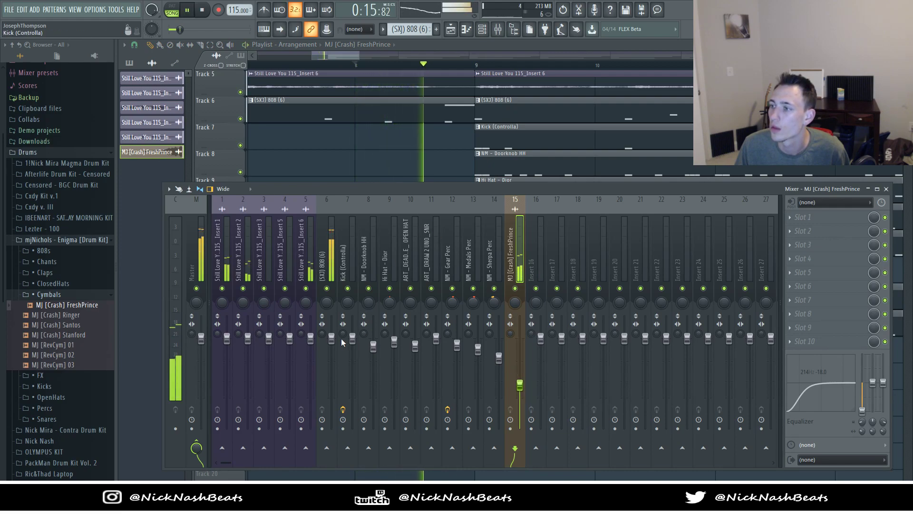
{"action": "key", "text": "space"}
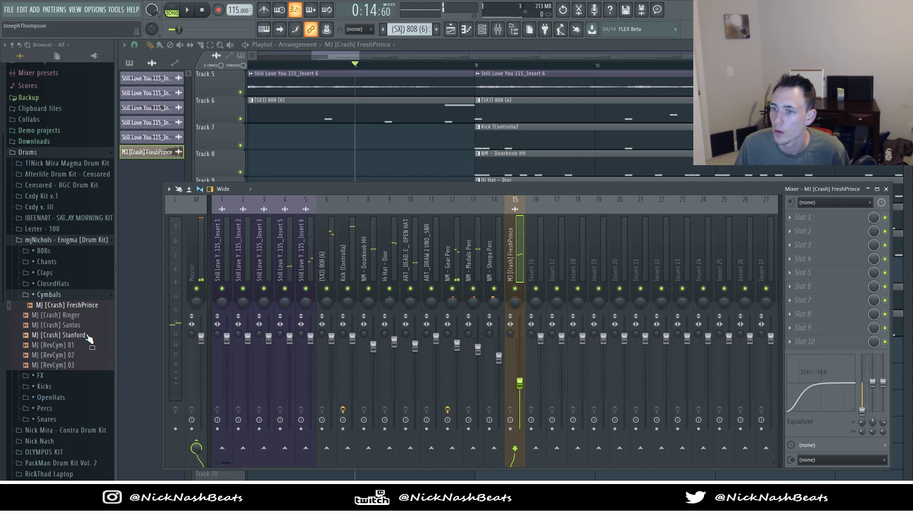
{"action": "left_click", "coordinate": [66, 304]}
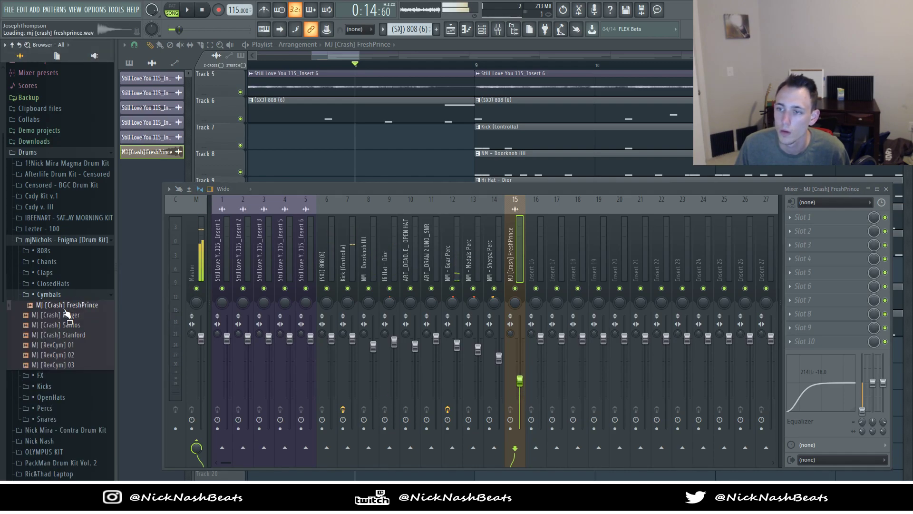
{"action": "key", "text": "F9"}
{"action": "left_click", "coordinate": [350, 352]}
{"action": "left_click", "coordinate": [485, 379]}
{"action": "key", "text": "space"}
{"action": "double_click", "coordinate": [504, 371]}
{"action": "key", "text": "space"}
{"action": "key", "text": "F6"}
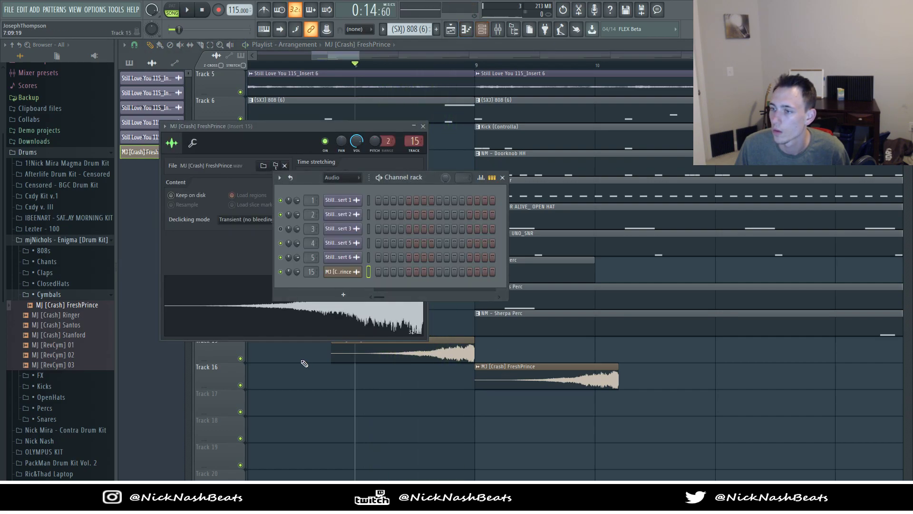
{"action": "right_click", "coordinate": [535, 368]}
Step: Look through the drum kit folders in the browser for another crash sample
{"action": "left_click", "coordinate": [49, 295]}
{"action": "left_click", "coordinate": [58, 241]}
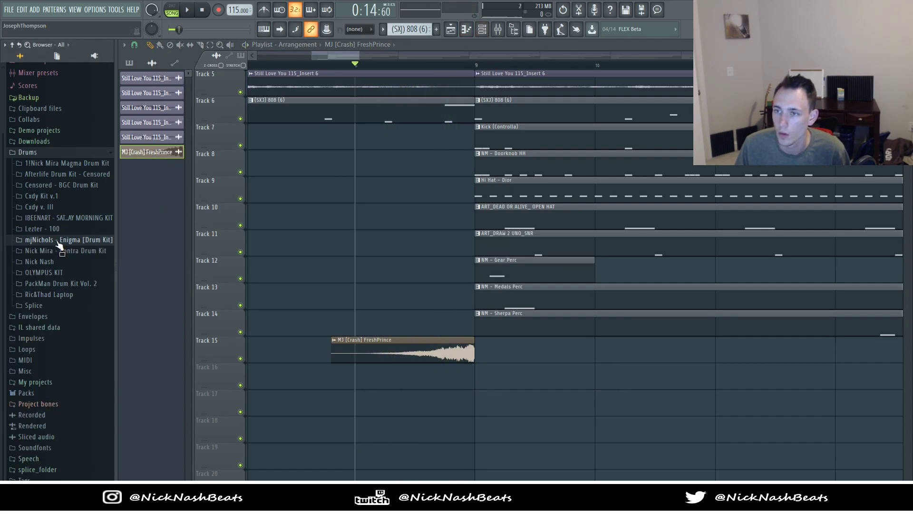
{"action": "left_click", "coordinate": [61, 219]}
{"action": "left_click", "coordinate": [50, 217]}
{"action": "left_click", "coordinate": [50, 153]}
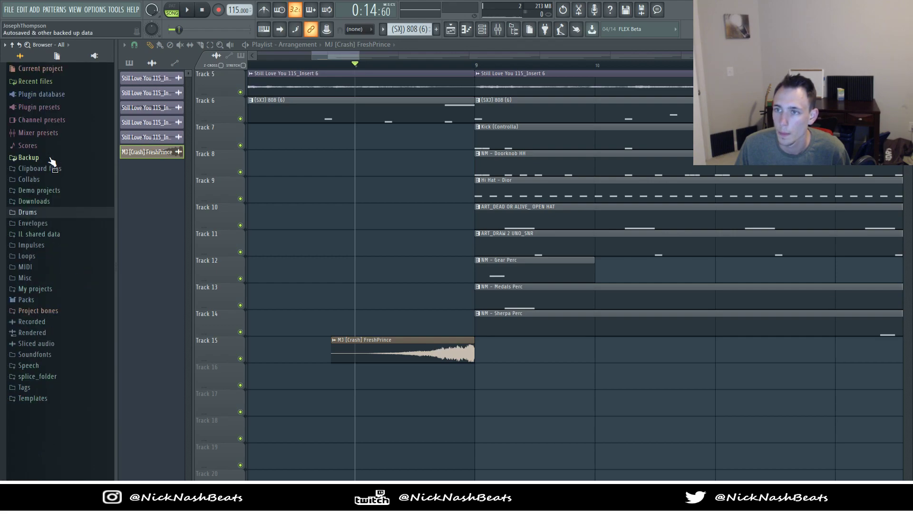
{"action": "left_click", "coordinate": [49, 213]}
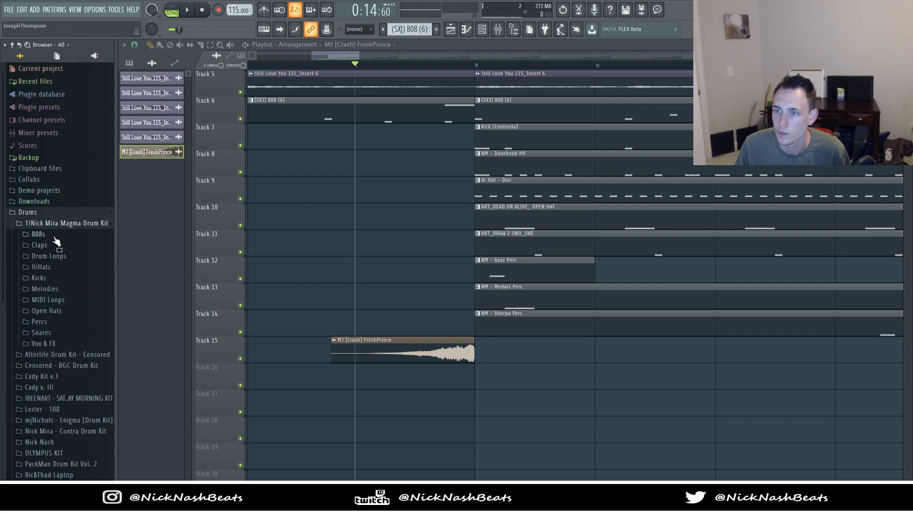
{"action": "left_click", "coordinate": [56, 226]}
{"action": "left_click", "coordinate": [55, 260]}
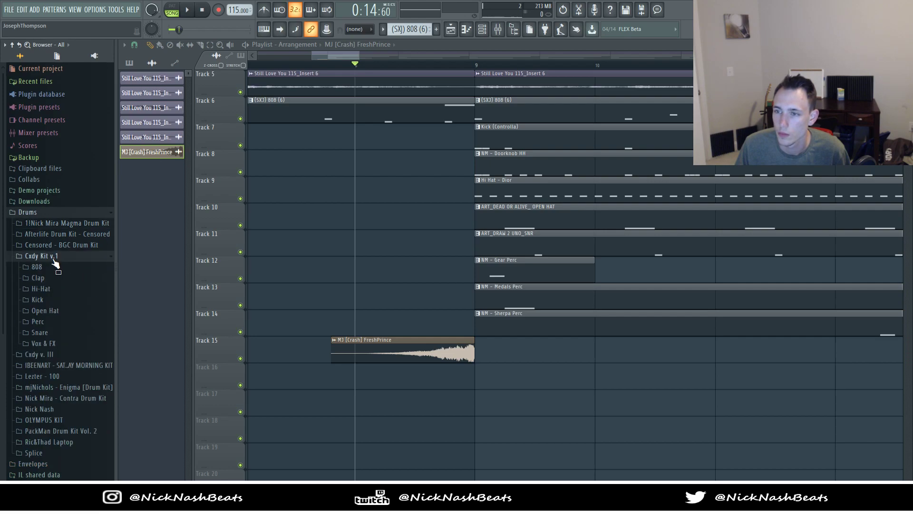
{"action": "left_click", "coordinate": [52, 245]}
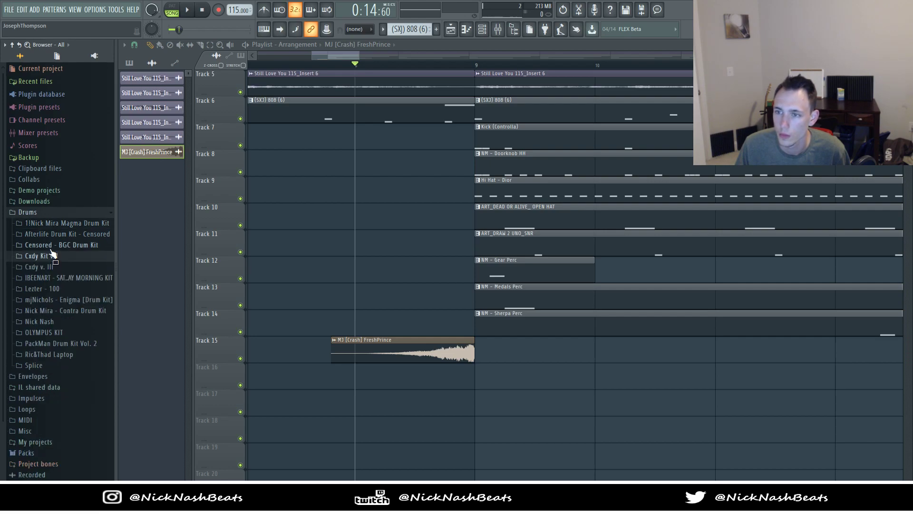
Step: Place Censored Crash 2 from the Afterlife Drum Kit's Crashes folder on playlist track 16 at bar 9 and play the transition
{"action": "left_click", "coordinate": [48, 235]}
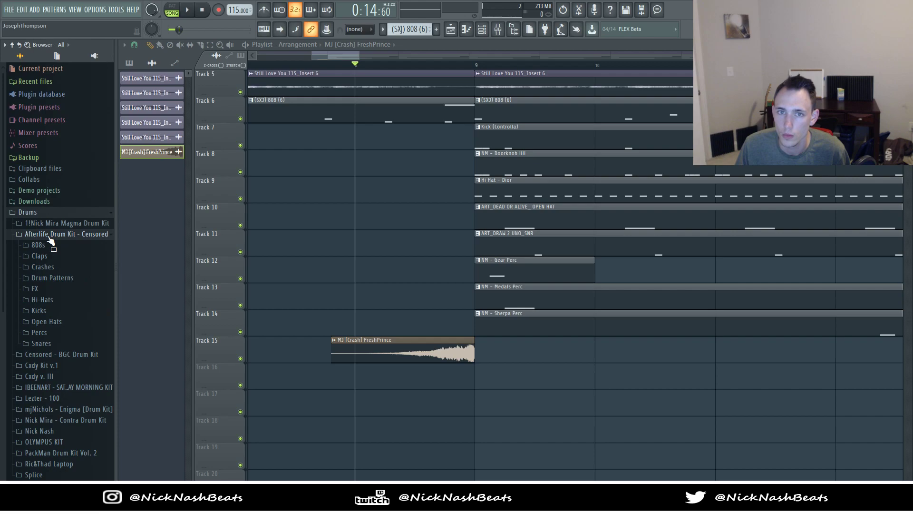
{"action": "left_click", "coordinate": [56, 265]}
{"action": "left_click", "coordinate": [58, 277]}
{"action": "left_click_drag", "start_coordinate": [58, 291], "coordinate": [483, 378]}
{"action": "key", "text": "space"}
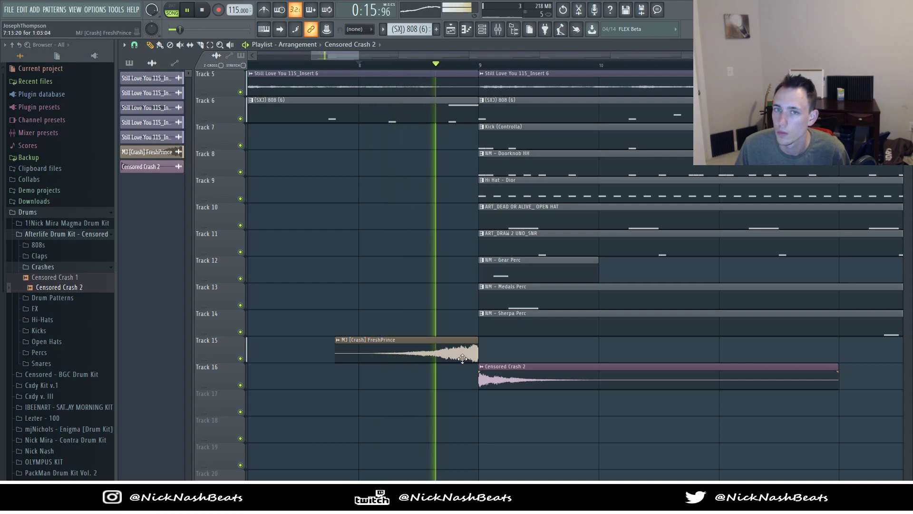
Step: Route the selected channel to mixer track 16, lower its volume and cut its lows by 18 dB around 133 Hz
{"action": "left_click", "coordinate": [499, 29]}
{"action": "left_click", "coordinate": [532, 304]}
{"action": "left_click_drag", "start_coordinate": [538, 347], "coordinate": [537, 365]}
{"action": "left_click_drag", "start_coordinate": [862, 382], "coordinate": [858, 417]}
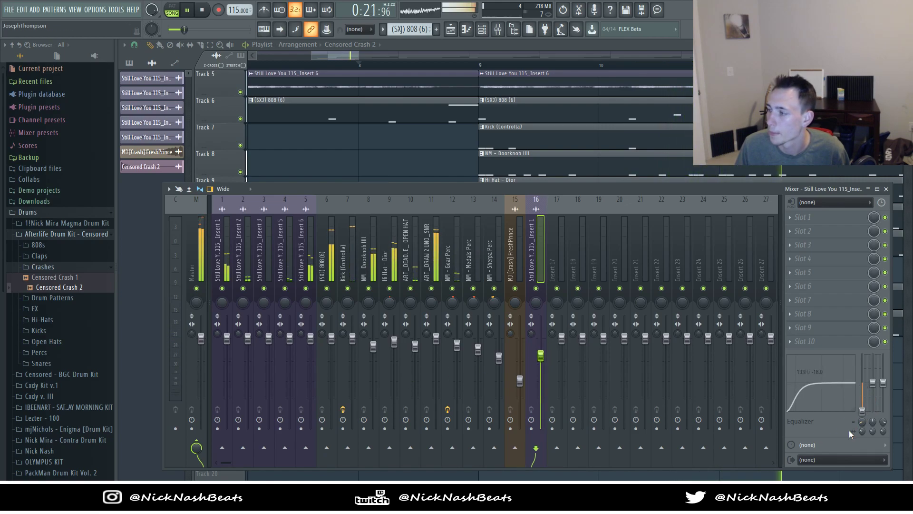
{"action": "key", "text": "space"}
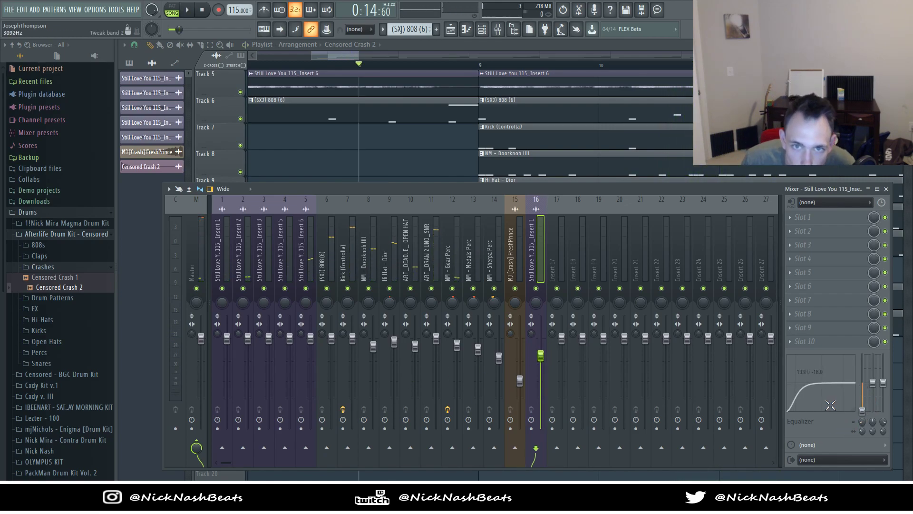
Step: Replay the transition into bar 9 and slightly lower the volume of mixer track 16
{"action": "key", "text": "F9"}
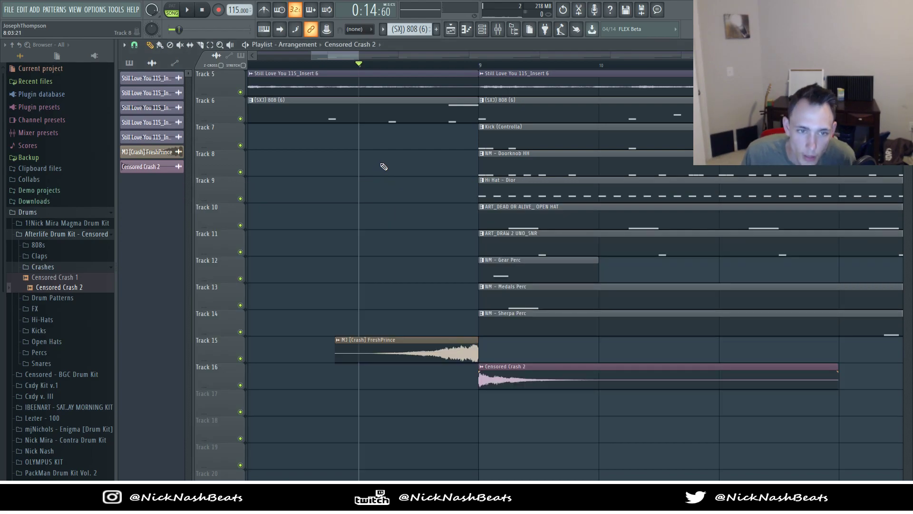
{"action": "scroll", "coordinate": [381, 178], "scroll_direction": "down", "scroll_amount": 4}
{"action": "key", "text": "space"}
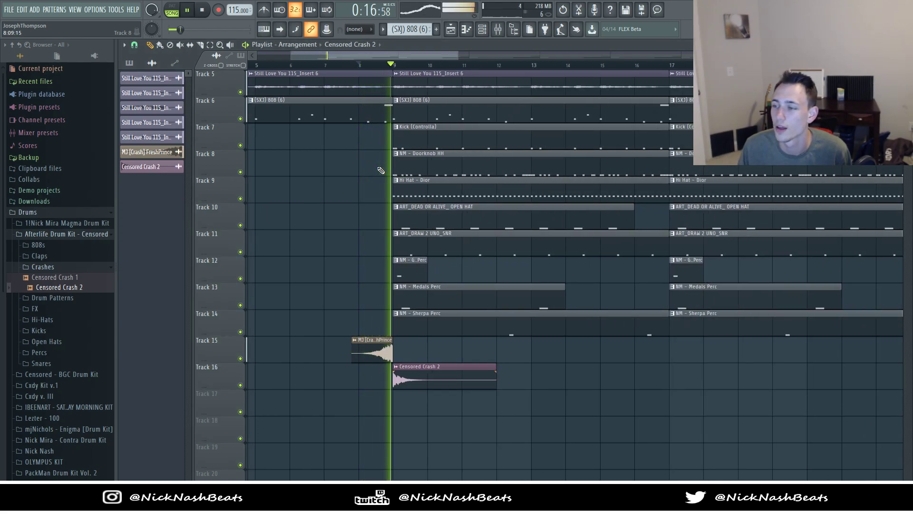
{"action": "key", "text": "F9"}
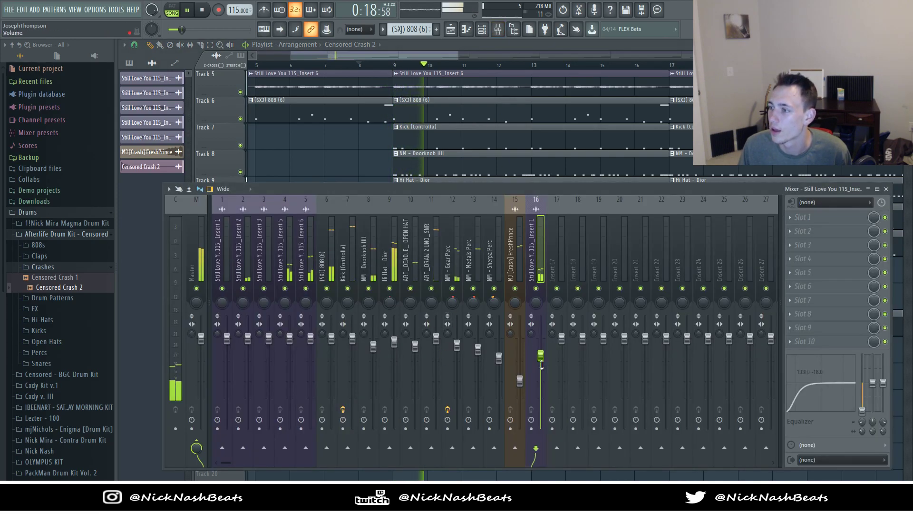
{"action": "key", "text": "F9"}
{"action": "scroll", "coordinate": [332, 157], "scroll_direction": "down", "scroll_amount": 4}
{"action": "key", "text": "space"}
{"action": "key", "text": "space"}
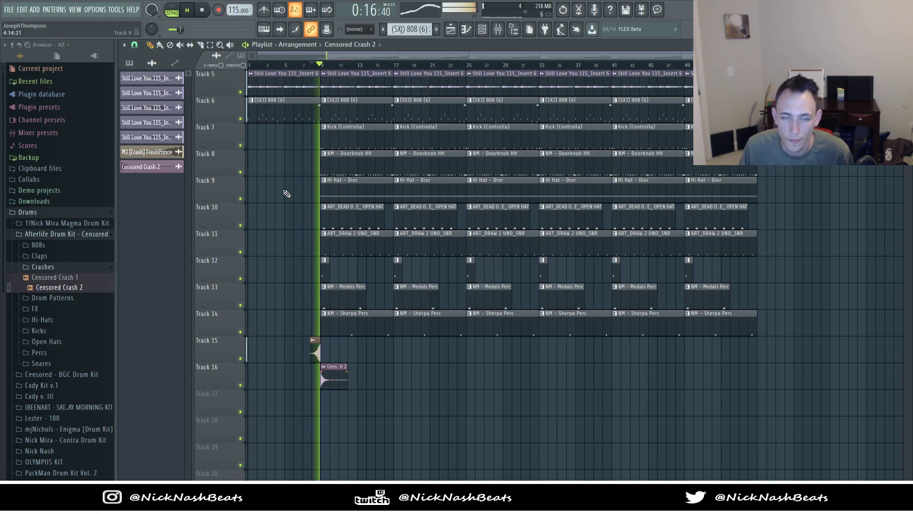
{"action": "left_click", "coordinate": [498, 29]}
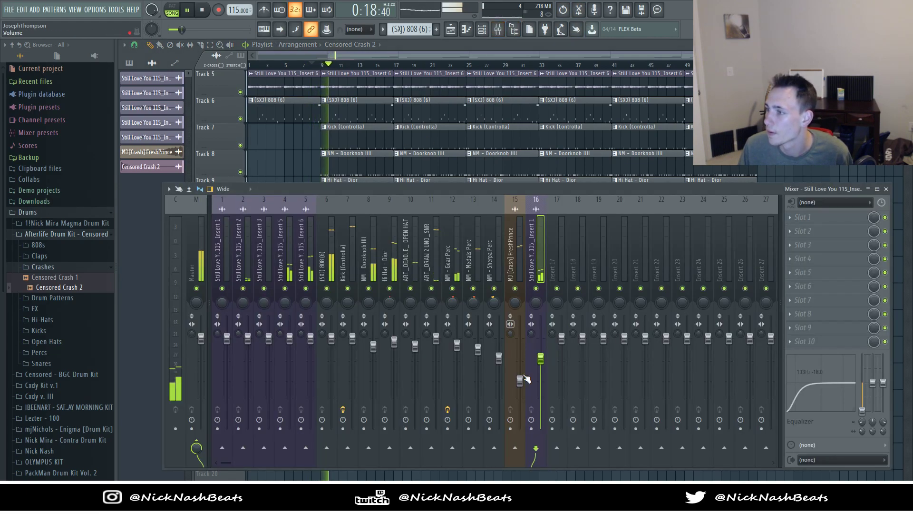
{"action": "key", "text": "F9"}
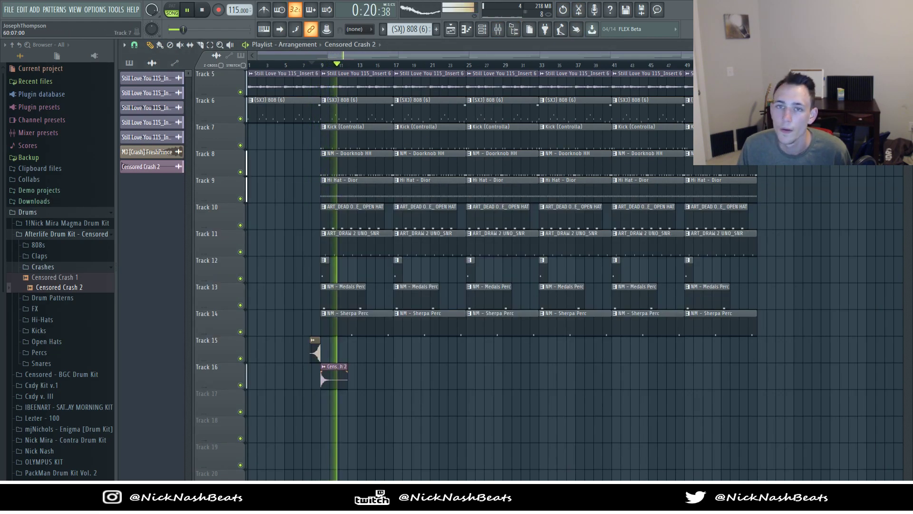
Step: Play from bar 8 again, lowering mixer track 16 a little more and slightly raising mixer track 15
{"action": "key", "text": "space"}
{"action": "key", "text": "space"}
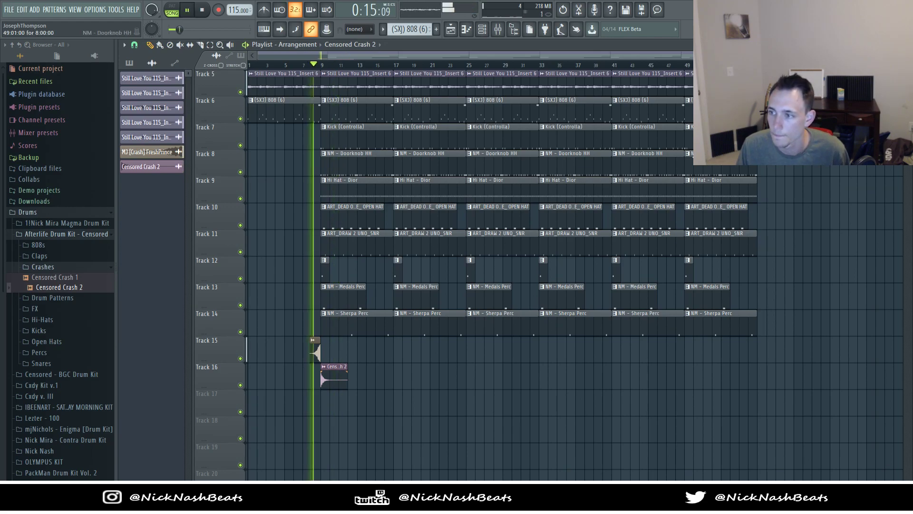
{"action": "key", "text": "F9"}
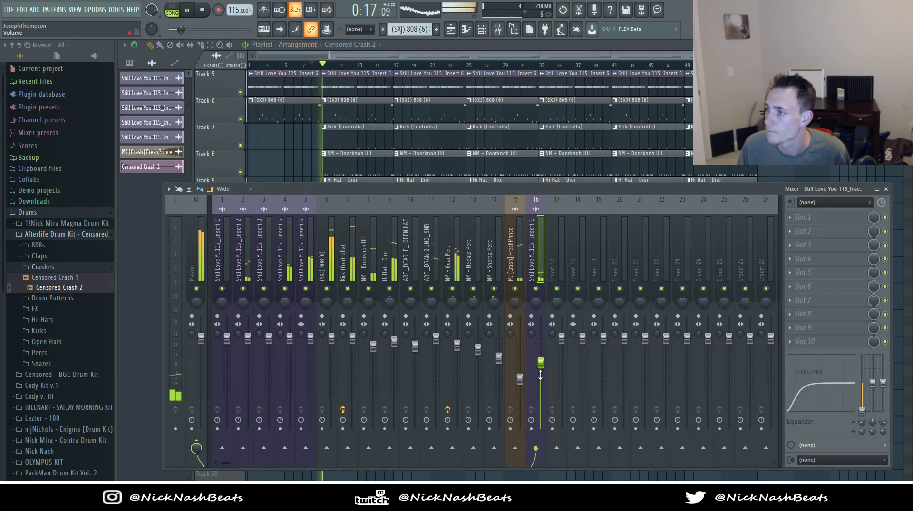
Step: Route Censored Crash 2 to mixer track 16, rebalance its volume during playback and set the FreshPrince crash to about -11.8 dB
{"action": "left_click", "coordinate": [481, 30]}
{"action": "key", "text": "space"}
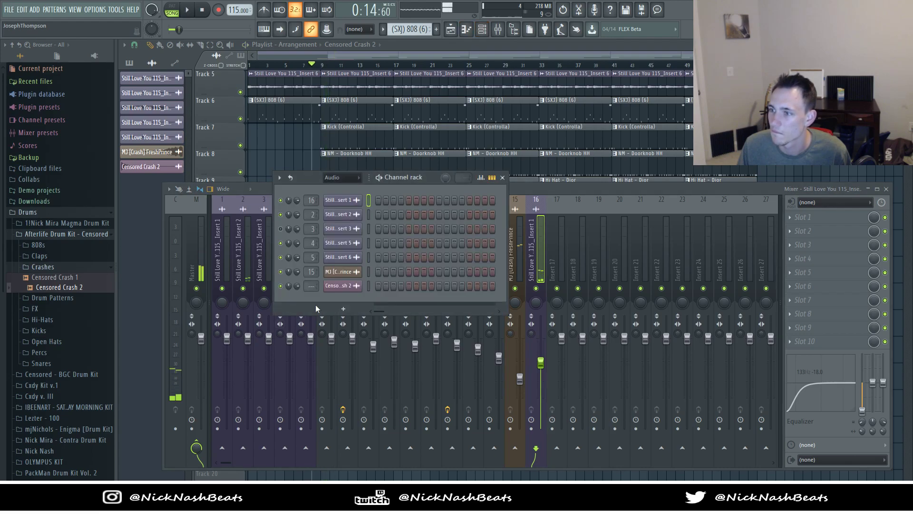
{"action": "left_click", "coordinate": [350, 186]}
{"action": "left_click", "coordinate": [531, 270]}
{"action": "key", "text": "space"}
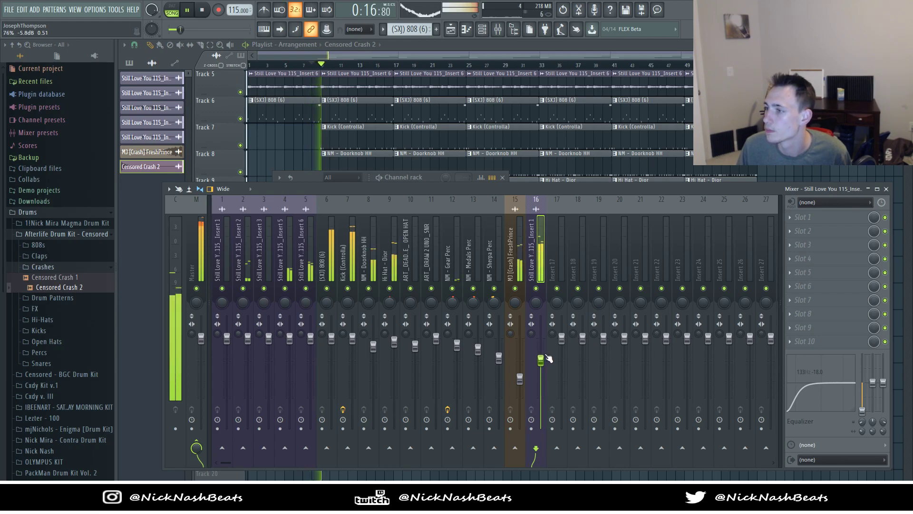
{"action": "left_click", "coordinate": [520, 379]}
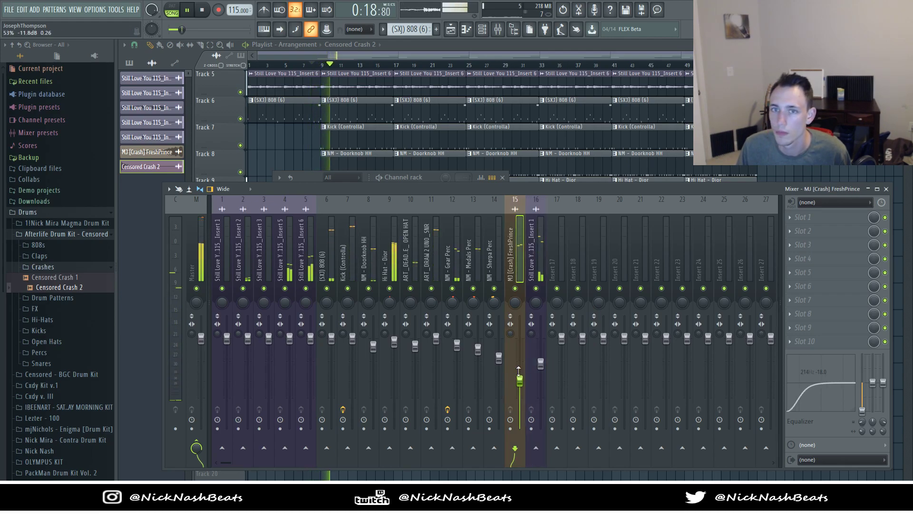
{"action": "left_click", "coordinate": [790, 183]}
Step: Add Censored Crash 2 on track 16 at bars 17 and 25, and the reversed FreshPrince crash on track 15 leading into bar 25
{"action": "left_click_drag", "start_coordinate": [433, 386], "coordinate": [406, 383]}
{"action": "mouse_move", "coordinate": [481, 382]}
{"action": "left_mouse_down"}
{"action": "mouse_move", "coordinate": [489, 382]}
{"action": "mouse_move", "coordinate": [474, 383]}
{"action": "left_mouse_up"}
{"action": "left_click", "coordinate": [315, 353]}
{"action": "left_click_drag", "start_coordinate": [425, 353], "coordinate": [461, 353]}
{"action": "scroll", "coordinate": [521, 353], "scroll_direction": "up", "scroll_amount": 4}
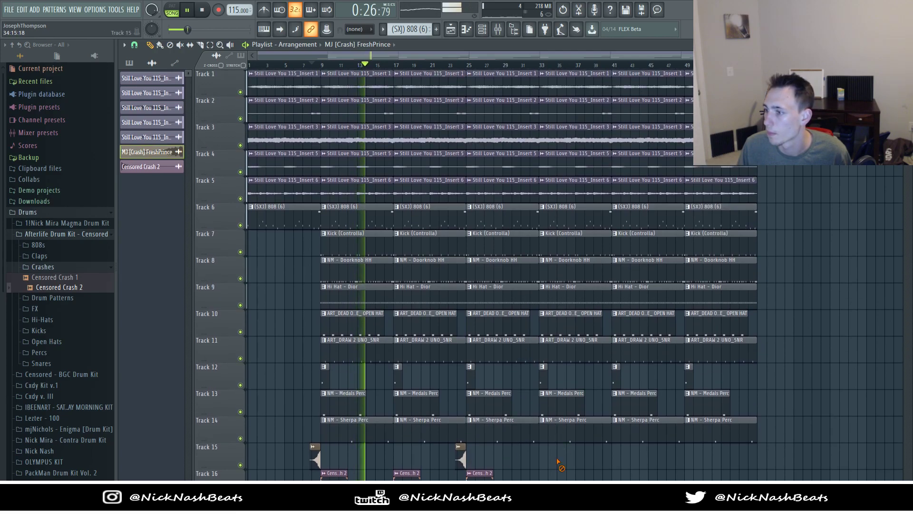
Step: Play from bar 24 and adjust the 18 dB low cut in the EQ of the ART_DRAW 2 UNO_SNR mixer track
{"action": "left_click", "coordinate": [462, 65]}
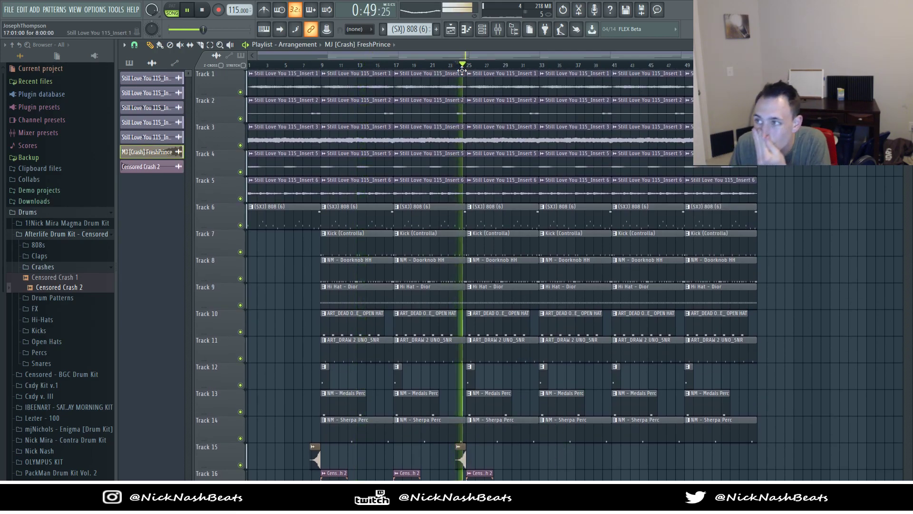
{"action": "left_click", "coordinate": [47, 267]}
{"action": "left_click", "coordinate": [65, 234]}
{"action": "left_click", "coordinate": [498, 29]}
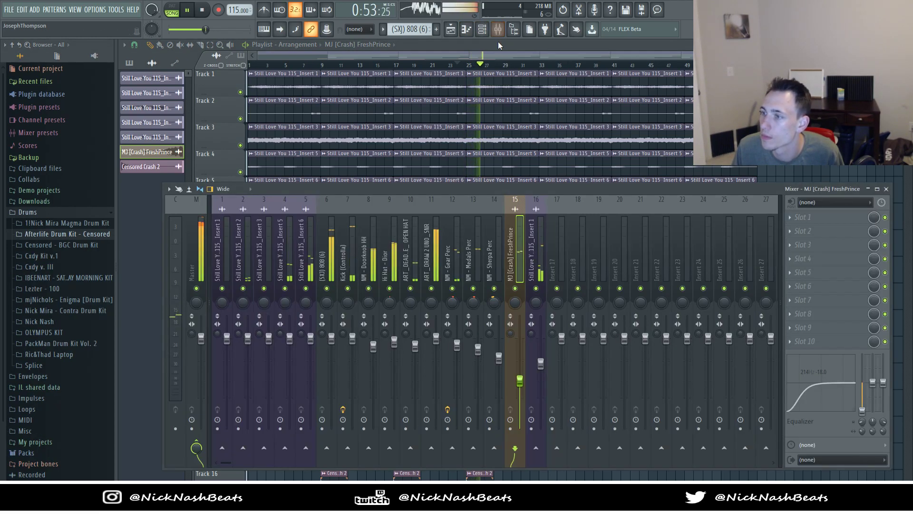
{"action": "left_click", "coordinate": [432, 264]}
{"action": "key", "text": "space"}
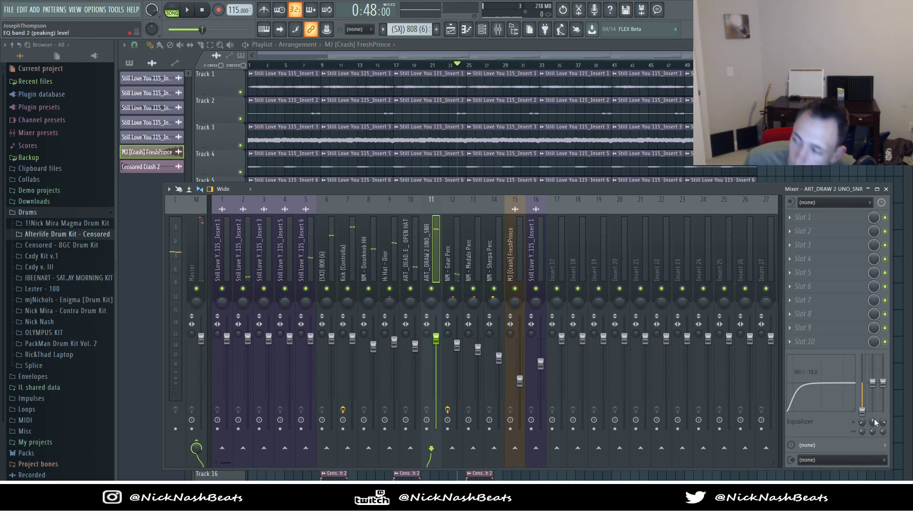
{"action": "key", "text": "space"}
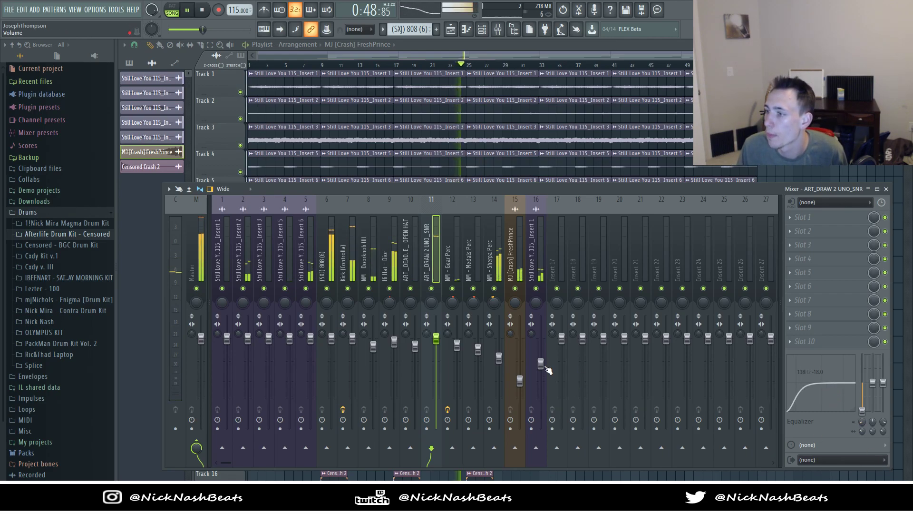
Step: Replay the playlist from bar 24 to check the transition into bar 25
{"action": "key", "text": "F9"}
{"action": "key", "text": "space"}
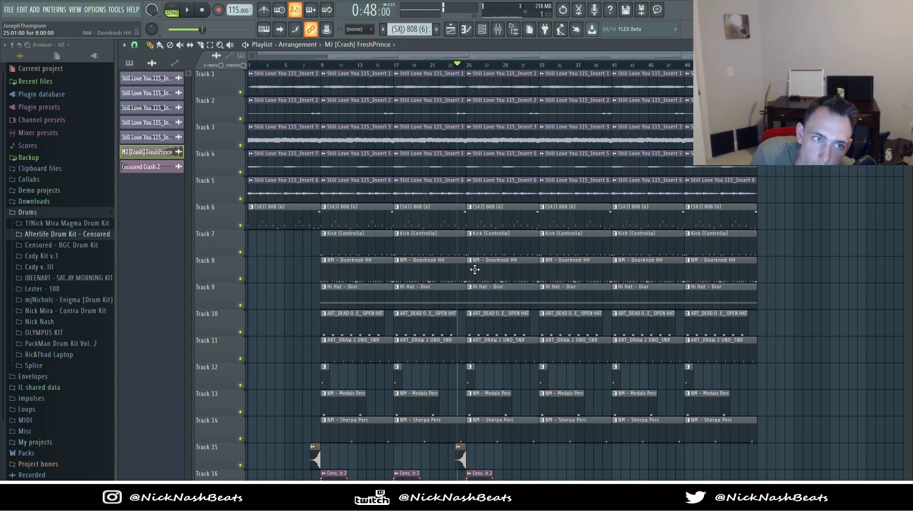
{"action": "key", "text": "space"}
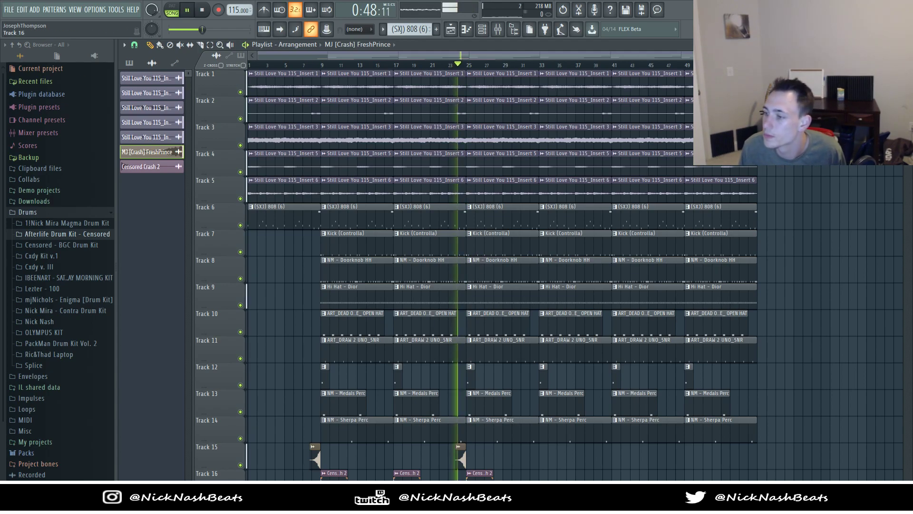
Step: Check the FreshPrince crash's mixer level and the channel rack routing while the section after bar 25 plays
{"action": "key", "text": "F9"}
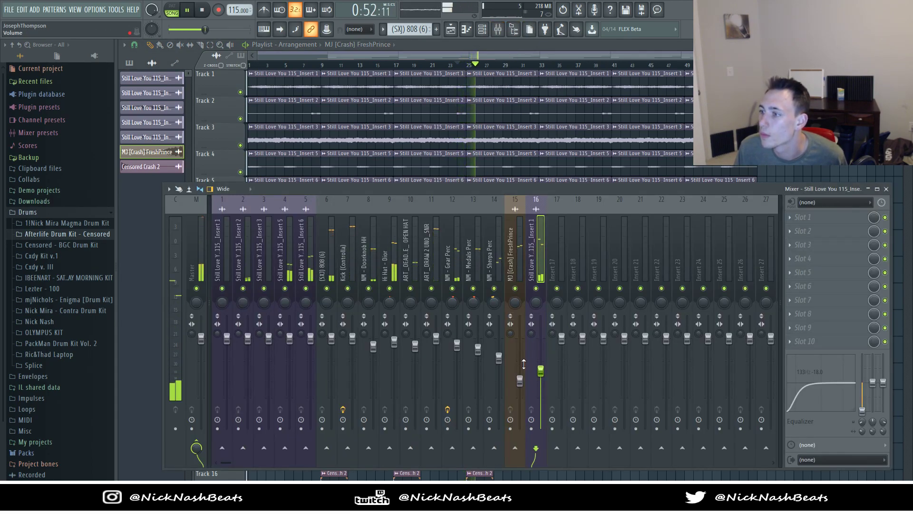
{"action": "left_click", "coordinate": [520, 382]}
{"action": "key", "text": "F9"}
{"action": "scroll", "coordinate": [533, 333], "scroll_direction": "down", "scroll_amount": 3}
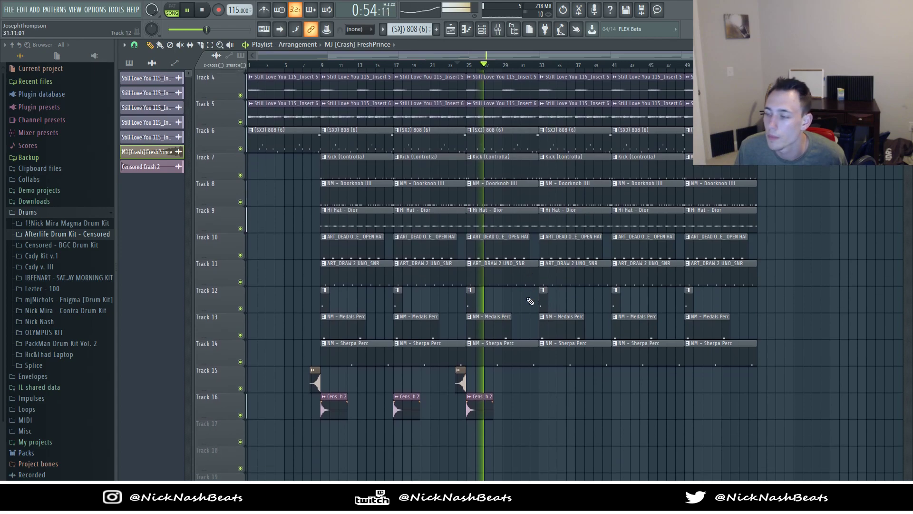
{"action": "left_click", "coordinate": [498, 29]}
{"action": "key", "text": "F6"}
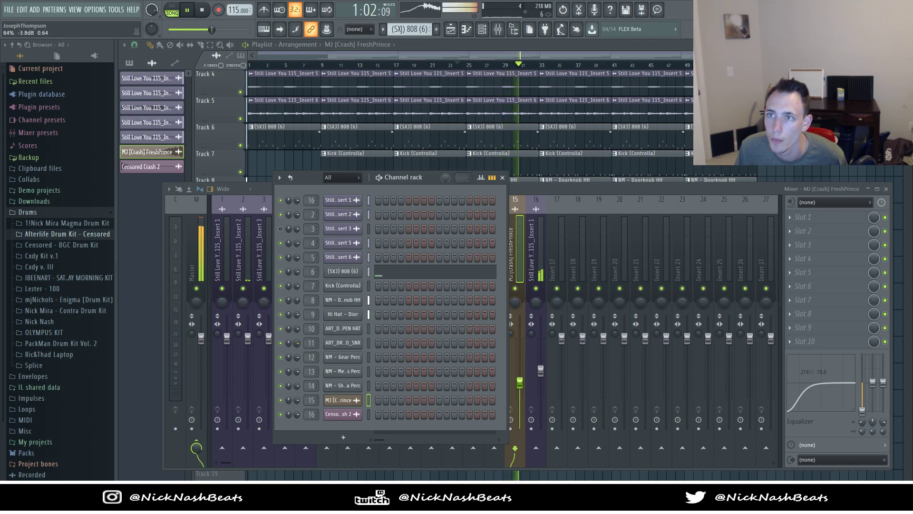
{"action": "key", "text": "F6"}
{"action": "key", "text": "F9"}
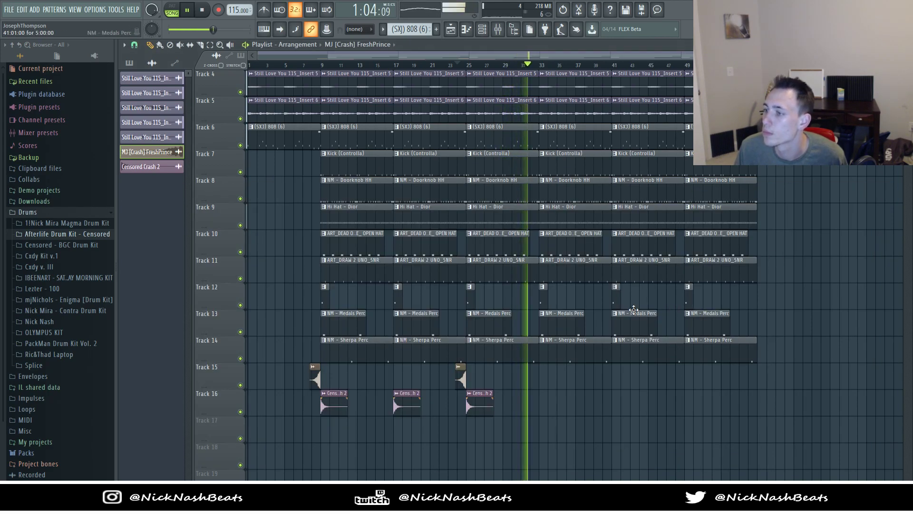
Step: Replay from bar 24 and delete the Insert 2, Insert 3 and Insert 5 loop clips on Tracks 2 to 4 at bar 25
{"action": "scroll", "coordinate": [574, 366], "scroll_direction": "up", "scroll_amount": 2}
{"action": "scroll", "coordinate": [574, 366], "scroll_direction": "up", "scroll_amount": 1}
{"action": "left_click", "coordinate": [458, 65]}
{"action": "right_click", "coordinate": [490, 104]}
{"action": "right_click", "coordinate": [493, 131]}
{"action": "right_click", "coordinate": [495, 160]}
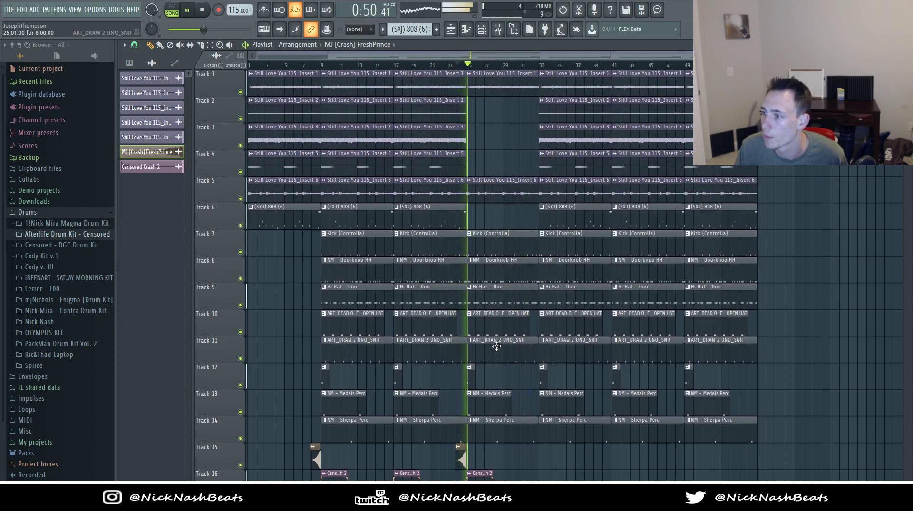
Step: Delete the bar 25 clips of the kick, Dior hi-hat, open hat, snare and the Gear, Medals and Sherpa percs, keeping Doorknob HH
{"action": "right_click", "coordinate": [510, 235]}
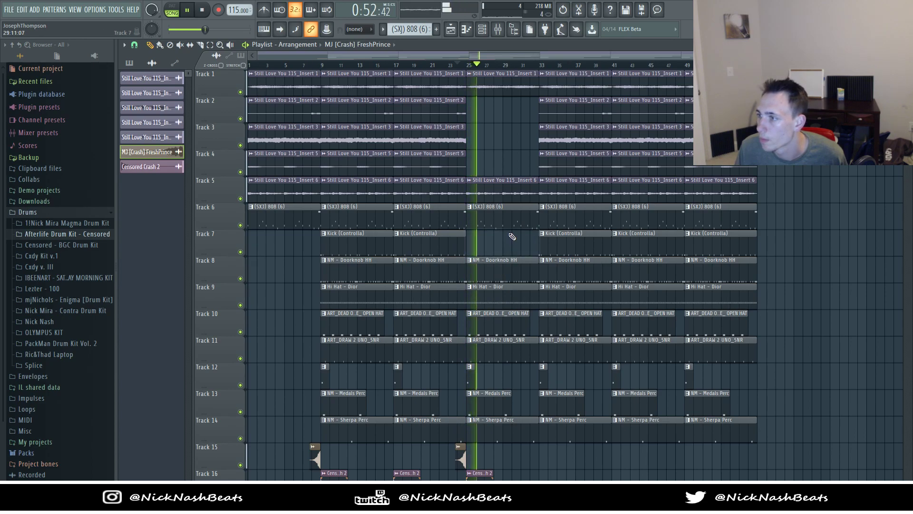
{"action": "right_click", "coordinate": [494, 294]}
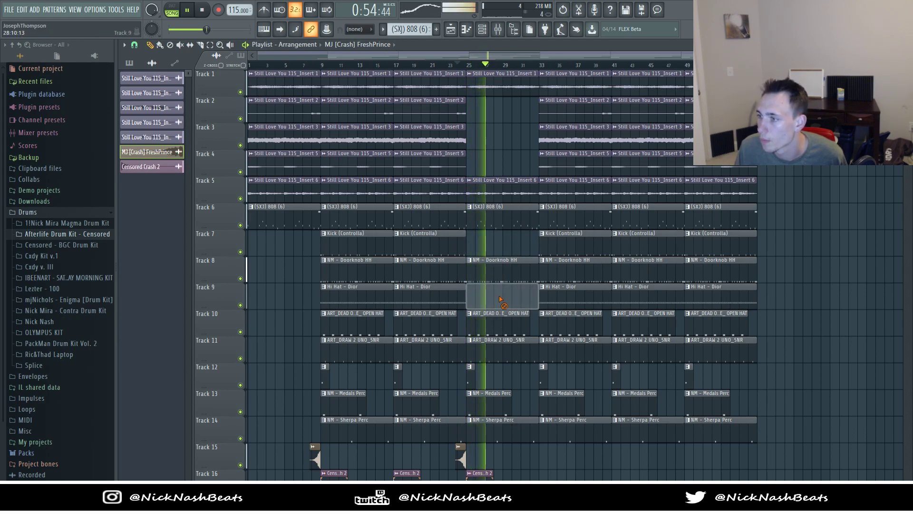
{"action": "right_click", "coordinate": [488, 324]}
{"action": "right_click", "coordinate": [495, 376]}
{"action": "right_click", "coordinate": [489, 402]}
{"action": "key", "text": "space"}
{"action": "right_click", "coordinate": [490, 420]}
{"action": "right_click", "coordinate": [489, 346]}
{"action": "key", "text": "space"}
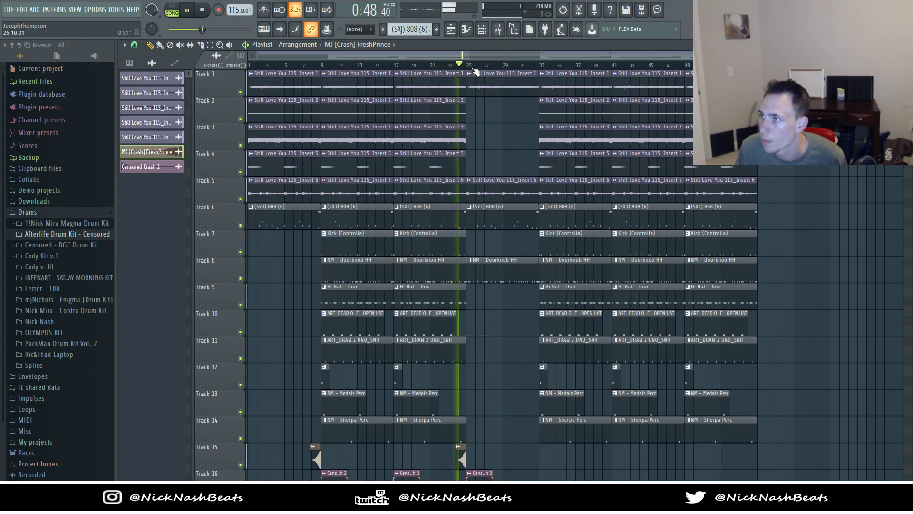
Step: Place the ART_DRAW 2 UNO_SNR pattern at bar 25 on Track 11 and play the section while checking mixer levels
{"action": "scroll", "coordinate": [559, 179], "scroll_direction": "down", "scroll_amount": 3}
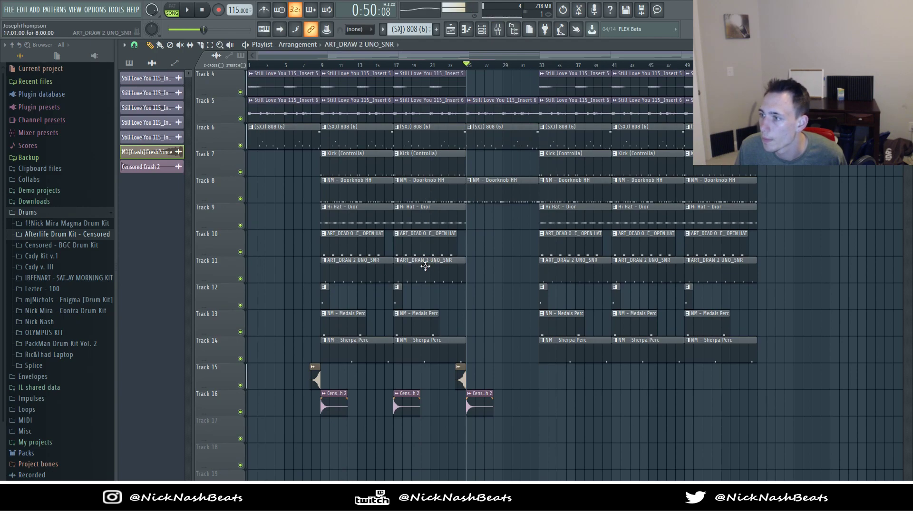
{"action": "left_click", "coordinate": [491, 270]}
{"action": "key", "text": "space"}
{"action": "key", "text": "F9"}
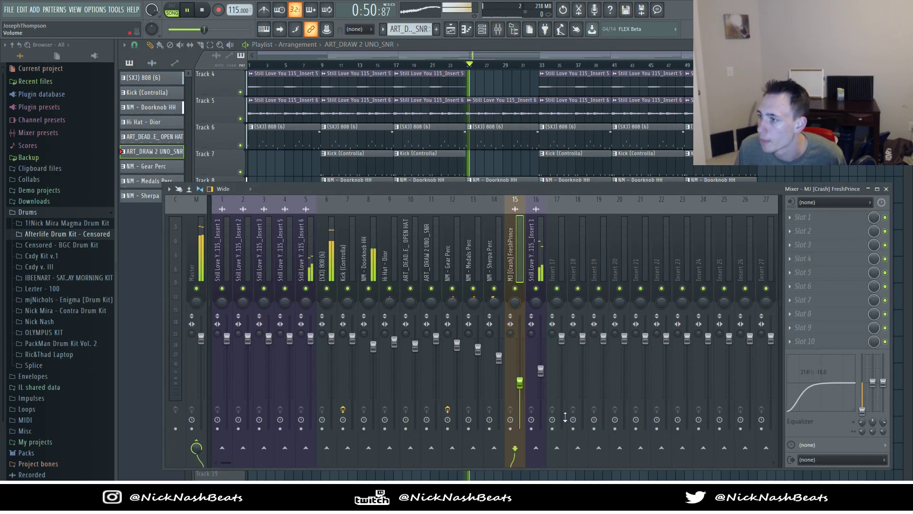
{"action": "key", "text": "F9"}
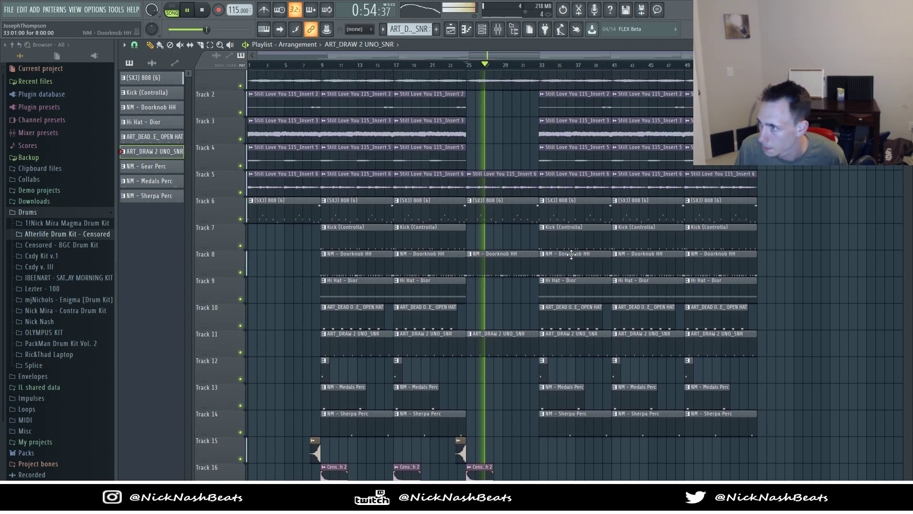
Step: Replay from bar 32, trim the bar 41 Doorknob HH and Dior clips to start at bar 42, and delete the open hat at bar 33
{"action": "scroll", "coordinate": [571, 190], "scroll_direction": "up", "scroll_amount": 3}
{"action": "left_click", "coordinate": [530, 65]}
{"action": "left_click", "coordinate": [27, 211]}
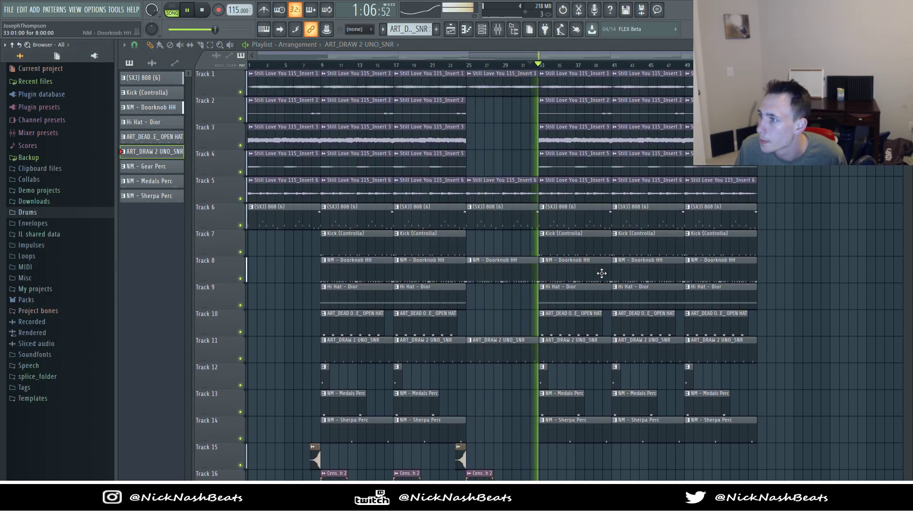
{"action": "key", "text": "space"}
{"action": "key", "text": "space"}
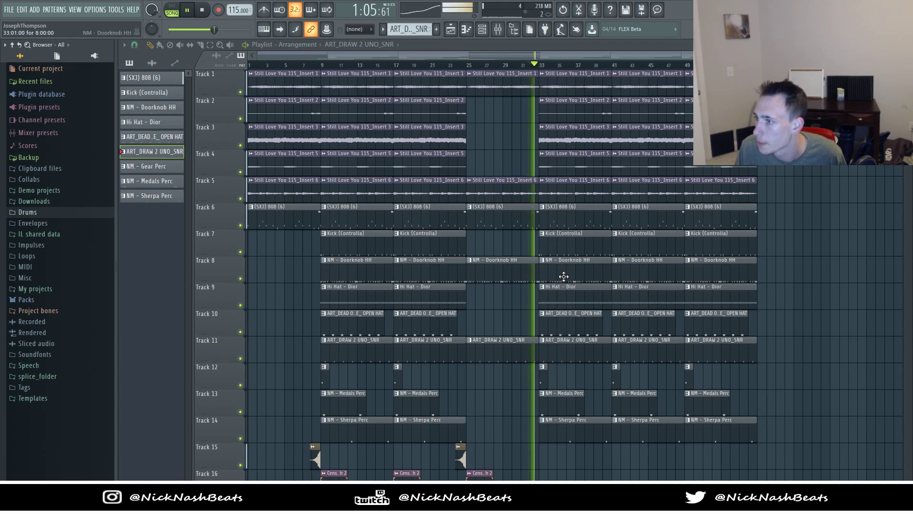
{"action": "left_click_drag", "start_coordinate": [615, 315], "coordinate": [621, 274]}
{"action": "left_click", "coordinate": [555, 384], "text": "ctrl"}
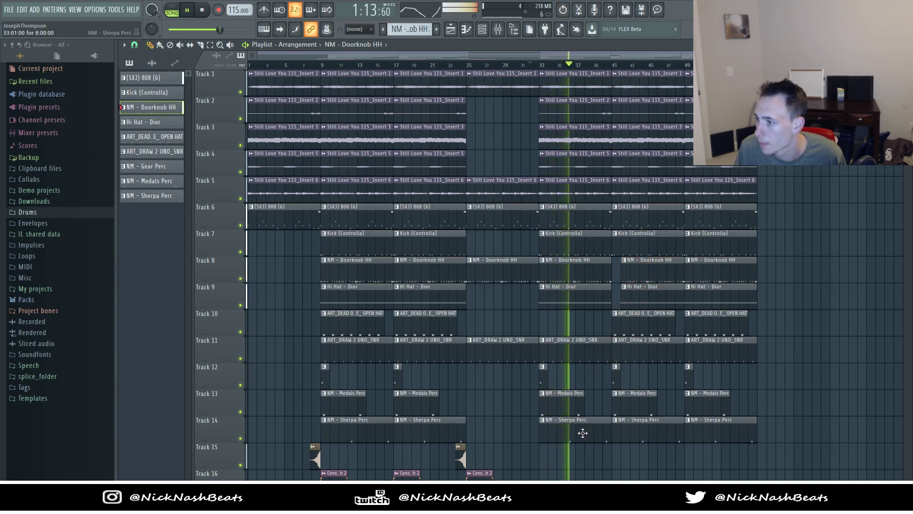
Step: Trim the bar 41 Sherpa Perc clip to start at bar 45 and delete the Medals and Gear perc clips at bar 41
{"action": "left_click_drag", "start_coordinate": [613, 430], "coordinate": [646, 430]}
{"action": "right_click", "coordinate": [627, 404]}
{"action": "right_click", "coordinate": [628, 389]}
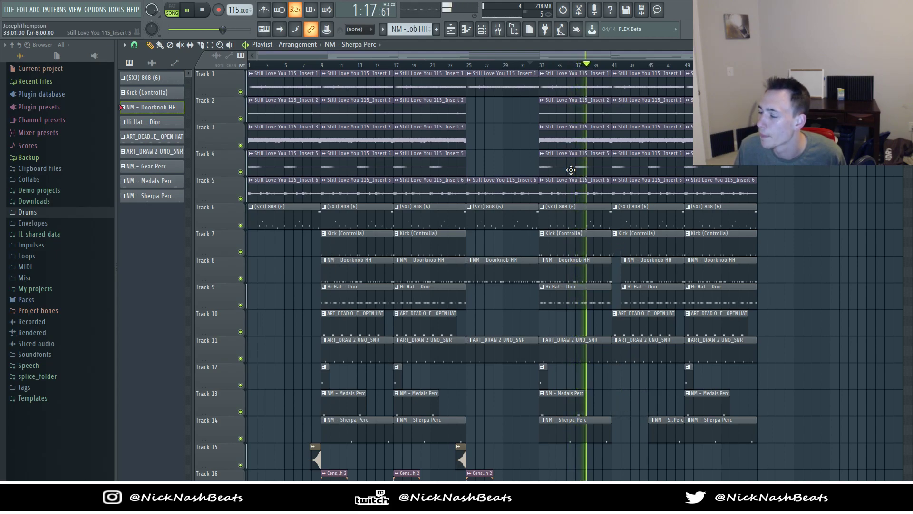
Step: Delete the Insert 3 loop clips at bars 9, 17 and 33 on Track 3 and the Insert 5 clip at bar 33 on Track 4
{"action": "right_click", "coordinate": [576, 140]}
{"action": "right_click", "coordinate": [428, 142]}
{"action": "right_click", "coordinate": [357, 143]}
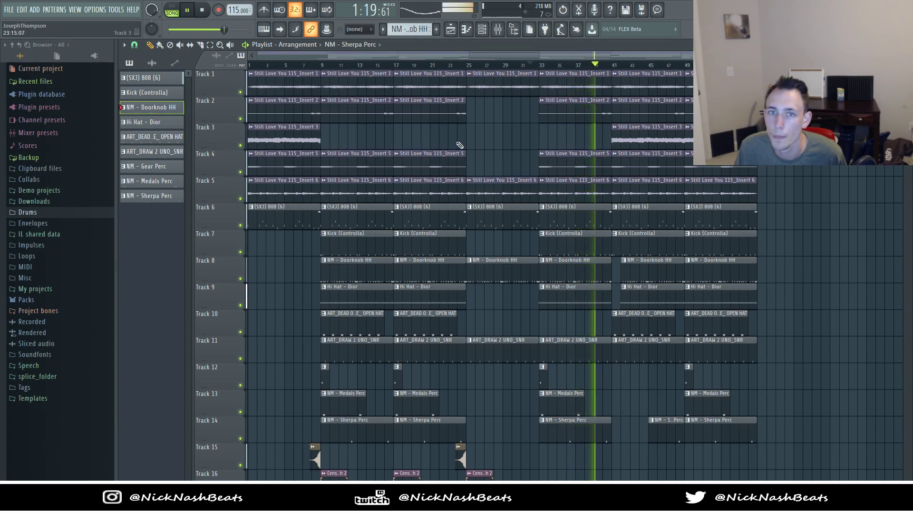
{"action": "key", "text": "space"}
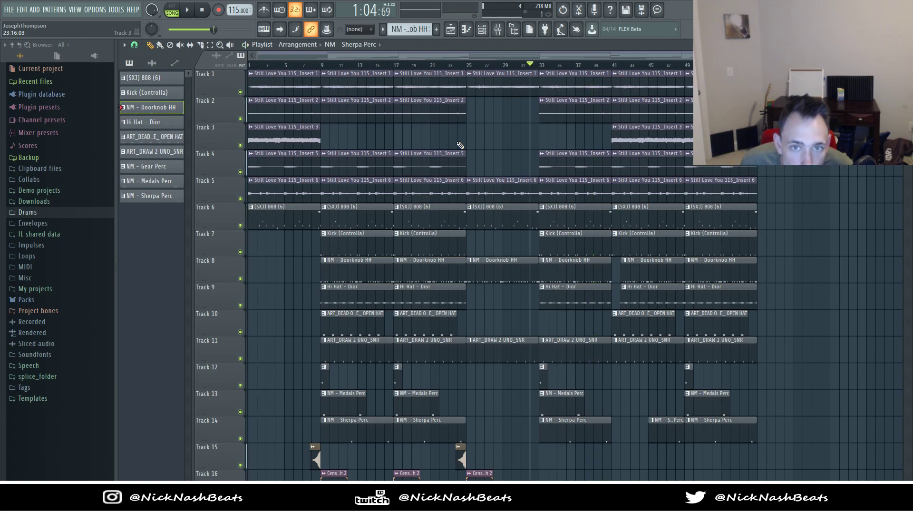
{"action": "key", "text": "space"}
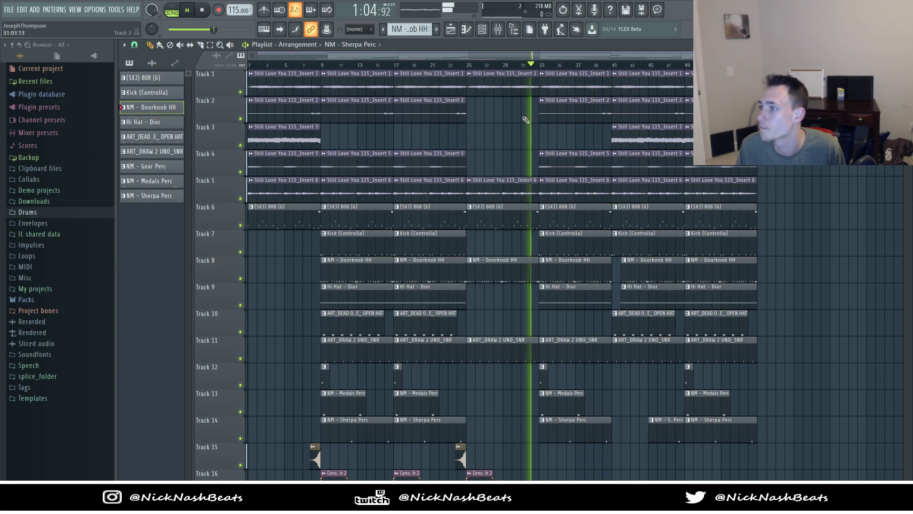
{"action": "right_click", "coordinate": [578, 165]}
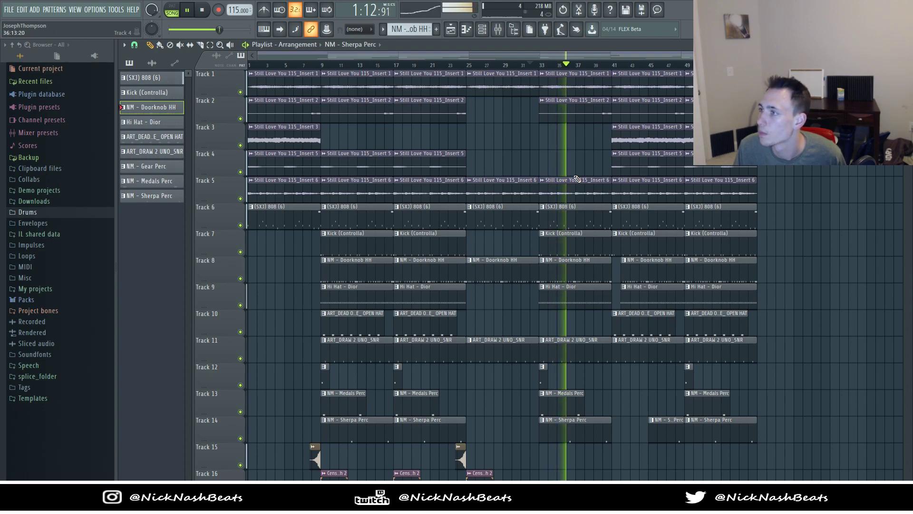
Step: Listen to the transition into bar 41, replay from bar 33 and delete the Insert 2 loop clip at bar 33 on Track 2
{"action": "left_click", "coordinate": [598, 65]}
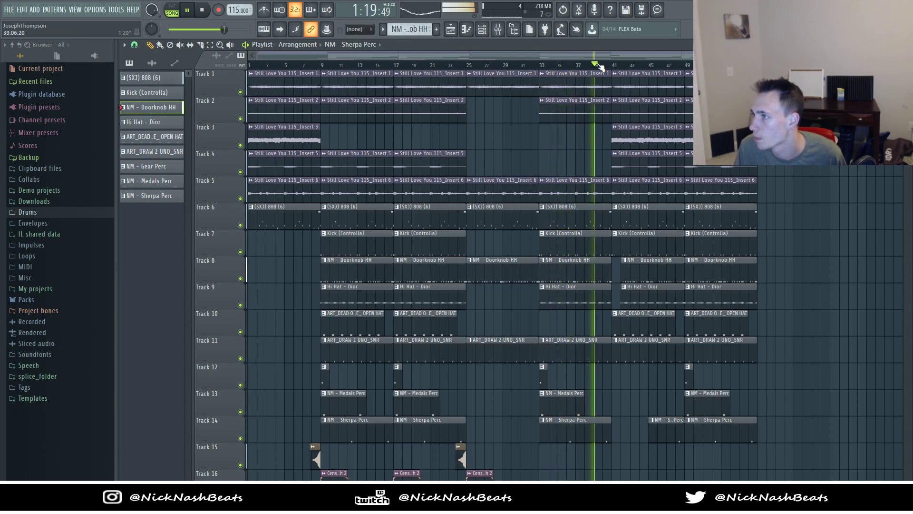
{"action": "scroll", "coordinate": [601, 66], "scroll_direction": "up", "scroll_amount": 5}
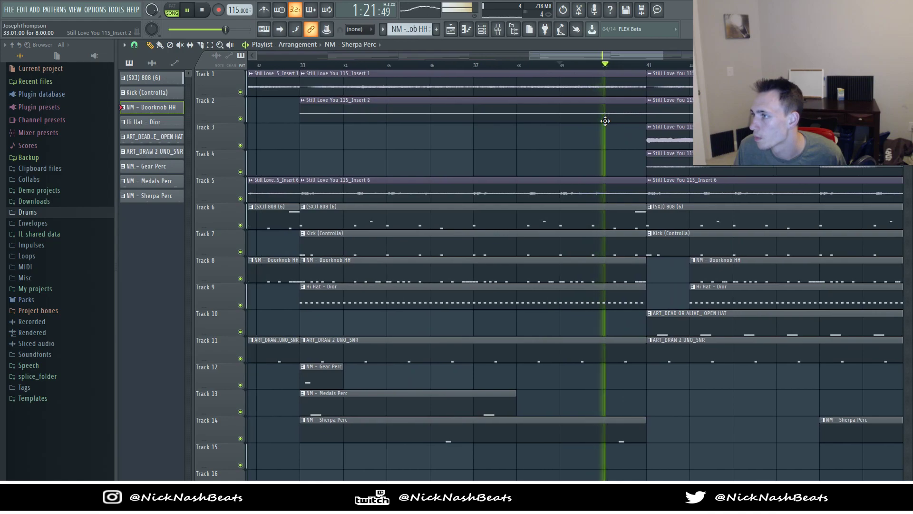
{"action": "key", "text": "ctrl+a"}
{"action": "scroll", "coordinate": [604, 119], "scroll_direction": "down", "scroll_amount": 6}
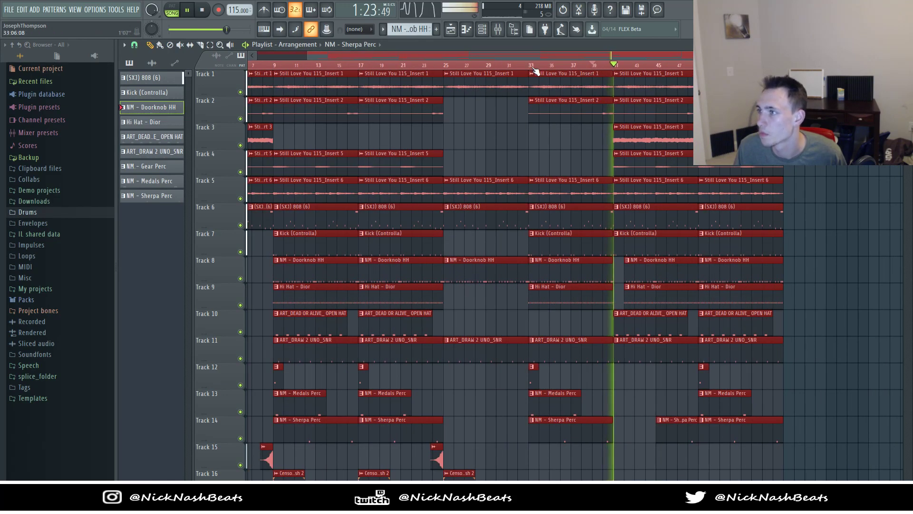
{"action": "left_click", "coordinate": [533, 67]}
{"action": "scroll", "coordinate": [556, 96], "scroll_direction": "down", "scroll_amount": 1}
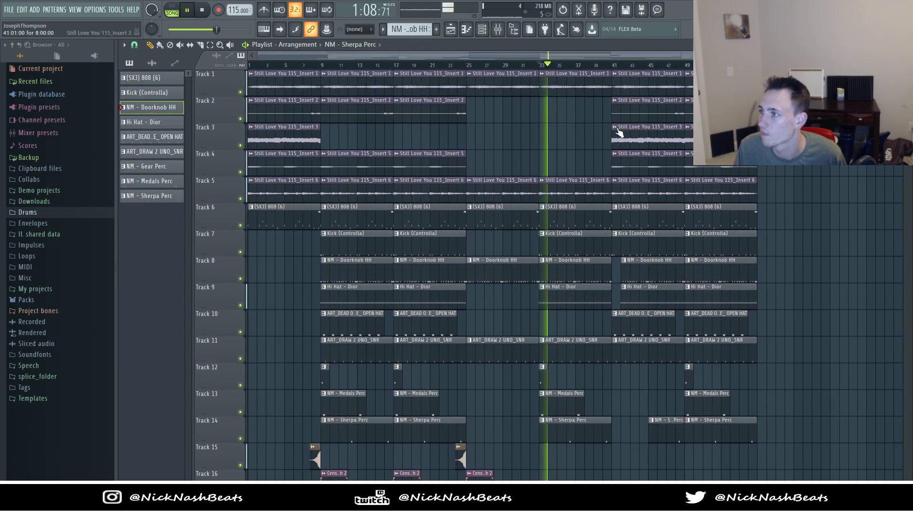
Step: Delete the Insert 6 loop clips at bars 41 and 25 on Track 5 and place an Insert 2 clip at bar 25 on Track 2
{"action": "right_click", "coordinate": [651, 184]}
{"action": "left_click", "coordinate": [467, 67]}
{"action": "right_click", "coordinate": [507, 194]}
{"action": "left_click_drag", "start_coordinate": [456, 116], "coordinate": [528, 114]}
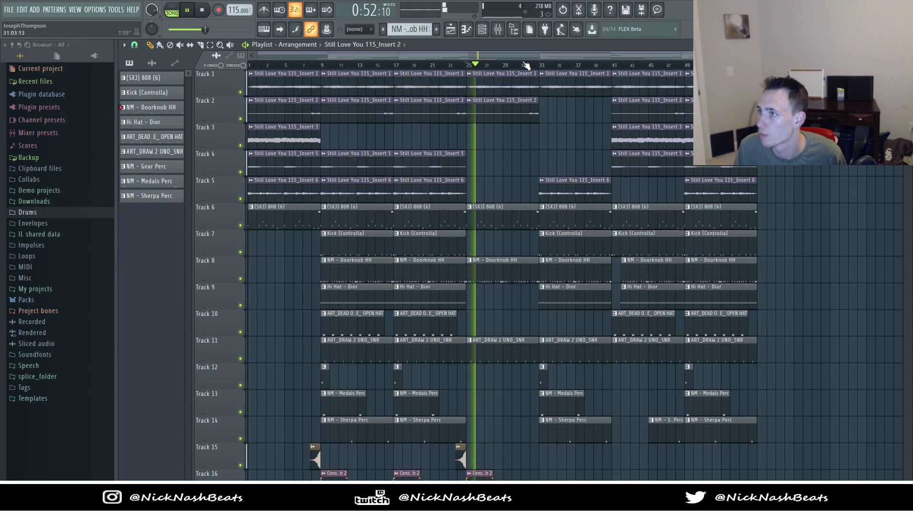
Step: Solo the Insert 2 loop on mixer track 2 and replay from bar 25 to find which track sounds
{"action": "key", "text": "F9"}
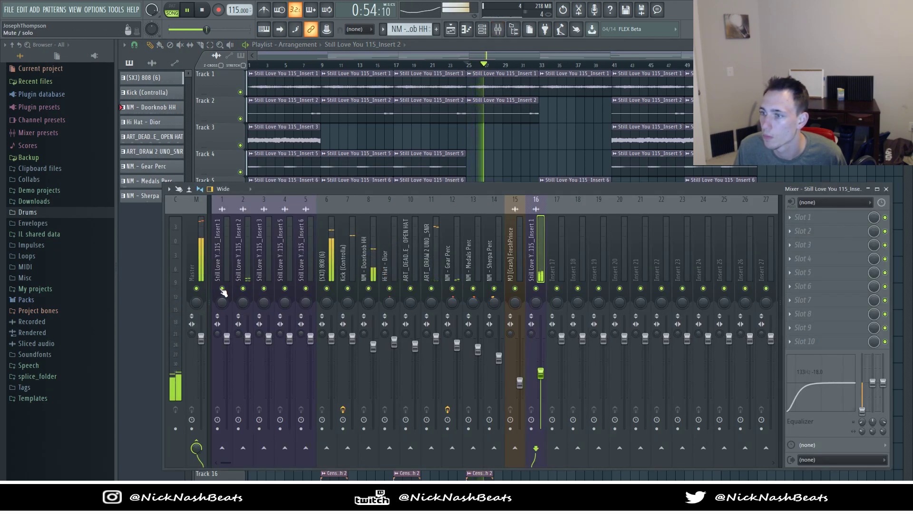
{"action": "left_click", "coordinate": [482, 30]}
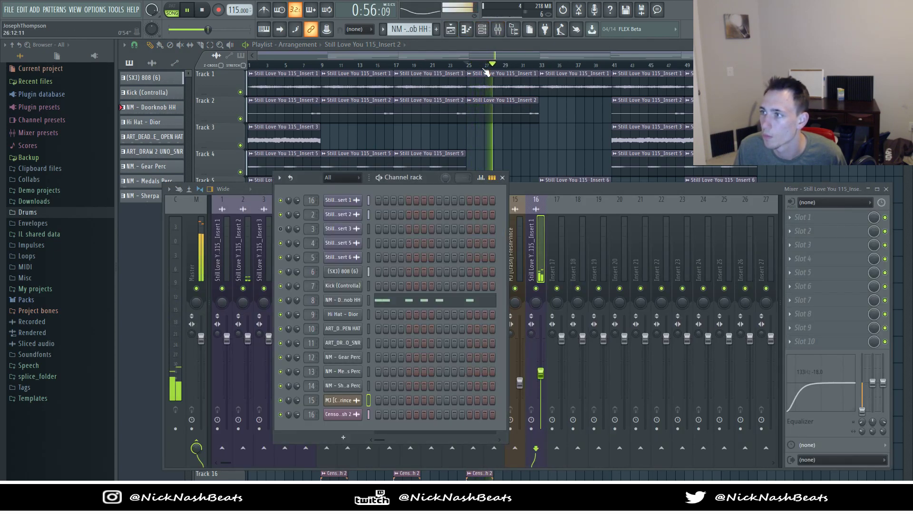
{"action": "double_click", "coordinate": [490, 82]}
{"action": "left_click", "coordinate": [435, 138]}
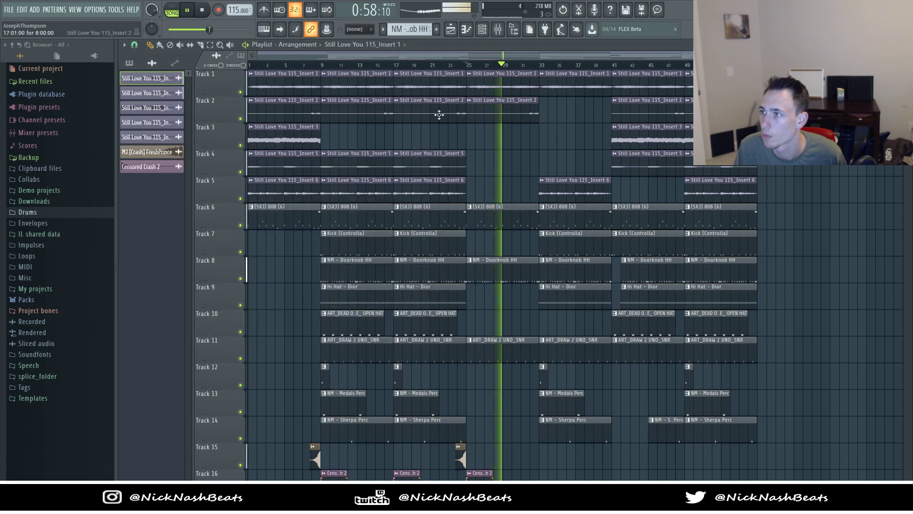
{"action": "key", "text": "F9"}
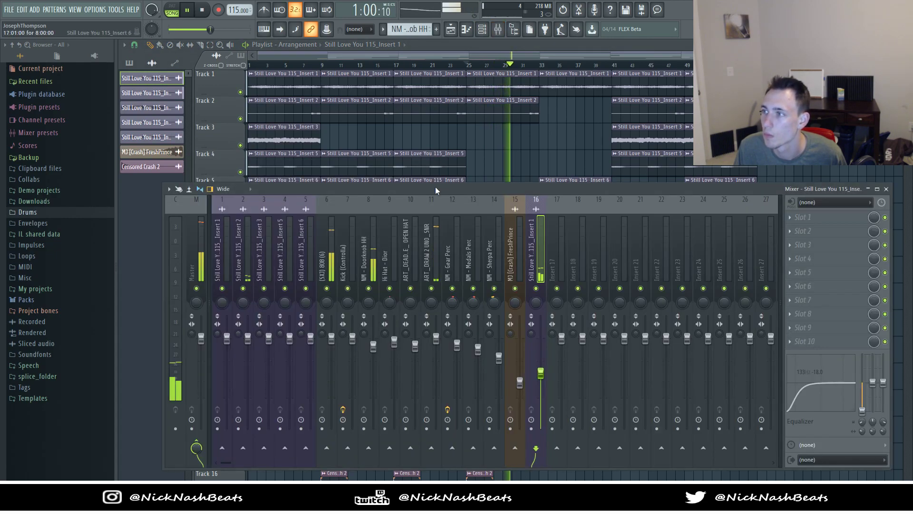
{"action": "left_click", "coordinate": [246, 272]}
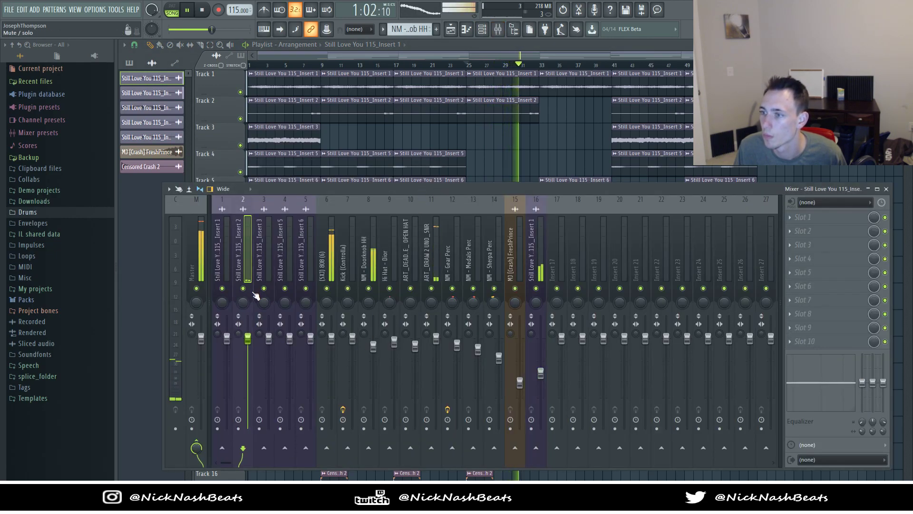
{"action": "right_click", "coordinate": [243, 289]}
{"action": "key", "text": "space"}
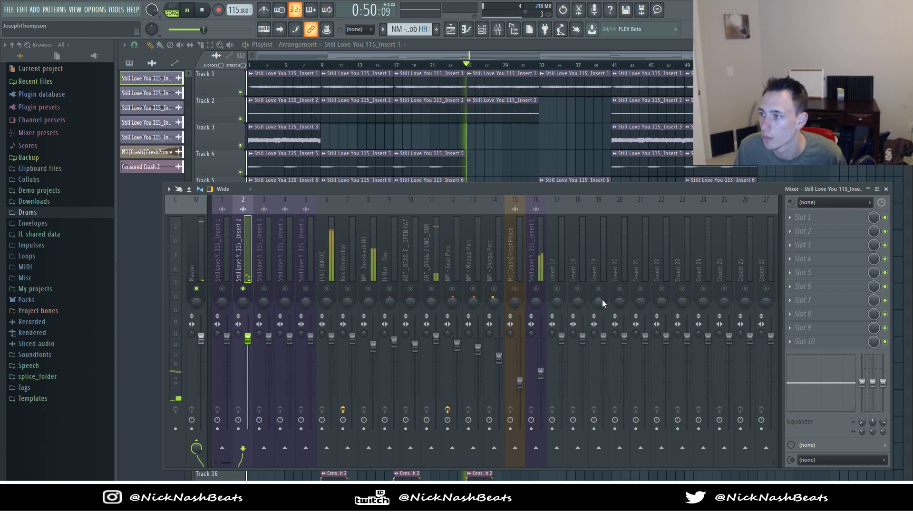
Step: Reset mixer track 16 and link Censored Crash 2 to it, lowering its fader during playback
{"action": "left_click", "coordinate": [537, 278]}
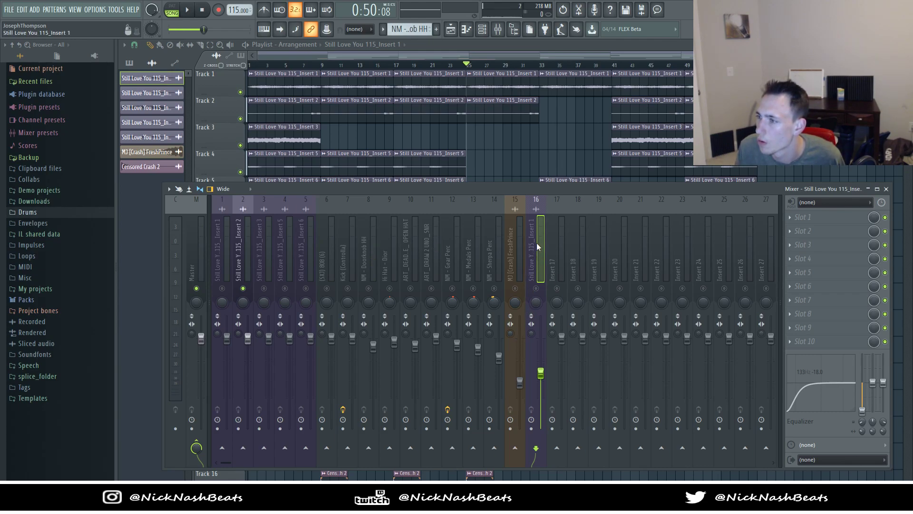
{"action": "right_click", "coordinate": [551, 153]}
{"action": "scroll", "coordinate": [555, 228], "scroll_direction": "up", "scroll_amount": 4}
{"action": "scroll", "coordinate": [554, 273], "scroll_direction": "down", "scroll_amount": 4}
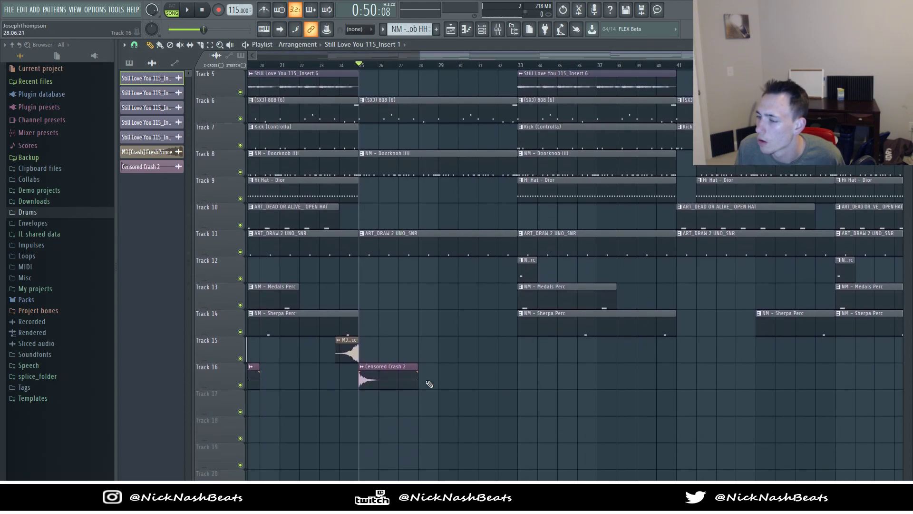
{"action": "left_click", "coordinate": [498, 30]}
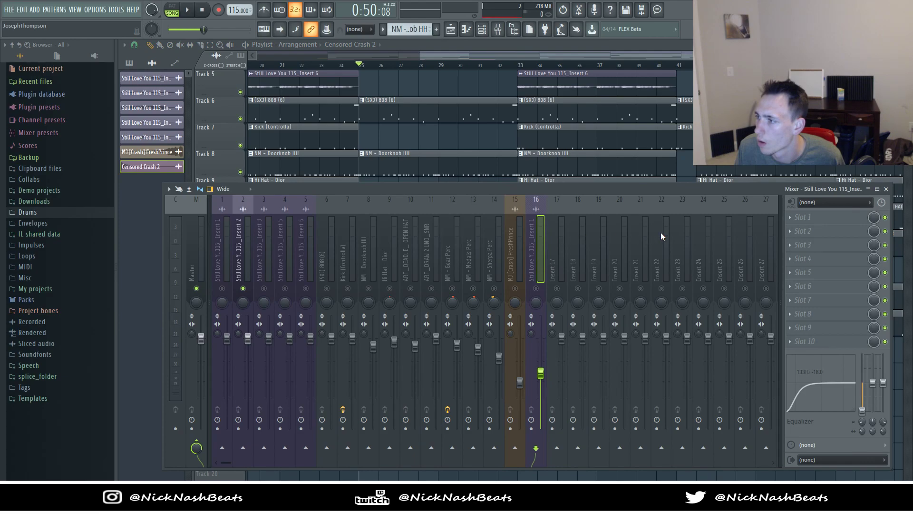
{"action": "left_click", "coordinate": [658, 281]}
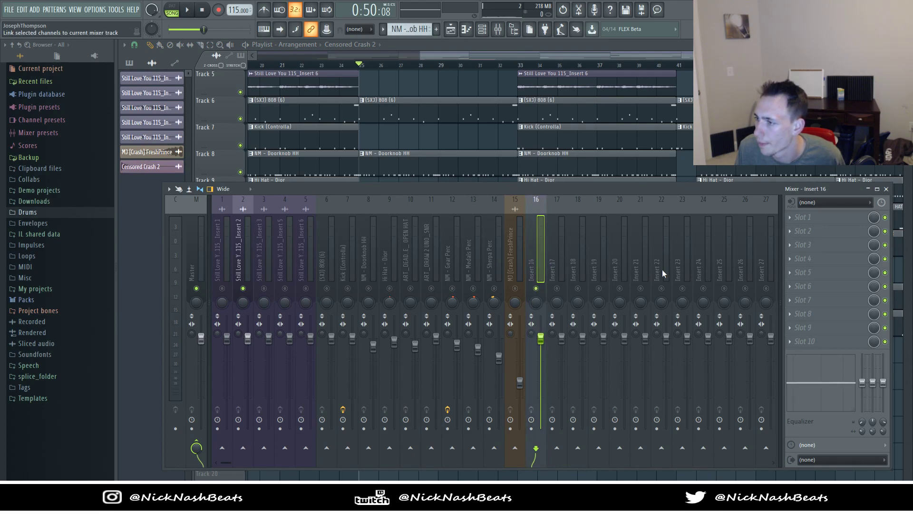
{"action": "key", "text": "space"}
{"action": "left_click_drag", "start_coordinate": [545, 347], "coordinate": [542, 377]}
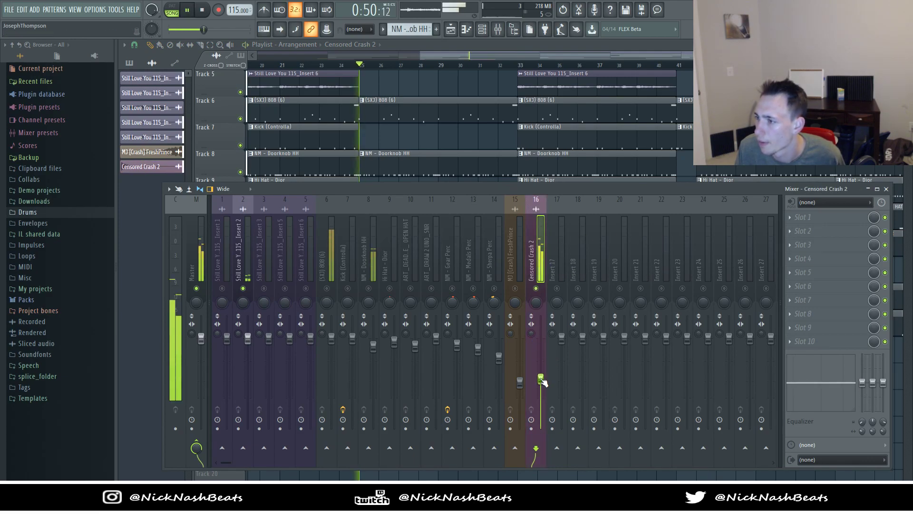
Step: Relink the Insert 1 loop channel to mixer track 1 and clear the solo so that all mixer tracks play
{"action": "key", "text": "space"}
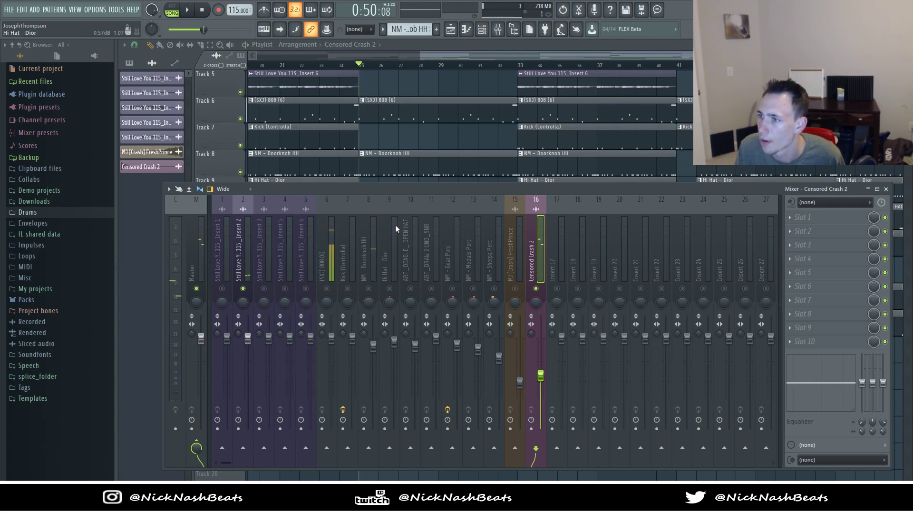
{"action": "left_click", "coordinate": [482, 32]}
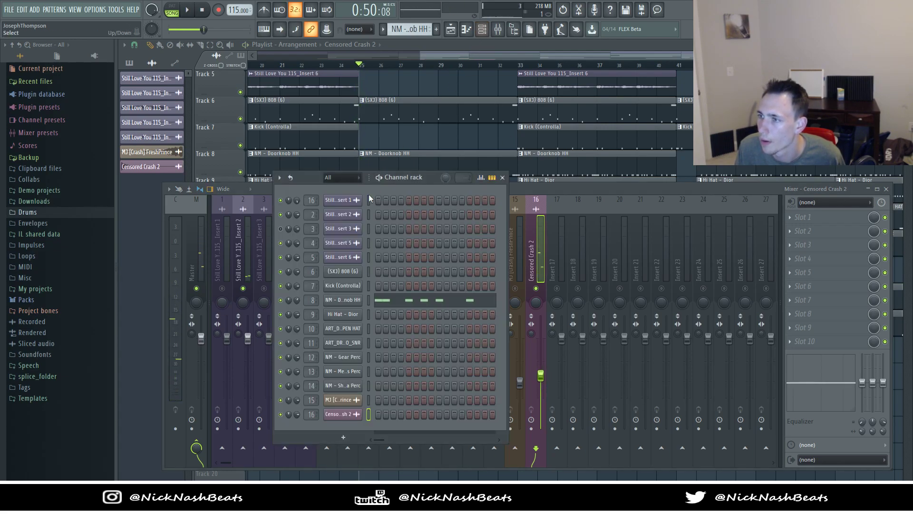
{"action": "left_click", "coordinate": [230, 239]}
{"action": "key", "text": "space"}
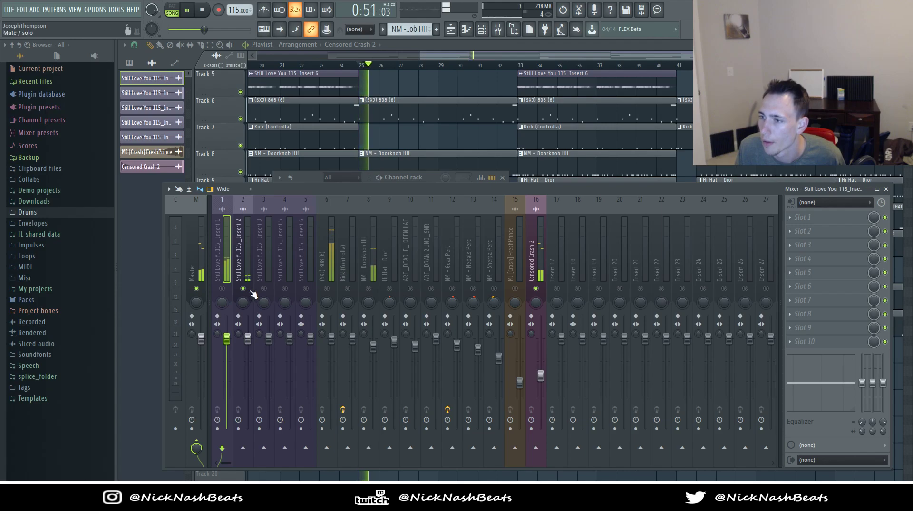
{"action": "right_click", "coordinate": [223, 288]}
{"action": "right_click", "coordinate": [222, 288]}
{"action": "scroll", "coordinate": [384, 119], "scroll_direction": "up", "scroll_amount": 4}
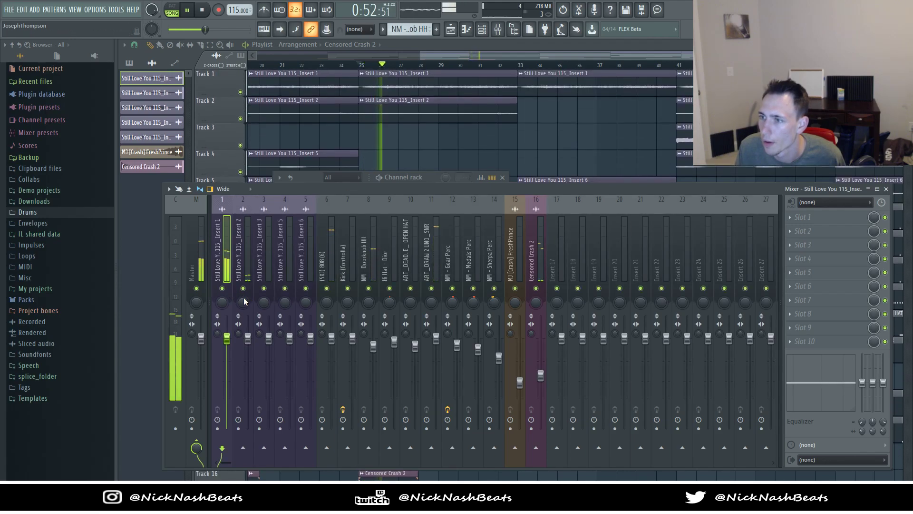
Step: Replay the drop-out section from bar 25 with all mixer tracks sounding
{"action": "double_click", "coordinate": [427, 68]}
{"action": "left_click", "coordinate": [433, 138]}
{"action": "left_click", "coordinate": [361, 65]}
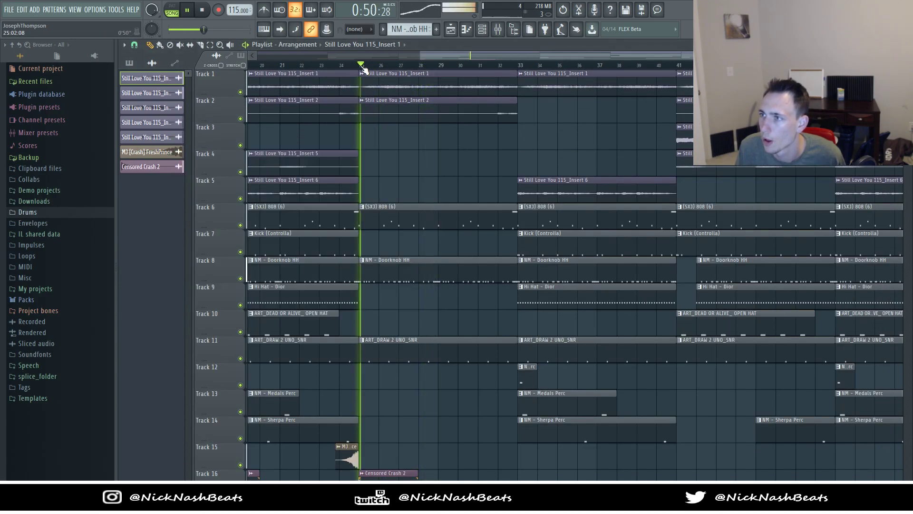
{"action": "scroll", "coordinate": [403, 140], "scroll_direction": "down", "scroll_amount": 3}
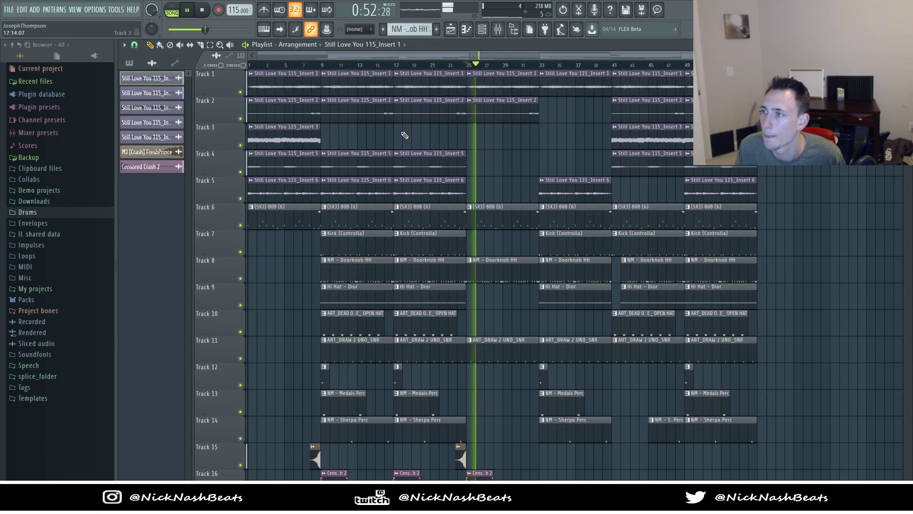
{"action": "key", "text": "space"}
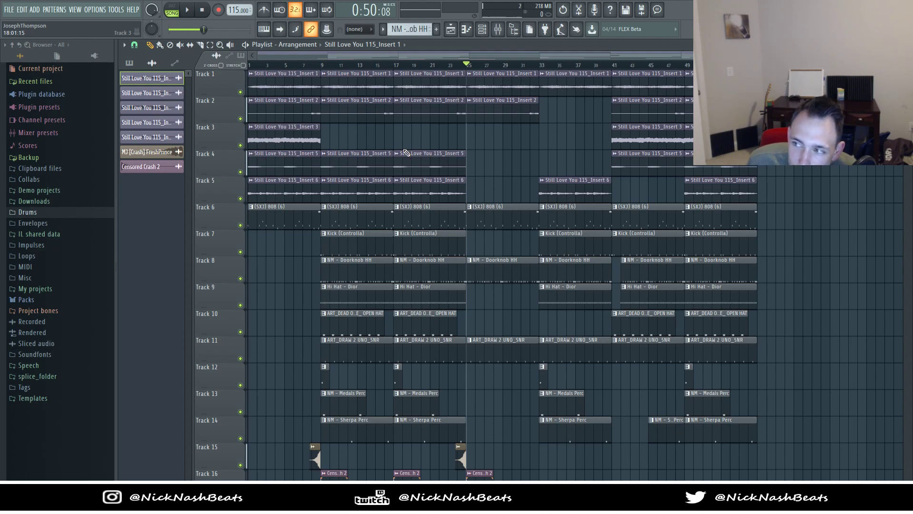
Step: Inspect the effects on the hat, percussion and kick mixer tracks, including the kick's Fruity parametric EQ 2
{"action": "left_click", "coordinate": [499, 34]}
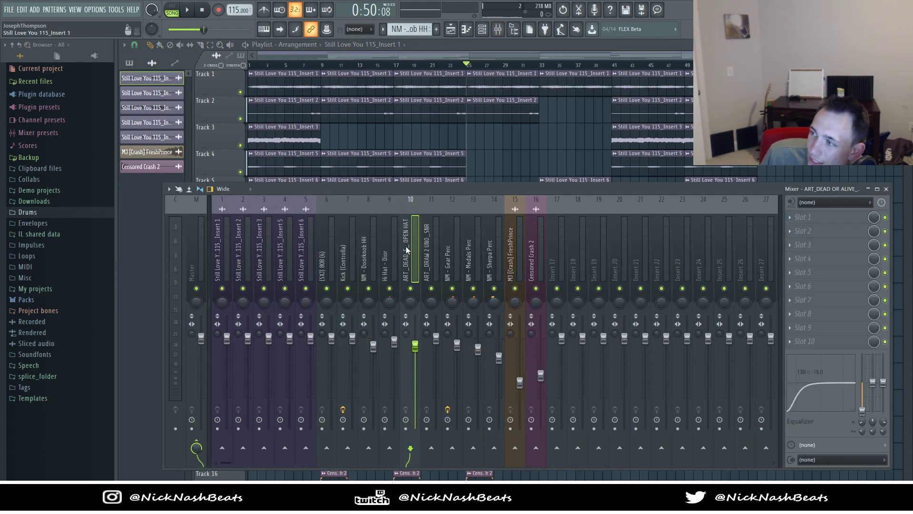
{"action": "left_click", "coordinate": [499, 252]}
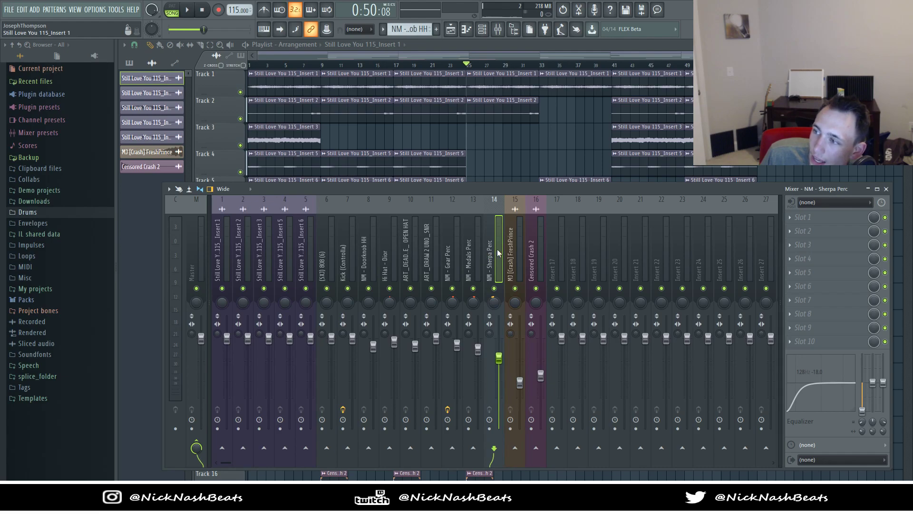
{"action": "left_click", "coordinate": [473, 253]}
{"action": "left_click", "coordinate": [375, 253]}
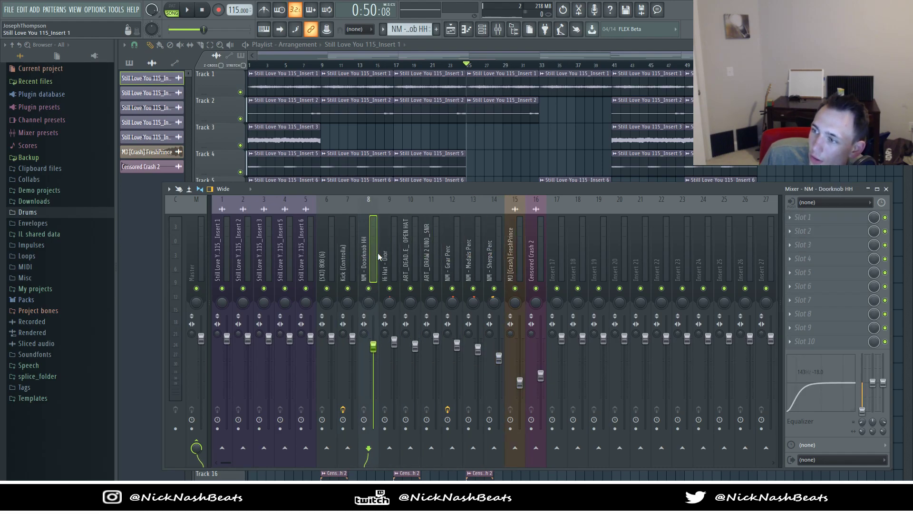
{"action": "left_click", "coordinate": [335, 257]}
{"action": "left_click", "coordinate": [346, 260]}
{"action": "left_click", "coordinate": [833, 219]}
{"action": "left_click", "coordinate": [833, 220]}
{"action": "left_click", "coordinate": [835, 247]}
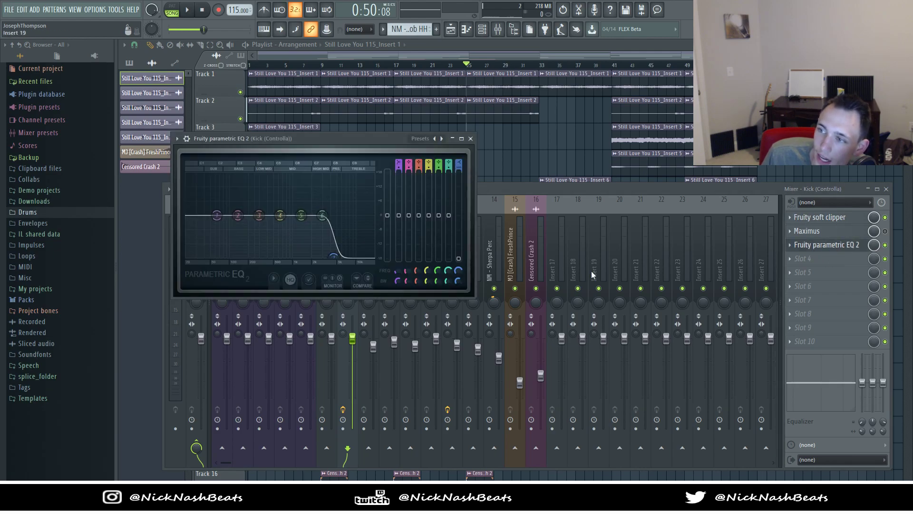
{"action": "left_click", "coordinate": [828, 248]}
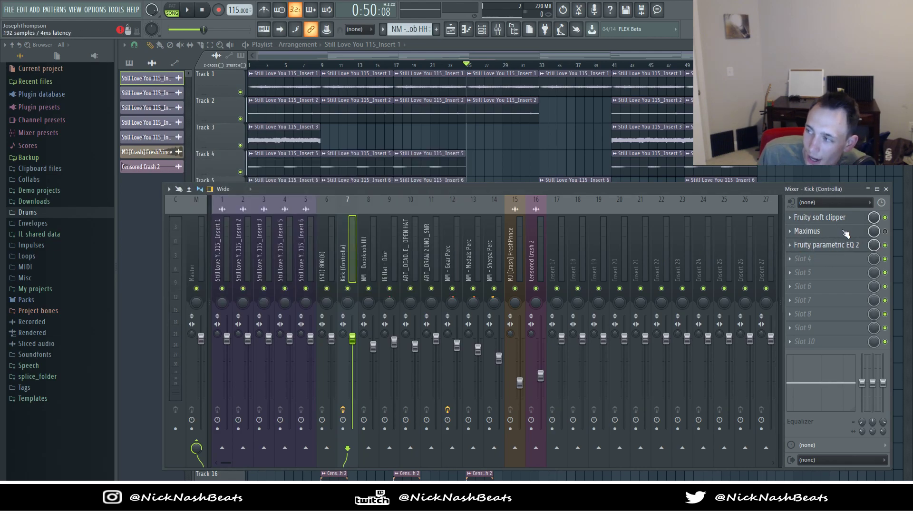
Step: Solo NM - Gear Perc, play from bar 17, lower its mixer fader slightly and clear the solo
{"action": "left_click", "coordinate": [459, 260]}
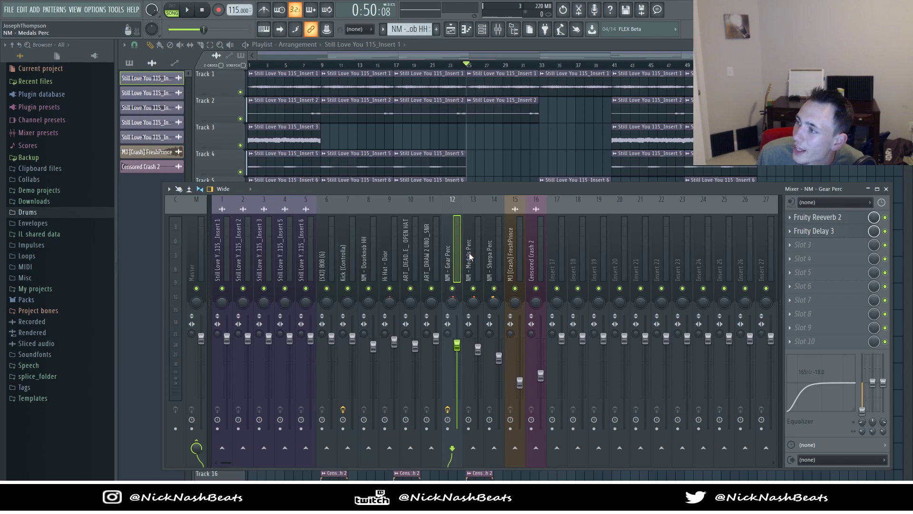
{"action": "right_click", "coordinate": [453, 288]}
{"action": "key", "text": "space"}
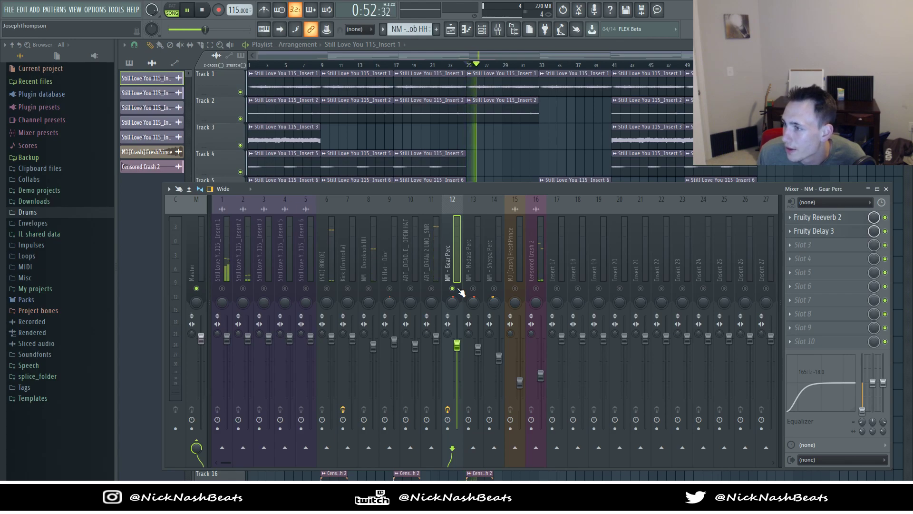
{"action": "left_click", "coordinate": [399, 65]}
{"action": "key", "text": "space"}
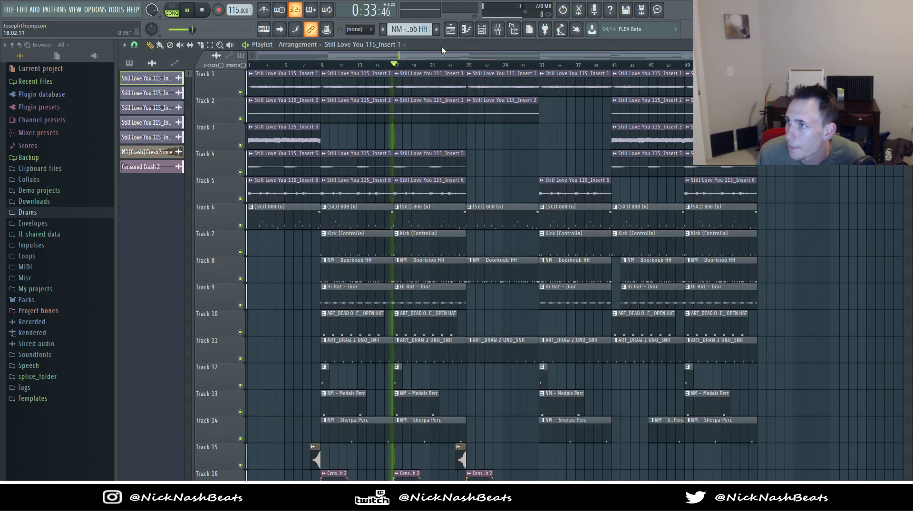
{"action": "left_click", "coordinate": [498, 29]}
{"action": "left_click_drag", "start_coordinate": [456, 344], "coordinate": [458, 348]}
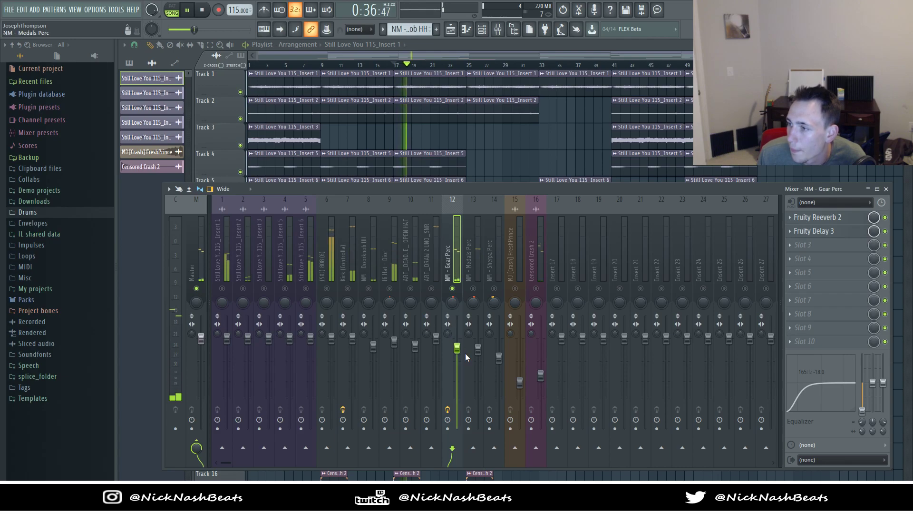
{"action": "right_click", "coordinate": [453, 288]}
Step: Lower the MJ crash and Censored Crash 2 faders together slightly while playing the transition into bar 25
{"action": "right_click", "coordinate": [531, 177]}
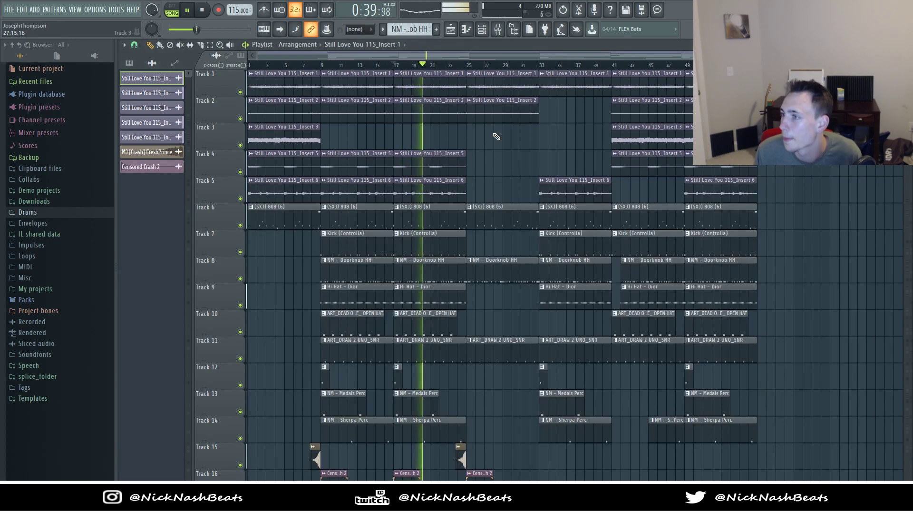
{"action": "scroll", "coordinate": [489, 141], "scroll_direction": "down", "scroll_amount": 3}
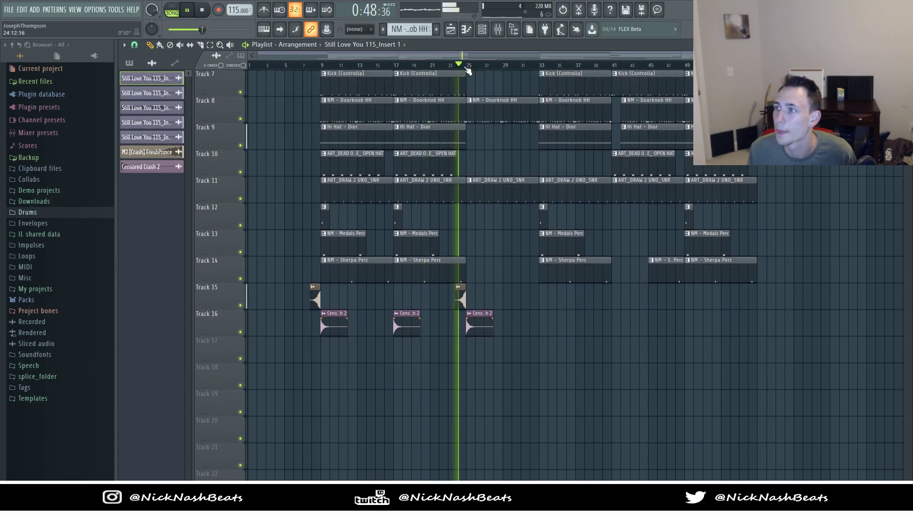
{"action": "left_click", "coordinate": [498, 29]}
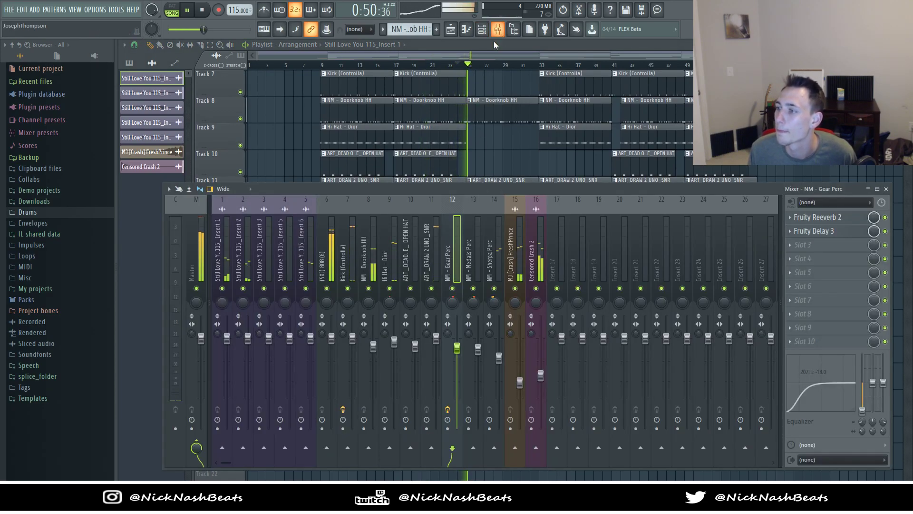
{"action": "left_click_drag", "start_coordinate": [520, 278], "coordinate": [534, 280]}
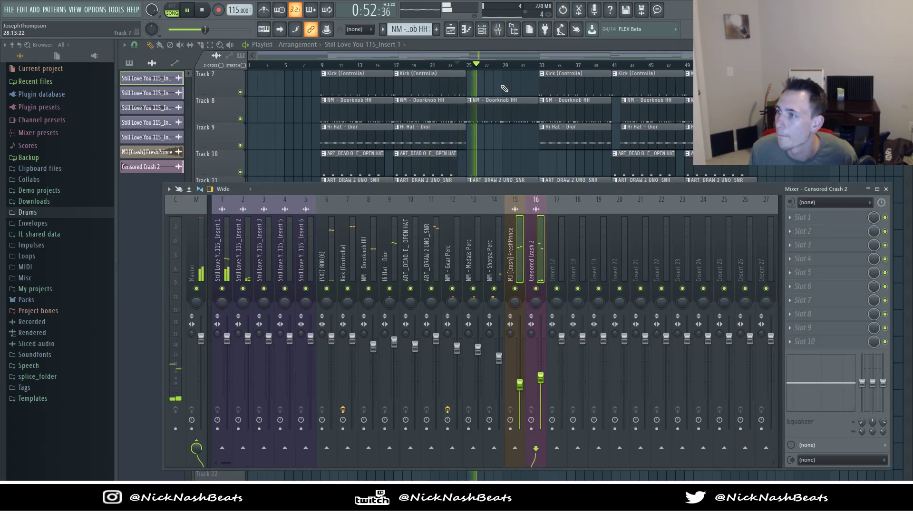
{"action": "key", "text": "F9"}
{"action": "scroll", "coordinate": [523, 142], "scroll_direction": "up", "scroll_amount": 5}
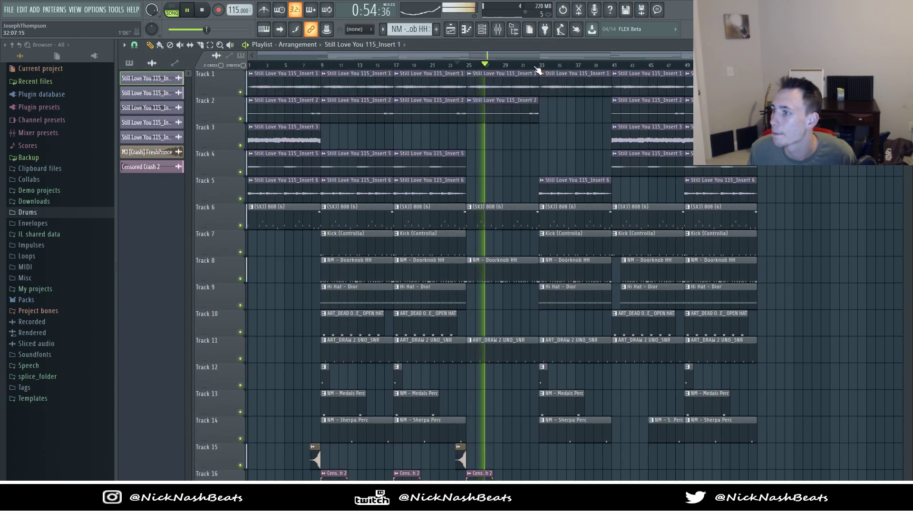
Step: Set the NM - Doorknob HH mixer fader to 92% (-1.8 dB) during playback
{"action": "left_click", "coordinate": [498, 29]}
{"action": "left_click", "coordinate": [373, 345]}
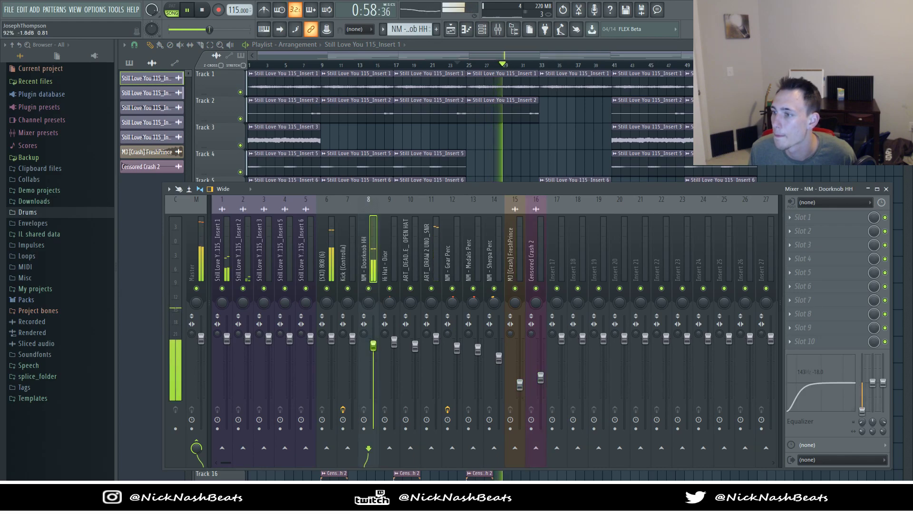
{"action": "right_click", "coordinate": [520, 157]}
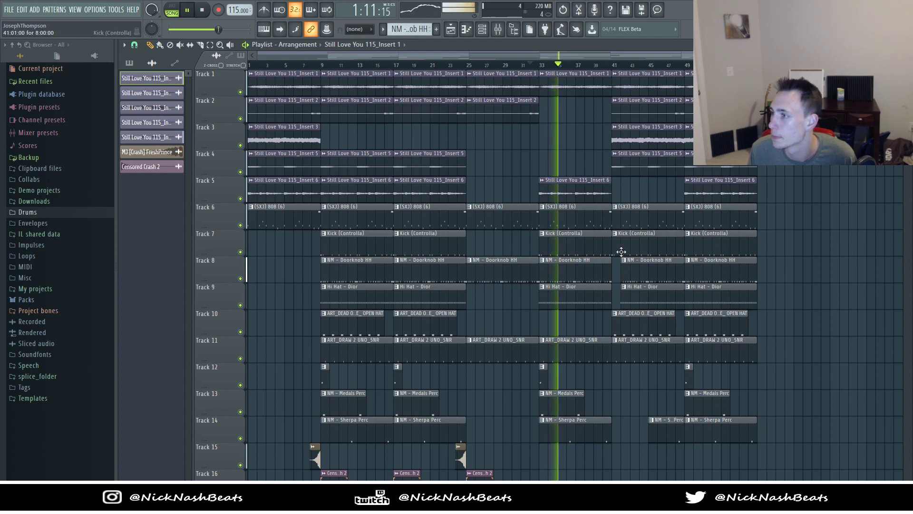
Step: Trim the 808 clip at bar 41 to start at bar 45 and delete the Insert 3 loop clip at bar 41
{"action": "left_click_drag", "start_coordinate": [613, 222], "coordinate": [648, 222]}
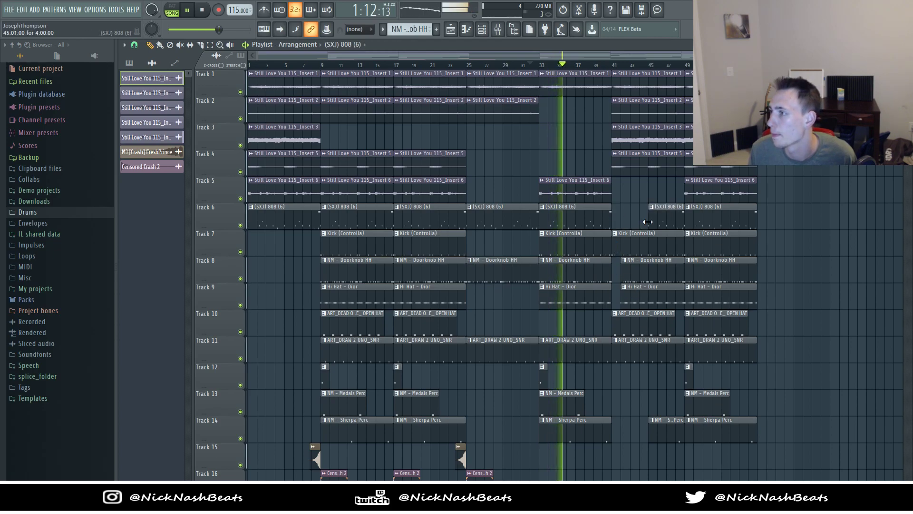
{"action": "right_click", "coordinate": [624, 145]}
{"action": "scroll", "coordinate": [622, 125], "scroll_direction": "down", "scroll_amount": 2}
{"action": "scroll", "coordinate": [630, 131], "scroll_direction": "up", "scroll_amount": 2}
Step: Delete the clips from bar 49 onwards on all tracks
{"action": "right_click", "coordinate": [714, 428]}
{"action": "right_click", "coordinate": [711, 394]}
{"action": "right_click", "coordinate": [689, 378]}
{"action": "right_click", "coordinate": [708, 350]}
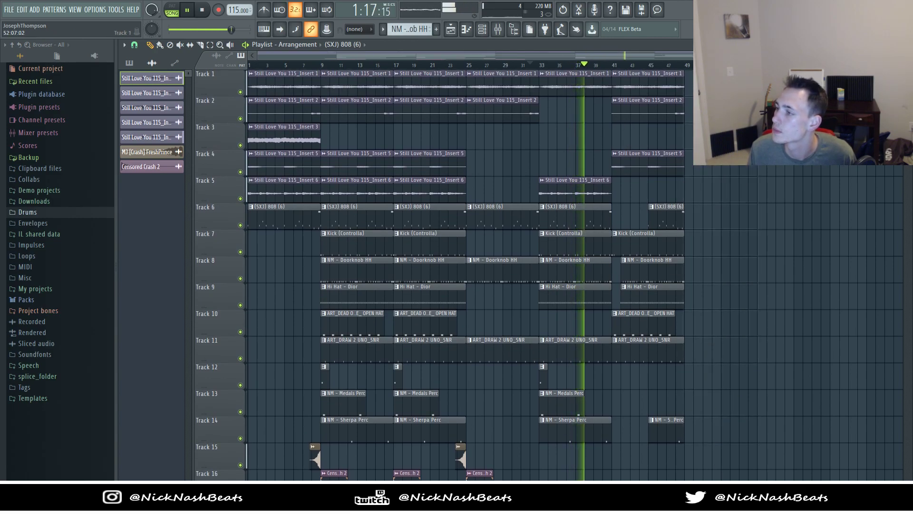
Step: Select all clips from bar 9 up to bar 49 and duplicate them starting at bar 49
{"action": "scroll", "coordinate": [711, 281], "scroll_direction": "down", "scroll_amount": 5}
{"action": "left_click_drag", "start_coordinate": [740, 411], "coordinate": [360, 4]}
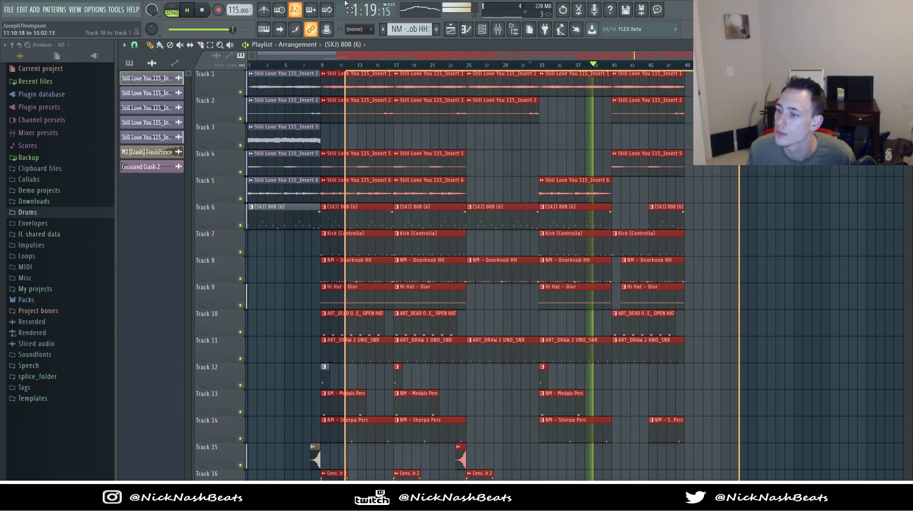
{"action": "key", "text": "ctrl+b"}
{"action": "left_click_drag", "start_coordinate": [670, 67], "coordinate": [707, 69]}
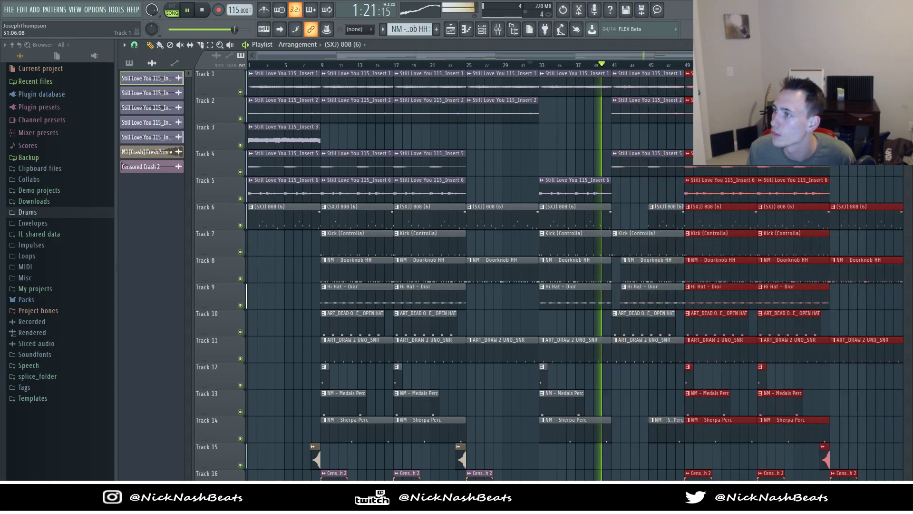
Step: Place a copy of the MJ crash riser on Track 15 leading into bar 49
{"action": "scroll", "coordinate": [618, 208], "scroll_direction": "down", "scroll_amount": 2}
{"action": "scroll", "coordinate": [589, 194], "scroll_direction": "down", "scroll_amount": 7}
{"action": "left_click", "coordinate": [461, 370], "text": "ctrl"}
{"action": "left_click", "coordinate": [395, 273]}
{"action": "left_click_drag", "start_coordinate": [538, 271], "coordinate": [547, 272]}
Step: Delete the 808 clip at bar 65 on Track 6 and extend the last 808 clip back to bar 81
{"action": "scroll", "coordinate": [636, 247], "scroll_direction": "up", "scroll_amount": 4}
{"action": "scroll", "coordinate": [636, 246], "scroll_direction": "up", "scroll_amount": 3}
{"action": "right_click", "coordinate": [672, 215]}
{"action": "left_click_drag", "start_coordinate": [756, 220], "coordinate": [752, 220]}
Step: Place Insert 3 loop clips at bars 65 and 89 on Track 3 and an Insert 6 clip at bar 89 on Track 5
{"action": "left_click", "coordinate": [287, 141]}
{"action": "left_click_drag", "start_coordinate": [619, 141], "coordinate": [668, 142]}
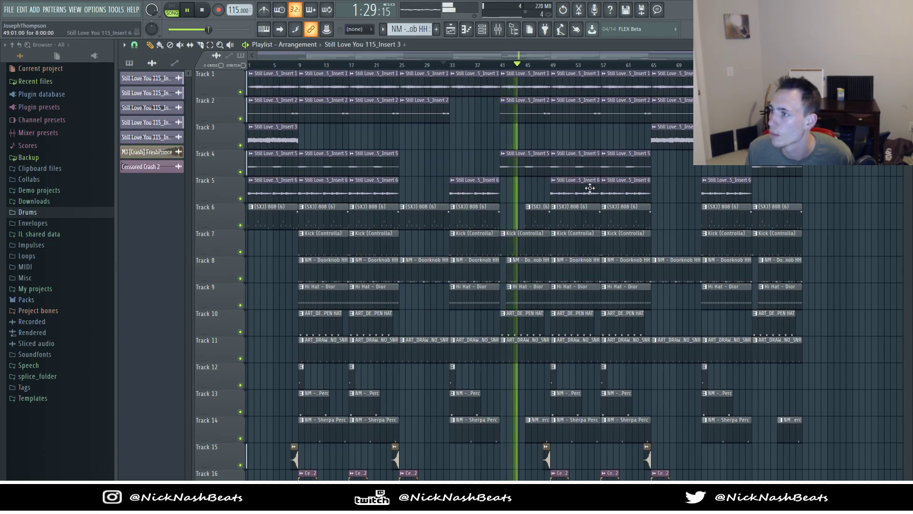
{"action": "left_click_drag", "start_coordinate": [642, 184], "coordinate": [829, 91]}
{"action": "left_click", "coordinate": [811, 139]}
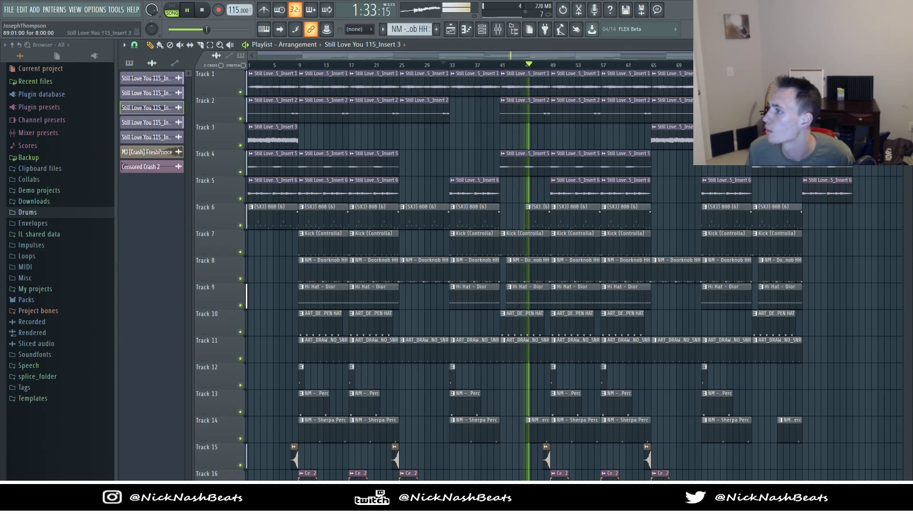
Step: Listen to the duplicated section from bar 49, and restart playback from the beginning of the song
{"action": "scroll", "coordinate": [577, 74], "scroll_direction": "down", "scroll_amount": 1}
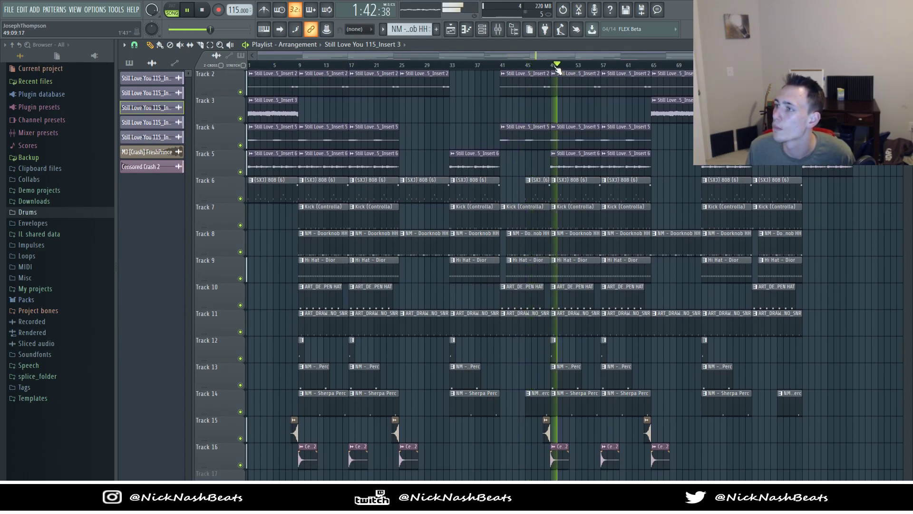
{"action": "left_click", "coordinate": [482, 29]}
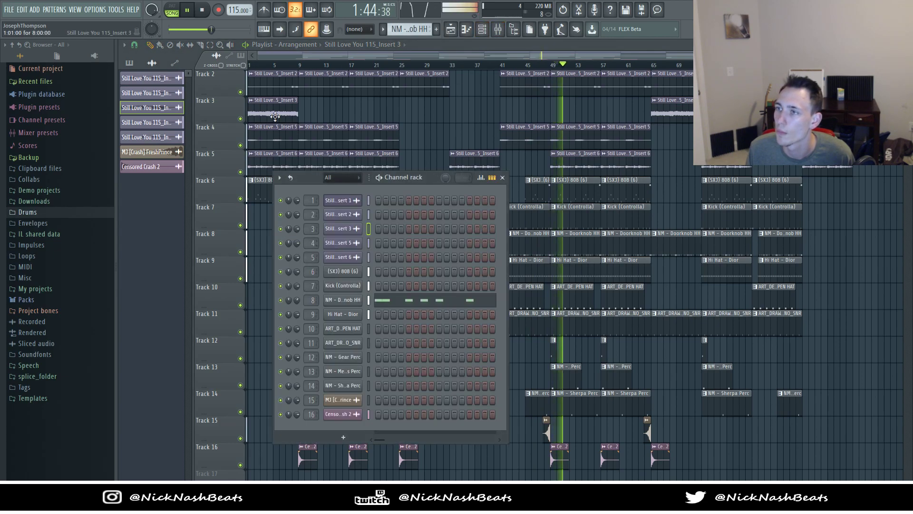
{"action": "left_click", "coordinate": [203, 10]}
{"action": "left_click", "coordinate": [188, 10]}
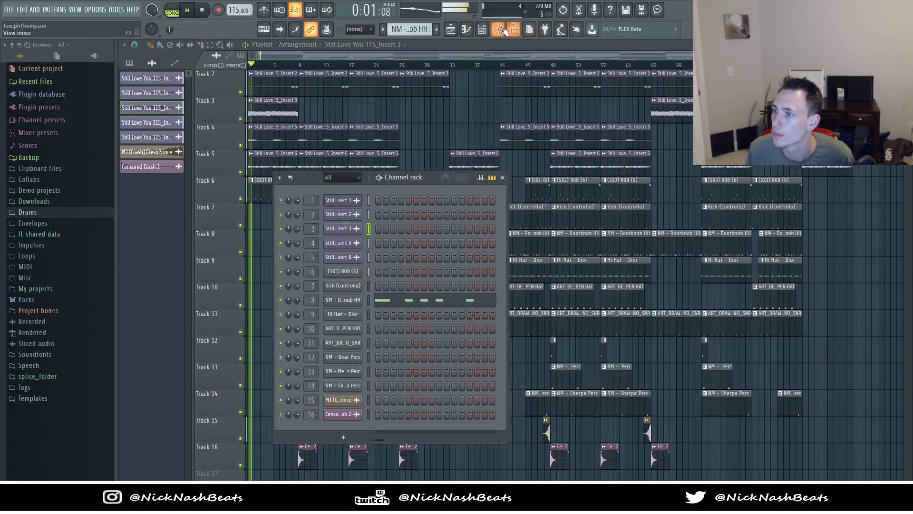
{"action": "left_click", "coordinate": [501, 30]}
Step: Delete the 808 clip at bar 1 on Track 6 and place the Insert 5 loop clip back at bar 17 on Track 4
{"action": "right_click", "coordinate": [370, 139]}
{"action": "right_click", "coordinate": [284, 186]}
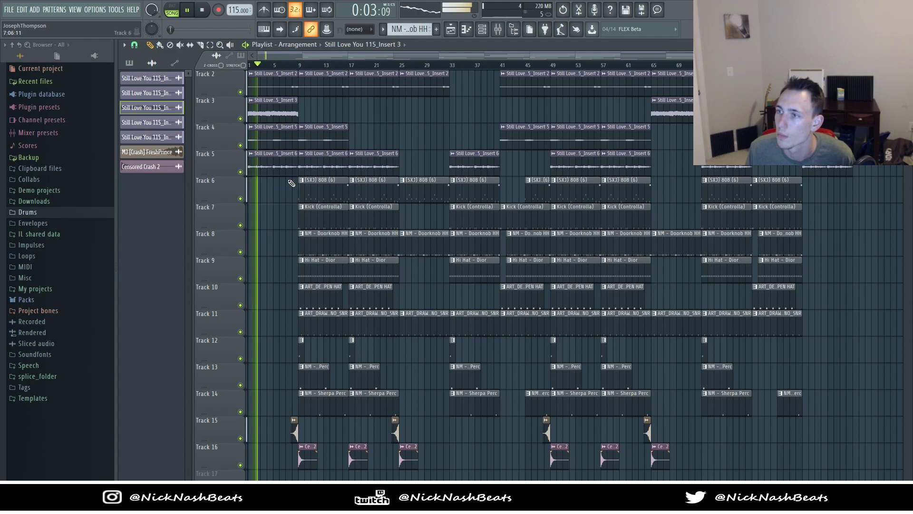
{"action": "key", "text": "space"}
{"action": "left_click_drag", "start_coordinate": [325, 133], "coordinate": [378, 130]}
Step: Play the arrangement from the start and from bar 9, checking the balance of loops and drums
{"action": "key", "text": "space"}
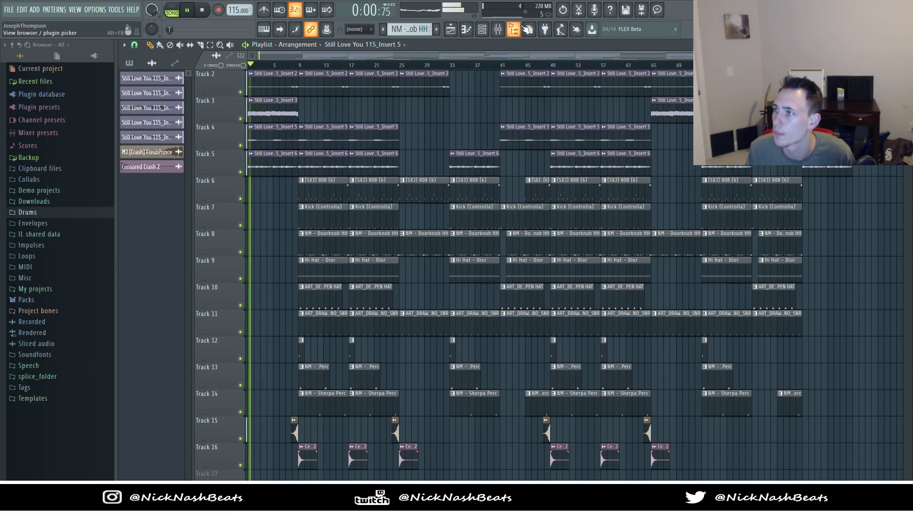
{"action": "left_click", "coordinate": [499, 29]}
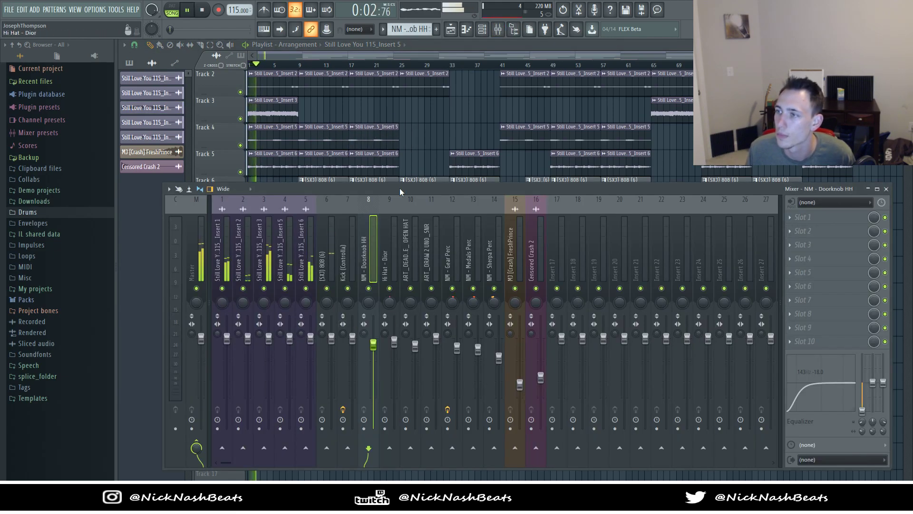
{"action": "right_click", "coordinate": [437, 129]}
{"action": "scroll", "coordinate": [442, 142], "scroll_direction": "down", "scroll_amount": 1}
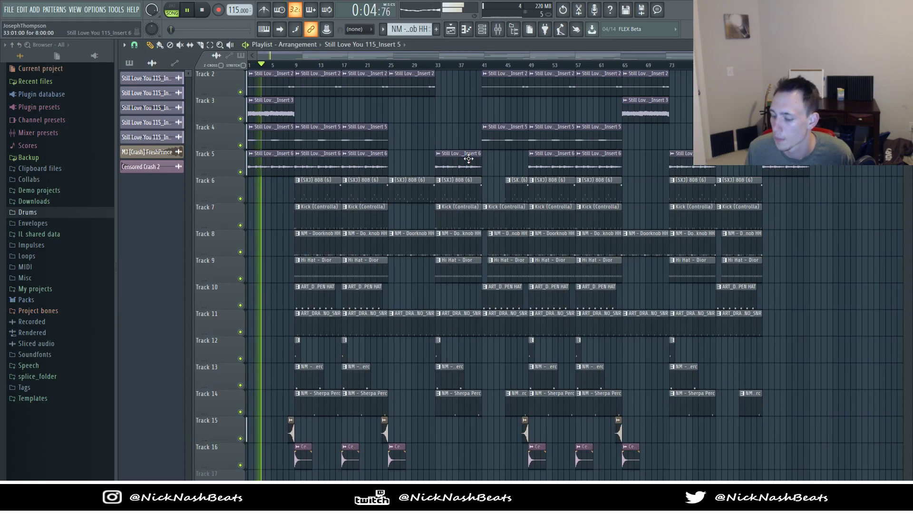
{"action": "left_click", "coordinate": [291, 65]}
{"action": "left_click", "coordinate": [482, 29]}
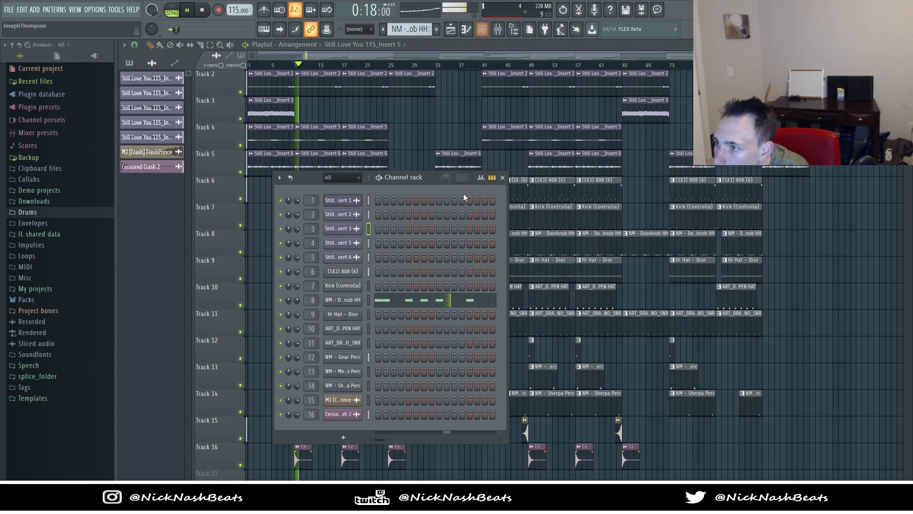
{"action": "key", "text": "F6"}
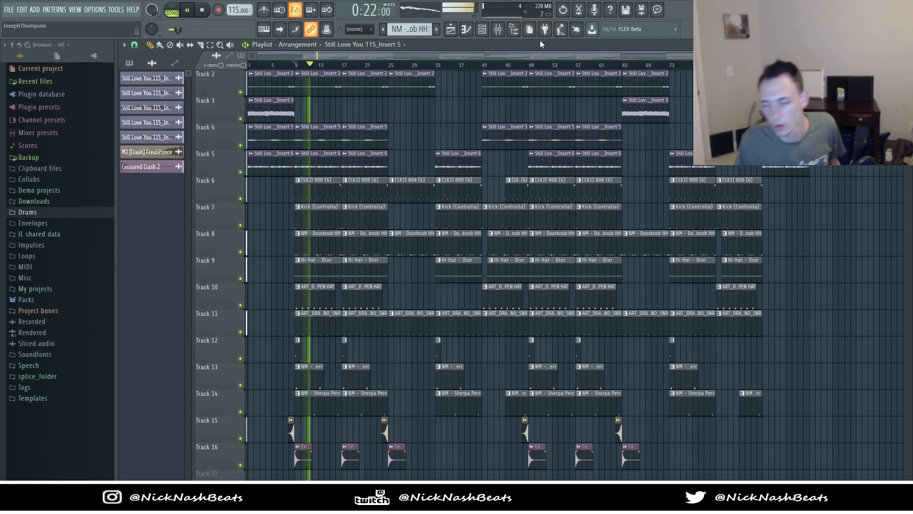
{"action": "scroll", "coordinate": [566, 108], "scroll_direction": "up", "scroll_amount": 1}
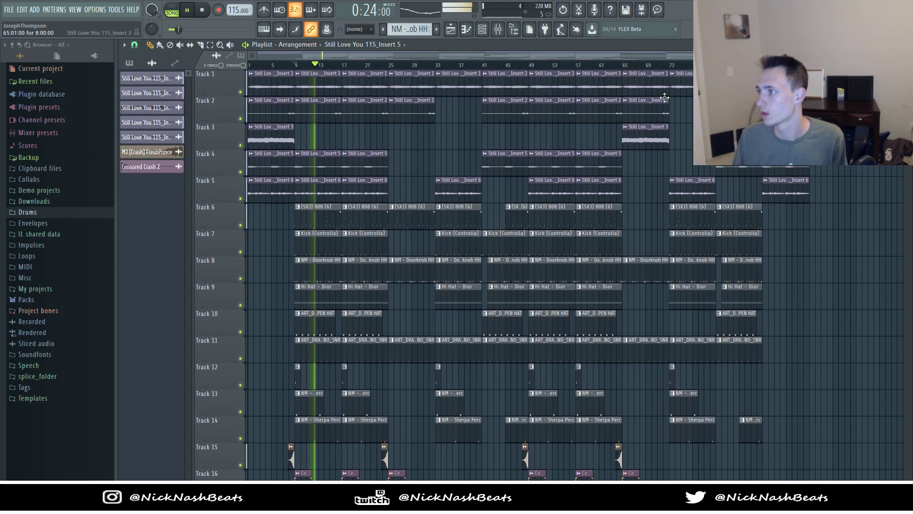
Step: Fill the gap at bar 81 on Track 5 with an Insert 6 loop clip and play from bar 73
{"action": "left_click", "coordinate": [761, 65]}
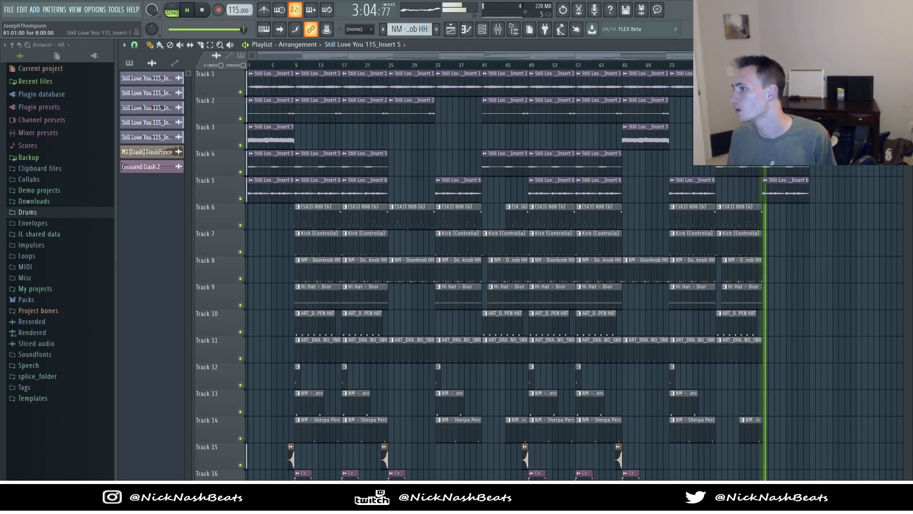
{"action": "left_click", "coordinate": [700, 168]}
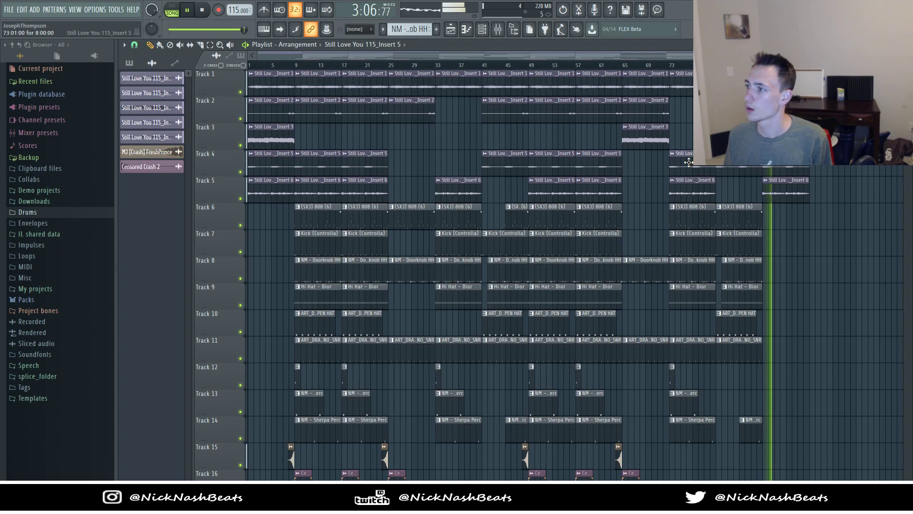
{"action": "left_click", "coordinate": [675, 66]}
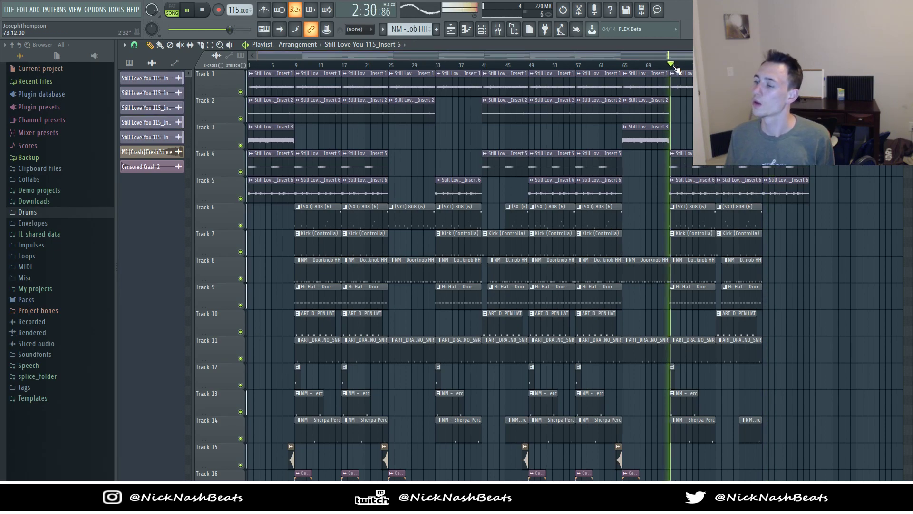
Step: Place the NN Jab sample from the Tags folder on Track 17 so that it leads into bar 9
{"action": "scroll", "coordinate": [397, 226], "scroll_direction": "down", "scroll_amount": 6}
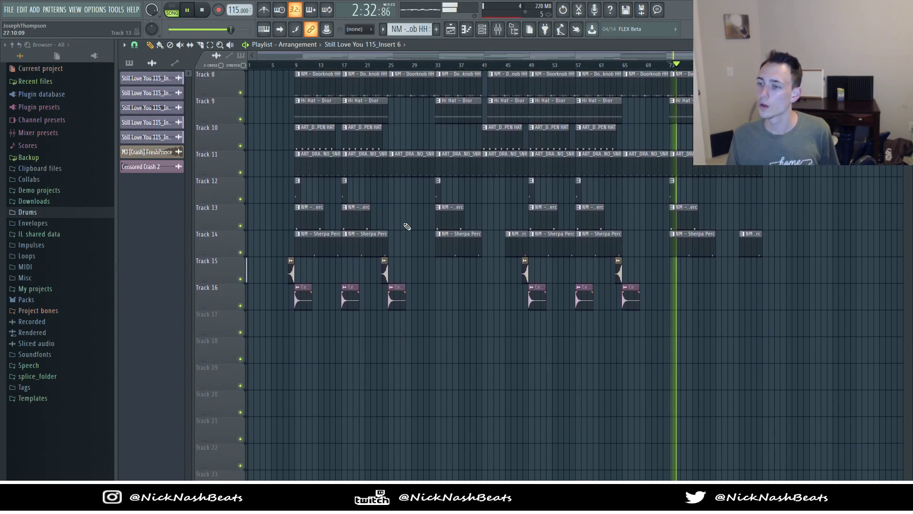
{"action": "left_click", "coordinate": [53, 390]}
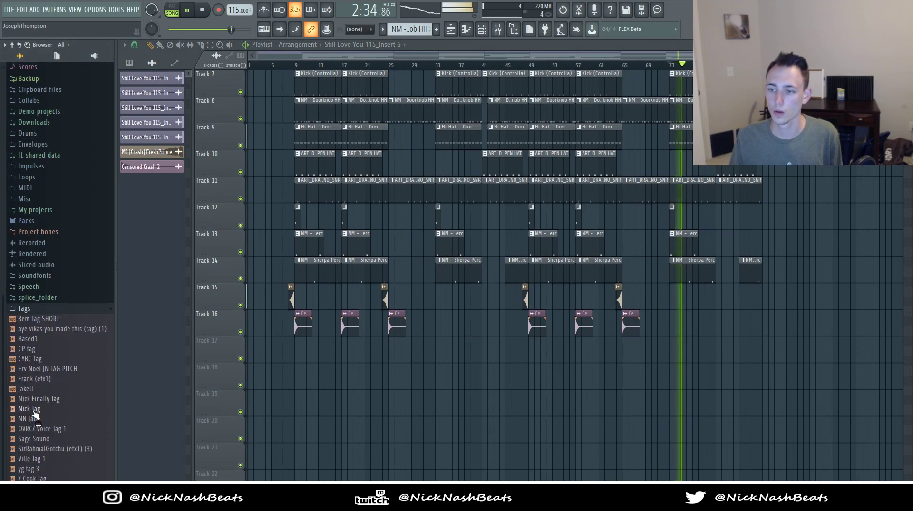
{"action": "left_click_drag", "start_coordinate": [295, 404], "coordinate": [284, 353]}
{"action": "scroll", "coordinate": [283, 353], "scroll_direction": "up", "scroll_amount": 6}
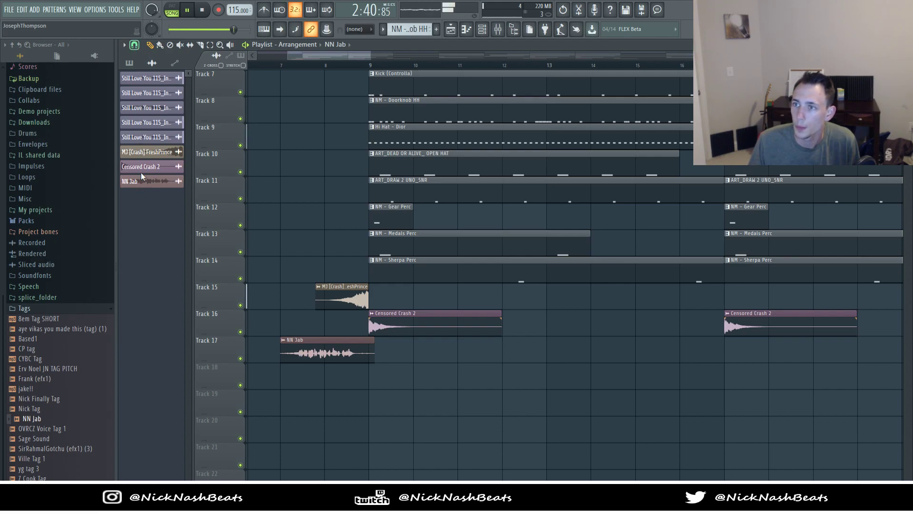
{"action": "mouse_move", "coordinate": [313, 347]}
{"action": "left_mouse_down"}
{"action": "mouse_move", "coordinate": [349, 347]}
{"action": "mouse_move", "coordinate": [331, 347]}
{"action": "left_mouse_up"}
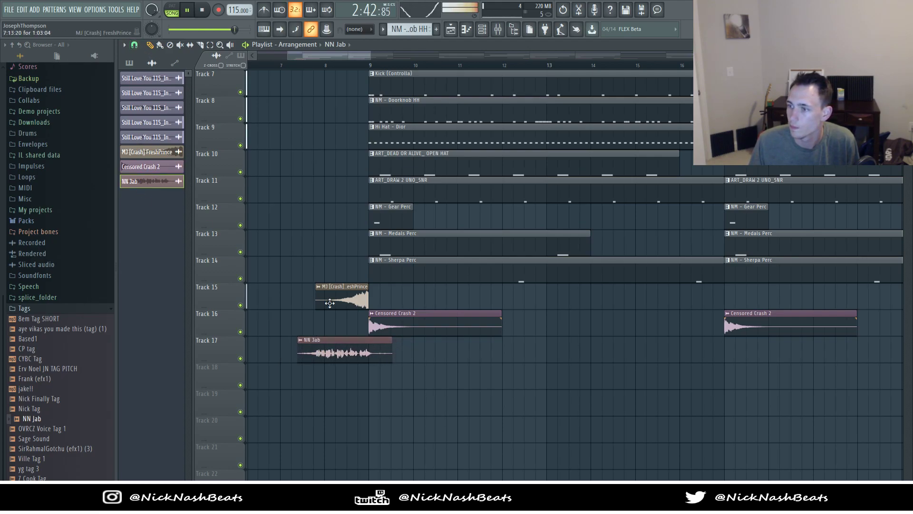
Step: Shift the NN Jab clip slightly earlier on Track 17 and stretch its end to about three quarters through bar 9
{"action": "key", "text": "space"}
{"action": "left_click_drag", "start_coordinate": [311, 358], "coordinate": [310, 357]}
{"action": "left_click", "coordinate": [243, 66]}
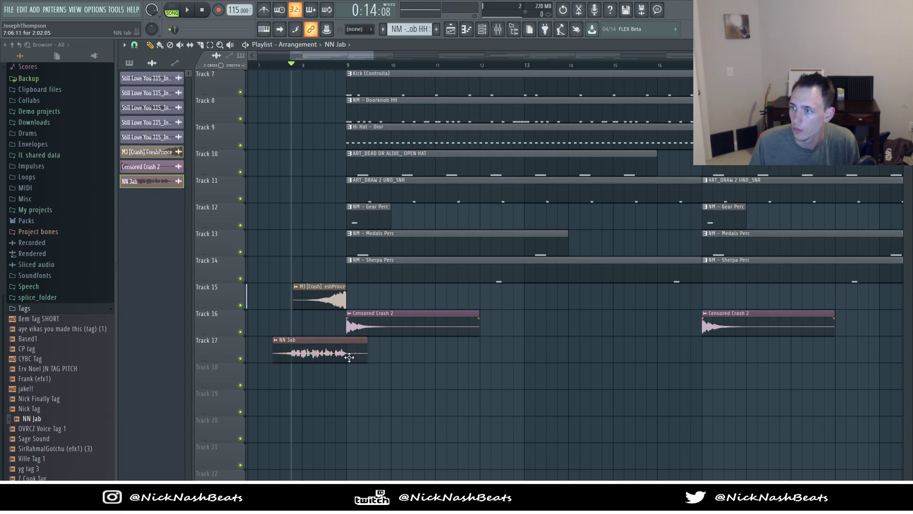
{"action": "mouse_move", "coordinate": [366, 357]}
{"action": "left_mouse_down"}
{"action": "mouse_move", "coordinate": [385, 356]}
{"action": "mouse_move", "coordinate": [365, 352]}
{"action": "left_mouse_up"}
{"action": "left_click", "coordinate": [384, 353]}
{"action": "right_click", "coordinate": [391, 357]}
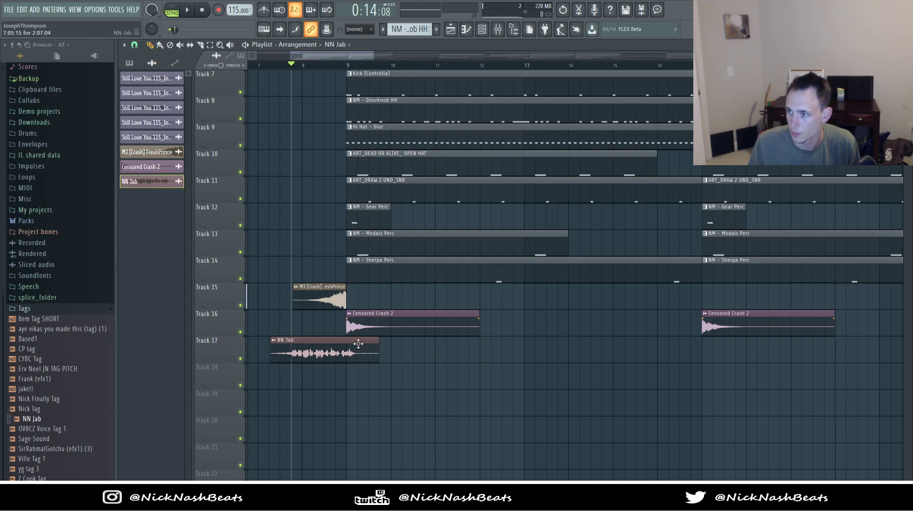
Step: Fine-tune the position and stretched length of the NN Jab clip around the bar 9 drop
{"action": "scroll", "coordinate": [357, 342], "scroll_direction": "up", "scroll_amount": 3}
{"action": "scroll", "coordinate": [471, 362], "scroll_direction": "up", "scroll_amount": 3}
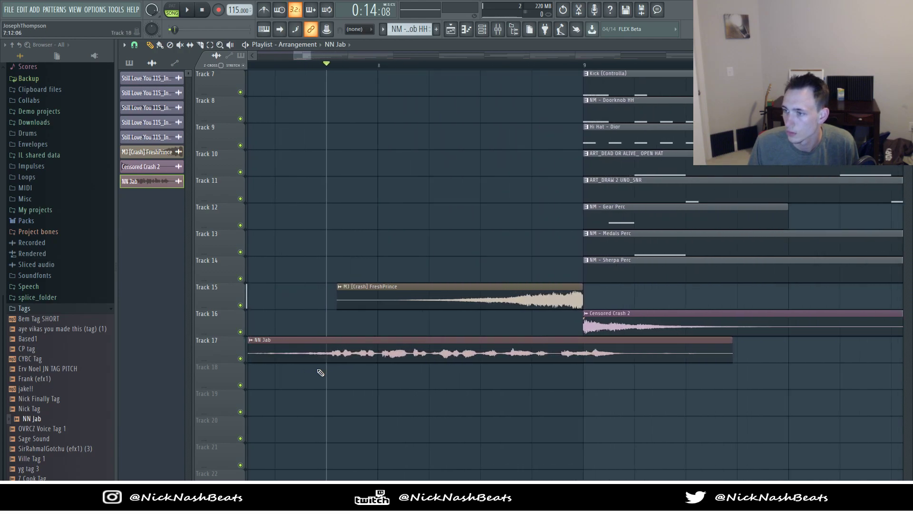
{"action": "left_click_drag", "start_coordinate": [743, 355], "coordinate": [741, 355]}
{"action": "double_click", "coordinate": [667, 348]}
{"action": "left_click_drag", "start_coordinate": [670, 349], "coordinate": [667, 353]}
{"action": "left_click_drag", "start_coordinate": [734, 354], "coordinate": [740, 354]}
{"action": "left_click_drag", "start_coordinate": [731, 354], "coordinate": [730, 354]}
Step: Route the NN Jab sample to mixer insert 17 and load the saved Tag effects chain on it
{"action": "double_click", "coordinate": [729, 353]}
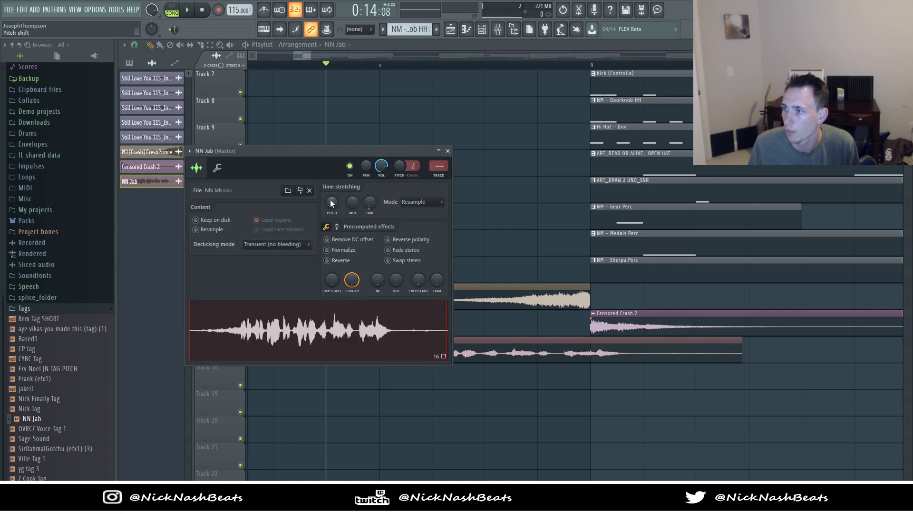
{"action": "key", "text": "space"}
{"action": "key", "text": "F9"}
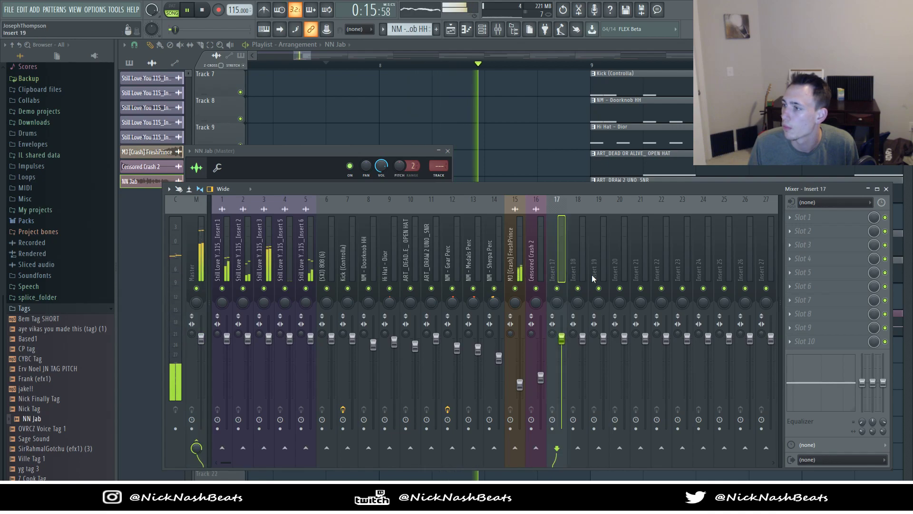
{"action": "key", "text": "ctrl+l"}
{"action": "right_click", "coordinate": [558, 260]}
{"action": "left_click", "coordinate": [674, 437]}
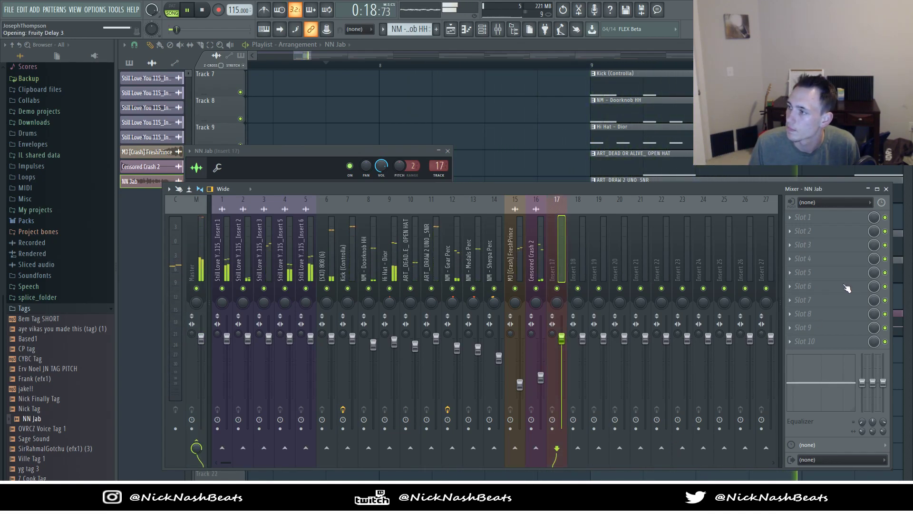
Step: Close Auto-Tune 8.1, enable Fruity Delay 3 on the Tag mixer track, and play the tag into bar 9
{"action": "key", "text": "space"}
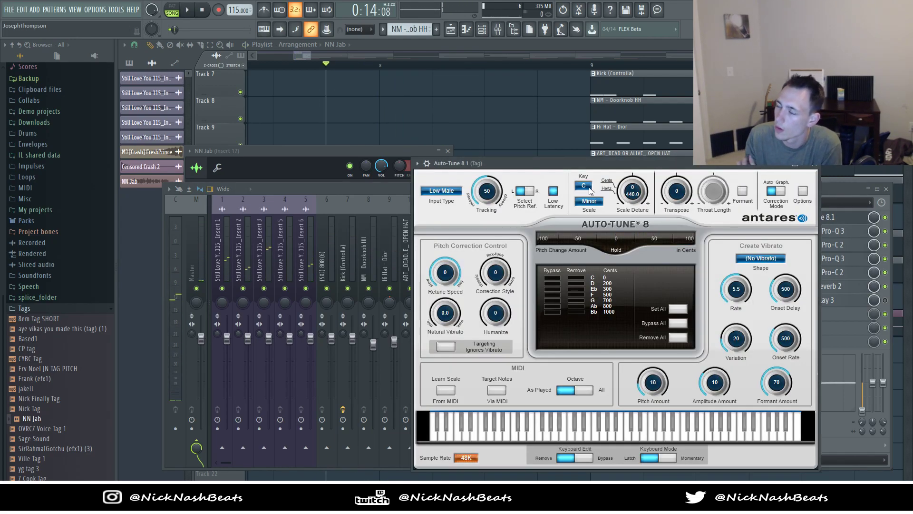
{"action": "left_click", "coordinate": [814, 167]}
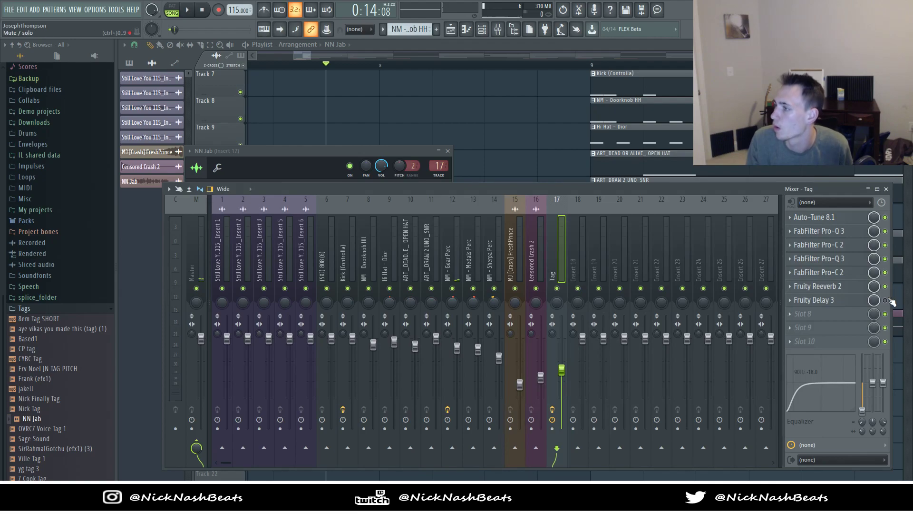
{"action": "key", "text": "space"}
{"action": "right_click", "coordinate": [485, 158]}
{"action": "scroll", "coordinate": [475, 138], "scroll_direction": "down", "scroll_amount": 9}
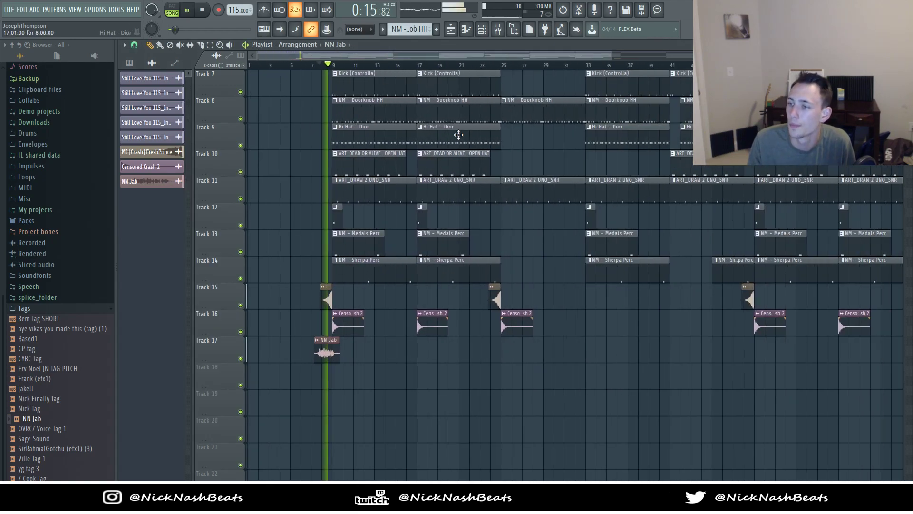
Step: Place the jake!! sample from the Tags folder on Track 17 at bar 6, ahead of the NN Jab clip
{"action": "scroll", "coordinate": [463, 134], "scroll_direction": "up", "scroll_amount": 1}
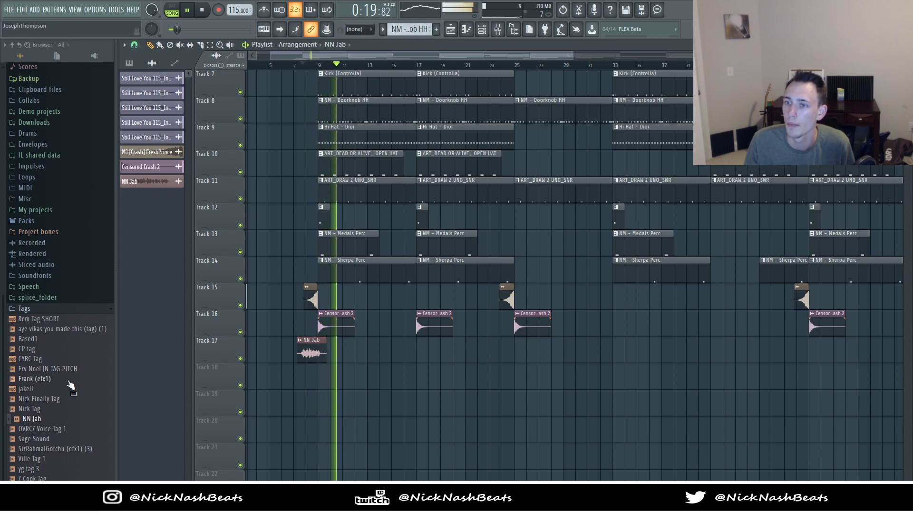
{"action": "left_click_drag", "start_coordinate": [28, 388], "coordinate": [466, 339]}
{"action": "scroll", "coordinate": [285, 382], "scroll_direction": "up", "scroll_amount": 8}
{"action": "scroll", "coordinate": [466, 379], "scroll_direction": "up", "scroll_amount": 5}
{"action": "scroll", "coordinate": [466, 338], "scroll_direction": "down", "scroll_amount": 5}
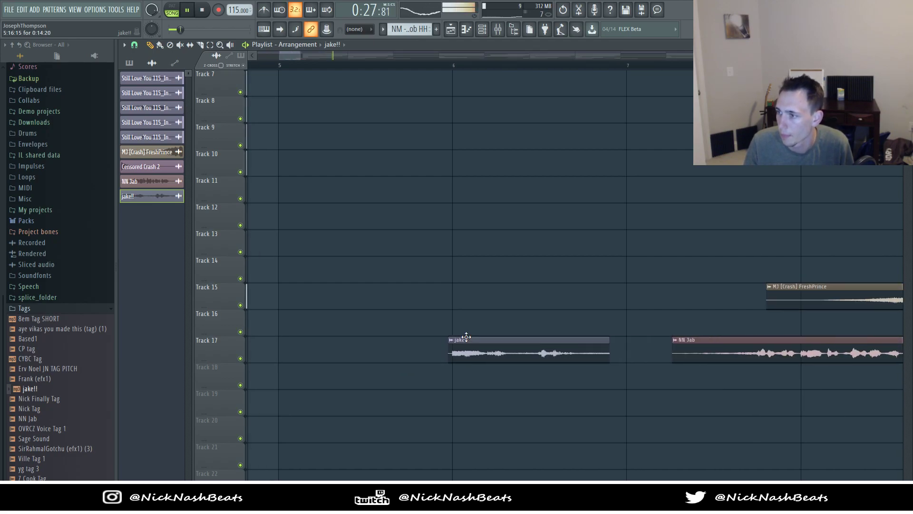
{"action": "scroll", "coordinate": [466, 338], "scroll_direction": "down", "scroll_amount": 4}
Step: Play from bar 6, route the jake!! sample to mixer insert 18, and lower its volume
{"action": "left_click", "coordinate": [453, 66]}
{"action": "left_click", "coordinate": [497, 30]}
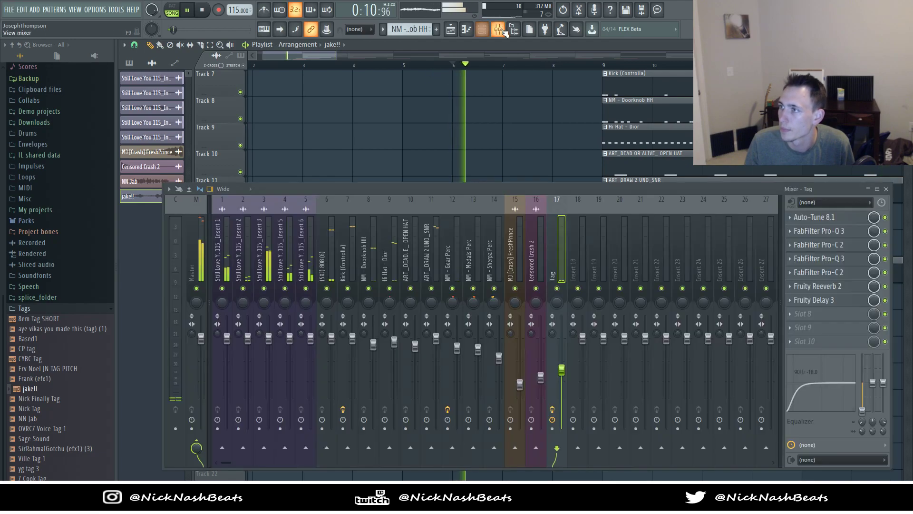
{"action": "left_click", "coordinate": [572, 273]}
{"action": "key", "text": "ctrl+l"}
{"action": "left_click_drag", "start_coordinate": [583, 339], "coordinate": [586, 354]}
Step: Cut the jake!! track's low frequencies by 18 dB at about 248 Hz and replay the tag
{"action": "key", "text": "space"}
{"action": "left_click_drag", "start_coordinate": [862, 383], "coordinate": [869, 416]}
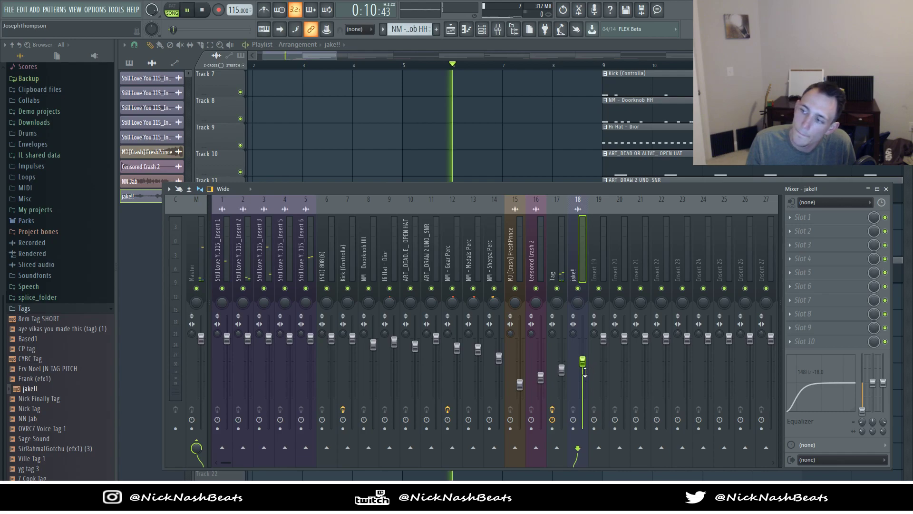
{"action": "key", "text": "space"}
{"action": "key", "text": "space"}
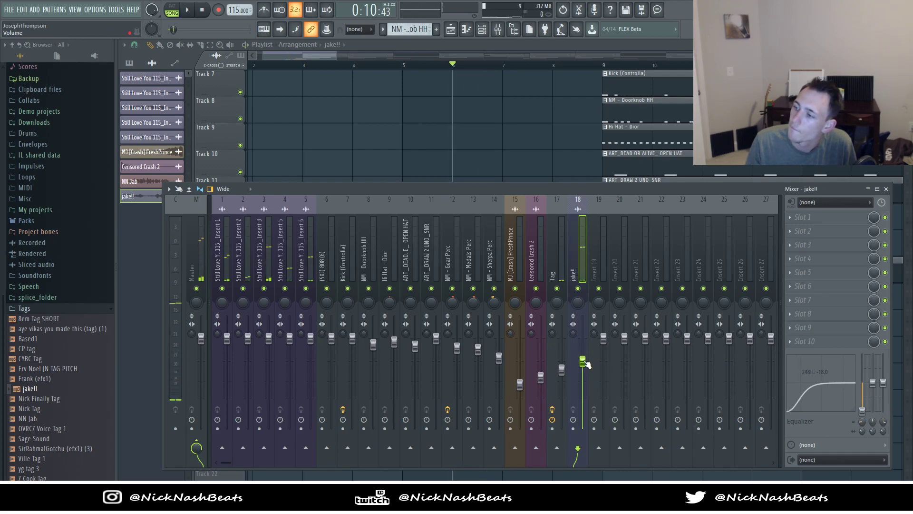
{"action": "key", "text": "space"}
Step: Add Fruity Delay 3 to the jake!! mixer track, lower its volume slightly, and replay the tag
{"action": "left_click", "coordinate": [551, 250]}
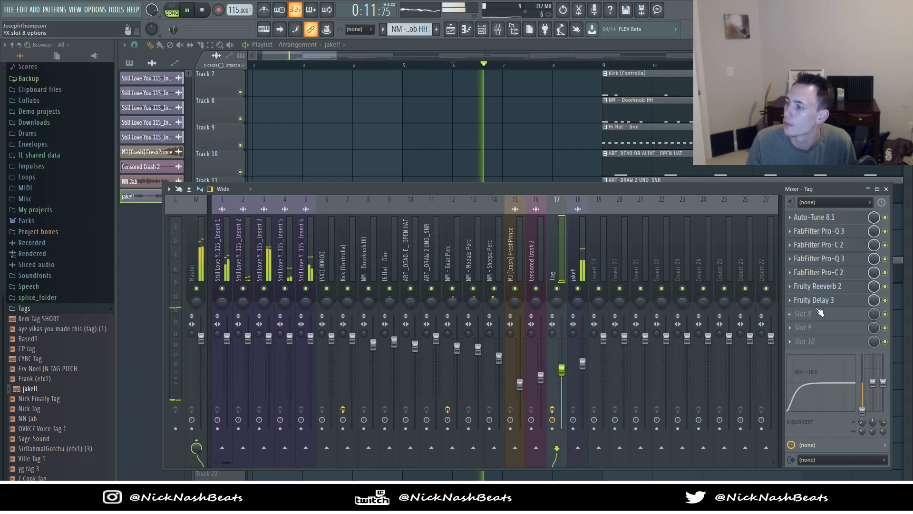
{"action": "left_click", "coordinate": [583, 364]}
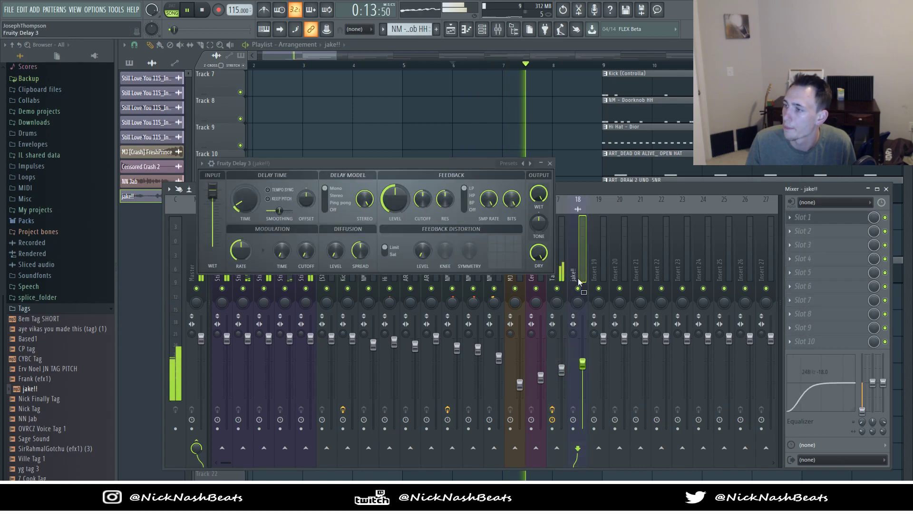
{"action": "left_click_drag", "start_coordinate": [583, 363], "coordinate": [583, 366]}
{"action": "key", "text": "space"}
{"action": "key", "text": "space"}
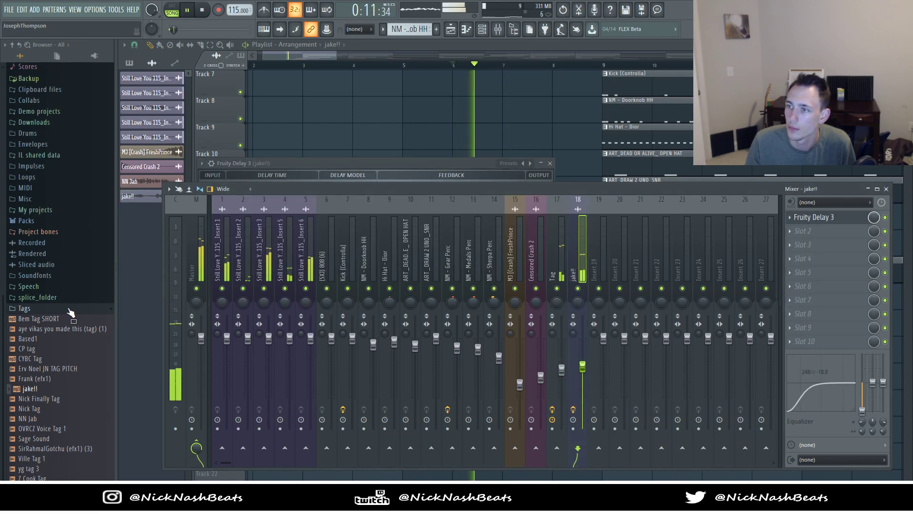
{"action": "right_click", "coordinate": [328, 128]}
Step: Collapse the Tags folder and load KClip in the first effect slot of the Master track
{"action": "scroll", "coordinate": [383, 137], "scroll_direction": "down", "scroll_amount": 6}
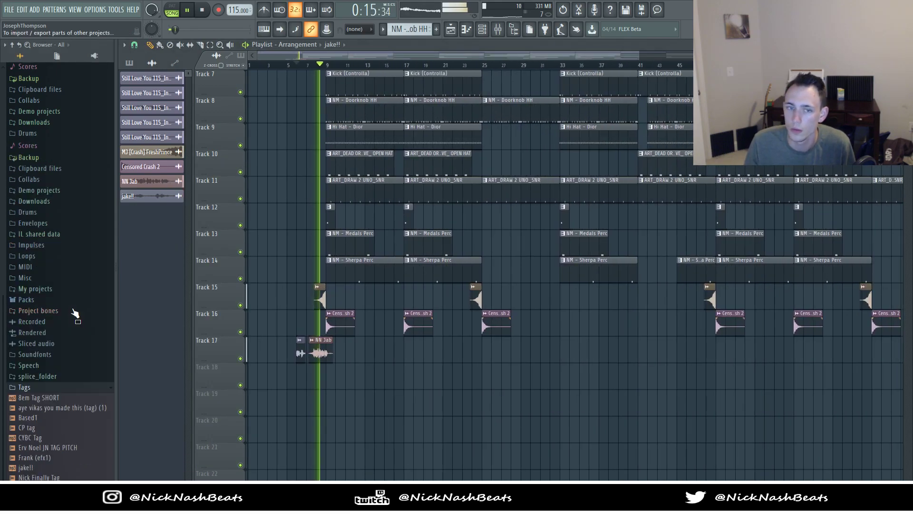
{"action": "scroll", "coordinate": [321, 310], "scroll_direction": "down", "scroll_amount": 1}
{"action": "key", "text": "F9"}
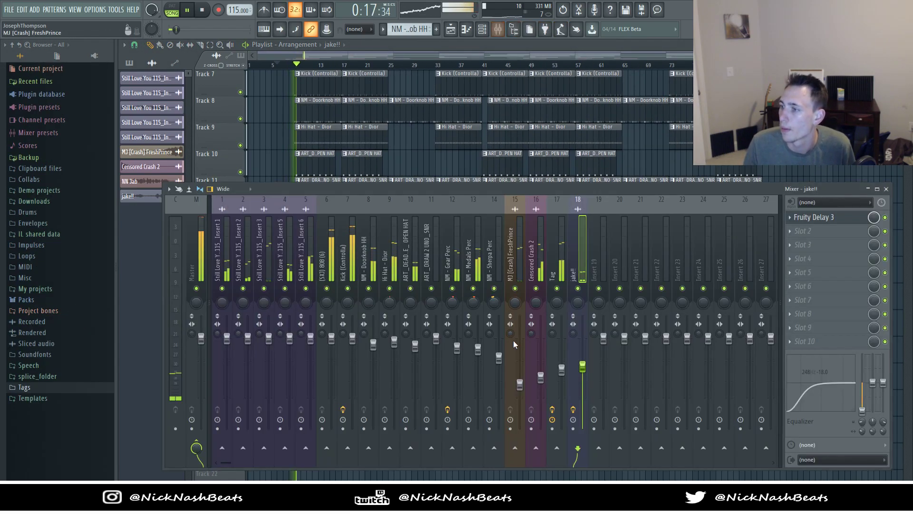
{"action": "right_click", "coordinate": [638, 138]}
{"action": "scroll", "coordinate": [637, 138], "scroll_direction": "up", "scroll_amount": 5}
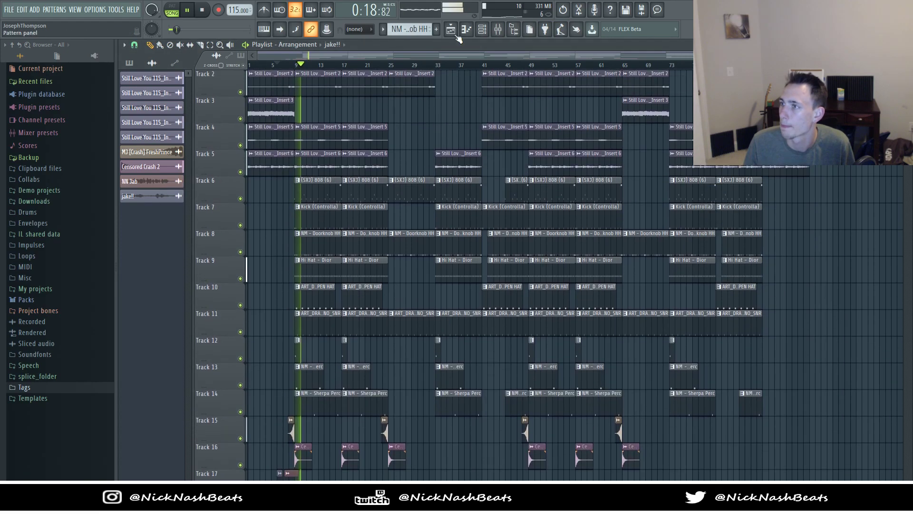
{"action": "left_click", "coordinate": [500, 34]}
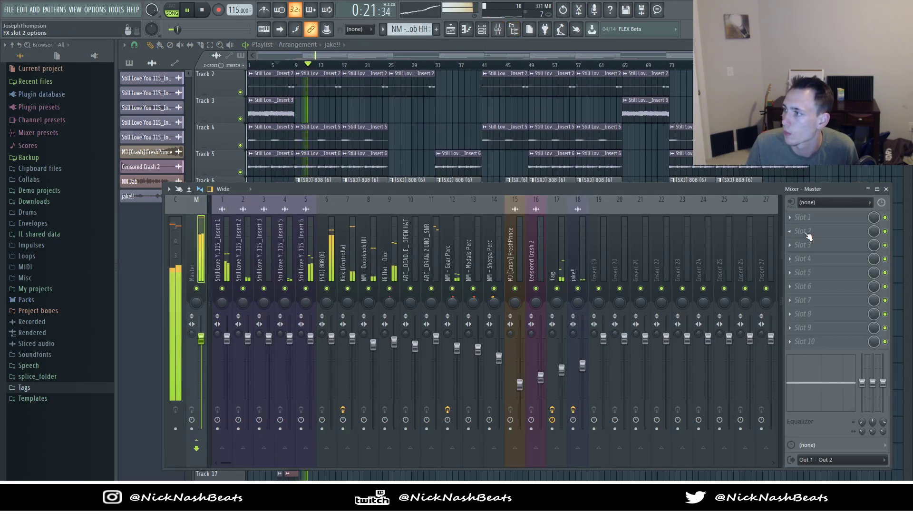
{"action": "left_click", "coordinate": [801, 220]}
{"action": "left_click", "coordinate": [658, 250]}
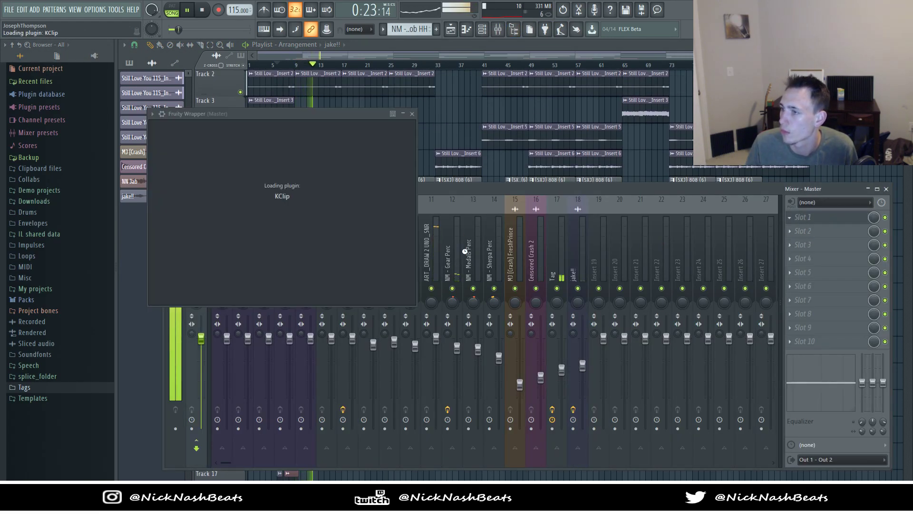
Step: Toggle KClip's Guard and set its in gain to 0.2 dB, out gain to 1.2 dB and Soften to 79%
{"action": "left_click", "coordinate": [373, 191]}
{"action": "left_click_drag", "start_coordinate": [235, 186], "coordinate": [235, 177]}
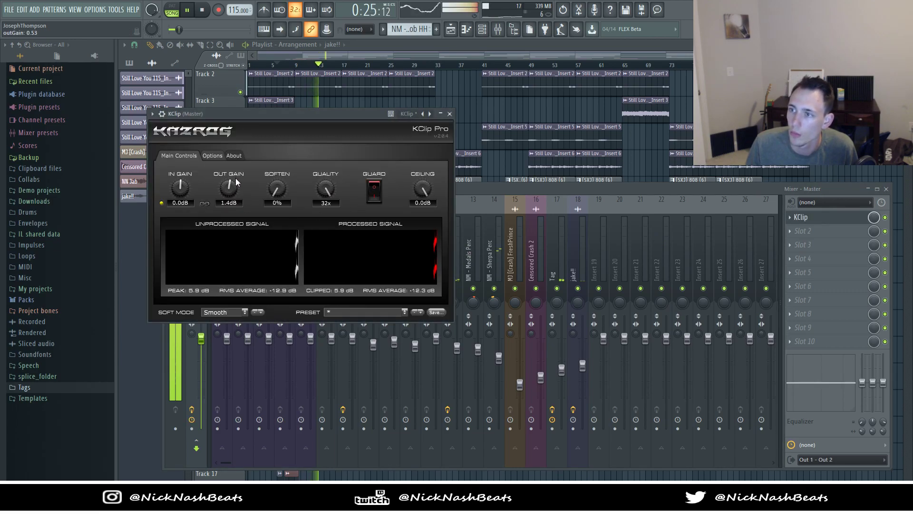
{"action": "left_click_drag", "start_coordinate": [238, 188], "coordinate": [238, 189]}
{"action": "left_click_drag", "start_coordinate": [179, 191], "coordinate": [179, 190]}
{"action": "left_click_drag", "start_coordinate": [277, 190], "coordinate": [293, 133]}
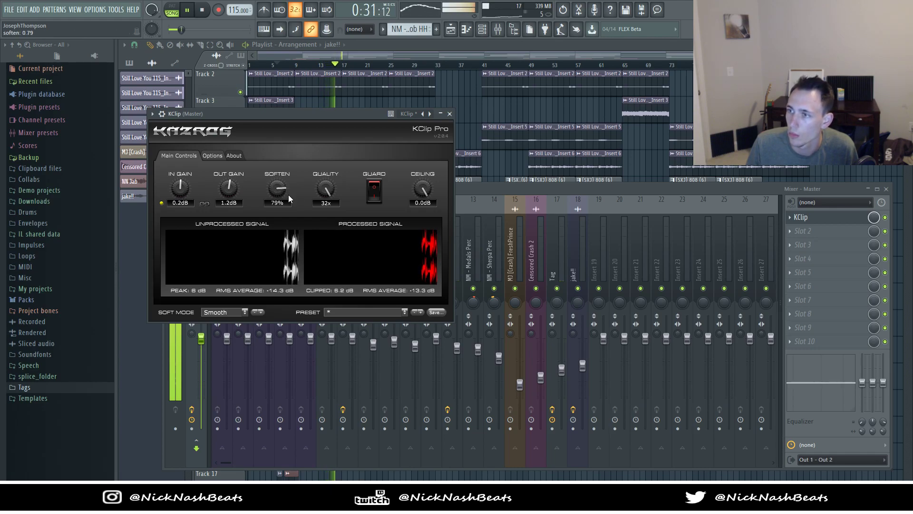
{"action": "left_click", "coordinate": [450, 114]}
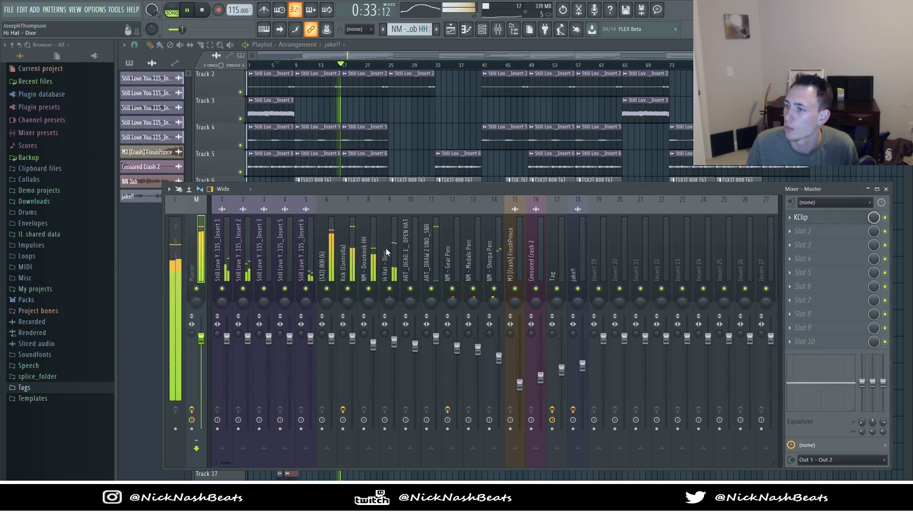
Step: Lower the high-cut frequency in the Fruity parametric EQ 2 on the Kick (Controlla) mixer track
{"action": "left_click", "coordinate": [346, 261]}
{"action": "left_click", "coordinate": [826, 245]}
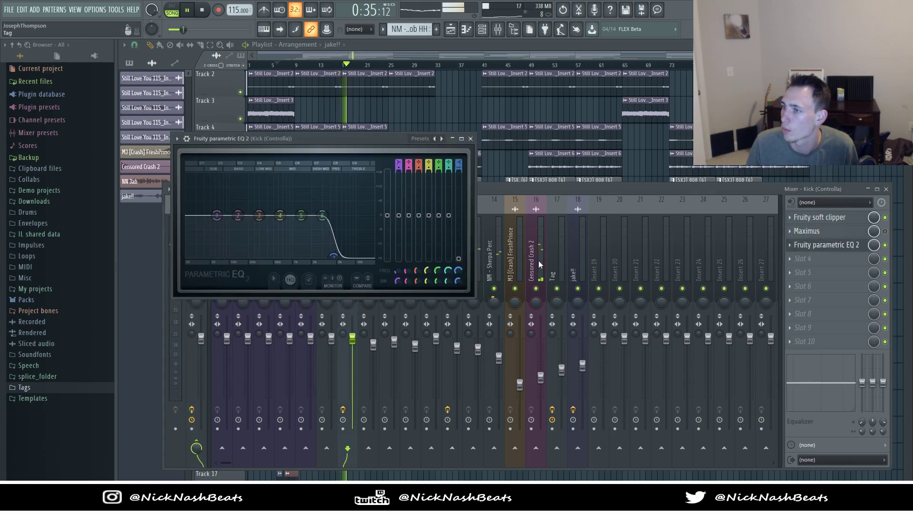
{"action": "left_click_drag", "start_coordinate": [336, 255], "coordinate": [312, 255]}
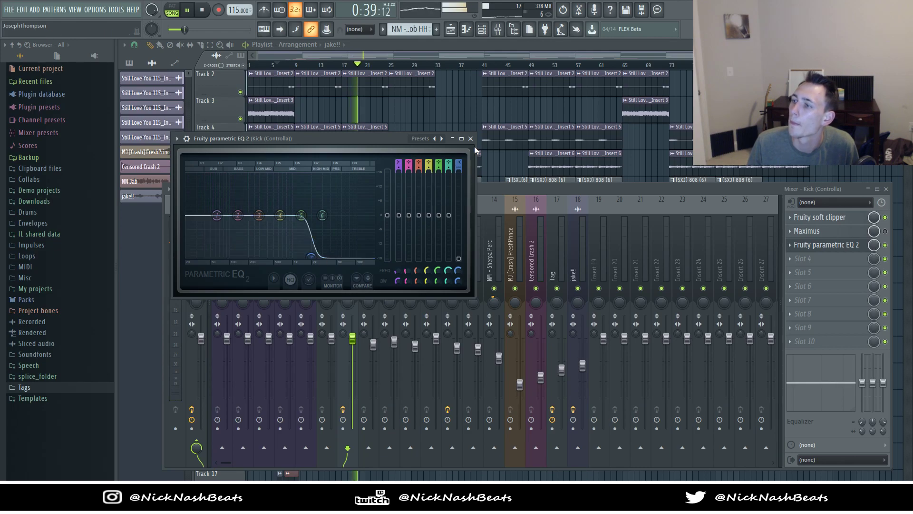
{"action": "left_click", "coordinate": [470, 139]}
Step: Examine the Fruity soft clipper settings on the Kick (Controlla) track during playback and return to the playlist
{"action": "left_click", "coordinate": [830, 217]}
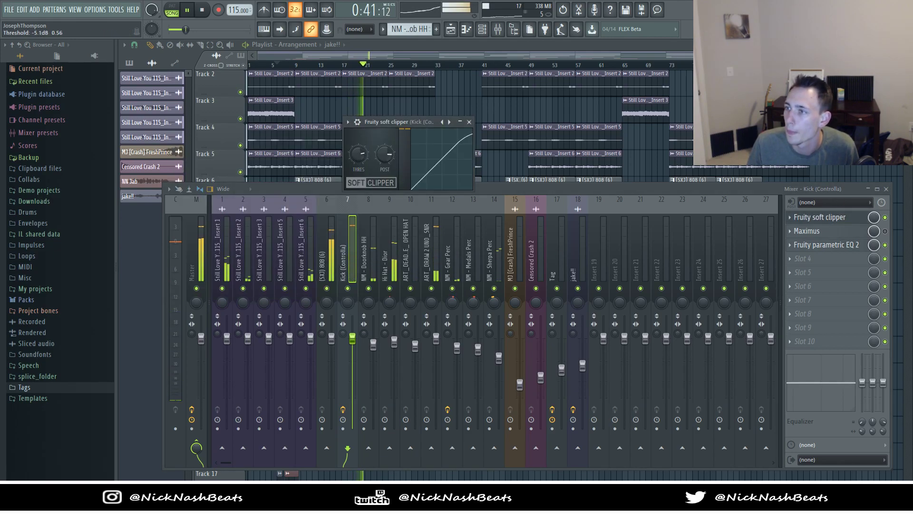
{"action": "left_click", "coordinate": [469, 122]}
{"action": "key", "text": "F9"}
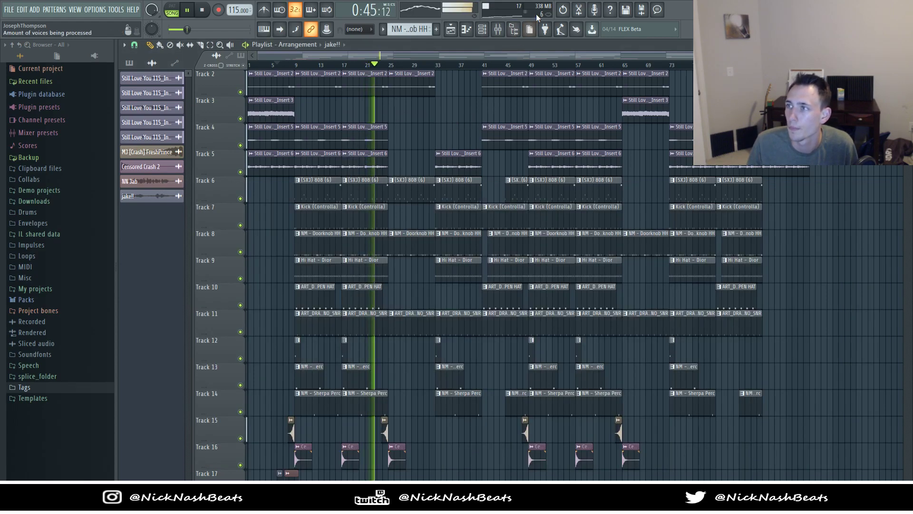
{"action": "left_click", "coordinate": [500, 30]}
{"action": "left_click", "coordinate": [809, 216]}
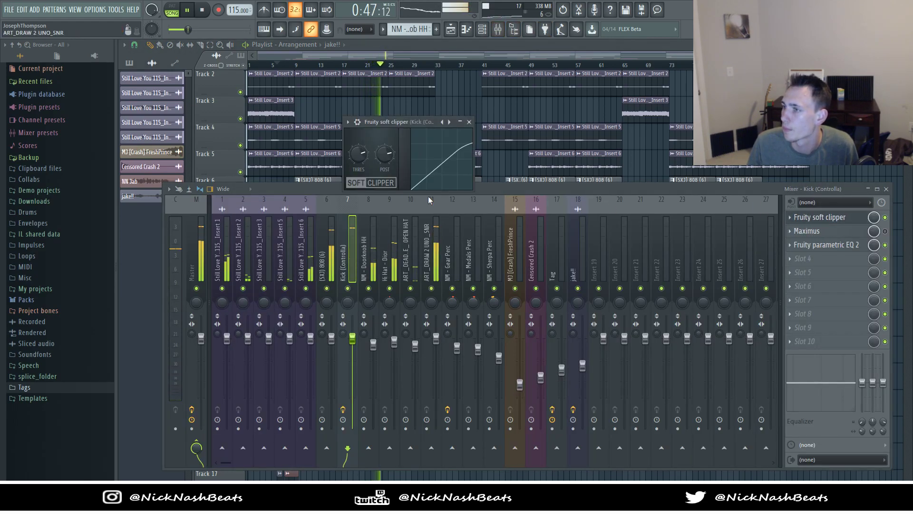
{"action": "left_click", "coordinate": [469, 122]}
{"action": "key", "text": "F9"}
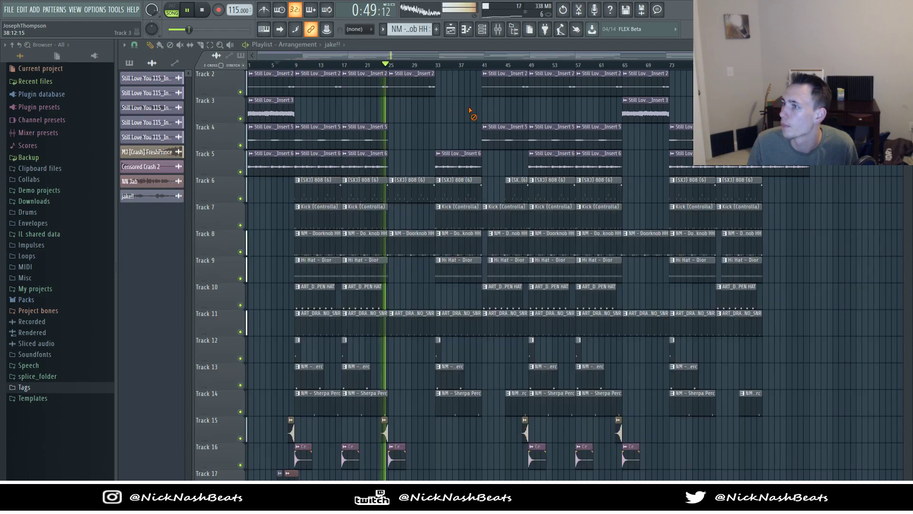
Step: Replay the arrangement from just before bar 9 and from bar 17, and stop playback
{"action": "left_click", "coordinate": [294, 67]}
{"action": "left_click", "coordinate": [288, 66]}
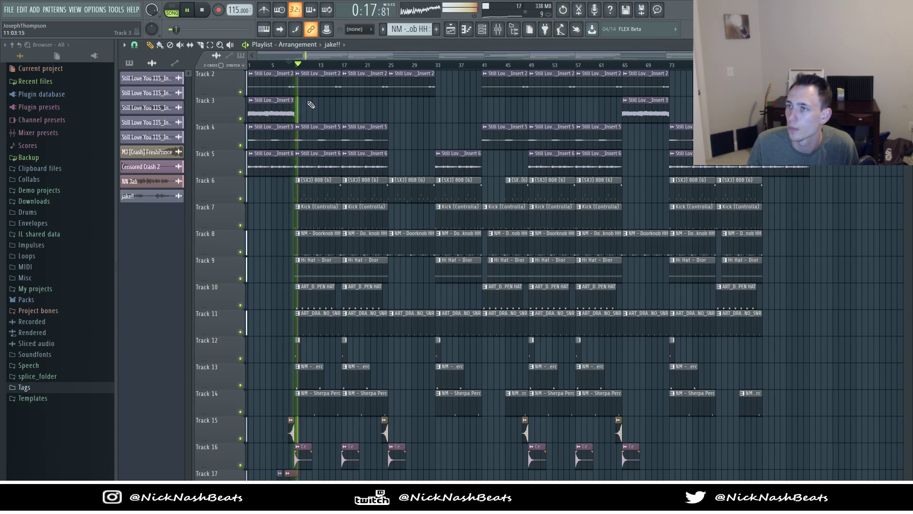
{"action": "left_click", "coordinate": [341, 66]}
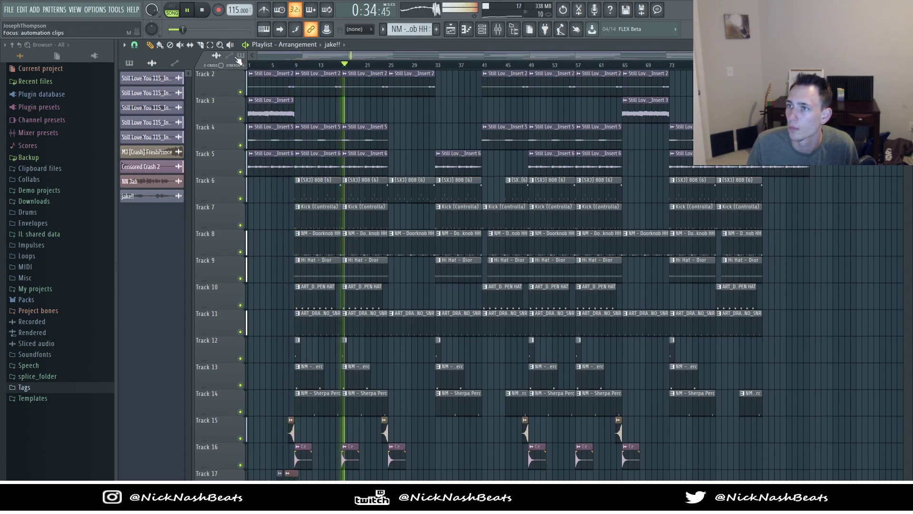
{"action": "left_click", "coordinate": [202, 9]}
Step: Lower the volumes of the Still Love You Insert 6 and Insert 1 mixer tracks slightly
{"action": "key", "text": "F9"}
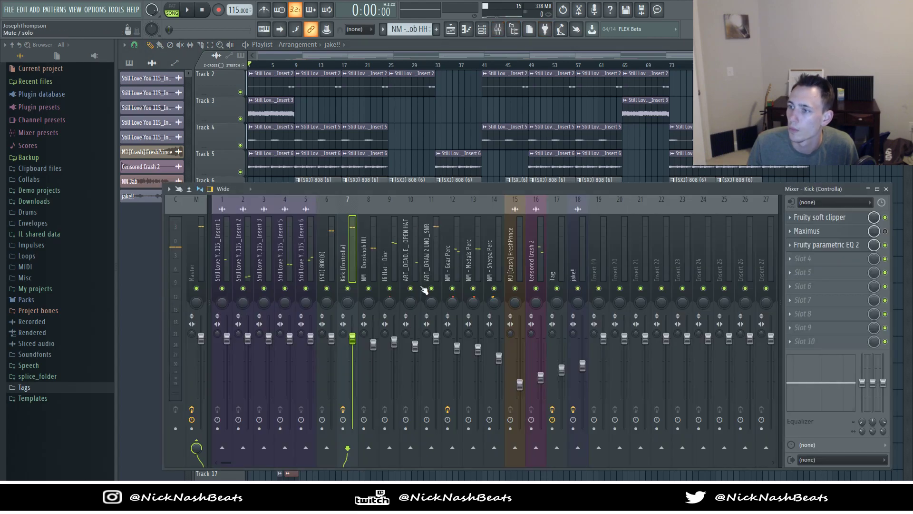
{"action": "left_click", "coordinate": [313, 372]}
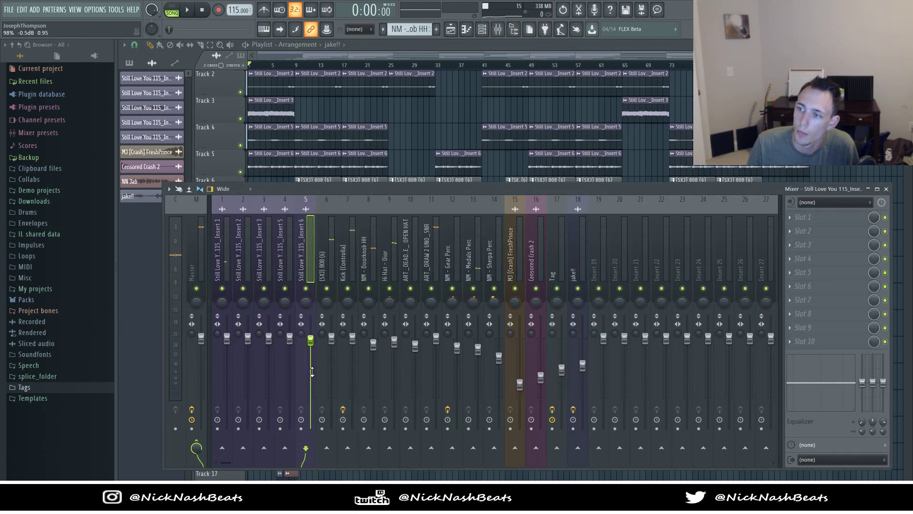
{"action": "left_click", "coordinate": [226, 388]}
{"action": "left_click", "coordinate": [264, 367]}
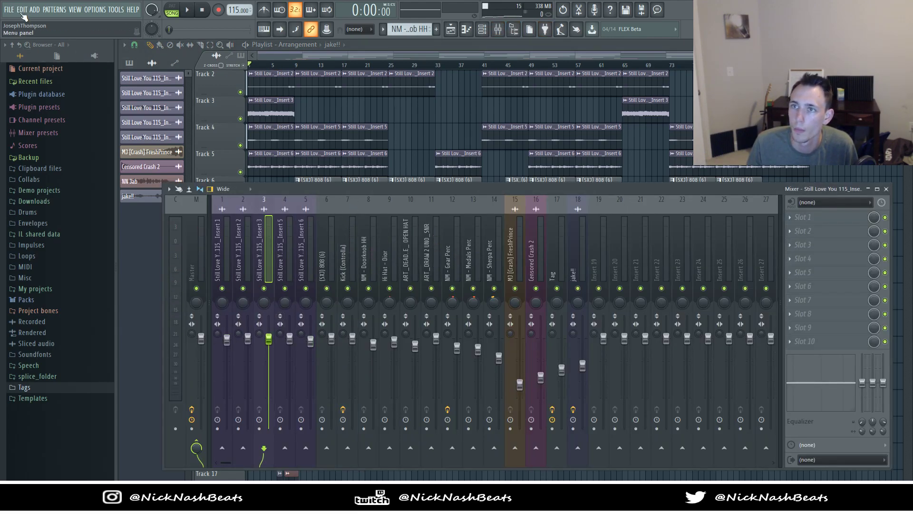
Step: Start saving the project and create a folder in June named 6.4 Never Look Back 115 Bpm Prod., followed by both producers' names
{"action": "key", "text": "ctrl+s"}
{"action": "left_click", "coordinate": [134, 8]}
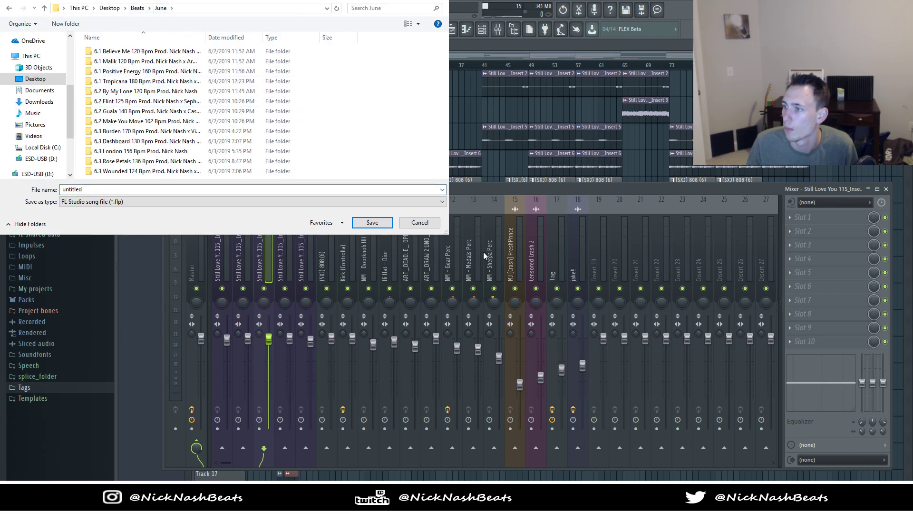
{"action": "key", "text": "ctrl+shift+n"}
{"action": "type", "text": "6."}
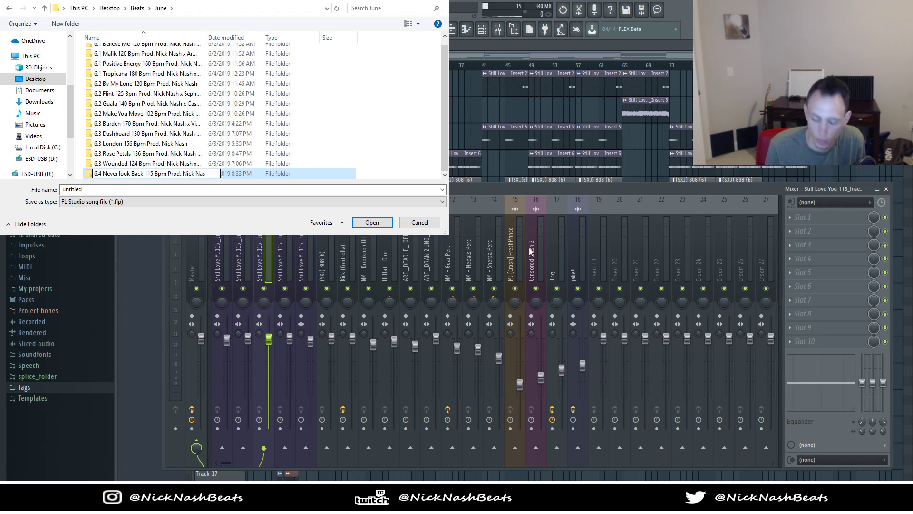
{"action": "type", "text": "Jake Mark"}
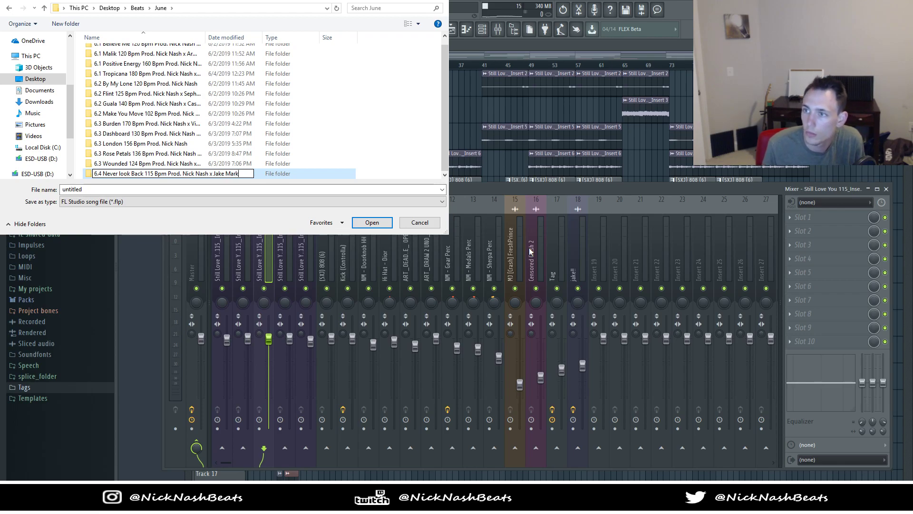
{"action": "key", "text": "Return"}
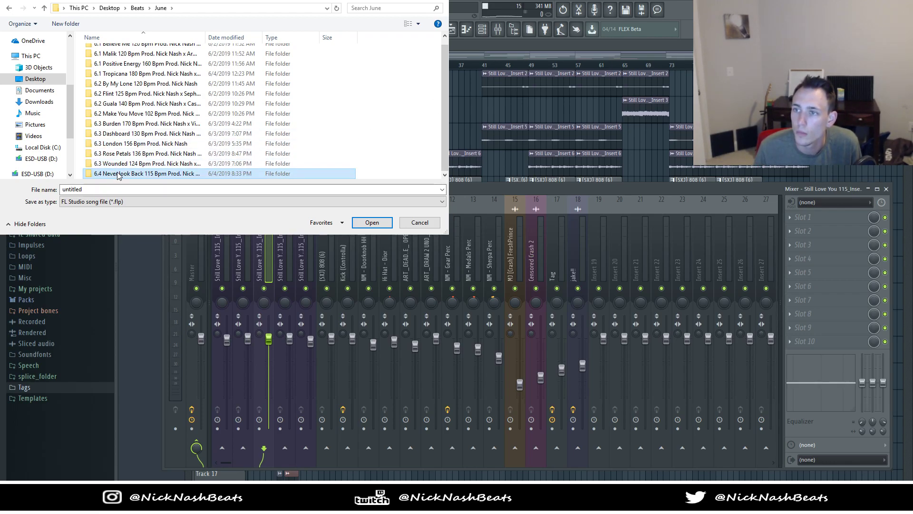
{"action": "left_click", "coordinate": [149, 172]}
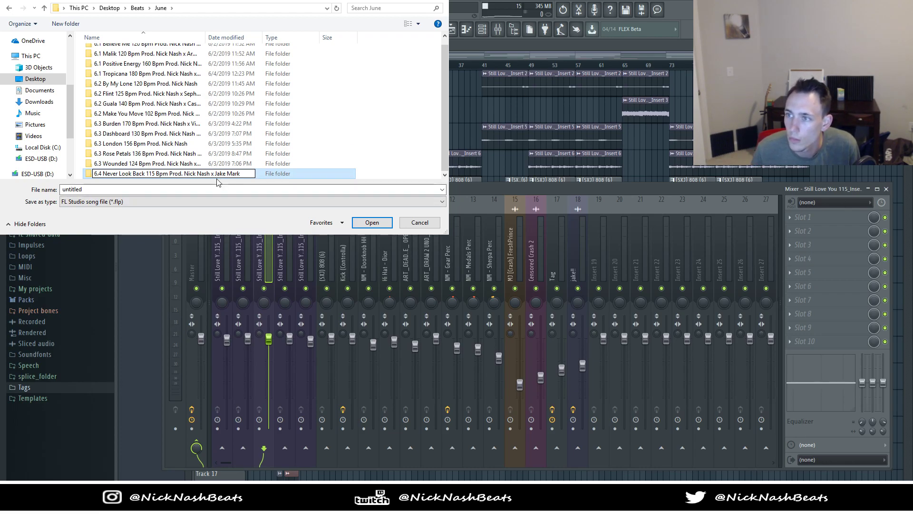
{"action": "key", "text": "Return"}
Step: Save the project inside the new beat folder as Never Look Back
{"action": "key", "text": "Return"}
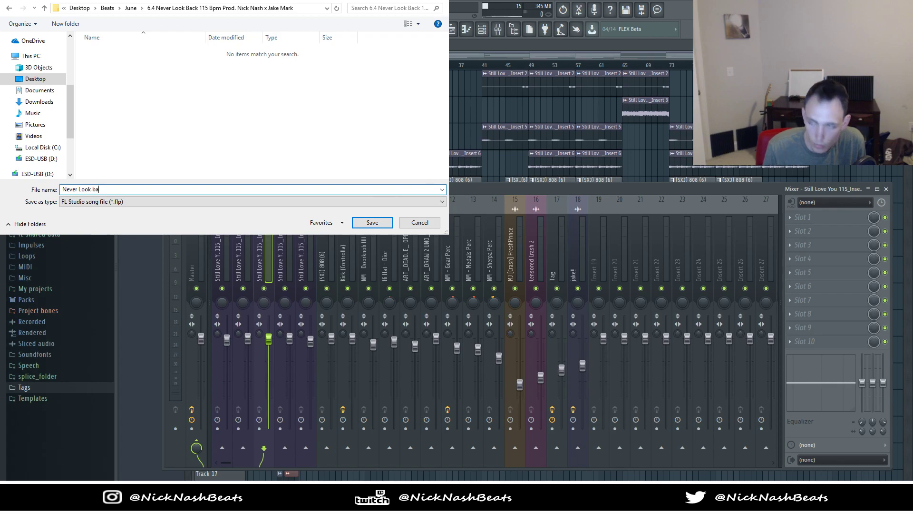
{"action": "key", "text": "BackSpace"}
{"action": "key", "text": "BackSpace"}
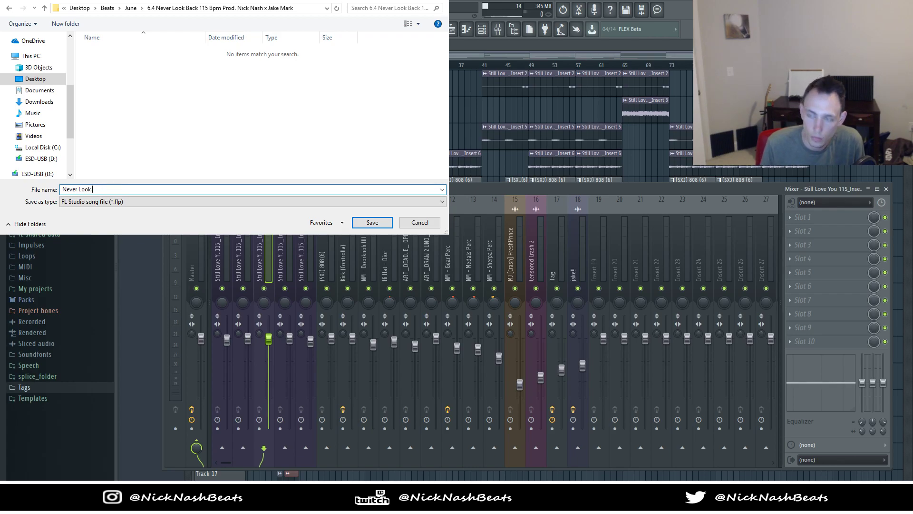
{"action": "key", "text": "Return"}
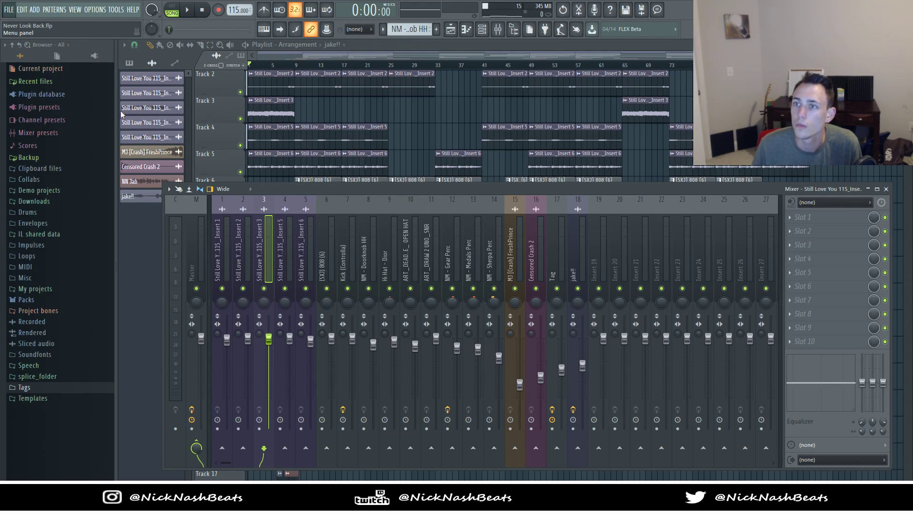
Step: Render the full song to MP3 as Never Look Back 115 Bpm Prod. plus both producers' names, with Split mixer tracks enabled
{"action": "key", "text": "ctrl+shift+r"}
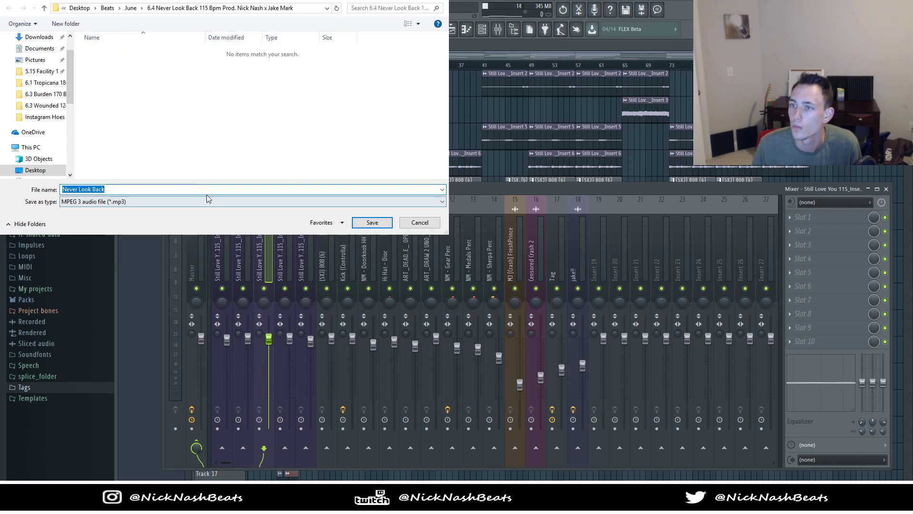
{"action": "type", "text": "115 Bpm Prod. Nick Nash x Ja"}
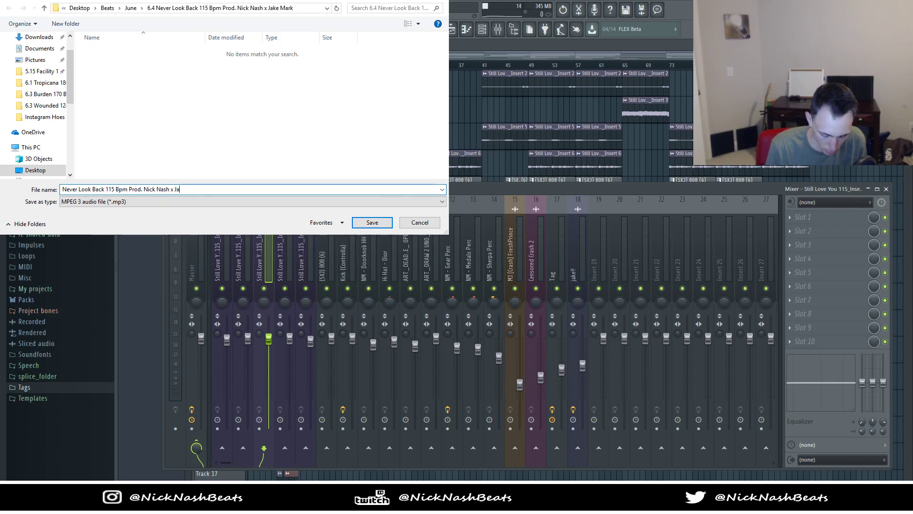
{"action": "type", "text": "ke Mark"}
{"action": "key", "text": "Return"}
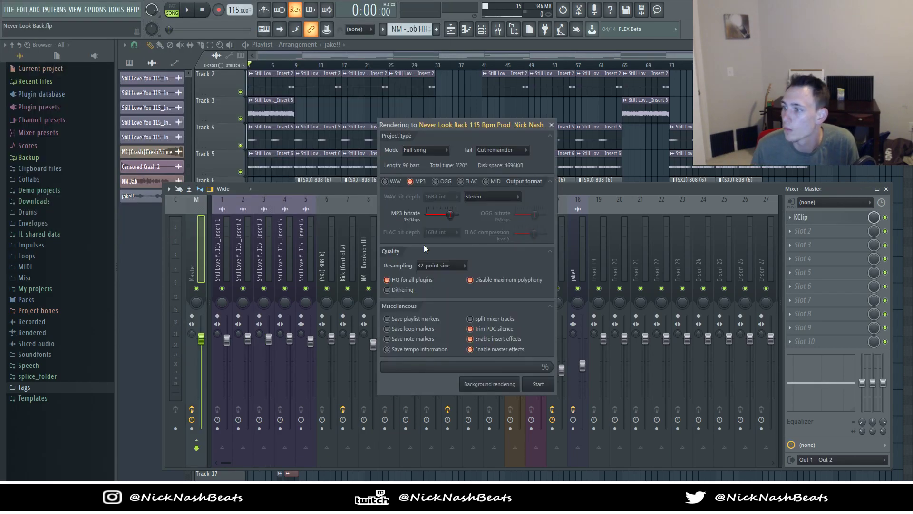
{"action": "left_click", "coordinate": [492, 321]}
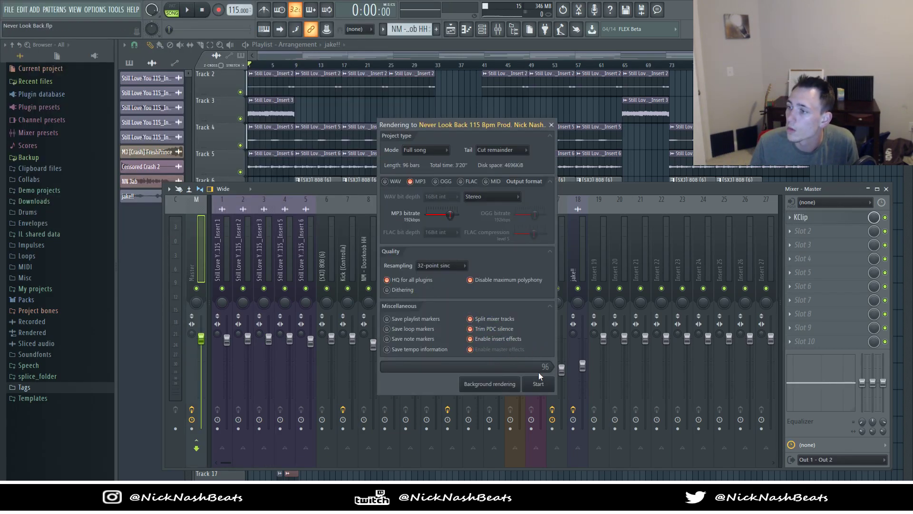
{"action": "left_click", "coordinate": [544, 387]}
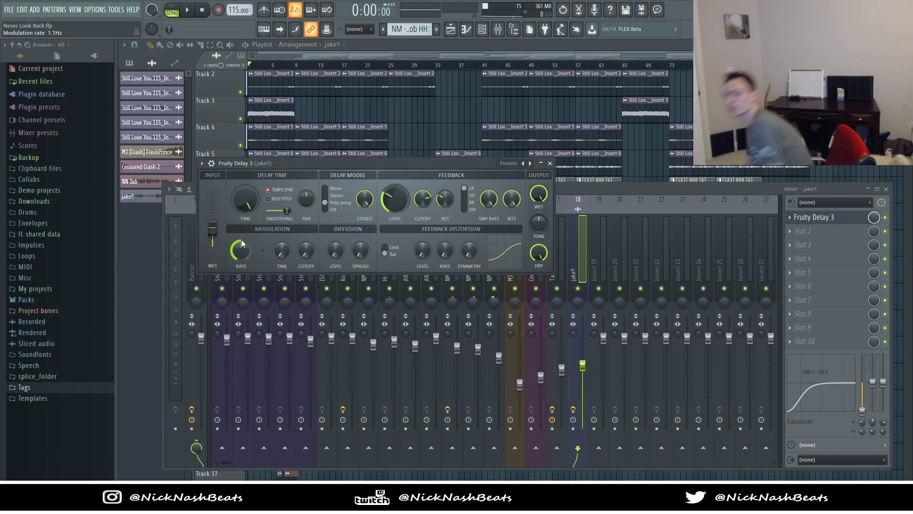
Step: Start a WAV export and create a folder named Never Look Back Stems inside the beat folder
{"action": "left_click", "coordinate": [330, 122]}
{"action": "left_click", "coordinate": [9, 10]}
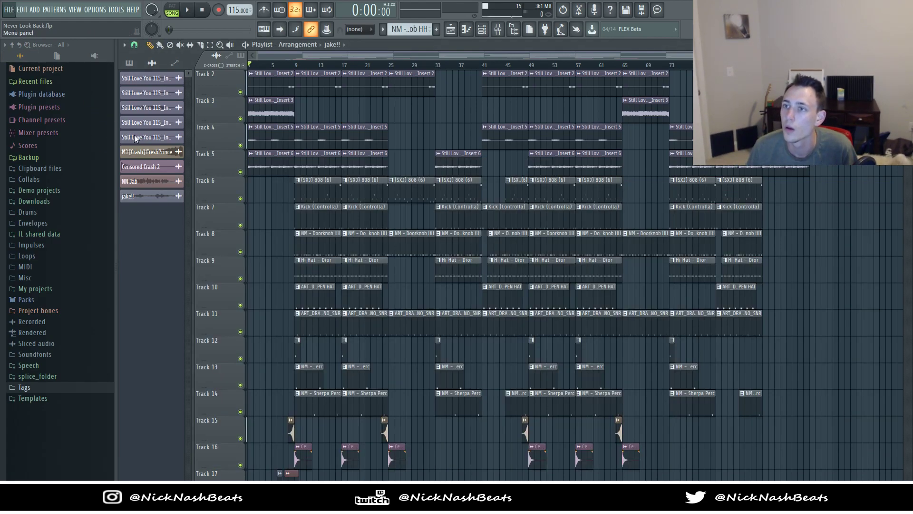
{"action": "key", "text": "ctrl+r"}
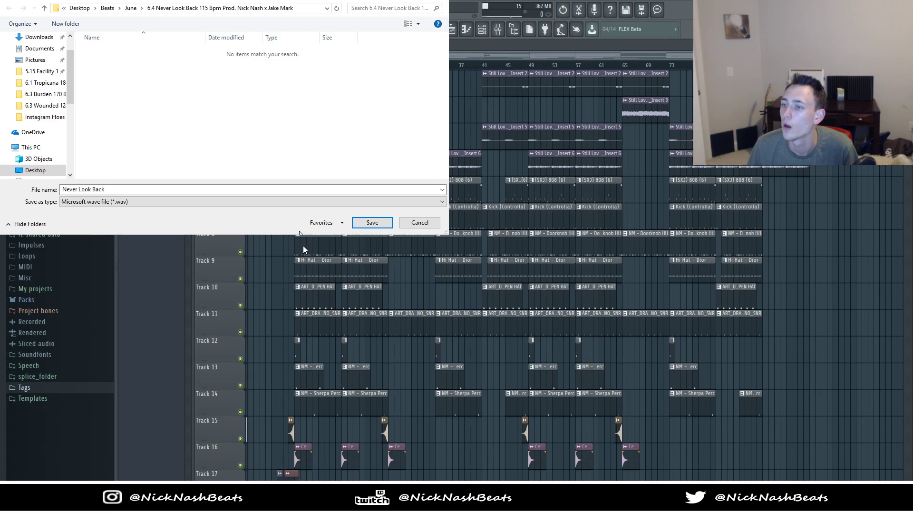
{"action": "key", "text": "ctrl+shift+n"}
{"action": "type", "text": "Never "}
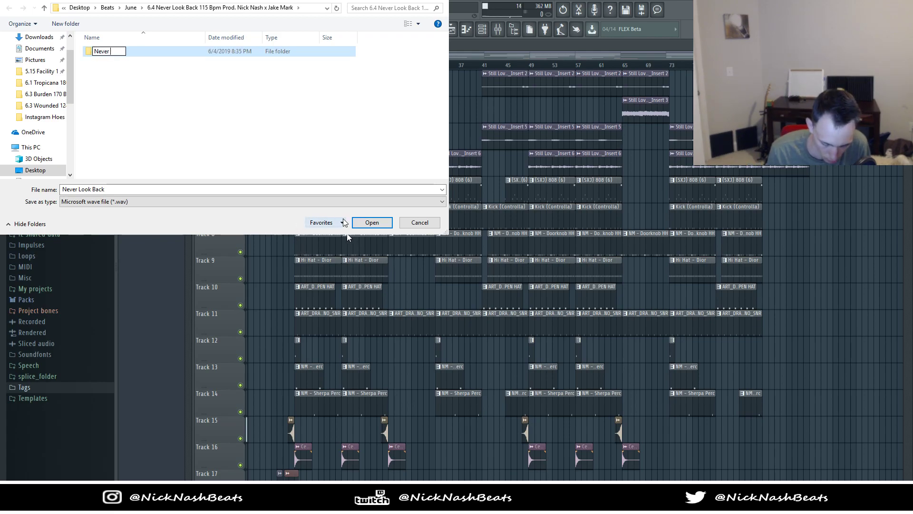
{"action": "type", "text": "Look Back Stems"}
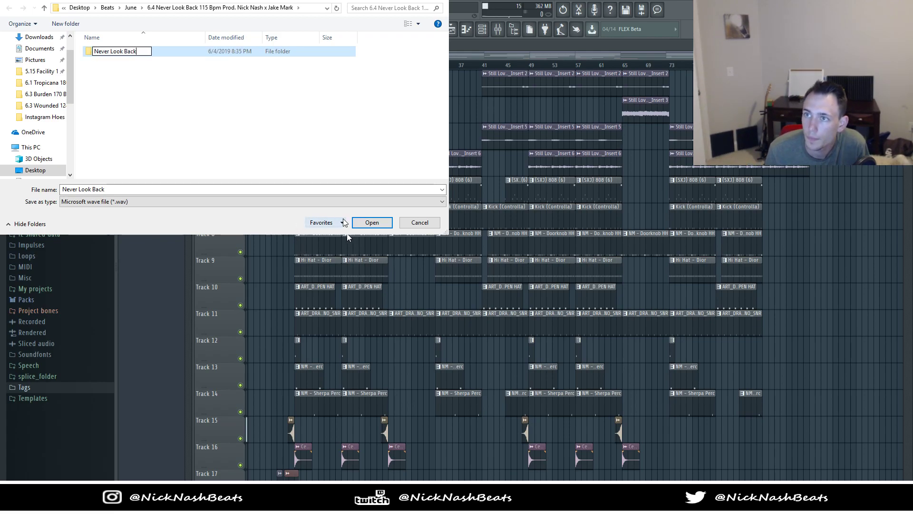
{"action": "key", "text": "Return"}
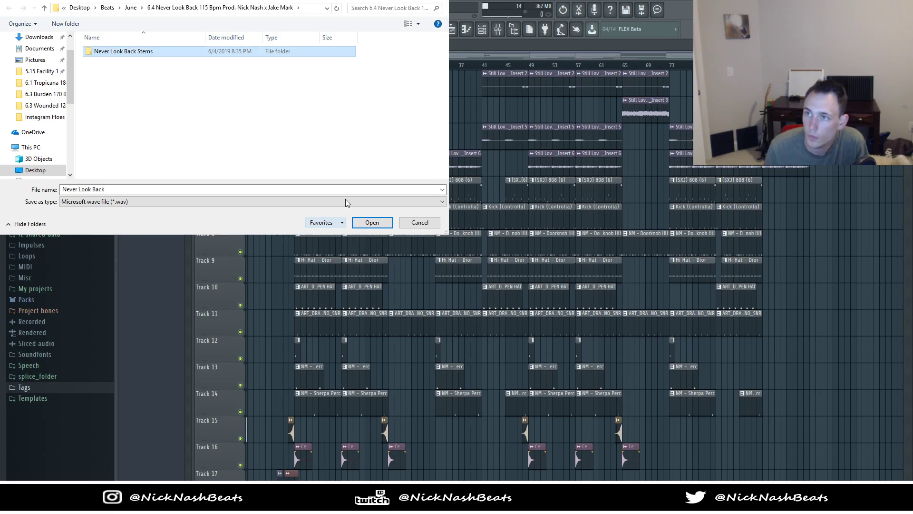
Step: Render the full song as split WAV stems named Never Look Back into the Never Look Back Stems folder
{"action": "double_click", "coordinate": [152, 51]}
{"action": "left_click", "coordinate": [372, 222]}
{"action": "left_click", "coordinate": [547, 386]}
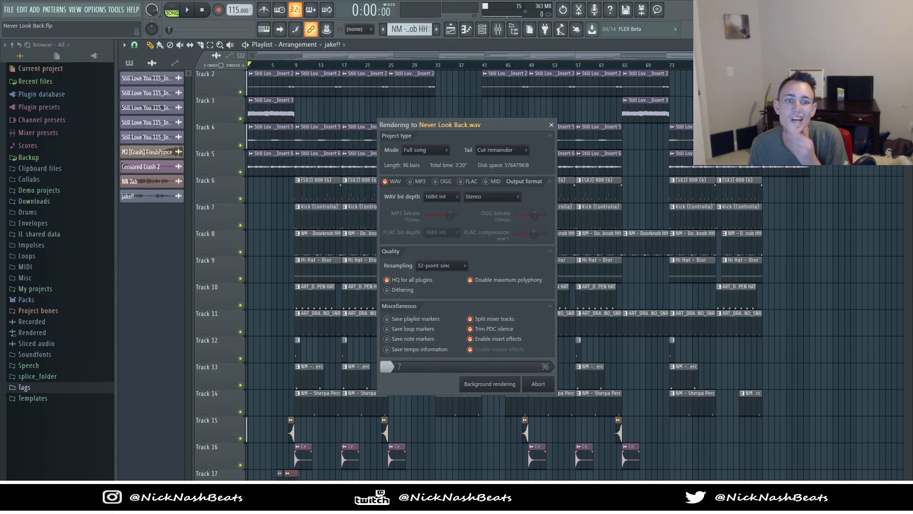
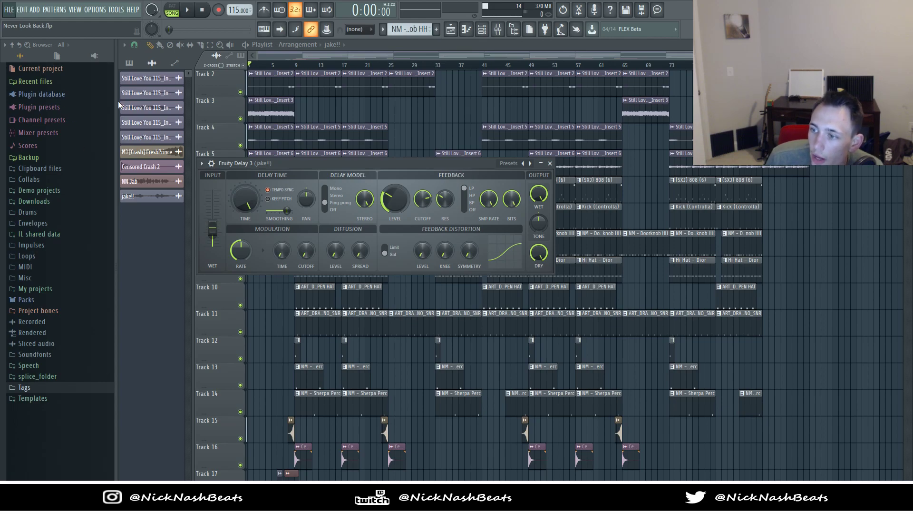
Step: Mute playlist Track 17, which holds the producer tags
{"action": "right_click", "coordinate": [265, 429]}
{"action": "left_click", "coordinate": [240, 492]}
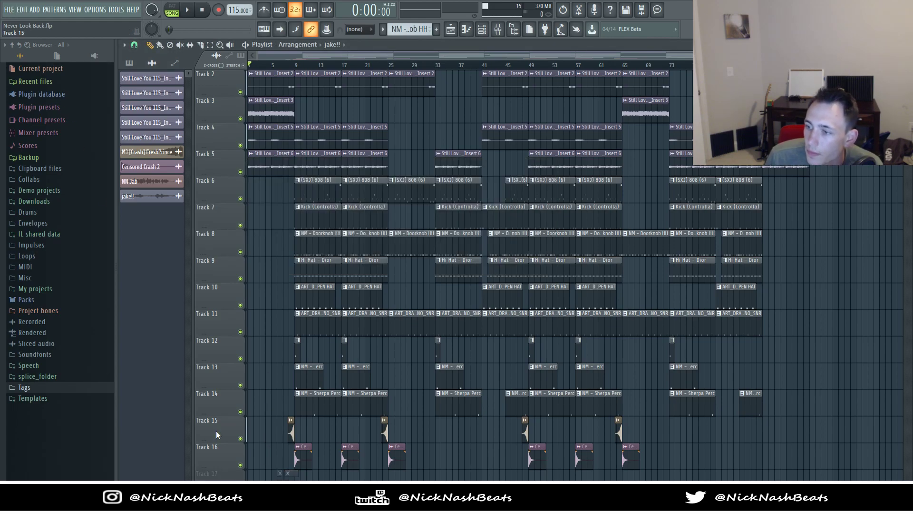
Step: Export the full song with the tag track muted as the untagged file Never Look Back
{"action": "left_click", "coordinate": [8, 10]}
{"action": "left_click", "coordinate": [106, 103]}
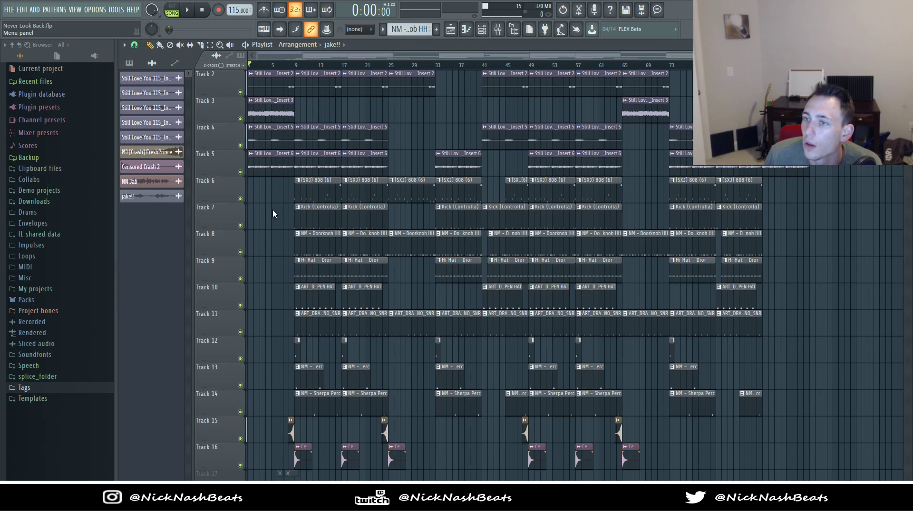
{"action": "left_click", "coordinate": [370, 222]}
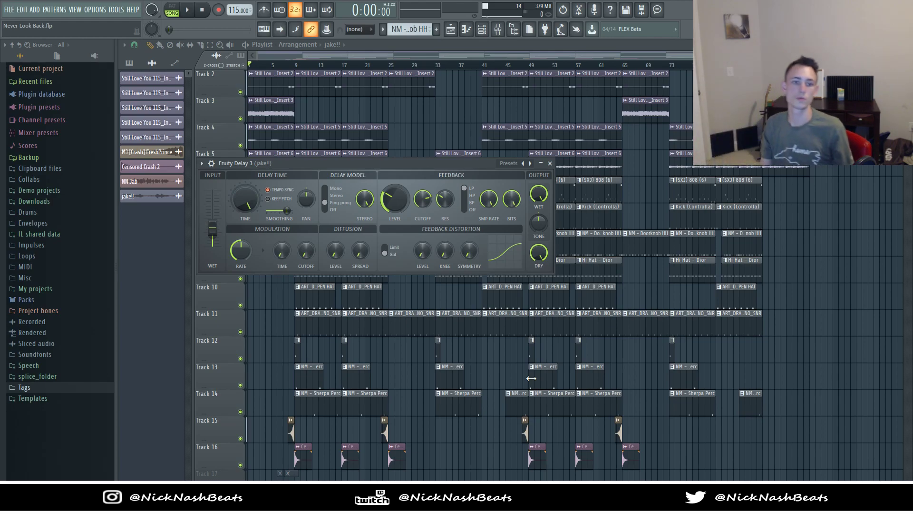
Step: Close the Fruity Delay 3 window and play back the arrangement, stopping in the second verse section
{"action": "left_click", "coordinate": [550, 163]}
{"action": "left_click", "coordinate": [187, 10]}
{"action": "left_click", "coordinate": [203, 12]}
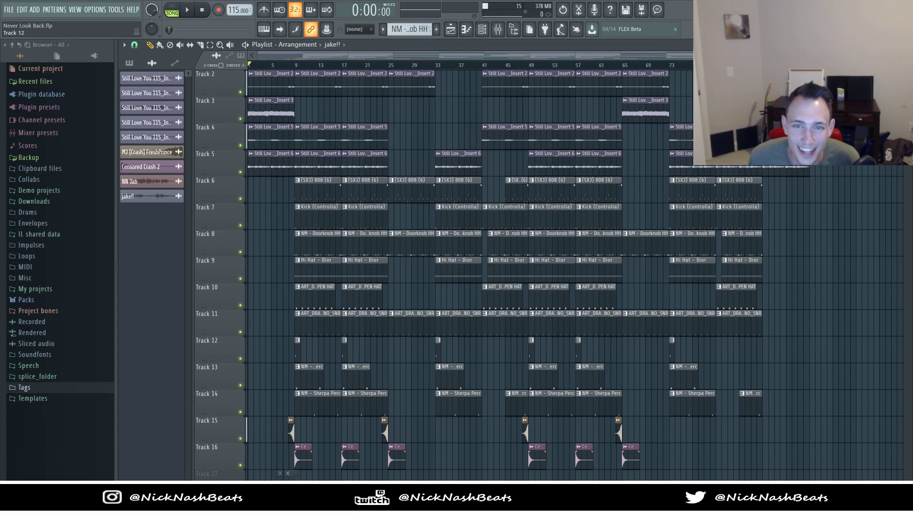
{"action": "left_click", "coordinate": [187, 10]}
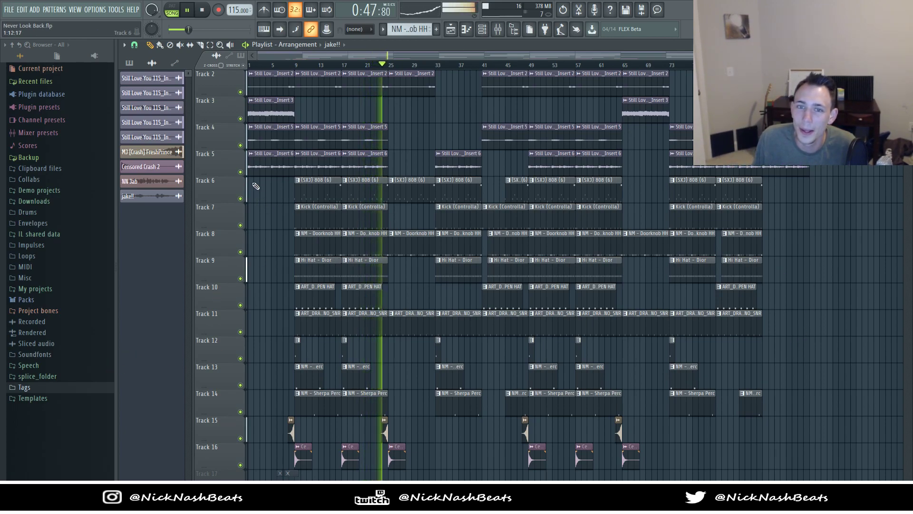
{"action": "key", "text": "space"}
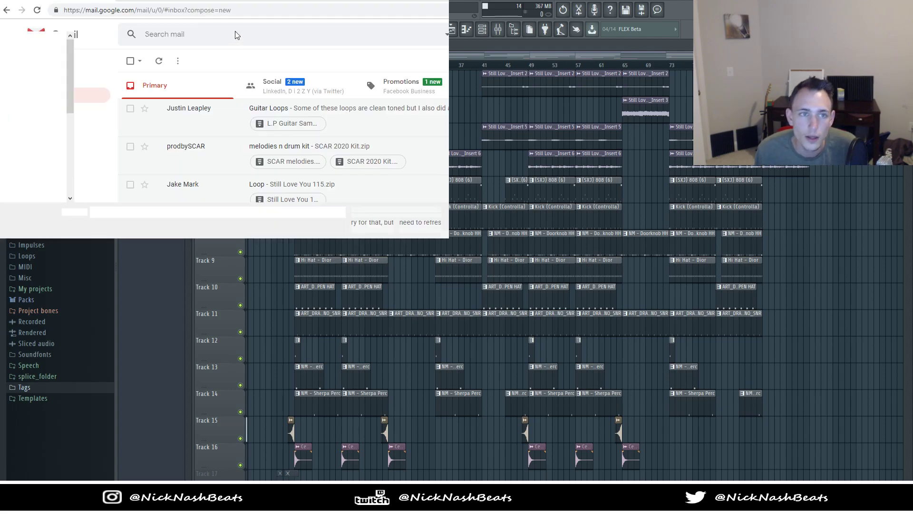
Step: Attach the tagged MP3 and the untagged Never Look Back file from the June beat folder to a new Gmail message
{"action": "left_click", "coordinate": [20, 126]}
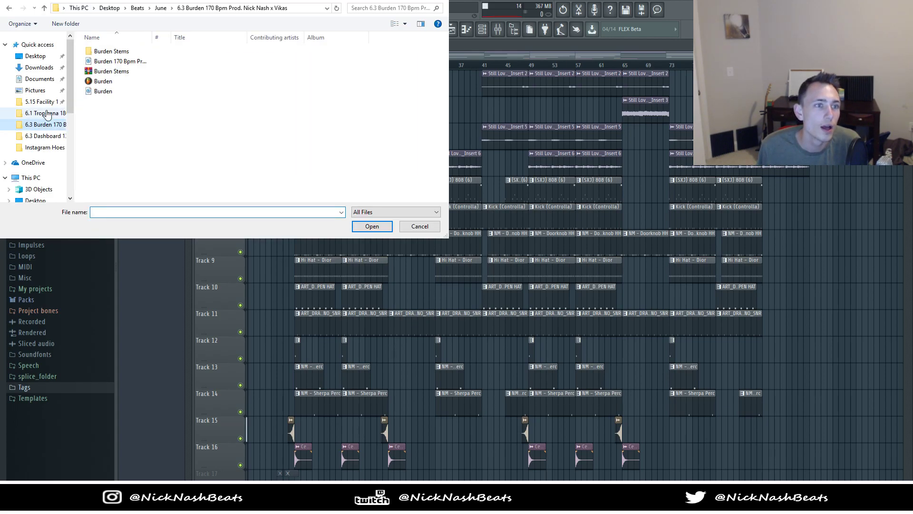
{"action": "left_click", "coordinate": [161, 8]}
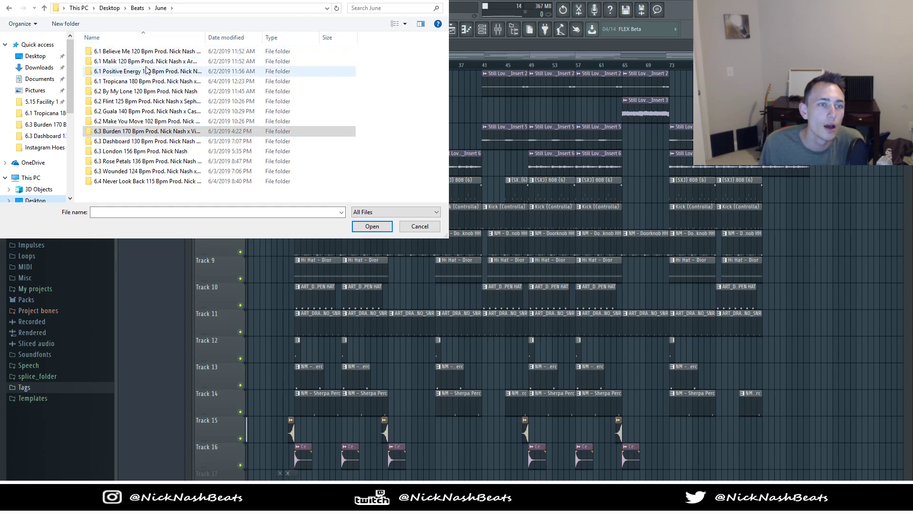
{"action": "double_click", "coordinate": [123, 183]}
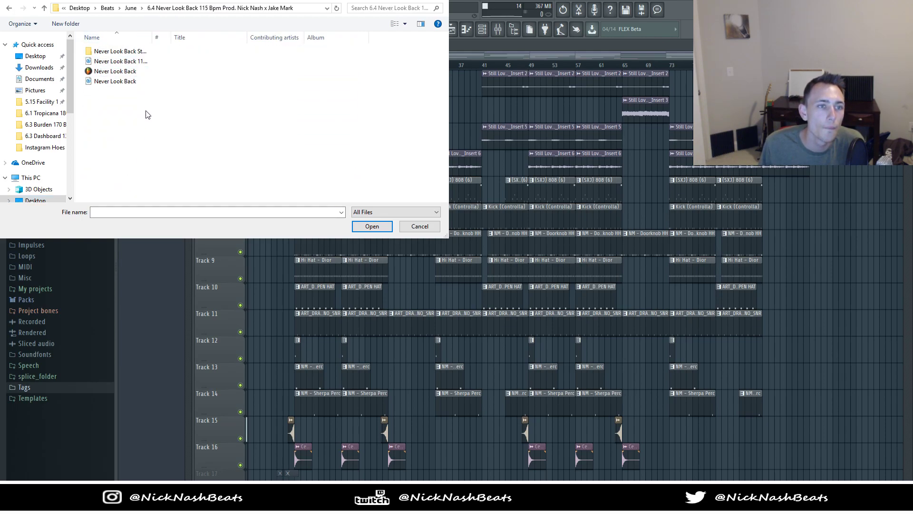
{"action": "left_click", "coordinate": [139, 63]}
{"action": "left_click", "coordinate": [135, 81], "text": "ctrl"}
{"action": "double_click", "coordinate": [136, 82]}
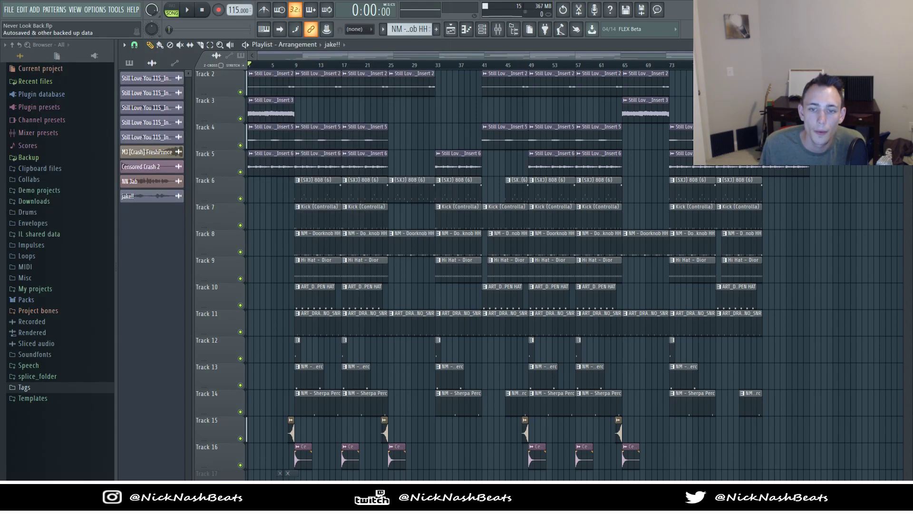
Step: Start a new empty project and bring up the e-mail's attachment file selection again
{"action": "key", "text": "ctrl+o"}
{"action": "double_click", "coordinate": [147, 84]}
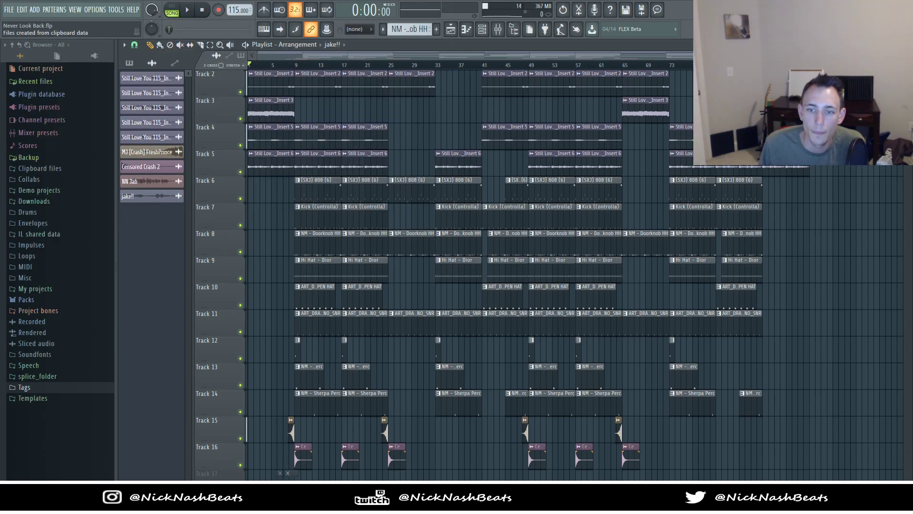
{"action": "key", "text": "ctrl+o"}
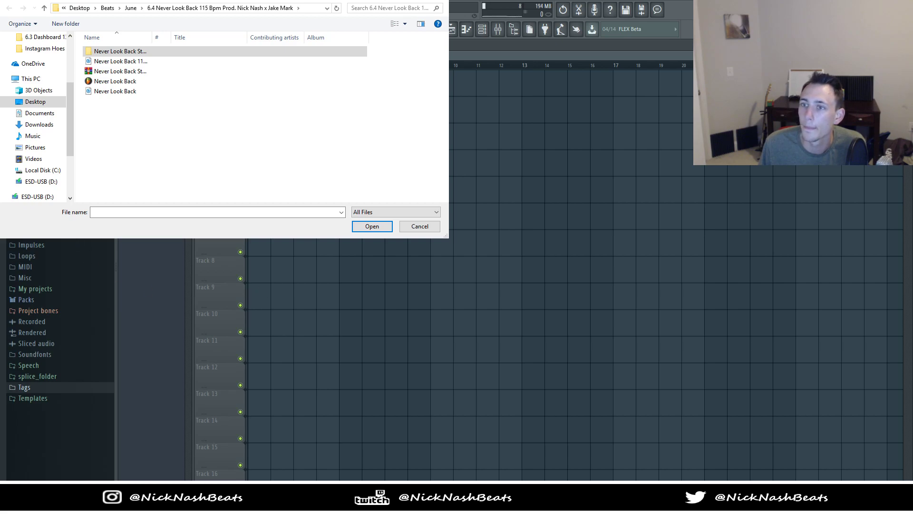
Step: Browse the Collabs folder to the Crucial_G#_130bpm stems and attach the Never Look Back Stems archive to the e-mail
{"action": "scroll", "coordinate": [41, 351], "scroll_direction": "up", "scroll_amount": 2}
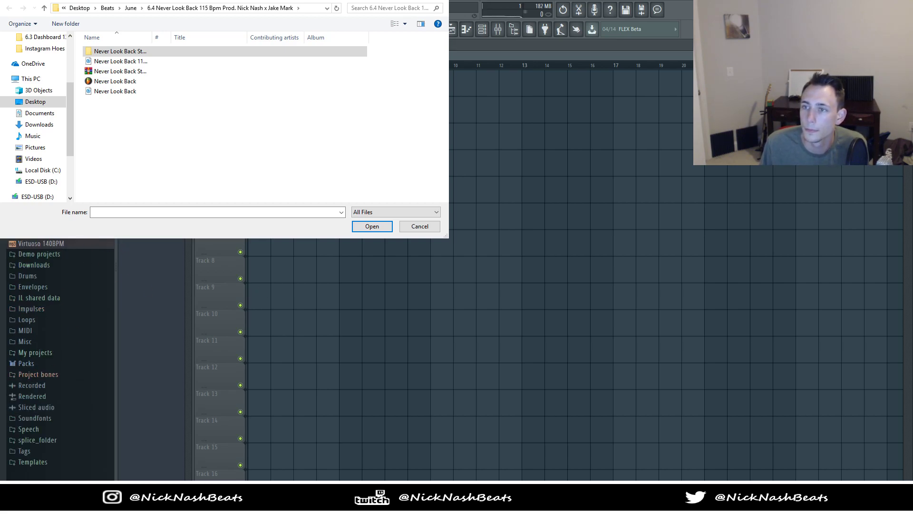
{"action": "scroll", "coordinate": [48, 262], "scroll_direction": "up", "scroll_amount": 1}
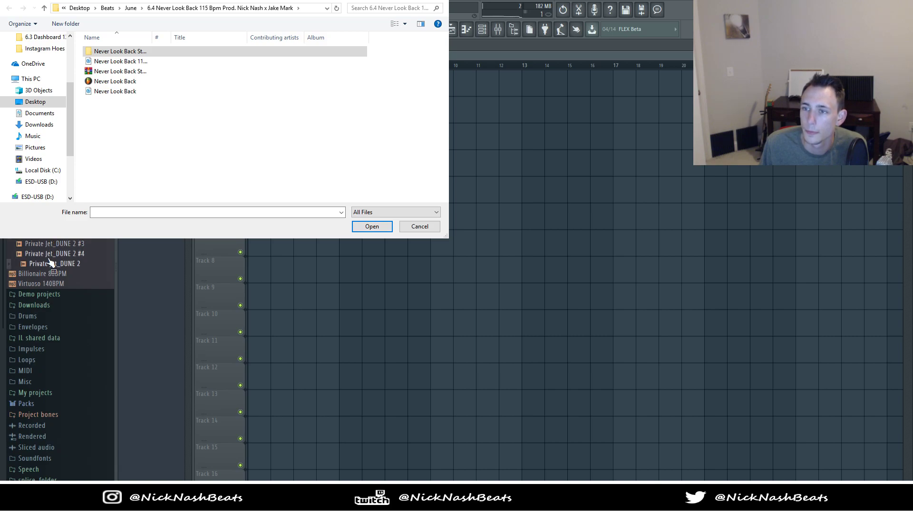
{"action": "scroll", "coordinate": [53, 250], "scroll_direction": "down", "scroll_amount": 2}
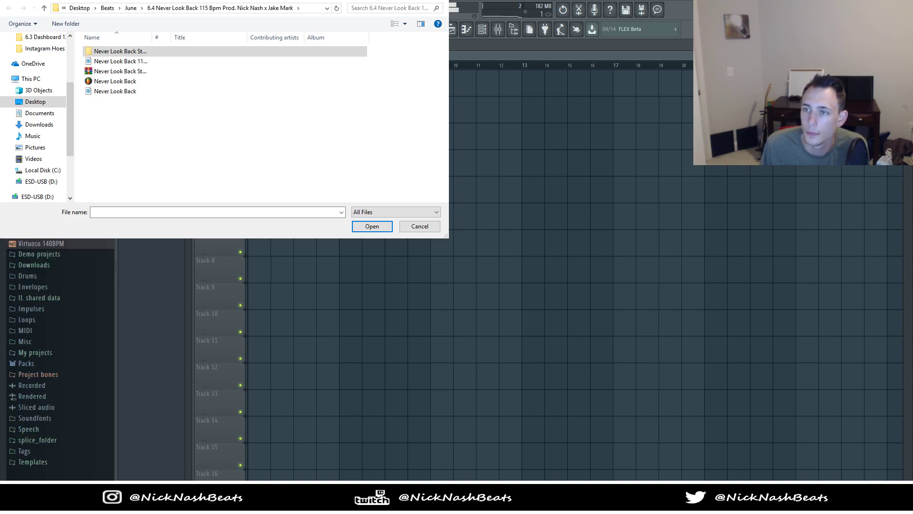
{"action": "scroll", "coordinate": [60, 357], "scroll_direction": "up", "scroll_amount": 3}
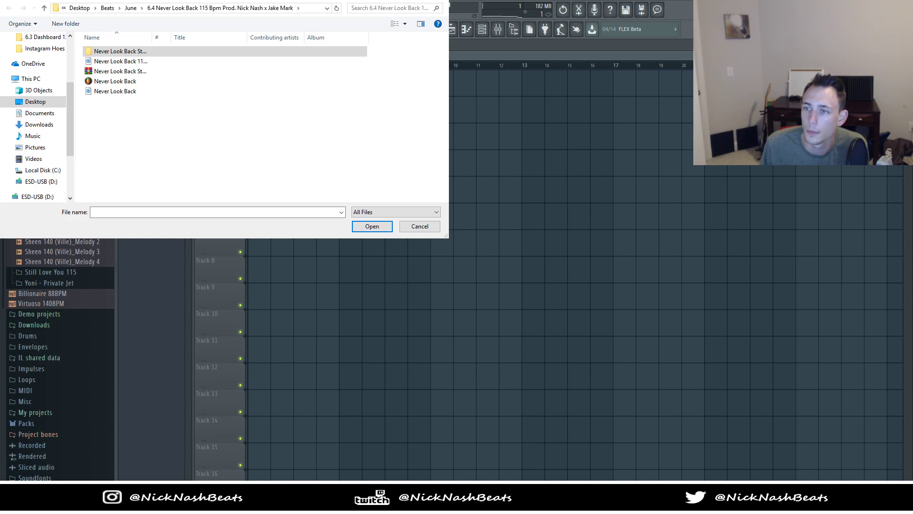
{"action": "scroll", "coordinate": [60, 357], "scroll_direction": "down", "scroll_amount": 3}
{"action": "scroll", "coordinate": [60, 357], "scroll_direction": "up", "scroll_amount": 2}
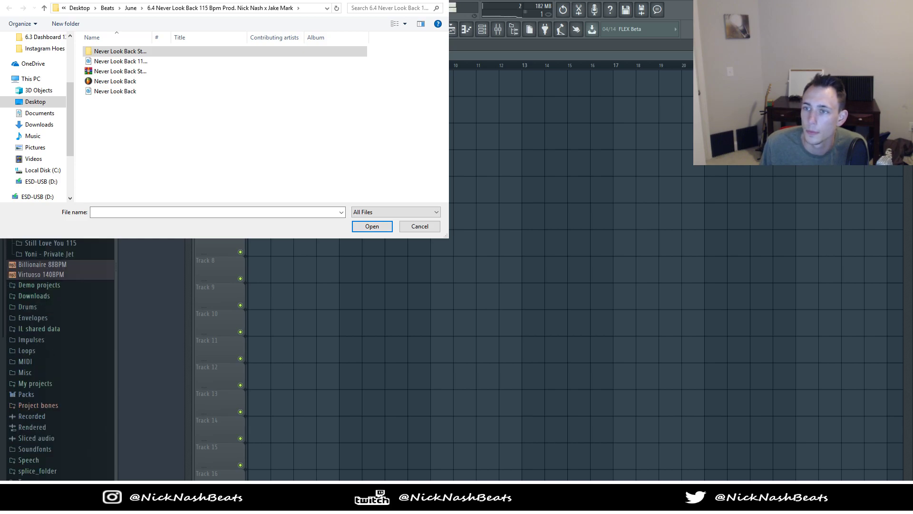
{"action": "scroll", "coordinate": [60, 357], "scroll_direction": "up", "scroll_amount": 2}
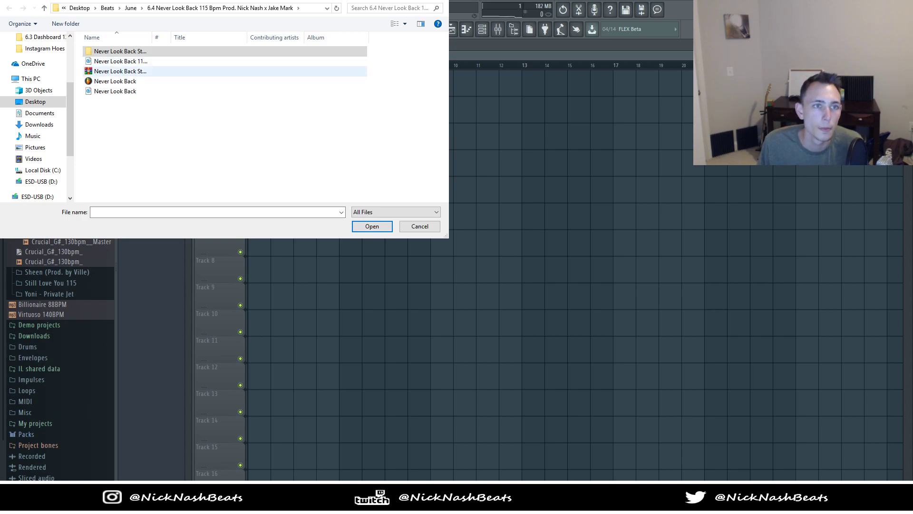
{"action": "double_click", "coordinate": [120, 71]}
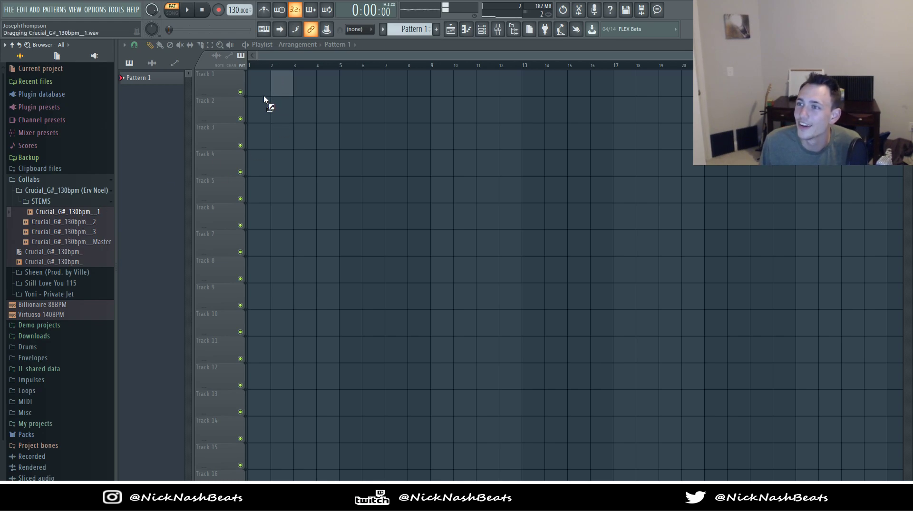
Step: Place the Crucial_G#_130bpm stems 1, 2 and 3 at bar 1 on playlist Tracks 1, 2 and 3
{"action": "left_click_drag", "start_coordinate": [264, 98], "coordinate": [252, 78]}
{"action": "left_click_drag", "start_coordinate": [256, 110], "coordinate": [256, 111]}
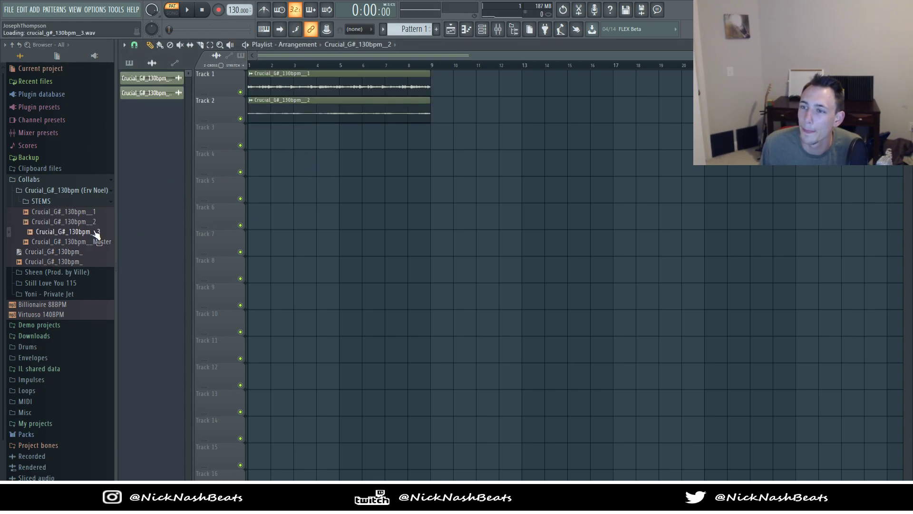
{"action": "left_click_drag", "start_coordinate": [252, 141], "coordinate": [252, 141]}
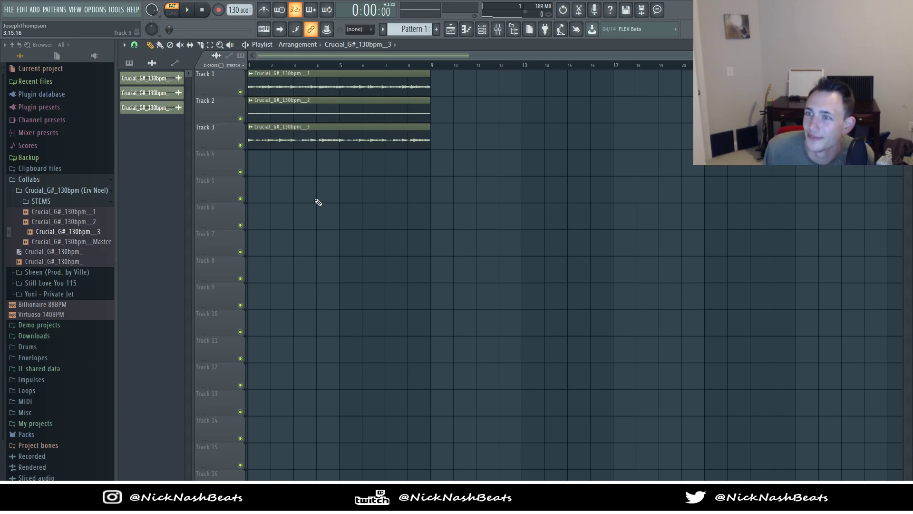
{"action": "key", "text": "ctrl+a"}
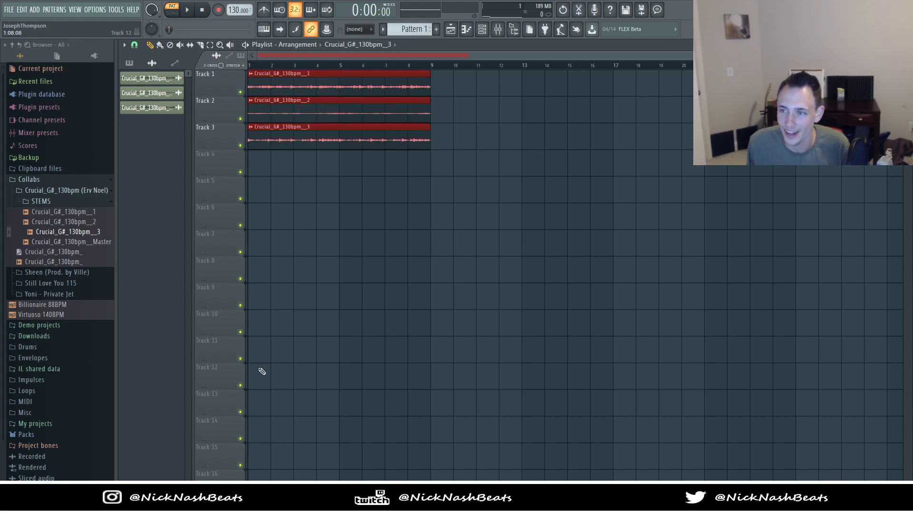
{"action": "left_click", "coordinate": [67, 200]}
{"action": "right_click", "coordinate": [501, 242]}
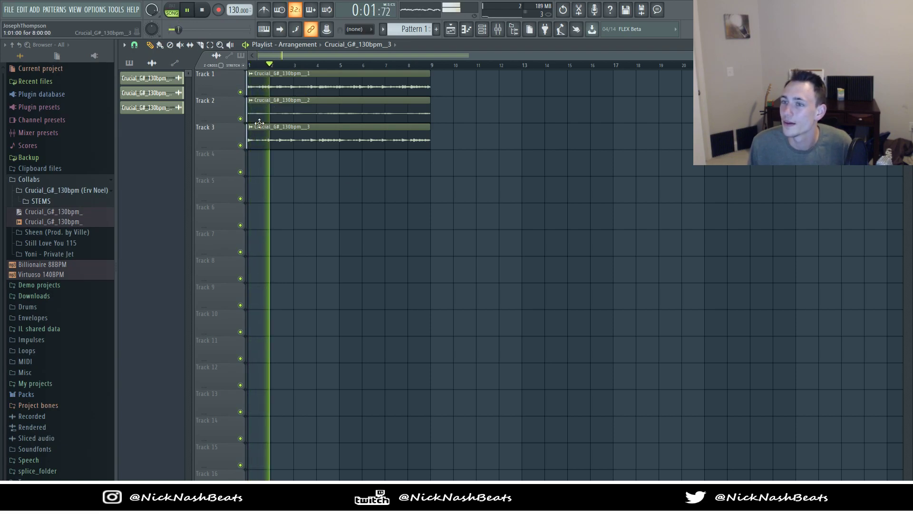
Step: Place a Pattern 1 clip at bar 1 of playlist Track 4 and collapse the STEMS folder in the browser
{"action": "left_click", "coordinate": [55, 201]}
{"action": "left_click", "coordinate": [413, 30]}
{"action": "left_click", "coordinate": [260, 164]}
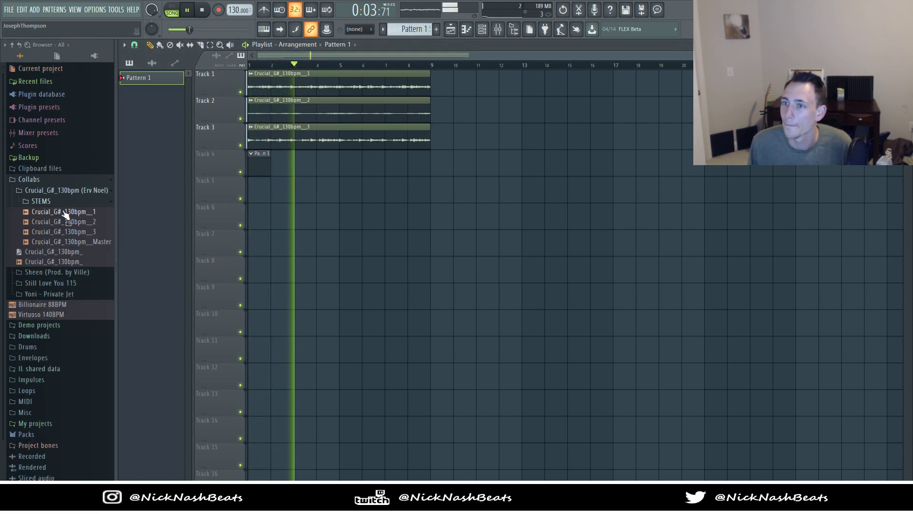
{"action": "left_click", "coordinate": [57, 201]}
{"action": "right_click", "coordinate": [544, 213]}
Step: Show all channels in the Channel rack and delete the default Sampler channel
{"action": "key", "text": "F6"}
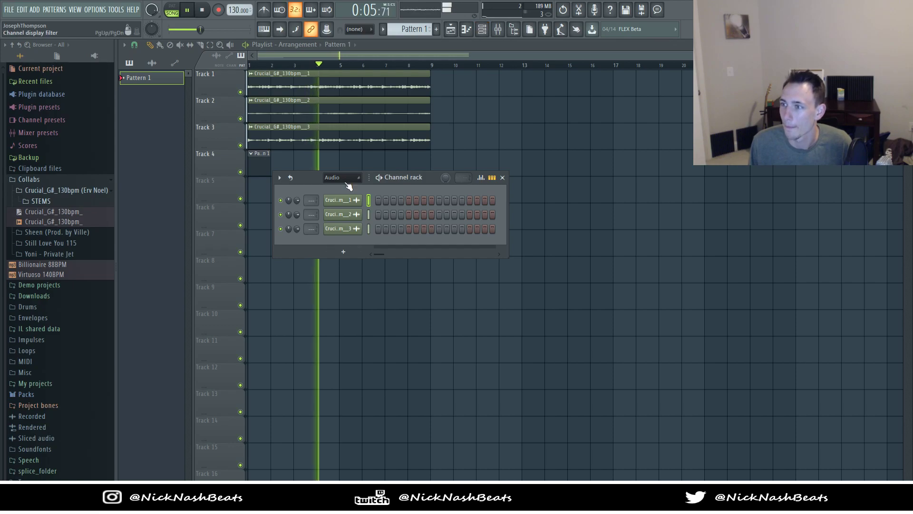
{"action": "scroll", "coordinate": [344, 179], "scroll_direction": "up", "scroll_amount": 1}
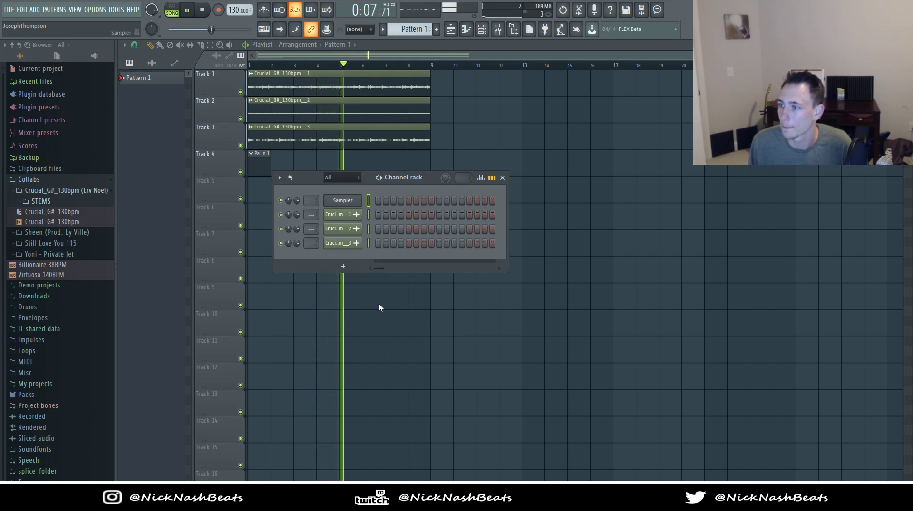
{"action": "key", "text": "alt+Delete"}
Step: Select the three Crucial stem channels and route them to mixer tracks 1 to 3
{"action": "double_click", "coordinate": [368, 200]}
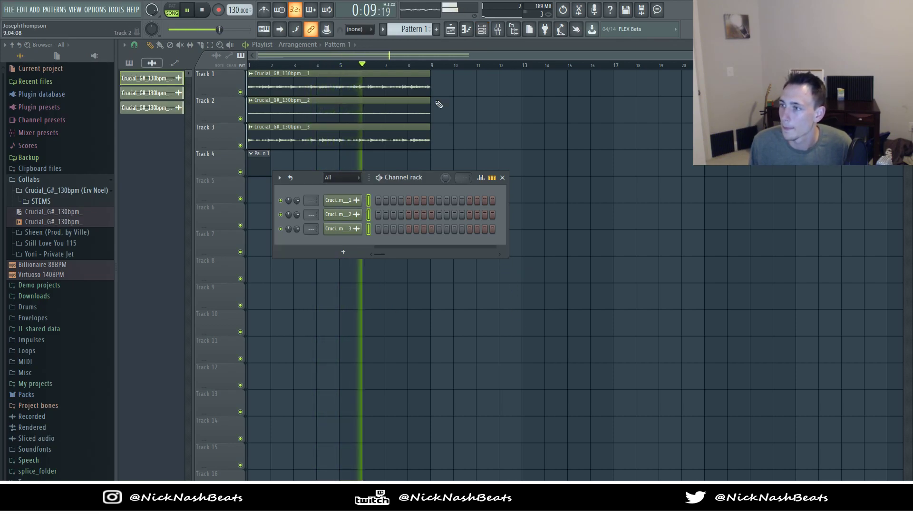
{"action": "left_click", "coordinate": [497, 30]}
{"action": "key", "text": "ctrl+shift+l"}
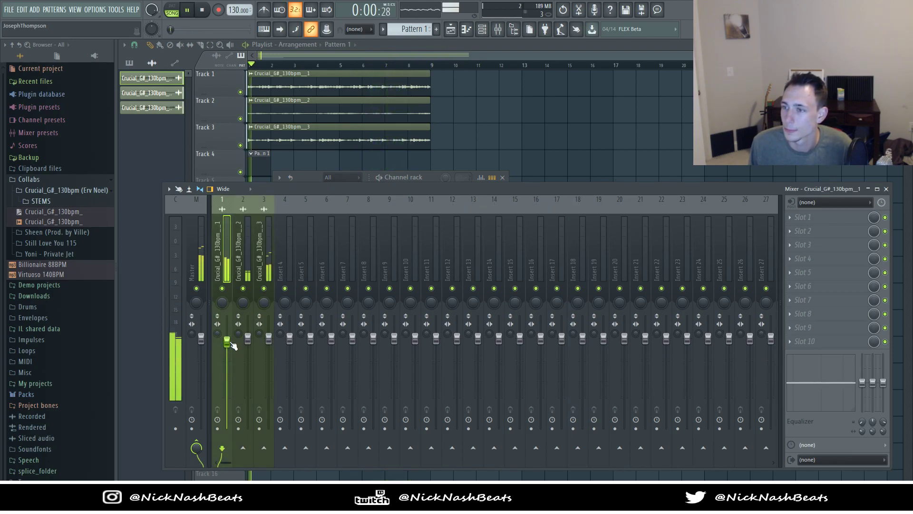
Step: Lower the mixer faders of Crucial stems 2 and 3, bringing stem 3 down the most, and stop playback
{"action": "left_click_drag", "start_coordinate": [268, 337], "coordinate": [268, 343]}
{"action": "left_click_drag", "start_coordinate": [248, 338], "coordinate": [248, 339]}
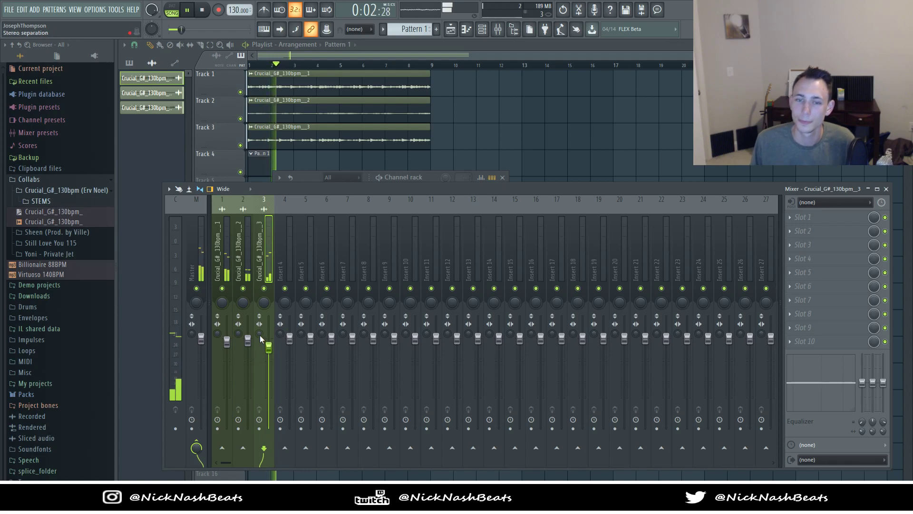
{"action": "key", "text": "space"}
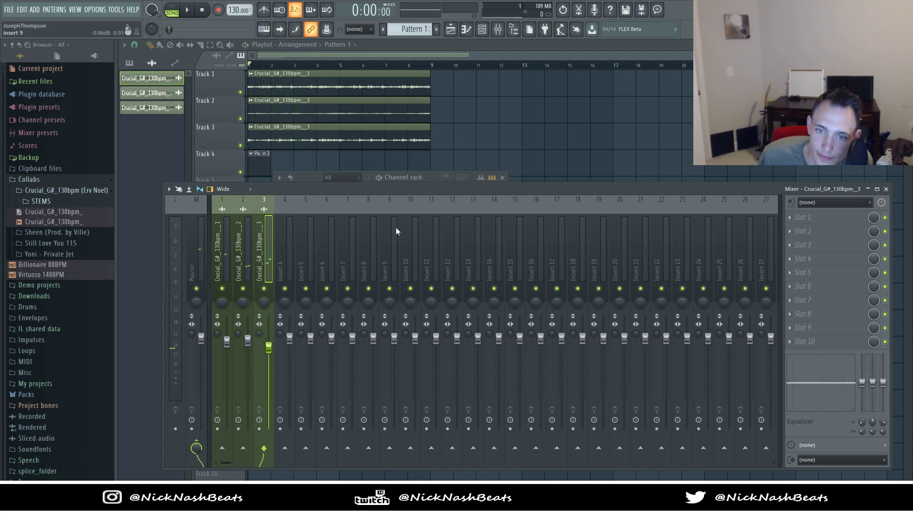
Step: Play the loop with the Channel rack open and collapse the Collabs folder in the browser
{"action": "right_click", "coordinate": [590, 164]}
{"action": "left_click", "coordinate": [482, 30]}
{"action": "key", "text": "space"}
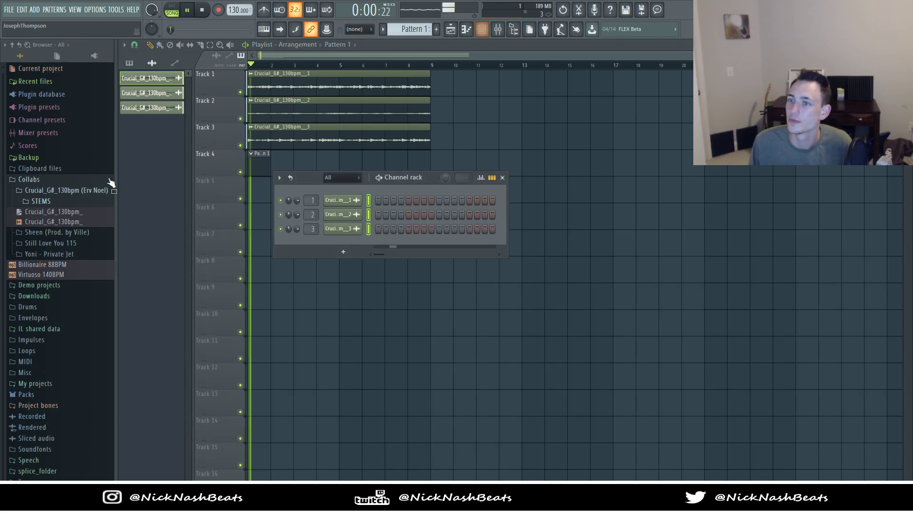
{"action": "left_click", "coordinate": [61, 191]}
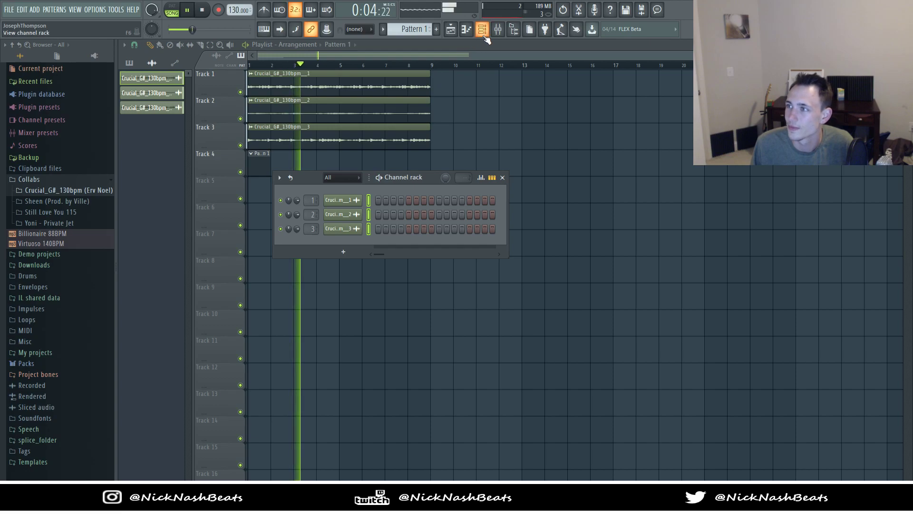
{"action": "left_click", "coordinate": [90, 181]}
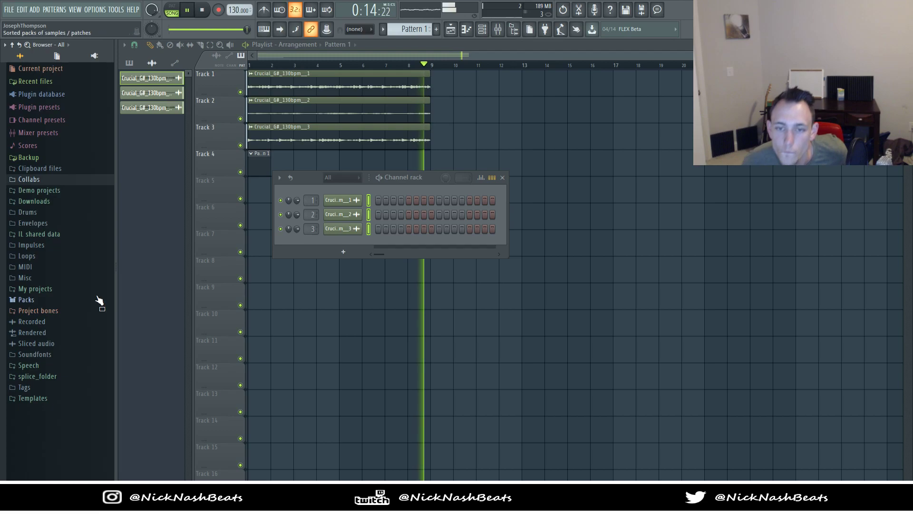
{"action": "left_click", "coordinate": [502, 177]}
{"action": "left_click", "coordinate": [482, 29]}
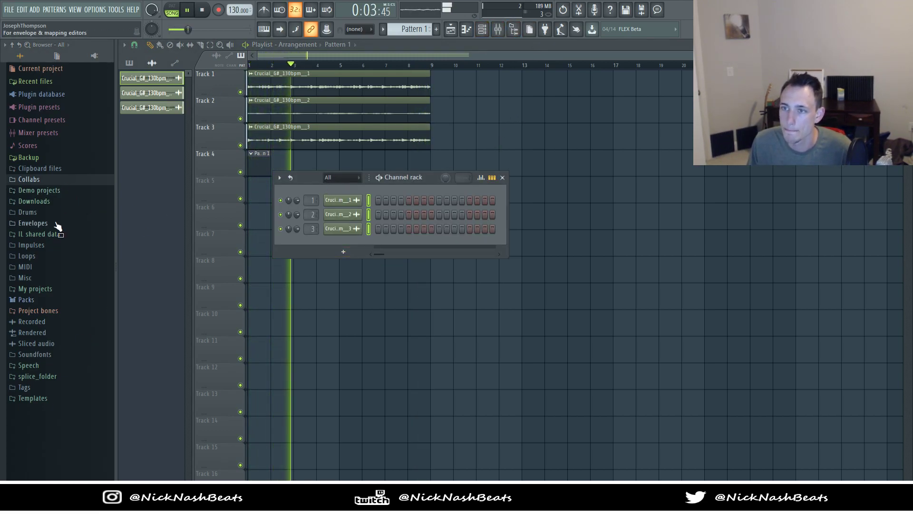
Step: Audition the ART_VICE CITY_808 sample from the BASS folder of the IBEENART drum kit
{"action": "left_click", "coordinate": [28, 212]}
{"action": "left_click", "coordinate": [47, 278]}
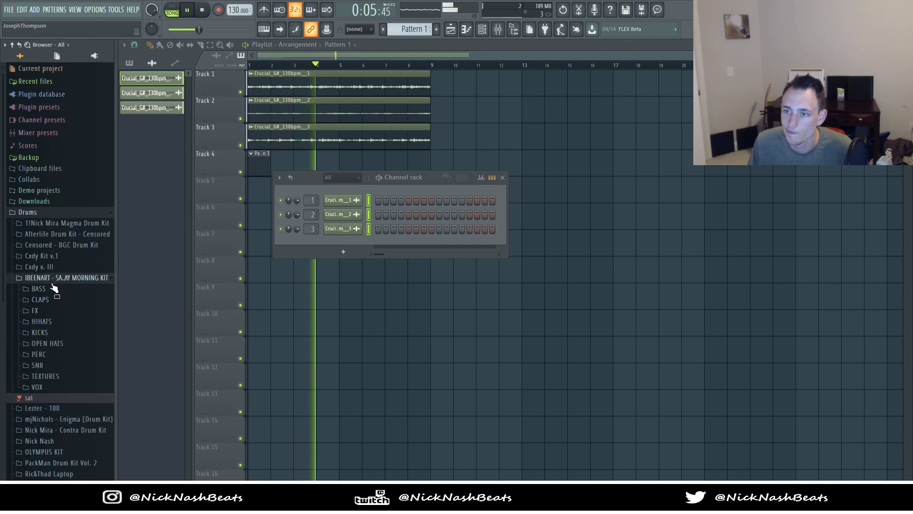
{"action": "left_click", "coordinate": [52, 288]}
{"action": "left_click", "coordinate": [59, 359]}
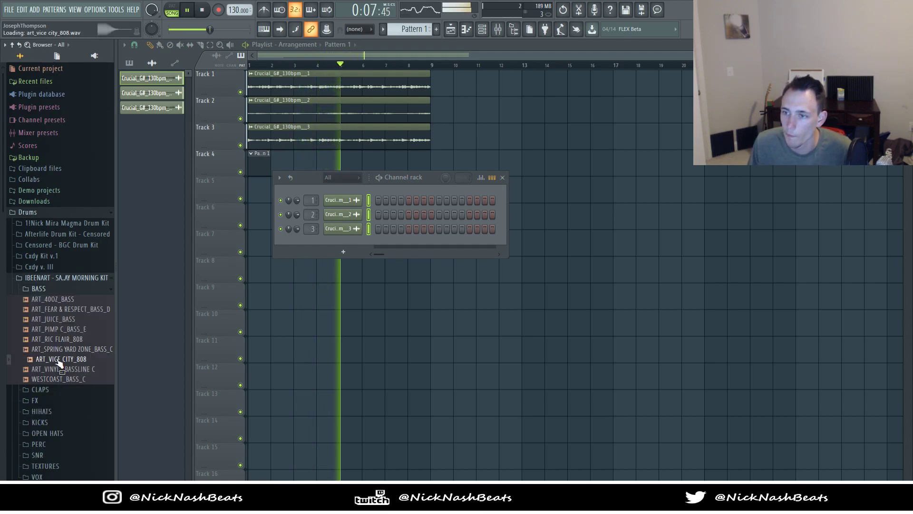
Step: Add the ART_RIC FLAIR_808 sample as a new channel and record a six-note melody of C#5, G#5 and A5 notes in its piano roll
{"action": "left_click_drag", "start_coordinate": [61, 339], "coordinate": [352, 244]}
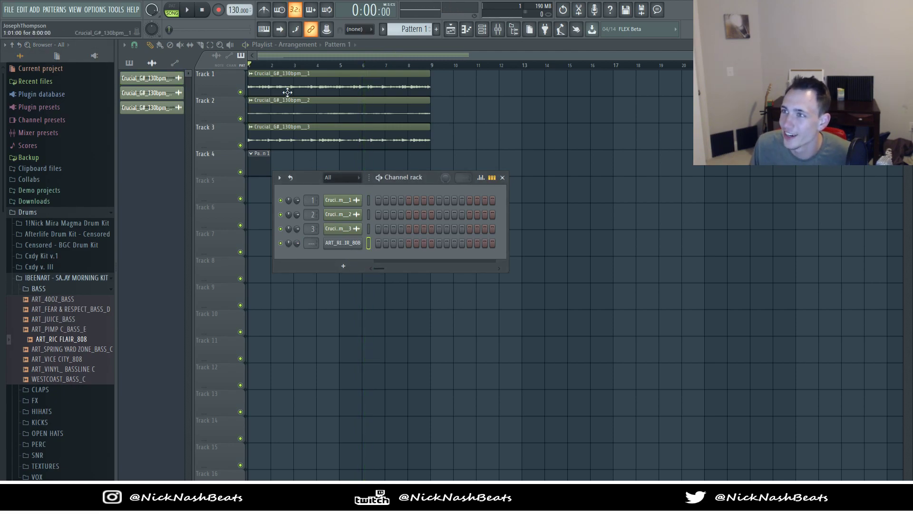
{"action": "key", "text": "F7"}
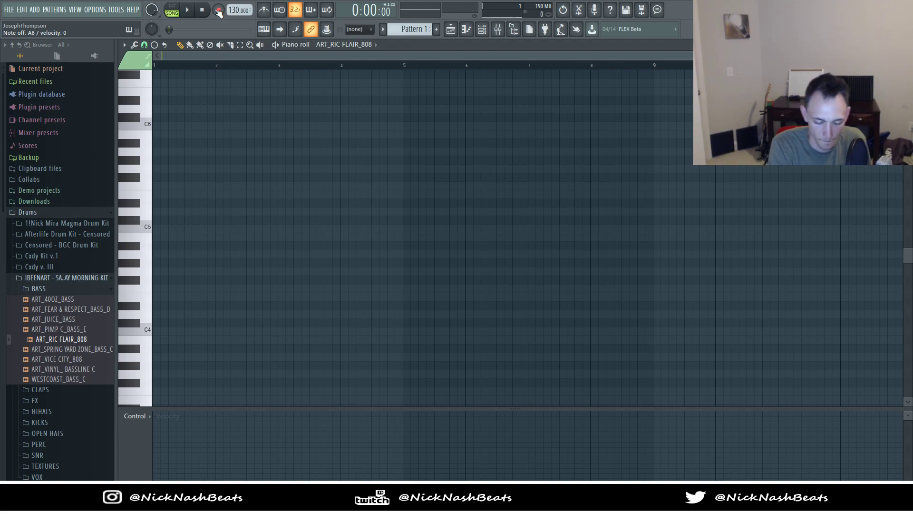
{"action": "key", "text": "space"}
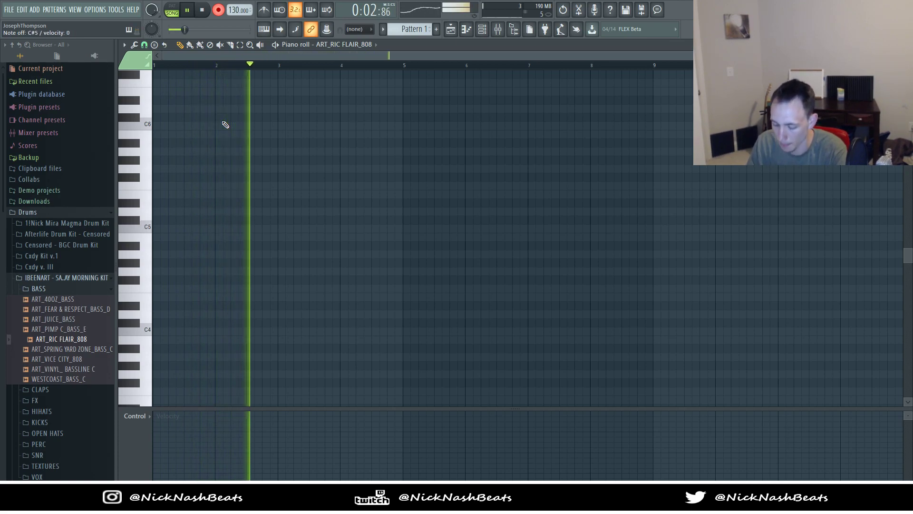
{"action": "key", "text": "space"}
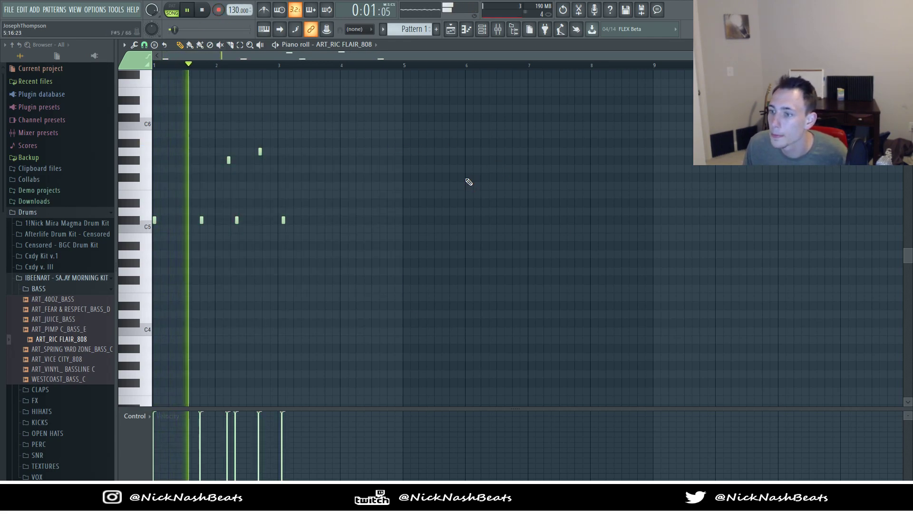
Step: Shift the late C#5 and A5 notes in bars 2 and 3 slightly earlier, with the last C#5 starting on bar 3
{"action": "scroll", "coordinate": [231, 176], "scroll_direction": "up", "scroll_amount": 3}
{"action": "scroll", "coordinate": [231, 176], "scroll_direction": "up", "scroll_amount": 1}
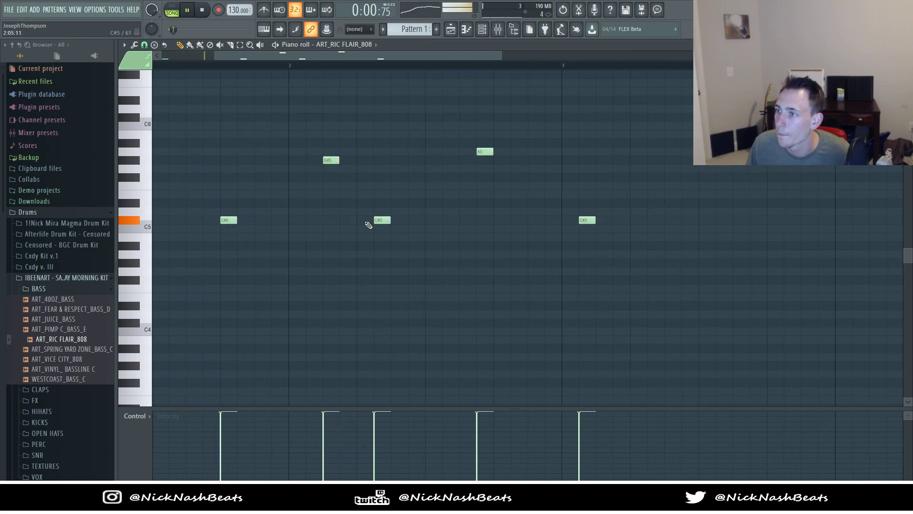
{"action": "scroll", "coordinate": [377, 202], "scroll_direction": "down", "scroll_amount": 3}
{"action": "left_click_drag", "start_coordinate": [404, 220], "coordinate": [397, 219]}
{"action": "left_click", "coordinate": [490, 31]}
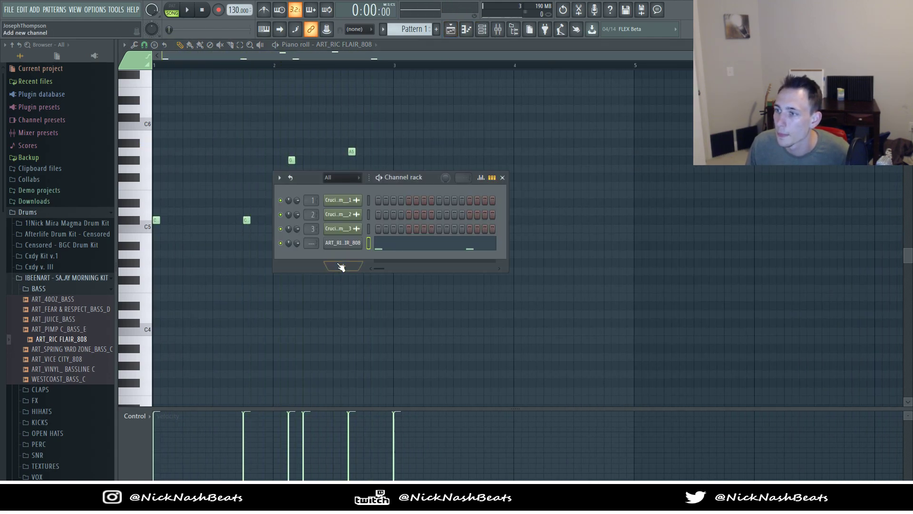
{"action": "left_click", "coordinate": [389, 305]}
Step: Replace the A5 note in bar 2 with a D#5 note at the same position while the loop plays
{"action": "key", "text": "space"}
{"action": "scroll", "coordinate": [635, 117], "scroll_direction": "down", "scroll_amount": 1}
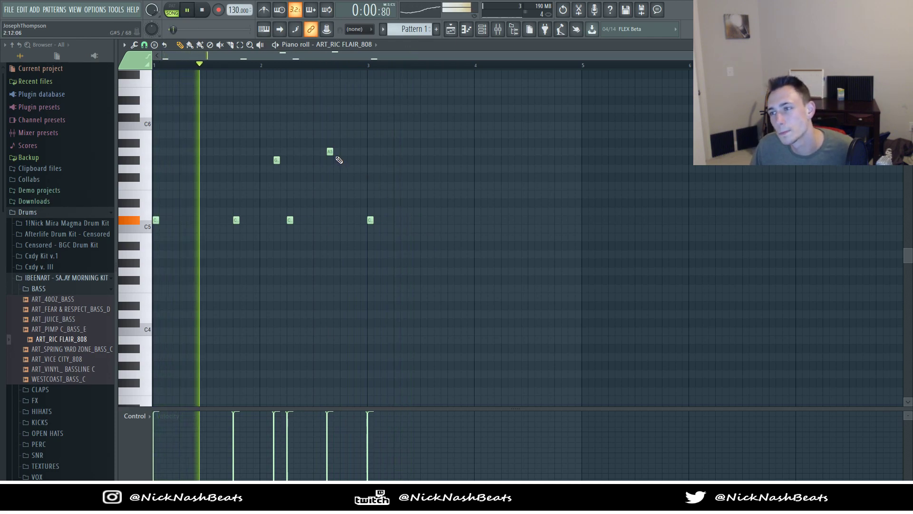
{"action": "left_click_drag", "start_coordinate": [330, 151], "coordinate": [330, 135]}
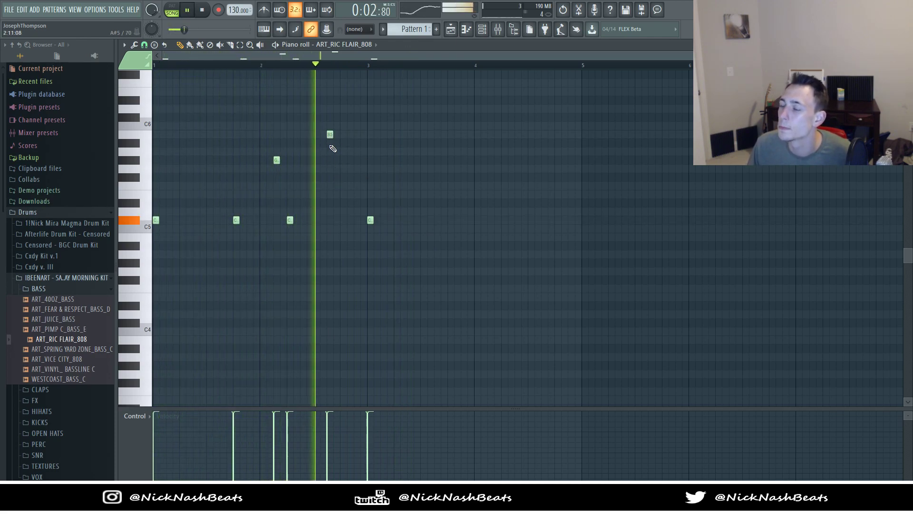
{"action": "right_click", "coordinate": [330, 134]}
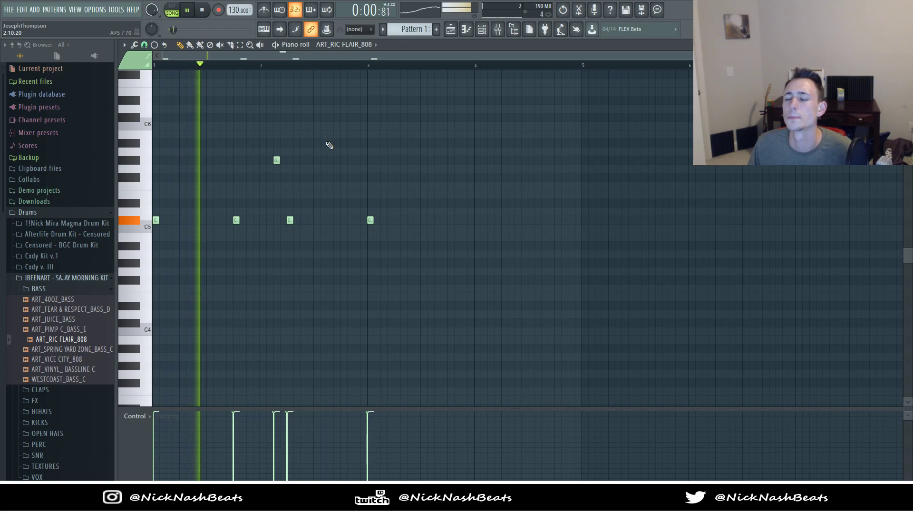
{"action": "left_click", "coordinate": [328, 176]}
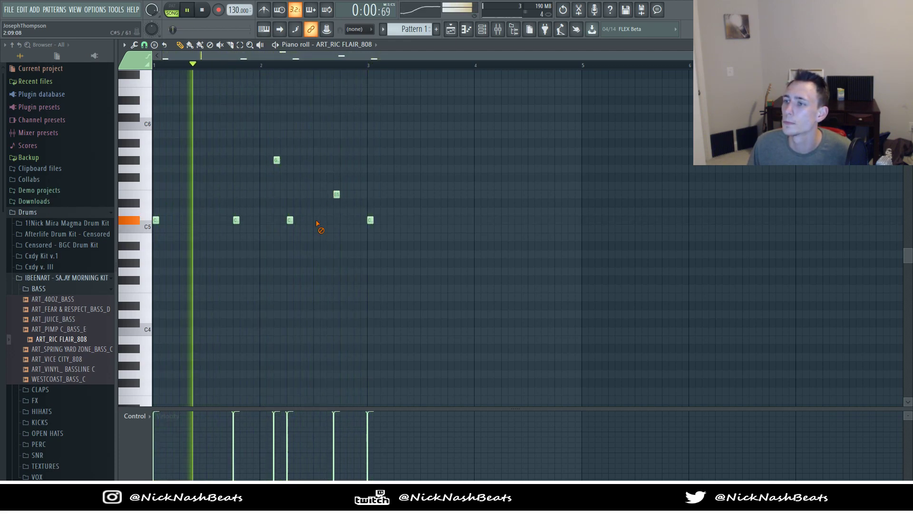
{"action": "left_click", "coordinate": [330, 194]}
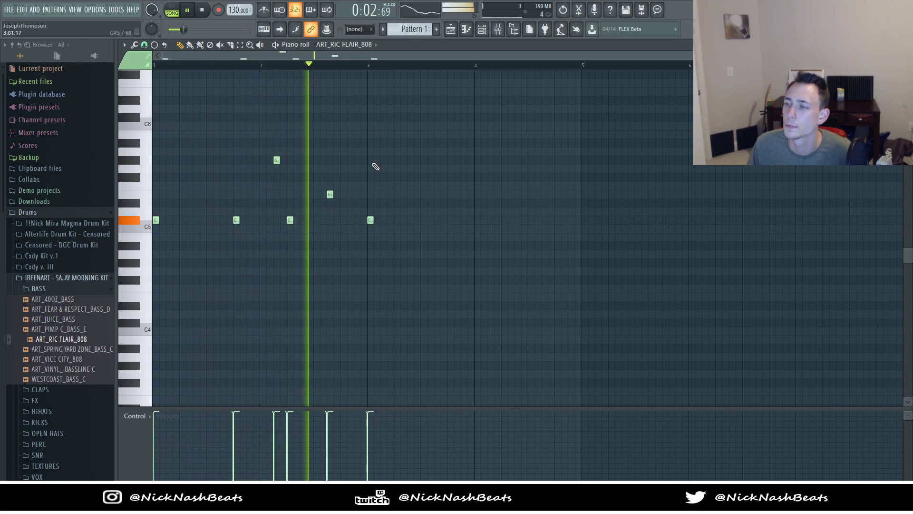
{"action": "left_click_drag", "start_coordinate": [333, 194], "coordinate": [333, 202]}
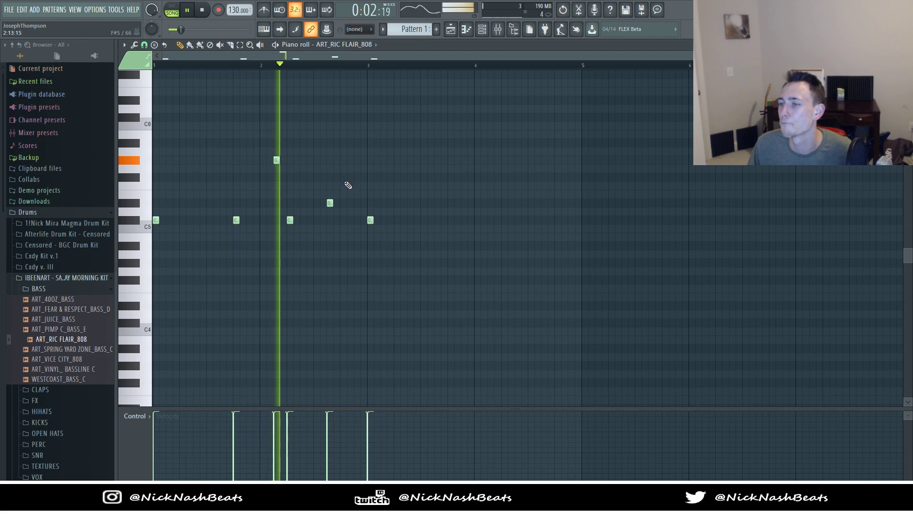
Step: Extend the 808 melody with a C#5 note late in bar 3 and two B4 notes in bar 4
{"action": "left_click", "coordinate": [451, 220]}
{"action": "key", "text": "space"}
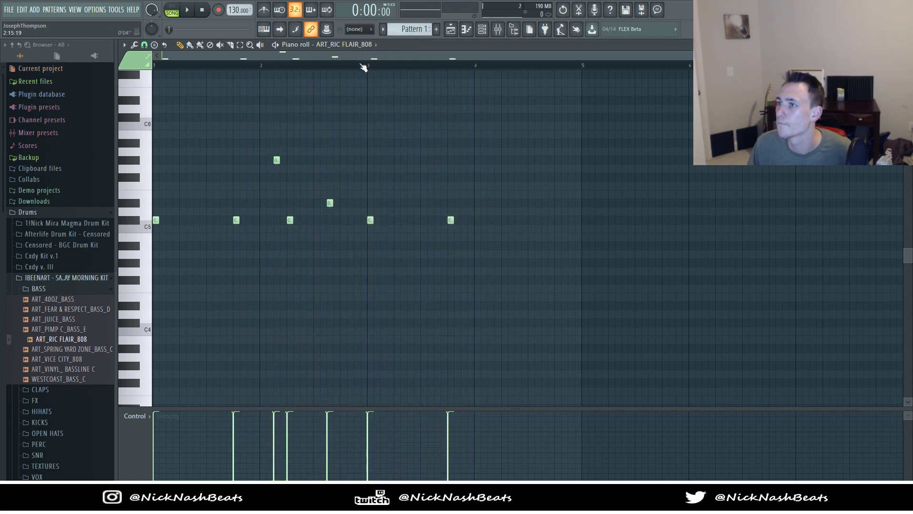
{"action": "left_click", "coordinate": [505, 237]}
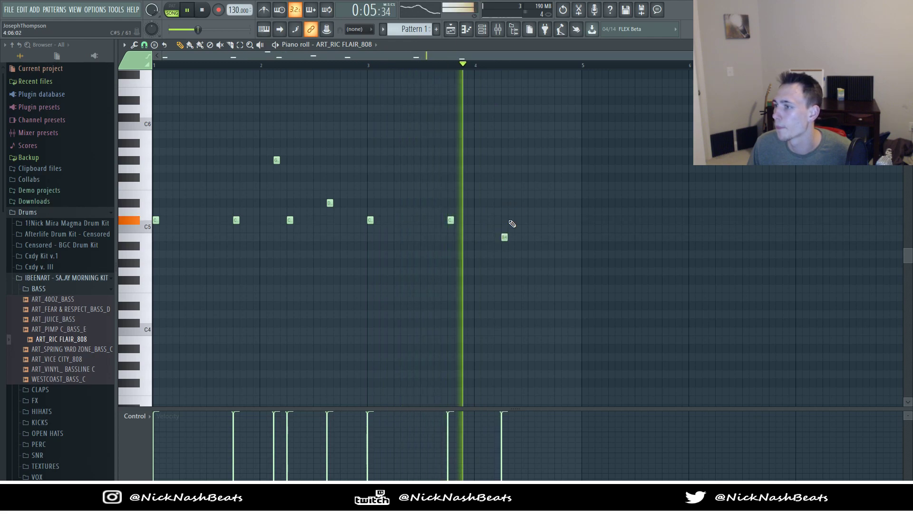
{"action": "left_click", "coordinate": [544, 237]}
Step: Duplicate the four-bar 808 melody into bars 5 to 8 and add an extra C#5 note in bar 7
{"action": "left_click_drag", "start_coordinate": [636, 106], "coordinate": [166, 228]}
{"action": "key", "text": "space"}
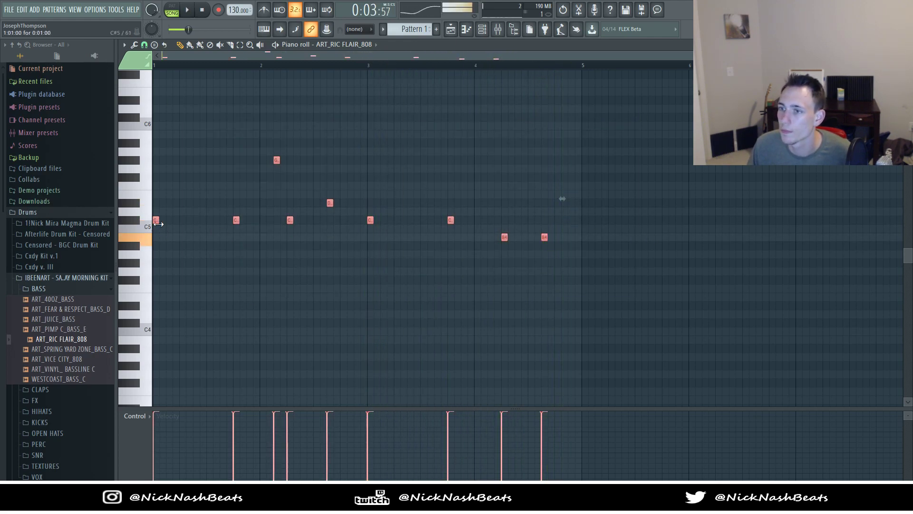
{"action": "key", "text": "ctrl+b"}
{"action": "left_click_drag", "start_coordinate": [611, 220], "coordinate": [584, 220]}
{"action": "left_click", "coordinate": [491, 167], "text": "ctrl"}
{"action": "scroll", "coordinate": [476, 138], "scroll_direction": "down", "scroll_amount": 2}
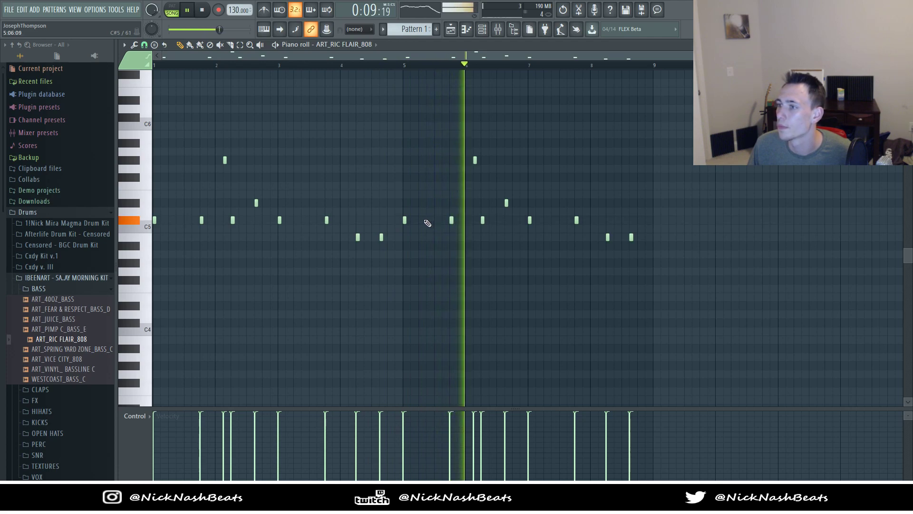
{"action": "left_click", "coordinate": [549, 219]}
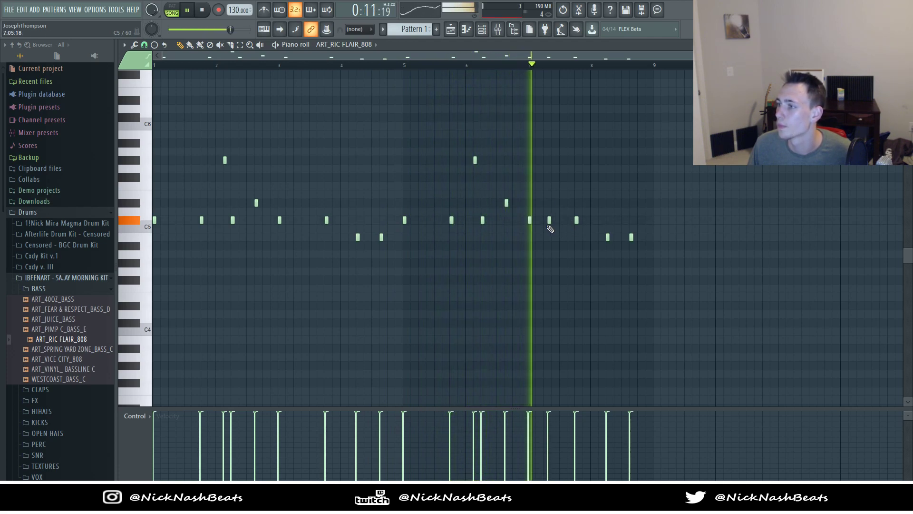
Step: Move the second 808 note of bar 7 slightly later and raise the note following it an octave to C#6
{"action": "key", "text": "space"}
{"action": "left_click_drag", "start_coordinate": [548, 221], "coordinate": [553, 221]}
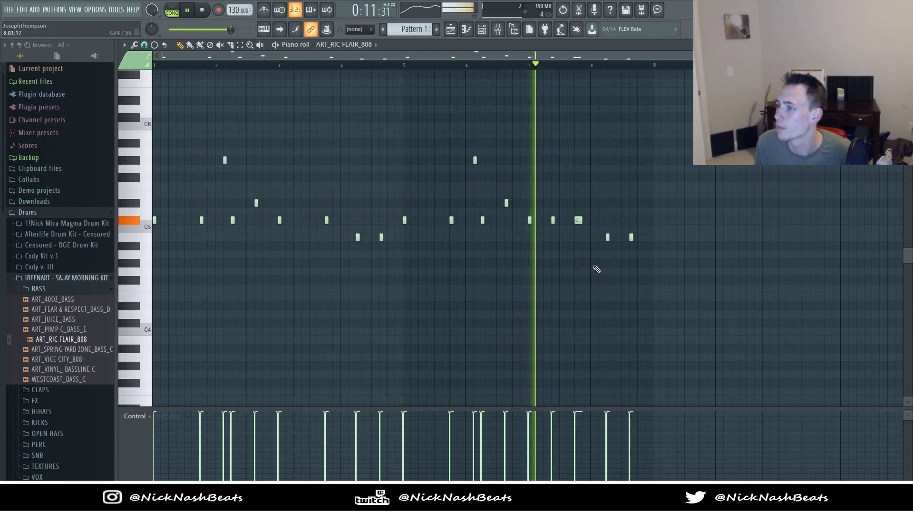
{"action": "key", "text": "ctrl+Up"}
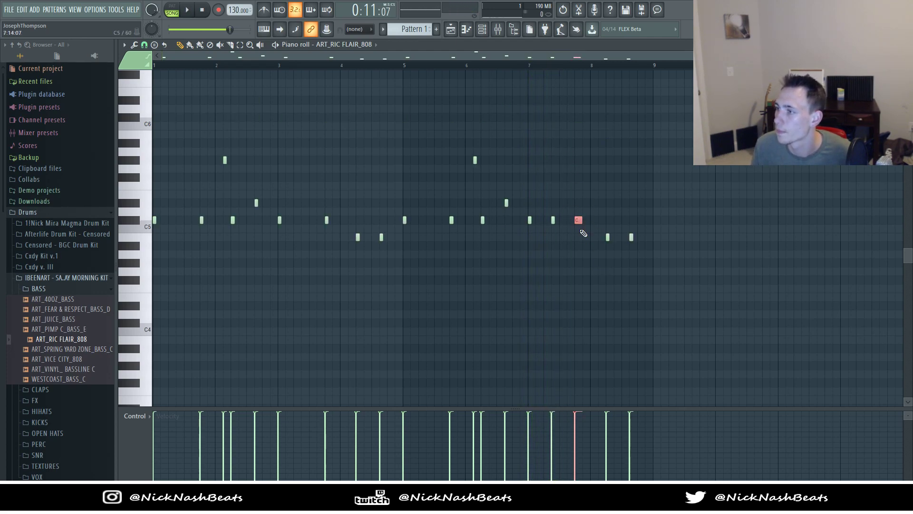
{"action": "left_click", "coordinate": [600, 177], "text": "ctrl"}
{"action": "key", "text": "space"}
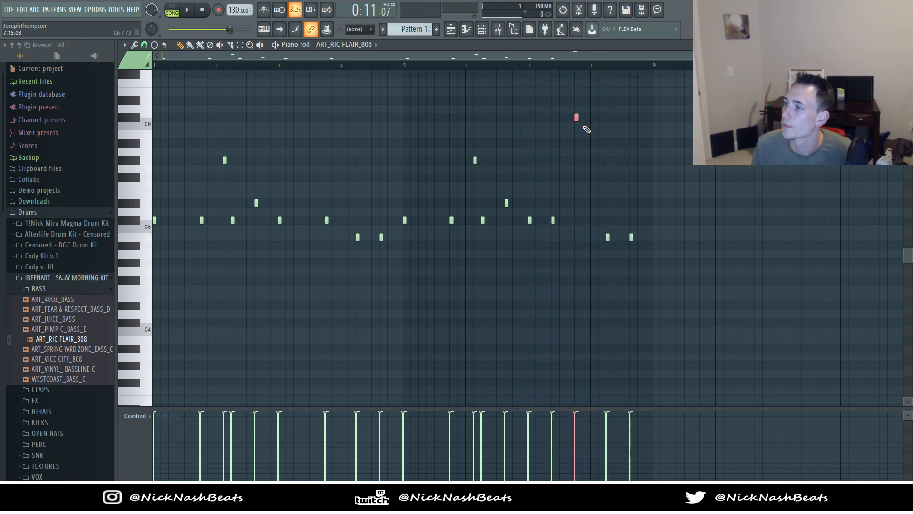
Step: Add a short C#5 808 note just after the C#6 note near the end of bar 7 and play the result
{"action": "key", "text": "space"}
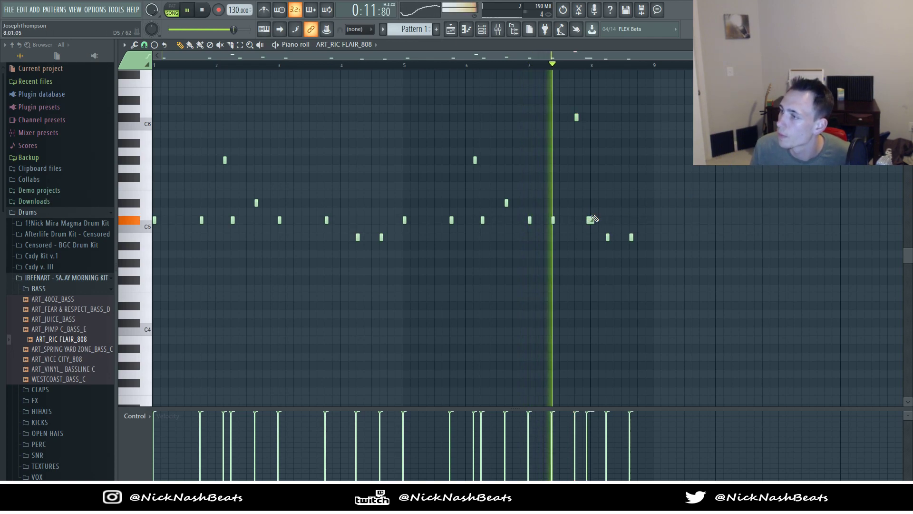
{"action": "key", "text": "space"}
{"action": "left_click", "coordinate": [585, 220]}
{"action": "key", "text": "space"}
{"action": "left_click_drag", "start_coordinate": [565, 113], "coordinate": [609, 218]}
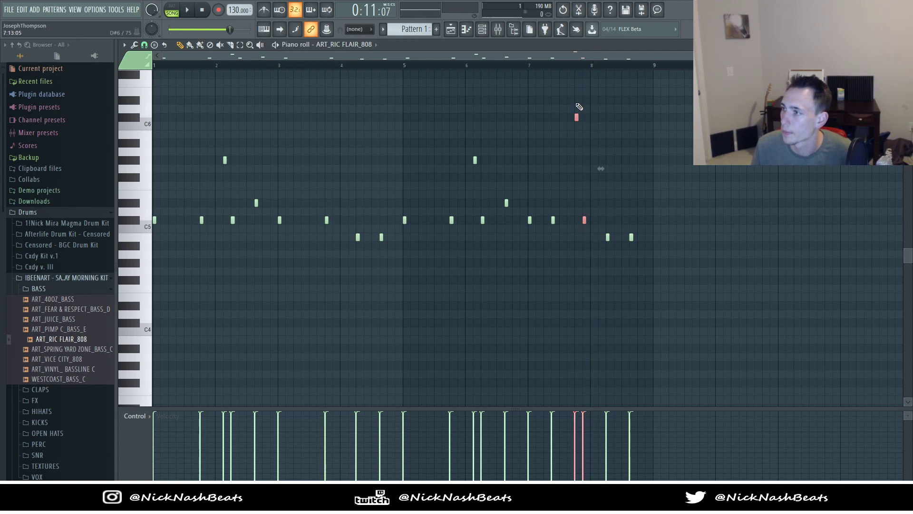
{"action": "key", "text": "space"}
{"action": "scroll", "coordinate": [647, 228], "scroll_direction": "up", "scroll_amount": 3}
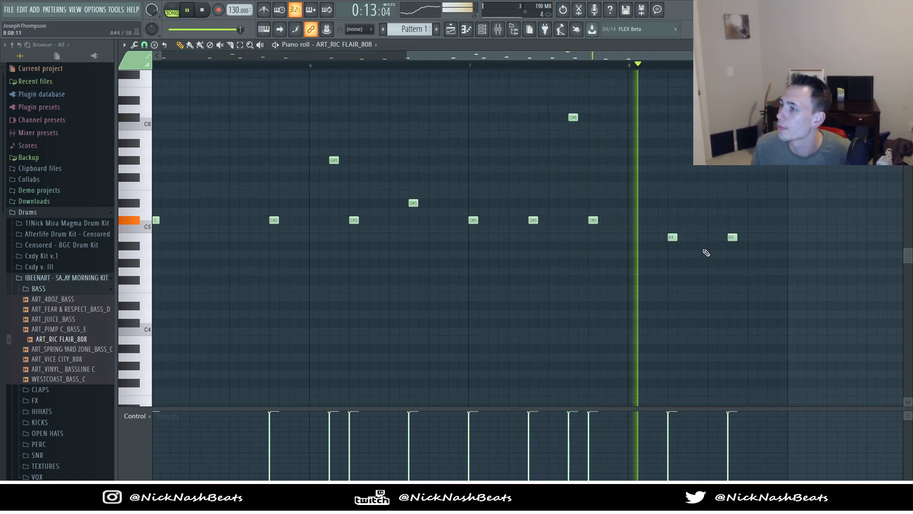
Step: Lower the last 808 note in bar 8 by two semitones to A4
{"action": "right_click", "coordinate": [730, 238]}
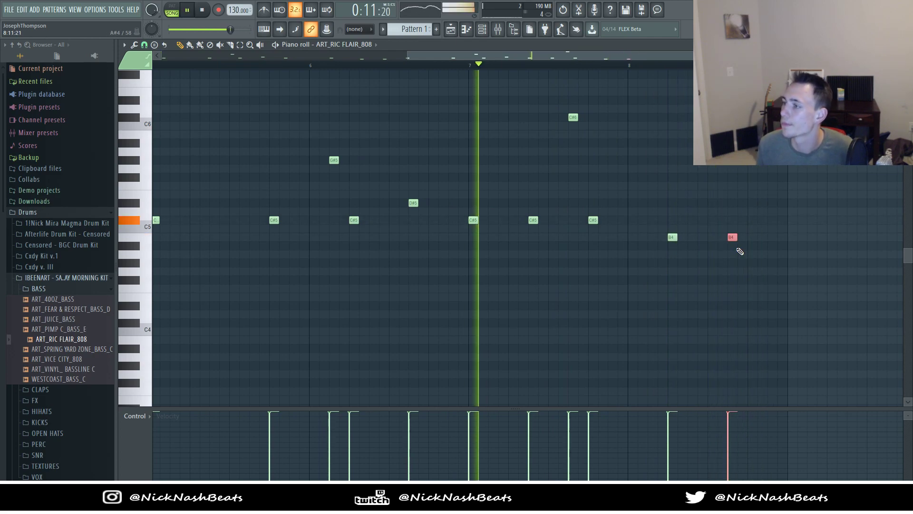
{"action": "key", "text": "Down"}
{"action": "key", "text": "Down"}
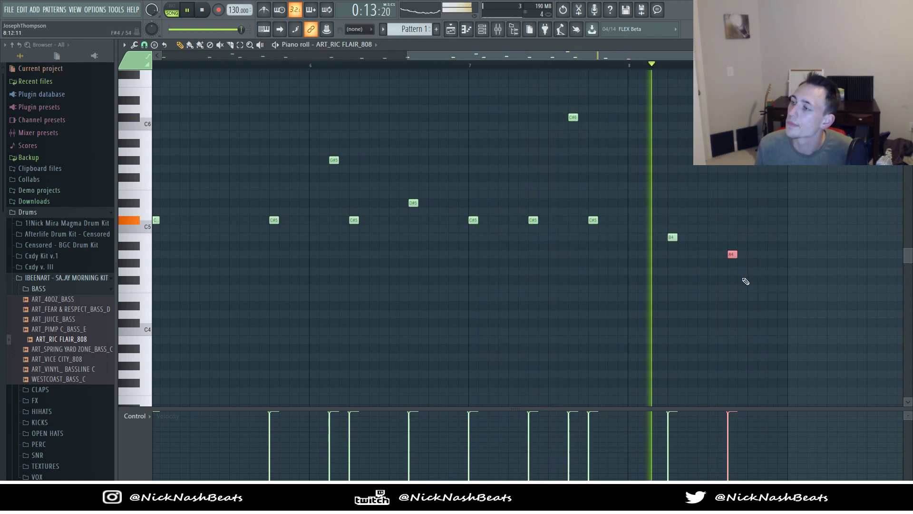
{"action": "scroll", "coordinate": [685, 212], "scroll_direction": "down", "scroll_amount": 3}
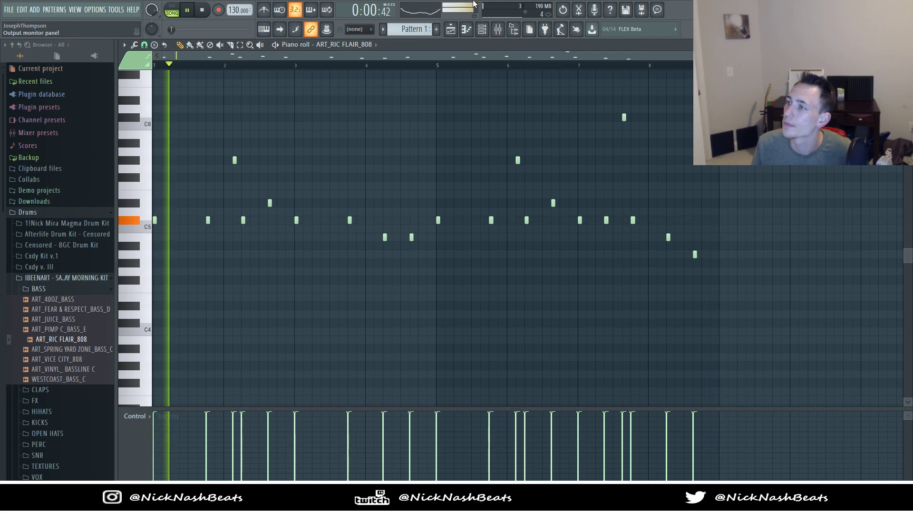
Step: Browse and audition the snare samples in the IBEENART kit's SNR folder, with the playlist and channel rack shown
{"action": "left_click", "coordinate": [451, 30]}
{"action": "left_click", "coordinate": [482, 29]}
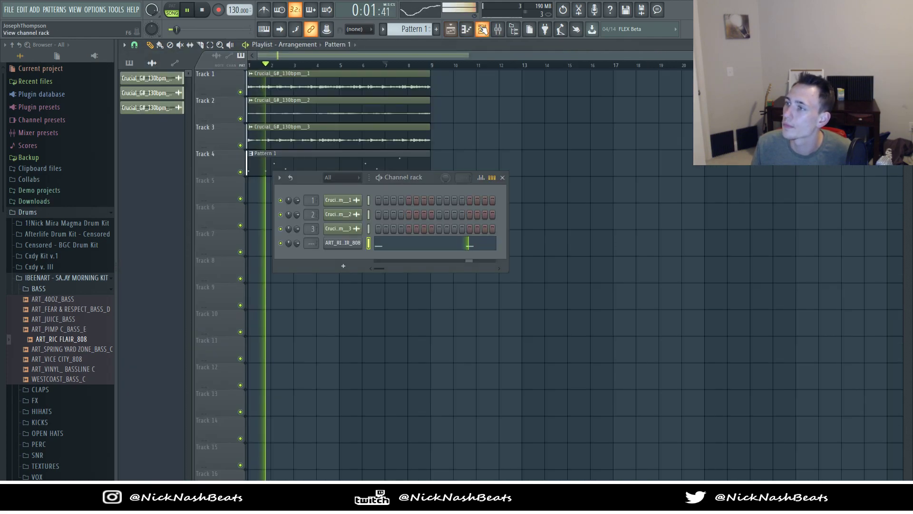
{"action": "left_click", "coordinate": [41, 291]}
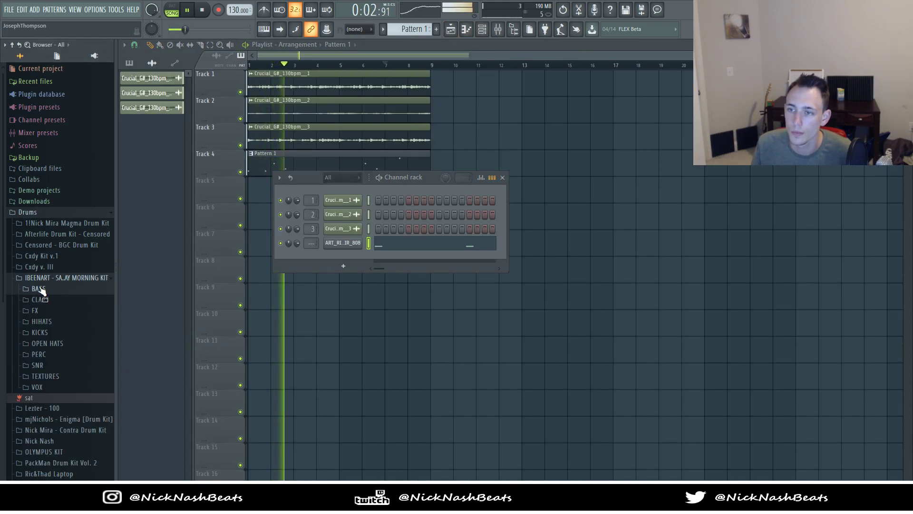
{"action": "left_click", "coordinate": [53, 365]}
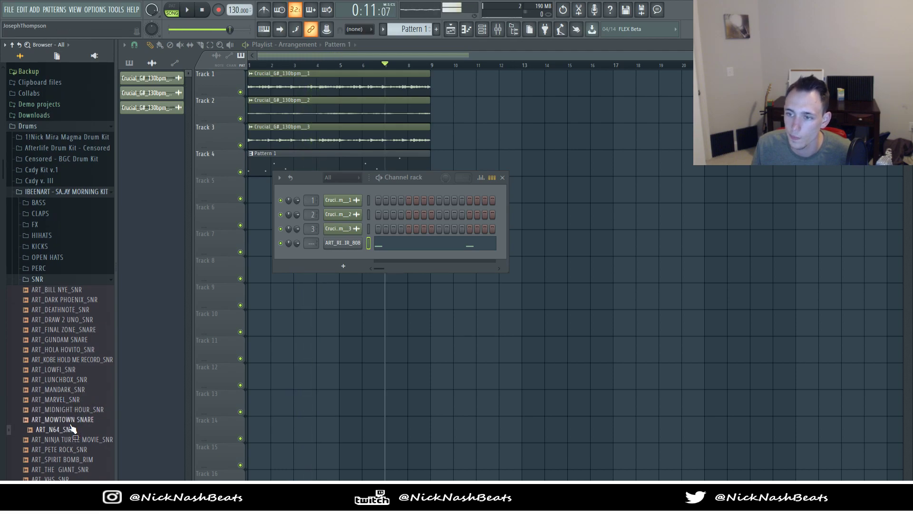
{"action": "scroll", "coordinate": [65, 276], "scroll_direction": "down", "scroll_amount": 8}
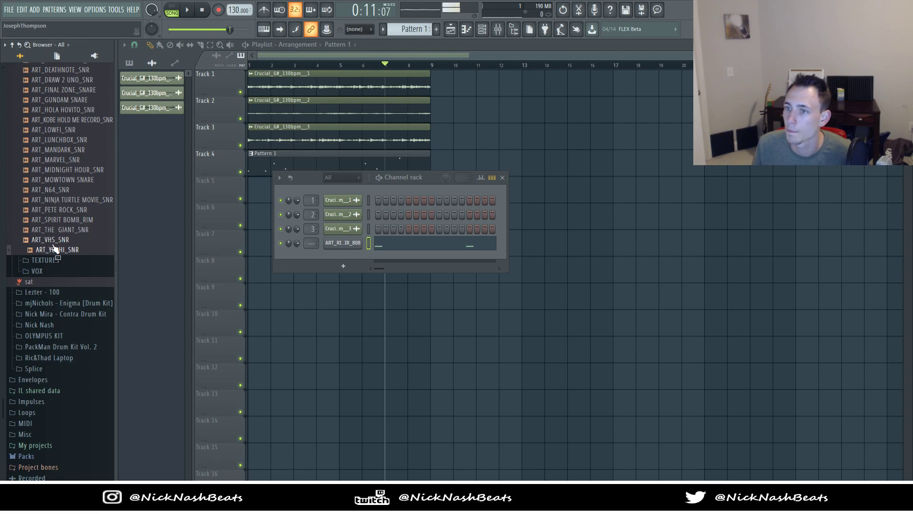
{"action": "scroll", "coordinate": [55, 251], "scroll_direction": "up", "scroll_amount": 8}
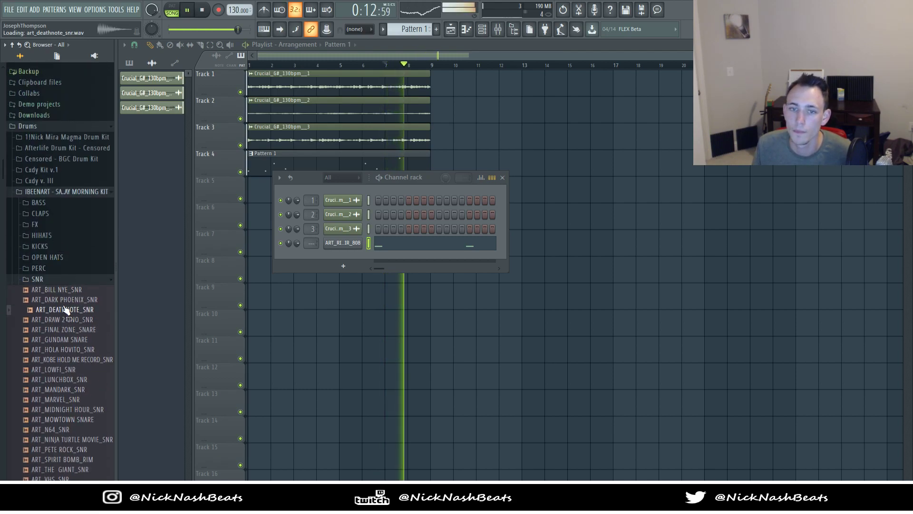
{"action": "key", "text": "space"}
Step: Add the SUPAH_MARIO_clap_john_wick_2 sample from Splice's Supah Mario folder as a new channel below the 808
{"action": "left_click", "coordinate": [53, 191]}
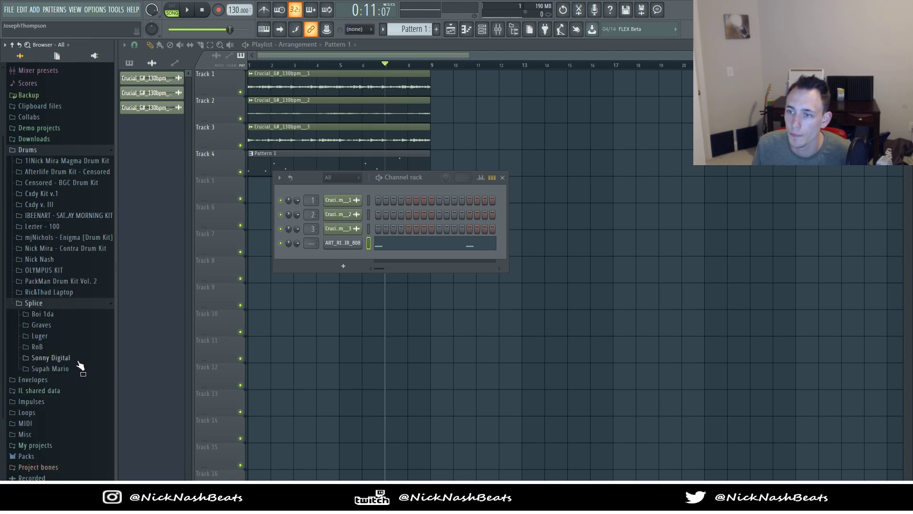
{"action": "left_click", "coordinate": [67, 368]}
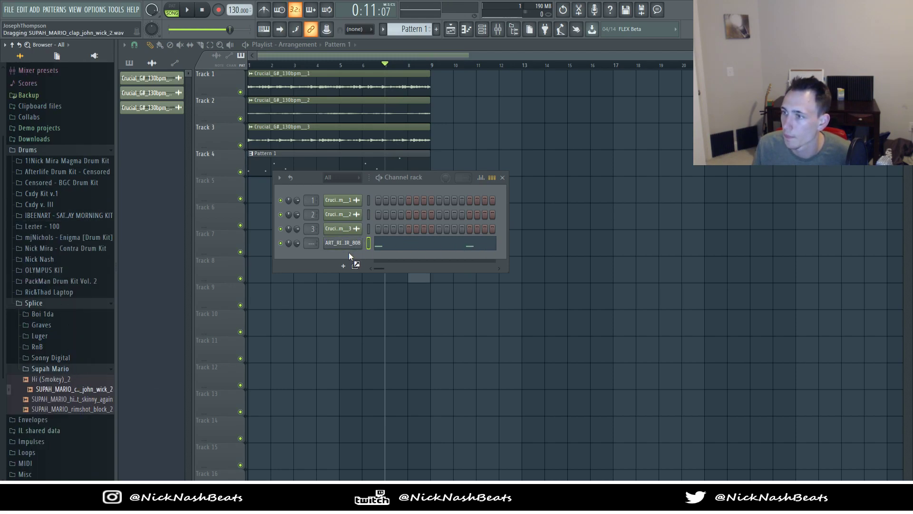
{"action": "left_click_drag", "start_coordinate": [349, 252], "coordinate": [349, 254]}
{"action": "key", "text": "space"}
Step: Place C5 claps on the third beat of bars 1 to 4 and duplicate them across bars 5 to 8
{"action": "left_click", "coordinate": [440, 258]}
{"action": "key", "text": "F7"}
{"action": "key", "text": "space"}
{"action": "left_click", "coordinate": [190, 229]}
{"action": "left_click", "coordinate": [260, 229]}
{"action": "left_click", "coordinate": [331, 229]}
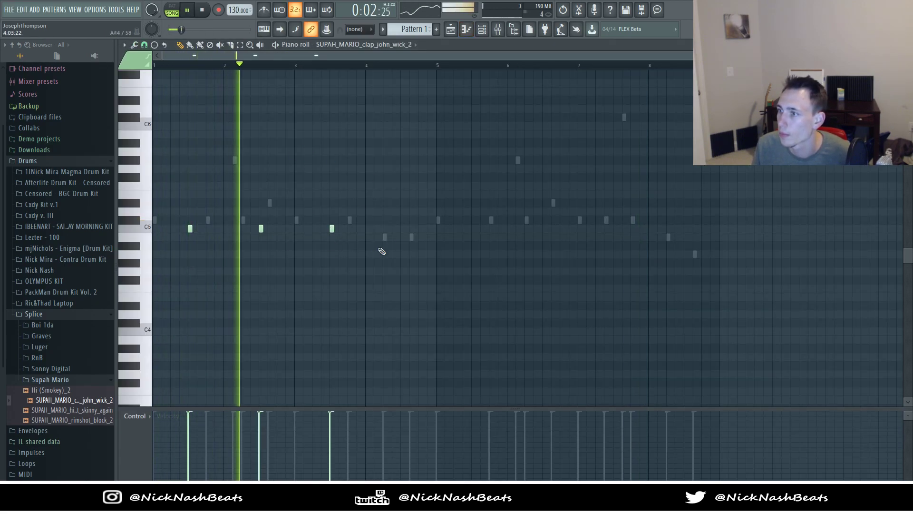
{"action": "left_click", "coordinate": [403, 229]}
{"action": "key", "text": "ctrl+a"}
{"action": "left_click_drag", "start_coordinate": [190, 229], "coordinate": [473, 229]}
{"action": "key", "text": "ctrl+d"}
Step: Change the time-stretching mode of the three Crucial_G# loops so they follow the project tempo, and set the tempo to 136 BPM
{"action": "left_click", "coordinate": [466, 29]}
{"action": "left_click", "coordinate": [482, 30]}
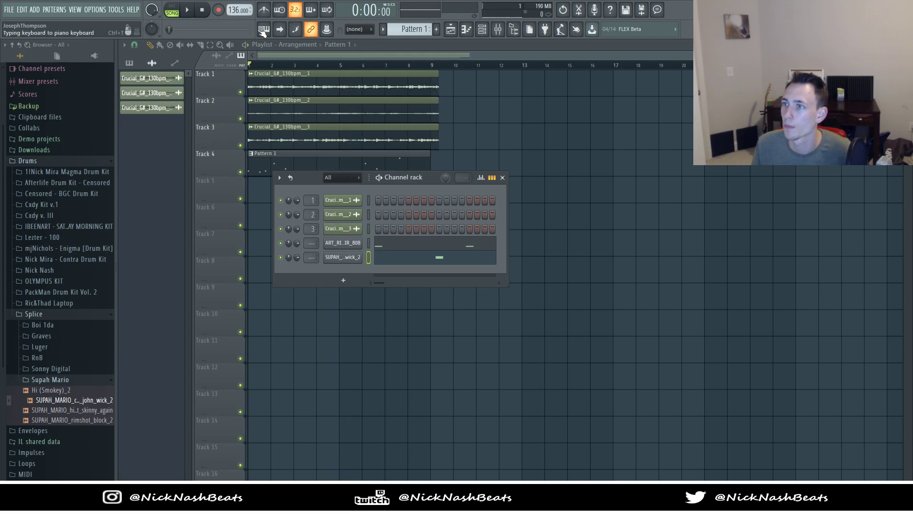
{"action": "double_click", "coordinate": [388, 82]}
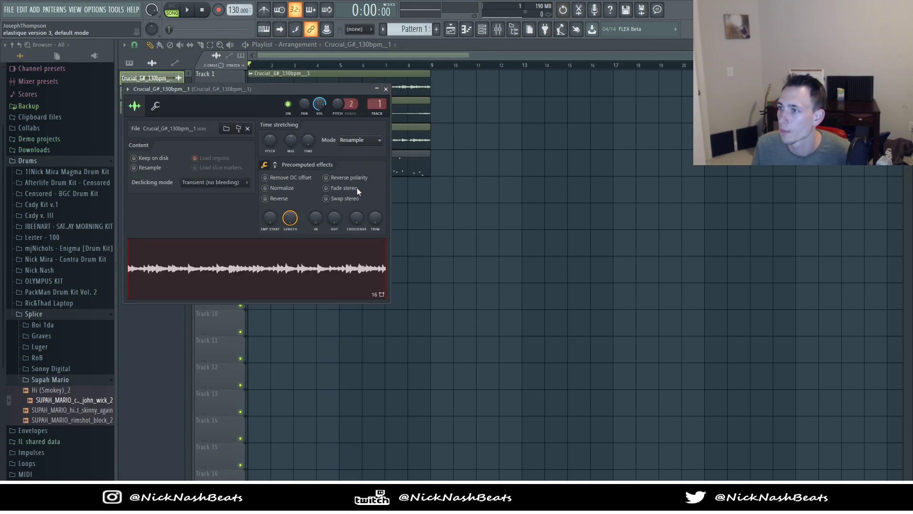
{"action": "right_click", "coordinate": [574, 142]}
{"action": "double_click", "coordinate": [359, 114]}
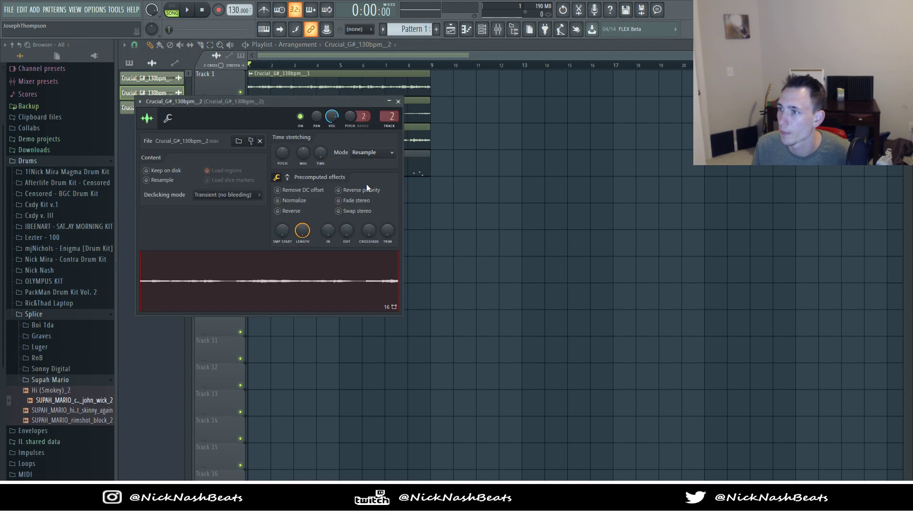
{"action": "right_click", "coordinate": [531, 128]}
{"action": "double_click", "coordinate": [404, 142]}
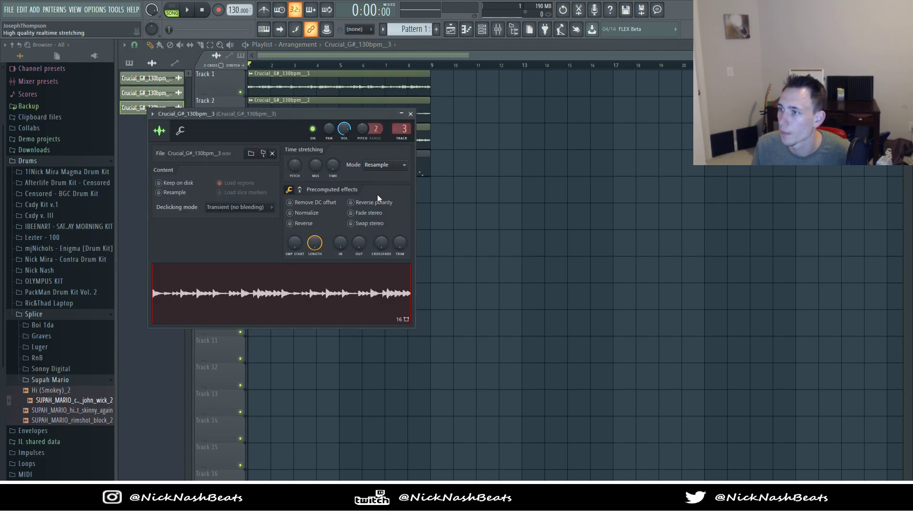
{"action": "left_click", "coordinate": [257, 42]}
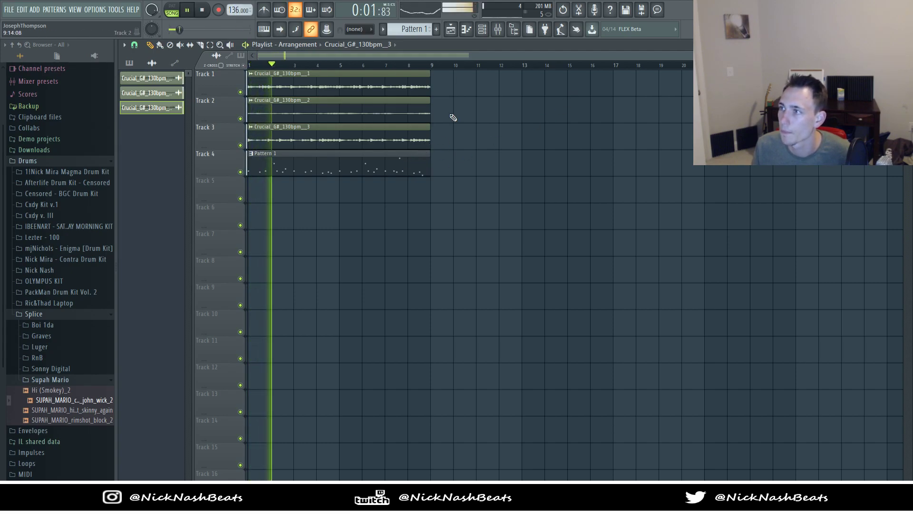
Step: Add the SUPAH_MARIO_hihat_skinny_again sample as a new channel below the clap and open its piano roll
{"action": "left_click", "coordinate": [482, 30]}
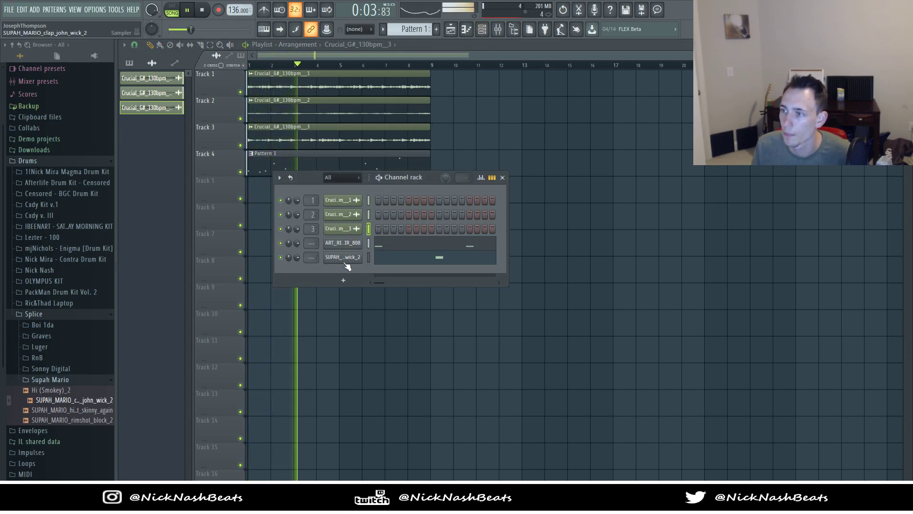
{"action": "left_click", "coordinate": [78, 382]}
{"action": "left_click", "coordinate": [77, 381]}
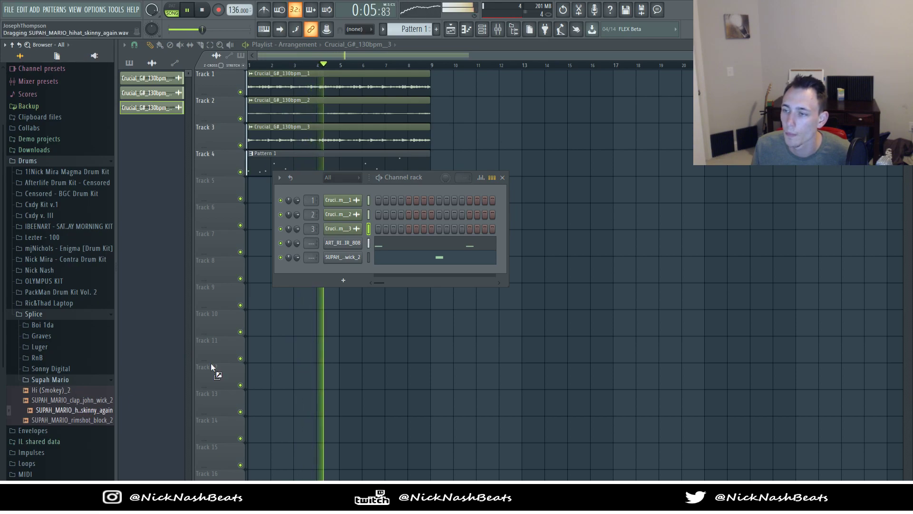
{"action": "left_click_drag", "start_coordinate": [332, 276], "coordinate": [347, 268]}
{"action": "left_click", "coordinate": [375, 268]}
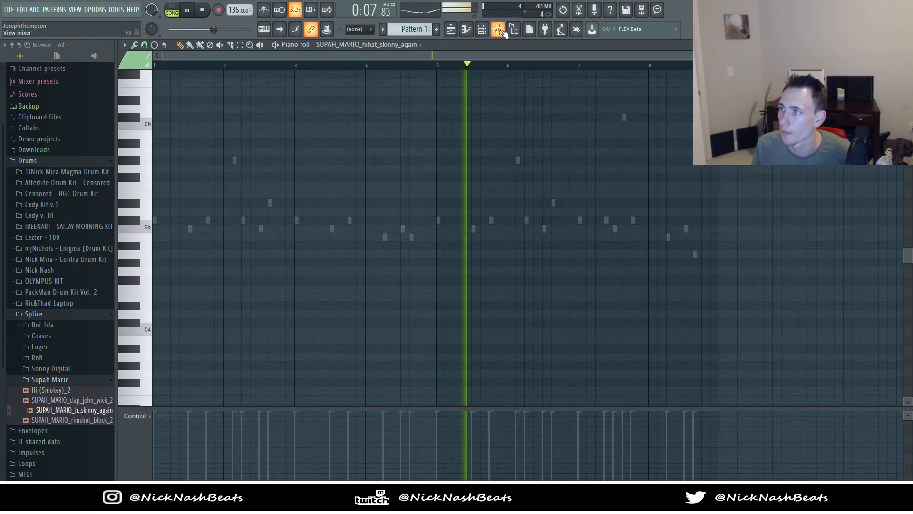
Step: Draw C5 hi-hats at eighth-note spacing over the first half of bar 1, with an extra sixteenth after the first hit
{"action": "scroll", "coordinate": [101, 229], "scroll_direction": "up", "scroll_amount": 2}
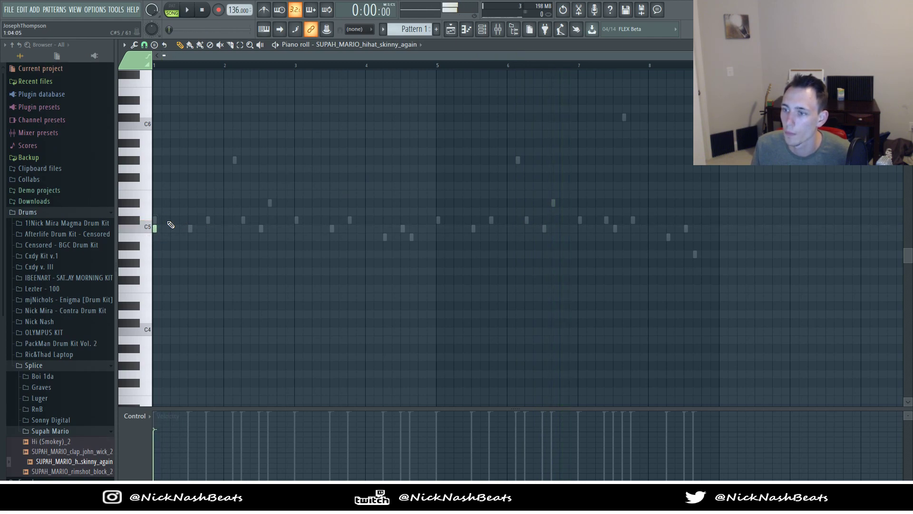
{"action": "left_click", "coordinate": [182, 229]}
{"action": "left_click", "coordinate": [194, 229]}
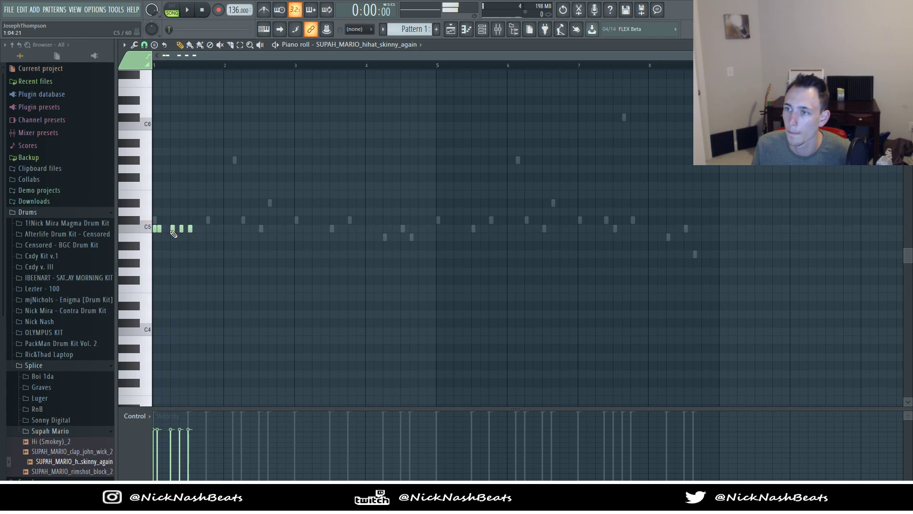
{"action": "key", "text": "space"}
{"action": "left_click", "coordinate": [167, 236]}
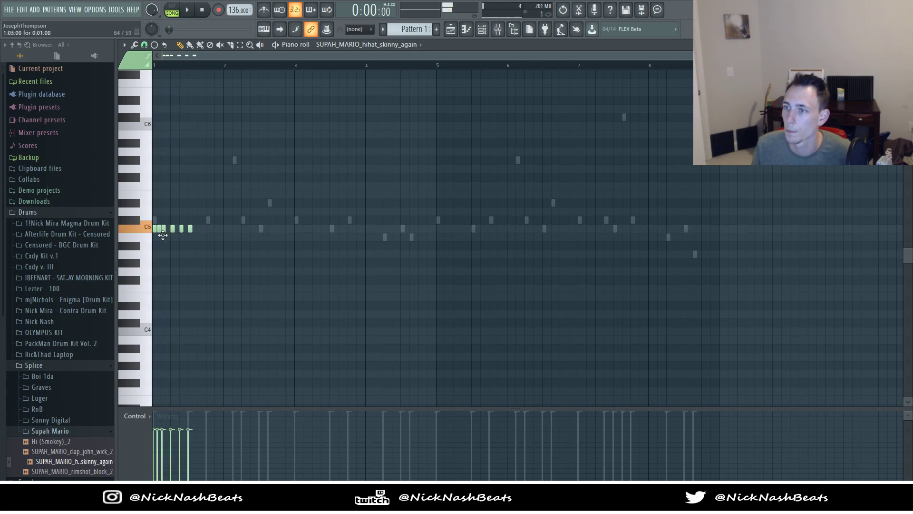
{"action": "scroll", "coordinate": [203, 225], "scroll_direction": "up", "scroll_amount": 2}
{"action": "scroll", "coordinate": [217, 235], "scroll_direction": "up", "scroll_amount": 1}
Step: Continue the C5 hi-hats at eighth-note spacing through the rest of bar 1 and into the start of bar 2
{"action": "left_click", "coordinate": [215, 235]}
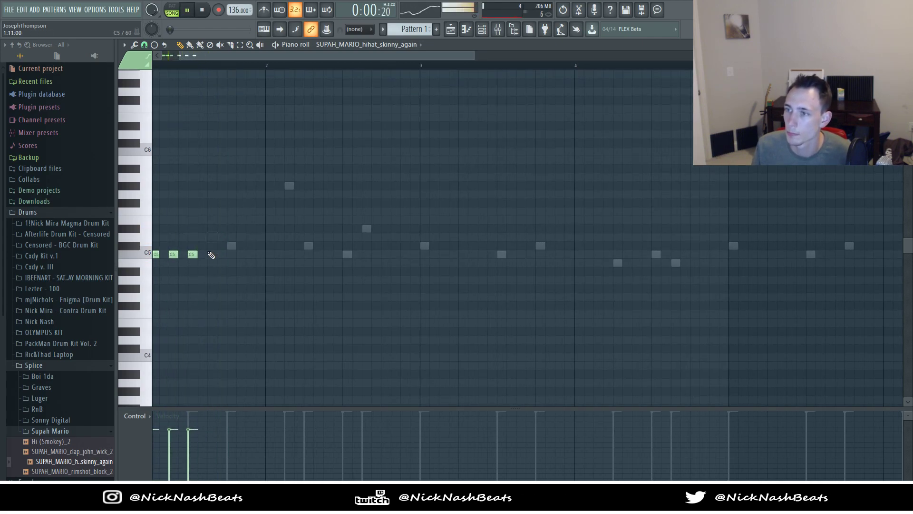
{"action": "left_click", "coordinate": [231, 254]}
{"action": "left_click", "coordinate": [250, 254]}
{"action": "left_click", "coordinate": [270, 254]}
{"action": "left_click", "coordinate": [298, 254]}
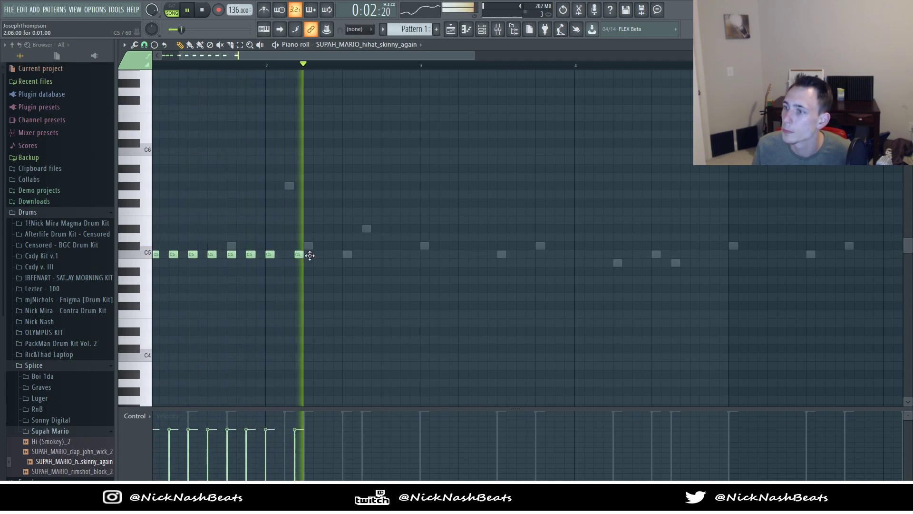
Step: Extend the C5 hi-hats up to beat 4 of bar 2, with an extra sixteenth after beat 2, and play them
{"action": "left_click", "coordinate": [308, 254]}
{"action": "left_click", "coordinate": [327, 254]}
{"action": "left_click", "coordinate": [348, 256]}
{"action": "key", "text": "space"}
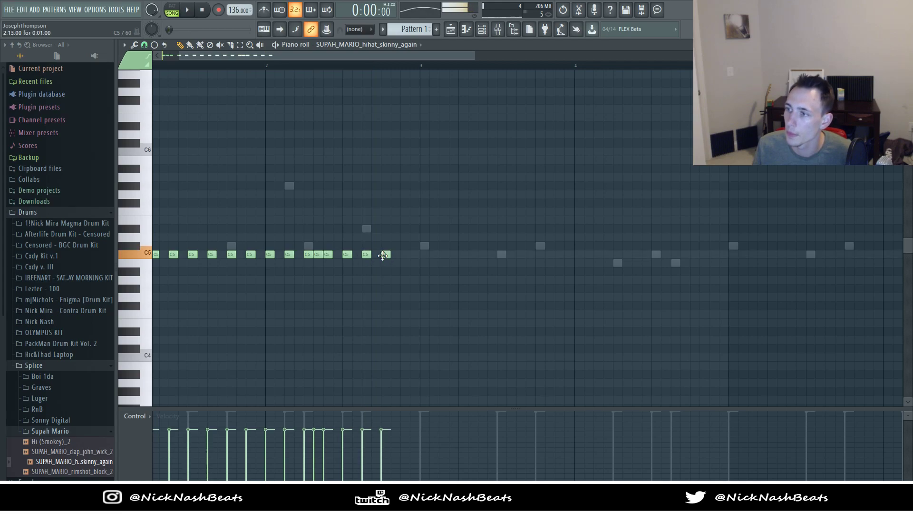
{"action": "left_click", "coordinate": [386, 259]}
{"action": "key", "text": "space"}
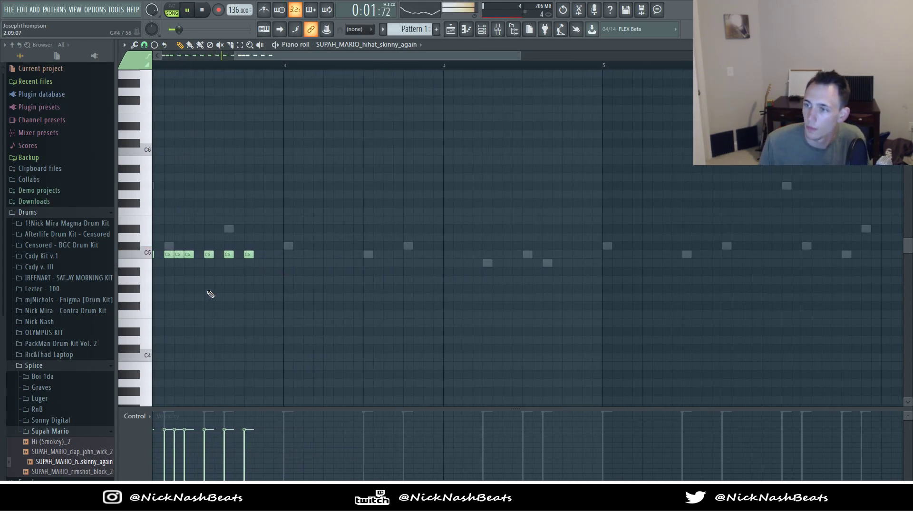
Step: Add a run of three short A4 hi-hat notes a sixteenth apart starting on beat 4 of bar 2, and play it
{"action": "key", "text": "space"}
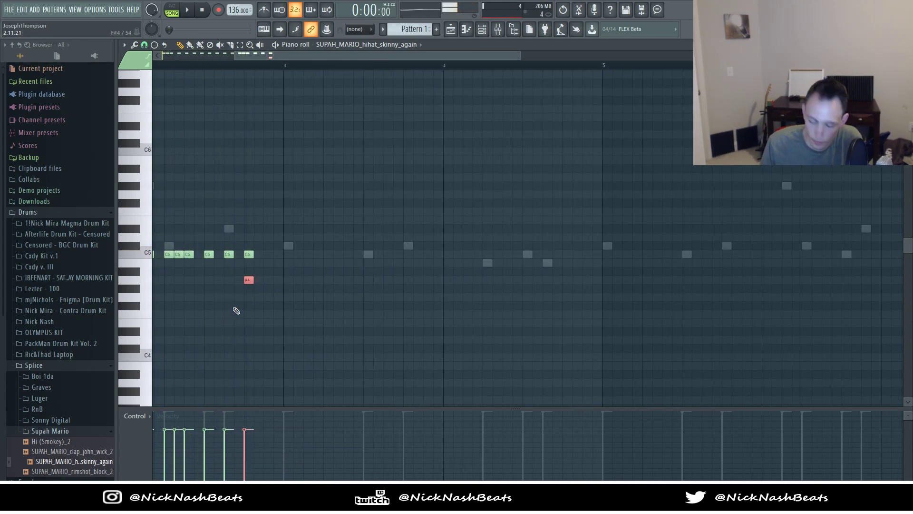
{"action": "key", "text": "ctrl+u"}
{"action": "key", "text": "space"}
{"action": "scroll", "coordinate": [233, 308], "scroll_direction": "up", "scroll_amount": 2}
{"action": "scroll", "coordinate": [196, 333], "scroll_direction": "up", "scroll_amount": 2}
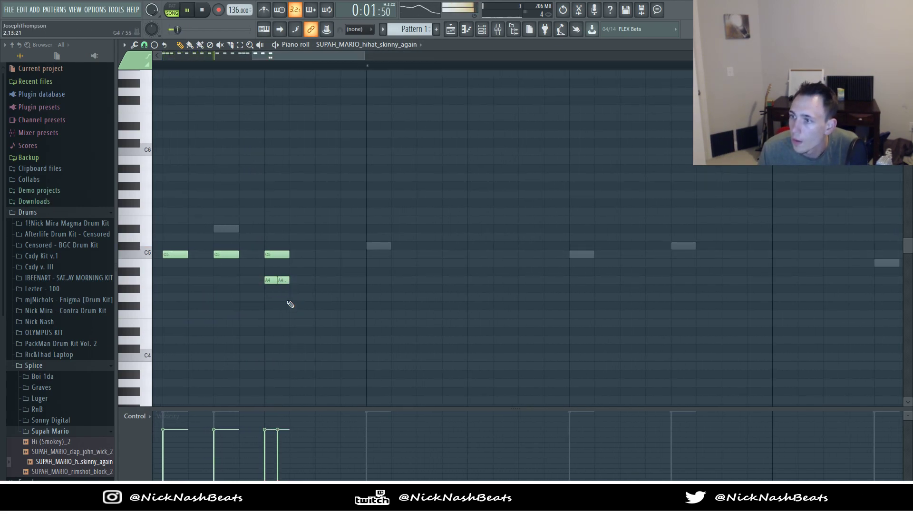
{"action": "left_click", "coordinate": [293, 280]}
{"action": "key", "text": "space"}
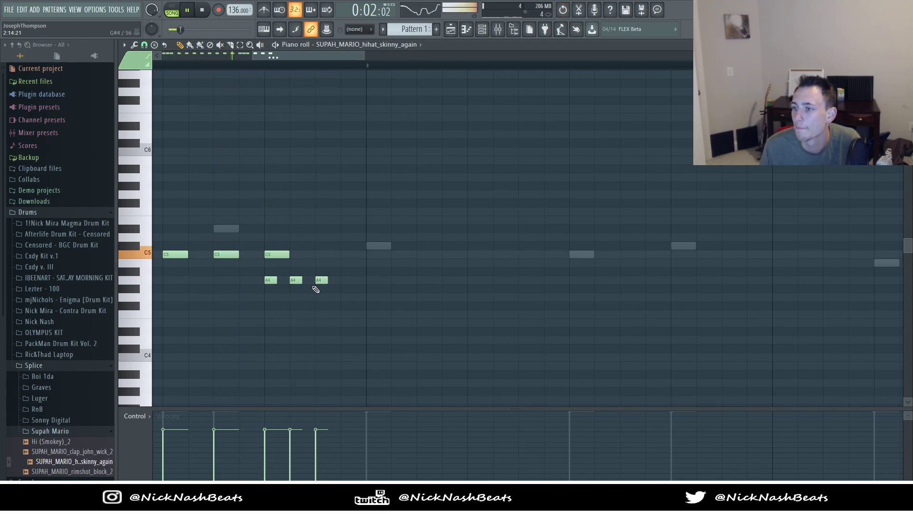
Step: Repitch the three short hi-hat notes on beat 4 of bar 2 into a rising run of E4, F4 and G4
{"action": "left_click_drag", "start_coordinate": [323, 304], "coordinate": [321, 300]}
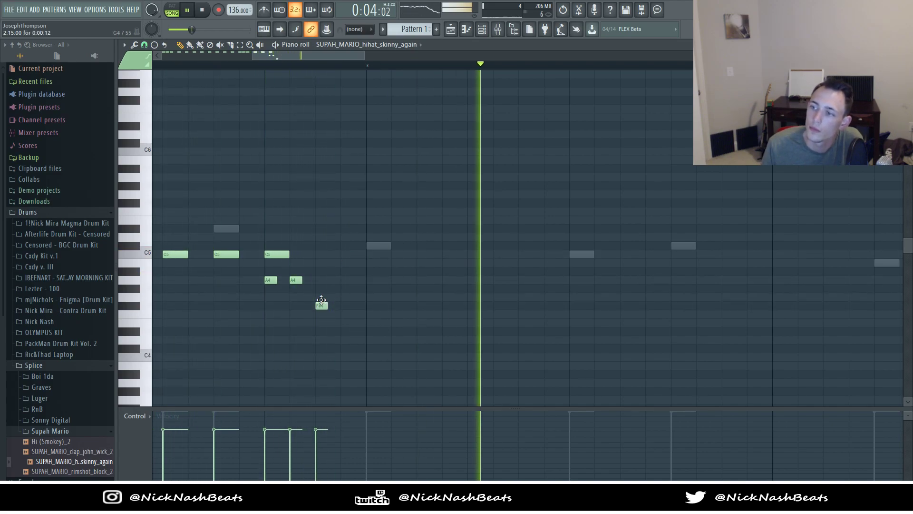
{"action": "scroll", "coordinate": [333, 260], "scroll_direction": "down", "scroll_amount": 5}
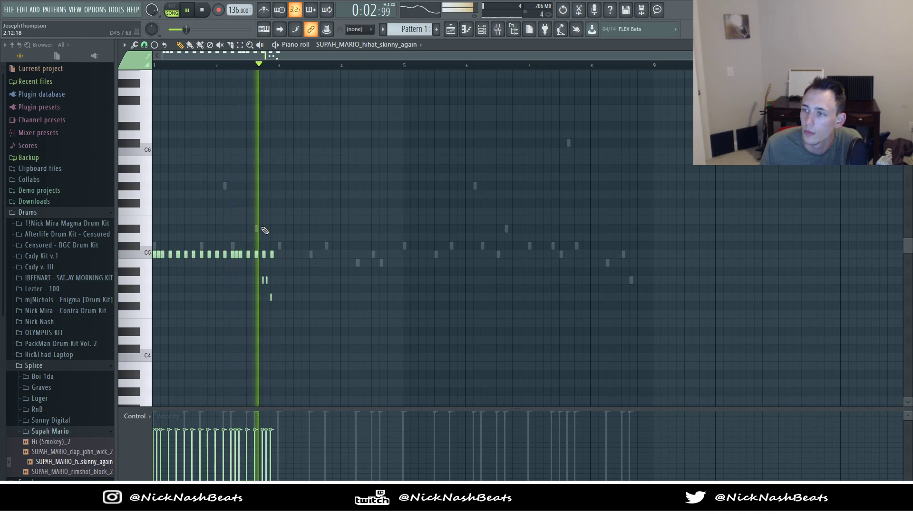
{"action": "key", "text": "ctrl+a"}
{"action": "scroll", "coordinate": [262, 251], "scroll_direction": "up", "scroll_amount": 2}
{"action": "scroll", "coordinate": [262, 250], "scroll_direction": "up", "scroll_amount": 2}
{"action": "right_click", "coordinate": [303, 190]}
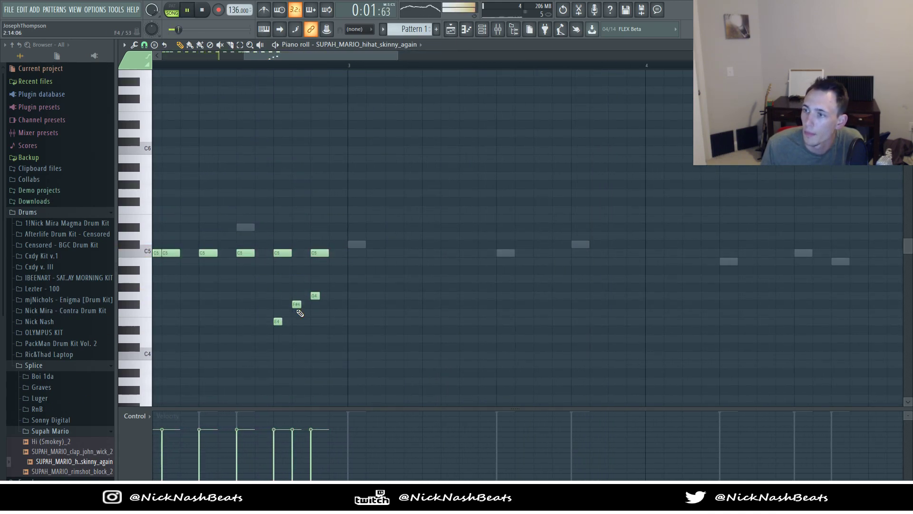
{"action": "right_click", "coordinate": [296, 306]}
Step: Duplicate the two-bar hi-hat pattern and align the copy to the start of bar 3
{"action": "scroll", "coordinate": [271, 347], "scroll_direction": "down", "scroll_amount": 4}
{"action": "left_click", "coordinate": [362, 356]}
{"action": "right_click", "coordinate": [366, 360]}
{"action": "right_click", "coordinate": [362, 356]}
{"action": "key", "text": "ctrl+a"}
{"action": "key", "text": "space"}
{"action": "left_click_drag", "start_coordinate": [154, 255], "coordinate": [901, 357]}
{"action": "key", "text": "space"}
{"action": "scroll", "coordinate": [302, 264], "scroll_direction": "up", "scroll_amount": 3}
{"action": "right_click", "coordinate": [255, 201]}
{"action": "left_click_drag", "start_coordinate": [236, 254], "coordinate": [224, 255]}
Step: Chop the C5 hi-hat just before beat 3 of bar 3 into a faster roll and play the pattern
{"action": "right_click", "coordinate": [350, 270]}
{"action": "left_click_drag", "start_coordinate": [286, 241], "coordinate": [306, 270]}
{"action": "key", "text": "ctrl+u"}
{"action": "key", "text": "space"}
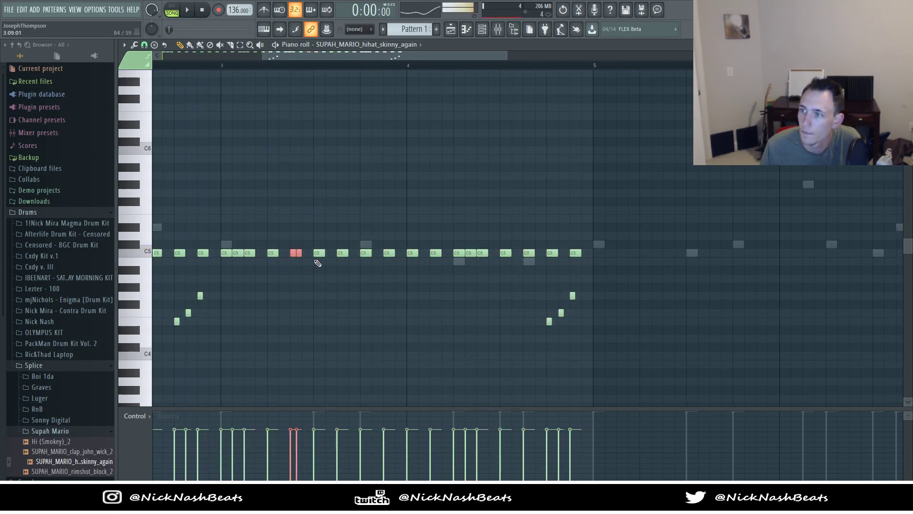
Step: Delete the F4 and G4 notes of the rising run at the end of bar 4
{"action": "scroll", "coordinate": [270, 176], "scroll_direction": "down", "scroll_amount": 4}
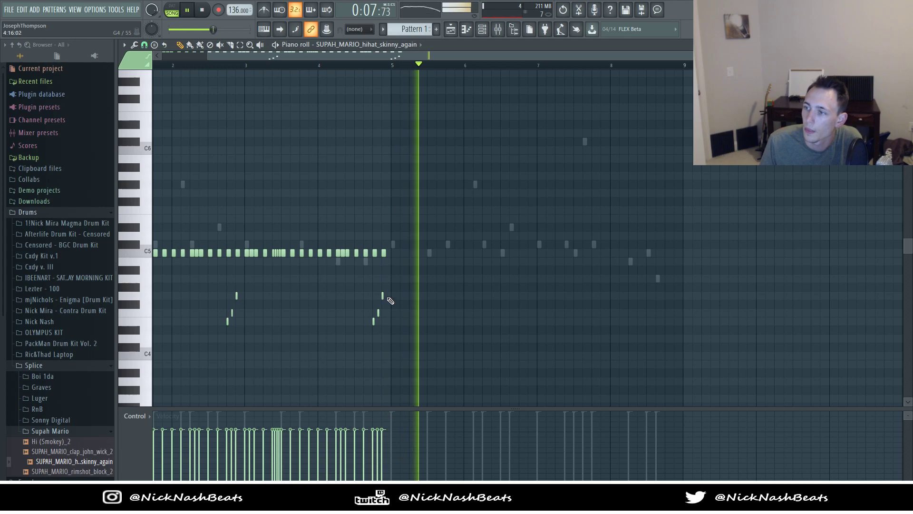
{"action": "right_click", "coordinate": [378, 312]}
{"action": "right_click", "coordinate": [383, 296]}
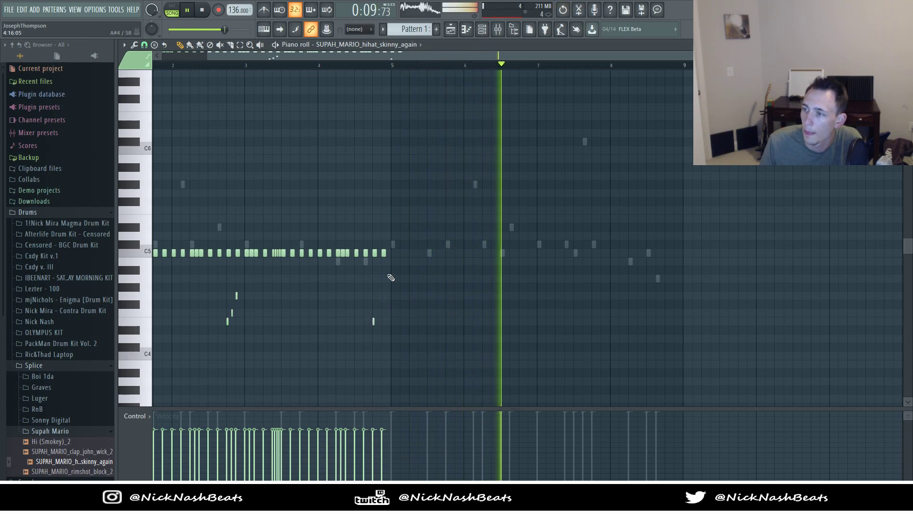
Step: Duplicate the four-bar hi-hat pattern and align the copy to the start of bar 5
{"action": "left_click_drag", "start_coordinate": [464, 205], "coordinate": [65, 387]}
{"action": "scroll", "coordinate": [504, 164], "scroll_direction": "down", "scroll_amount": 1}
{"action": "left_click_drag", "start_coordinate": [508, 161], "coordinate": [157, 354]}
{"action": "key", "text": "ctrl+b"}
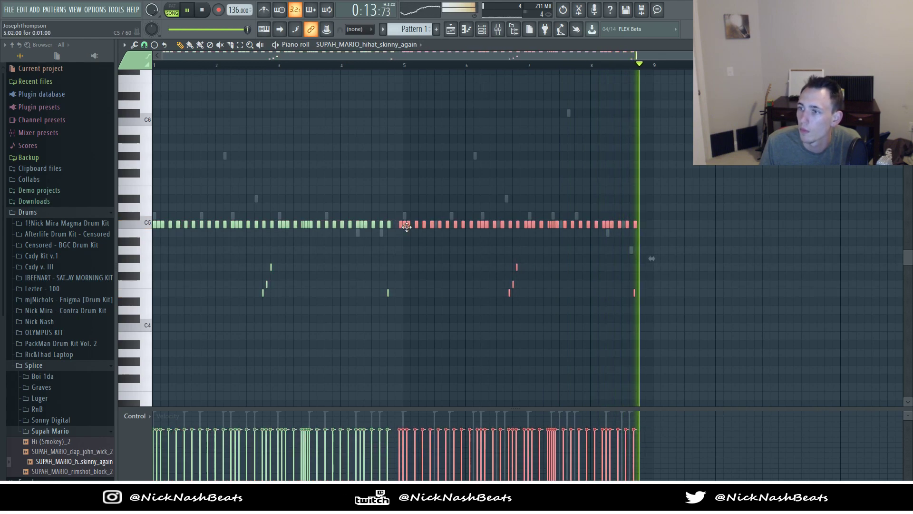
{"action": "left_click_drag", "start_coordinate": [404, 227], "coordinate": [408, 228]}
Step: Lower the velocity of all the low-pitched hi-hat notes below C5 slightly
{"action": "left_click_drag", "start_coordinate": [230, 255], "coordinate": [658, 367]}
{"action": "scroll", "coordinate": [574, 304], "scroll_direction": "down", "scroll_amount": 1}
{"action": "left_click", "coordinate": [547, 347], "text": "ctrl"}
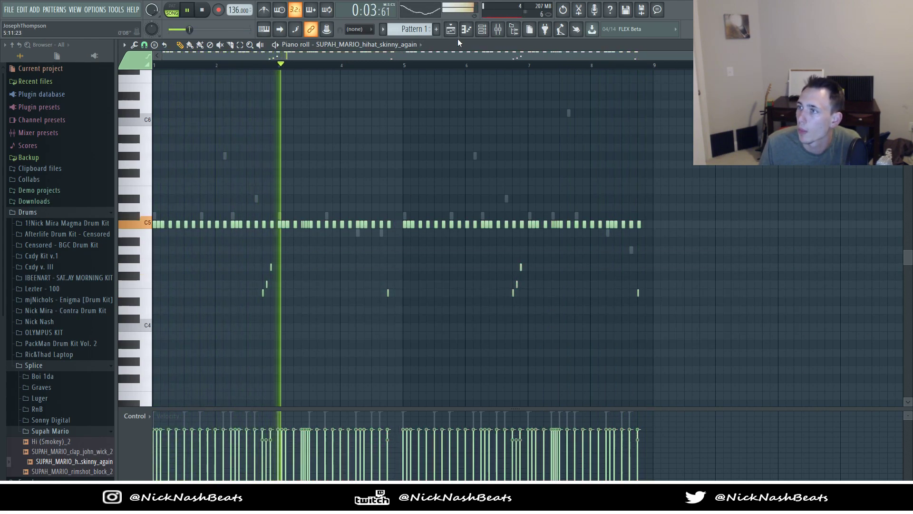
Step: Load SUPAH_MARIO_rimshot_block_2 as a new channel and open its piano roll
{"action": "key", "text": "F6"}
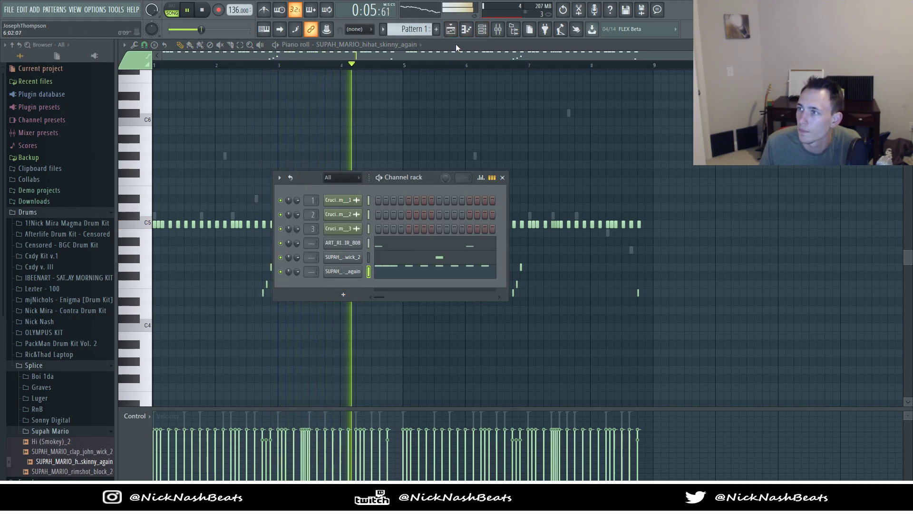
{"action": "key", "text": "F5"}
{"action": "left_click", "coordinate": [41, 432]}
{"action": "left_click", "coordinate": [42, 432]}
{"action": "left_click_drag", "start_coordinate": [346, 288], "coordinate": [346, 289]}
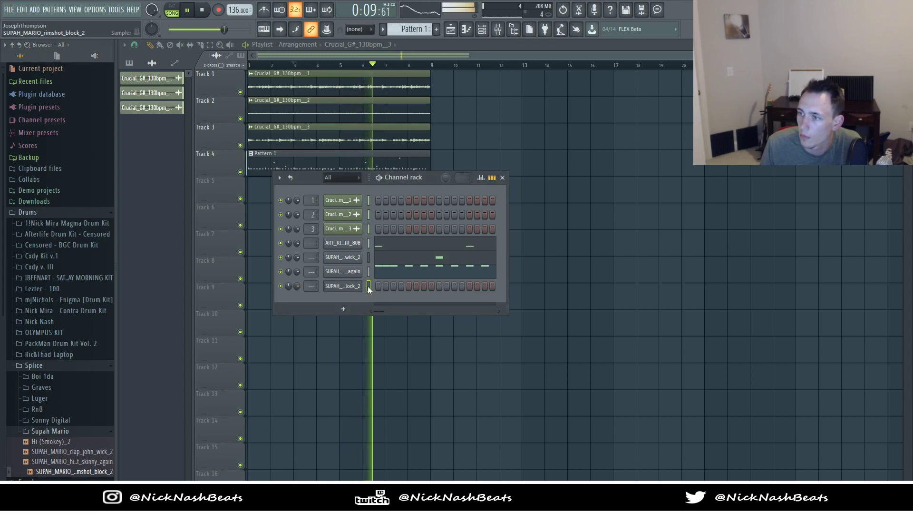
{"action": "key", "text": "F7"}
Step: Audition the snares in the SNRLX JUGG KIT and replace the rimshot channel's sample with (SXJ) Snare (3)
{"action": "left_click", "coordinate": [67, 344]}
{"action": "left_click", "coordinate": [54, 344]}
{"action": "left_click", "coordinate": [48, 354]}
{"action": "left_click", "coordinate": [53, 365]}
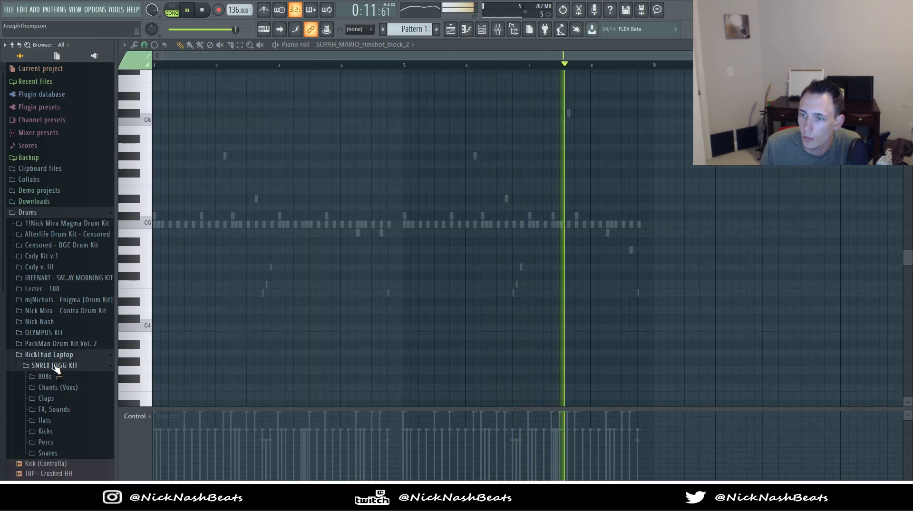
{"action": "scroll", "coordinate": [61, 436], "scroll_direction": "down", "scroll_amount": 2}
{"action": "left_click", "coordinate": [107, 409]}
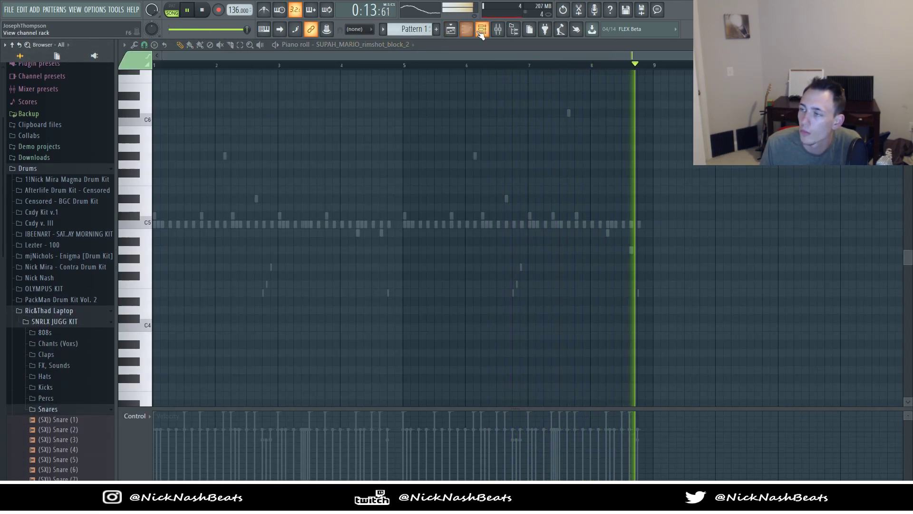
{"action": "key", "text": "F6"}
{"action": "left_click", "coordinate": [68, 459]}
{"action": "scroll", "coordinate": [67, 428], "scroll_direction": "down", "scroll_amount": 5}
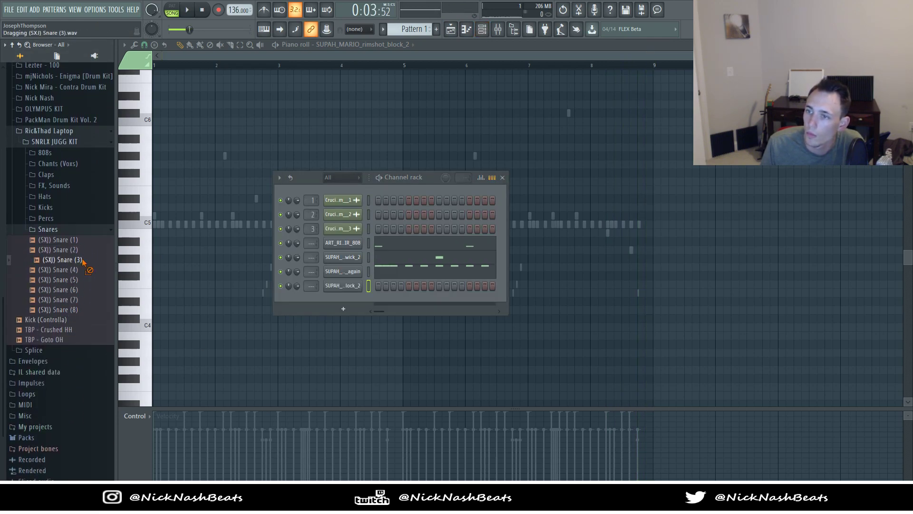
{"action": "left_click_drag", "start_coordinate": [343, 285], "coordinate": [343, 286]}
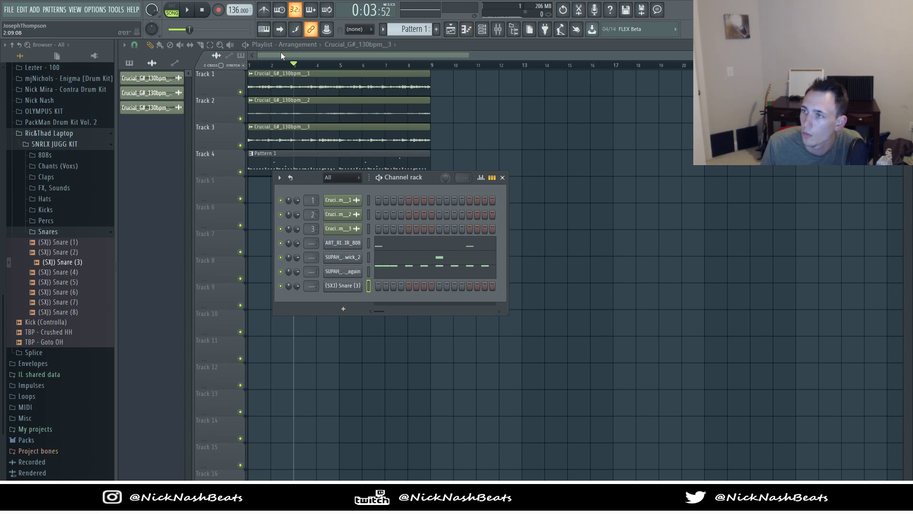
Step: Place C5 snare hits on the second eighth of bars 2 and 4 and on the last eighth of bar 3
{"action": "key", "text": "F7"}
{"action": "left_click", "coordinate": [192, 11]}
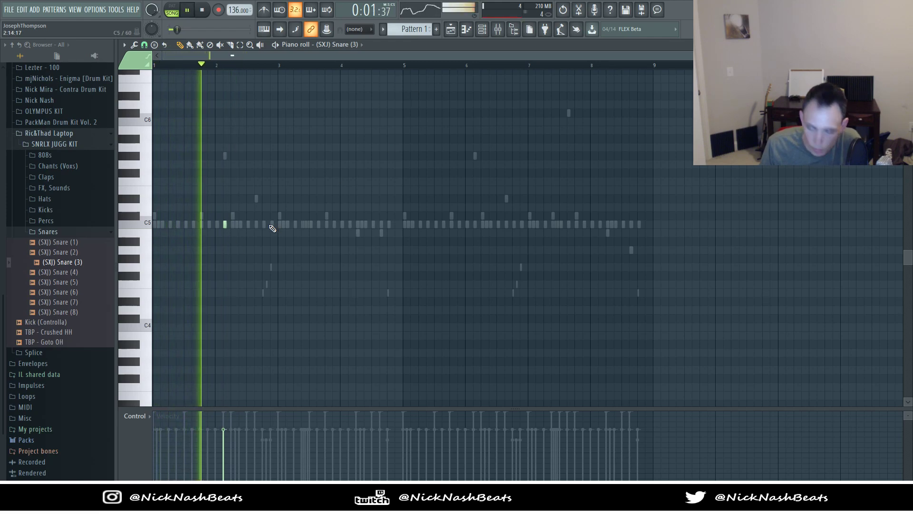
{"action": "left_click", "coordinate": [334, 226]}
{"action": "left_click", "coordinate": [348, 227]}
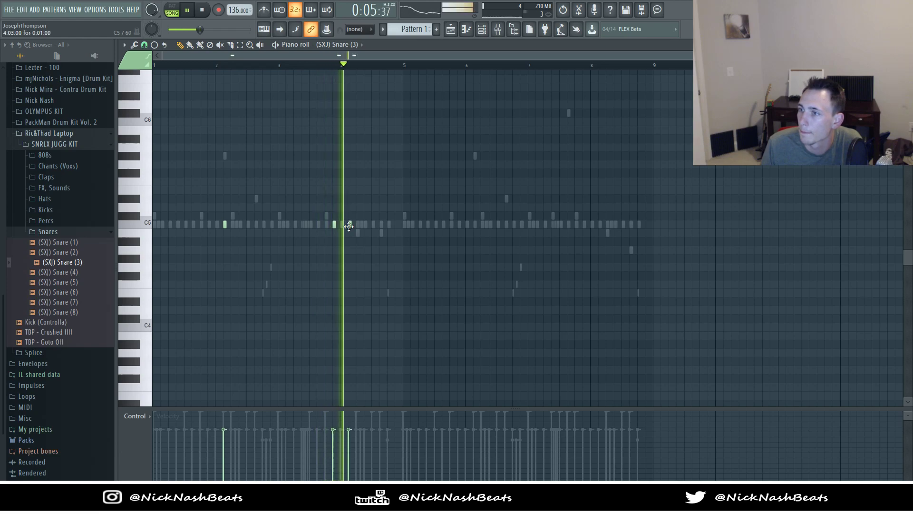
Step: Play the beat and lower the (SXJ) Snare (3) channel volume to about 60%
{"action": "left_click", "coordinate": [484, 30]}
{"action": "key", "text": "space"}
{"action": "left_click", "coordinate": [337, 286]}
{"action": "left_click", "coordinate": [340, 262]}
{"action": "right_click", "coordinate": [570, 164]}
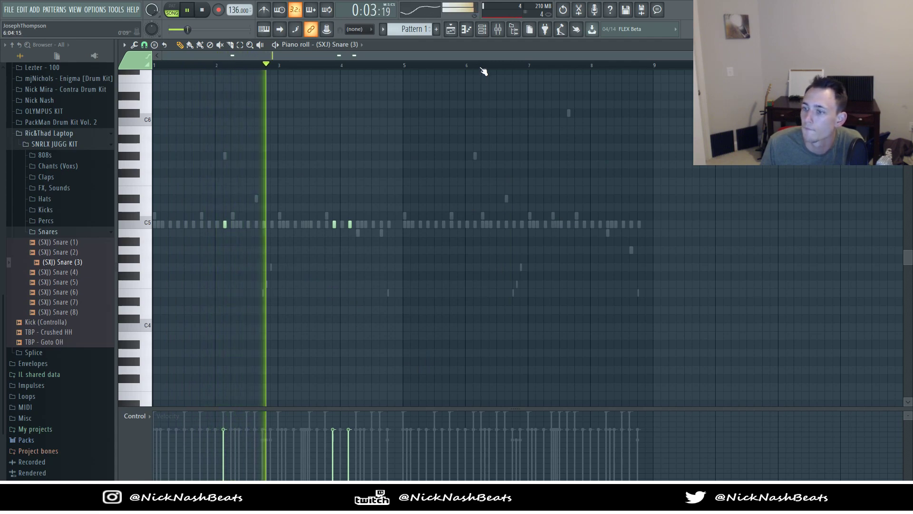
{"action": "key", "text": "F6"}
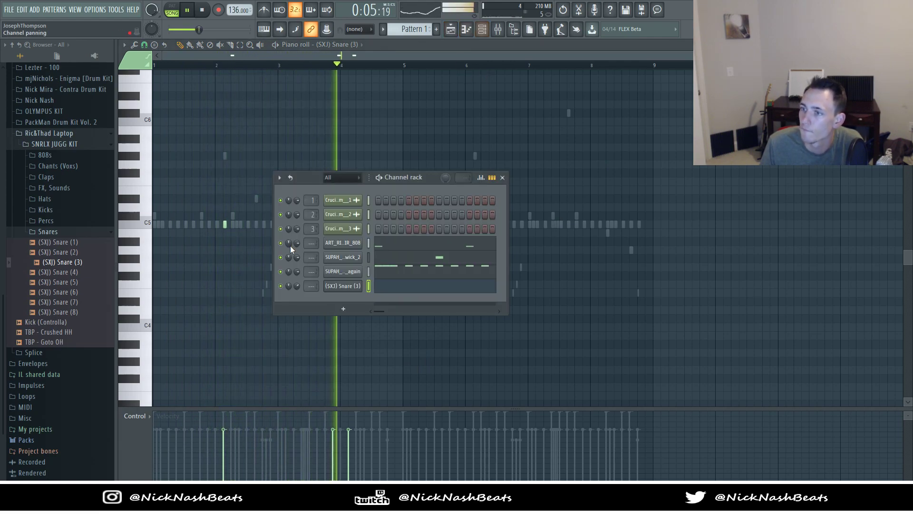
{"action": "key", "text": "space"}
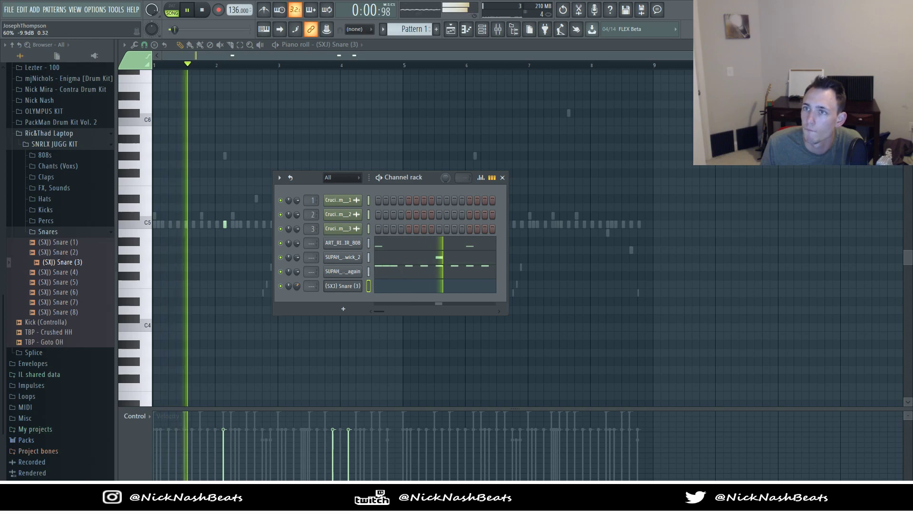
{"action": "key", "text": "F6"}
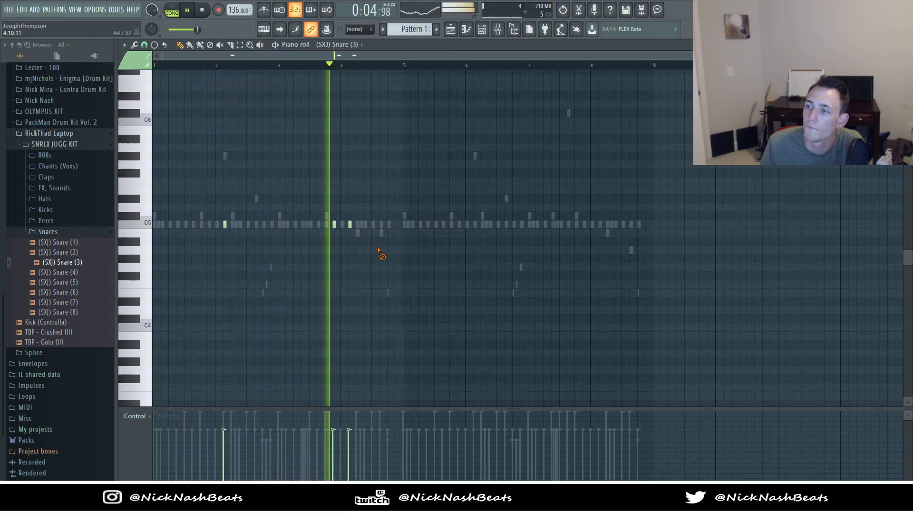
Step: Add C5 snare hits across bars 5 to 8, including the last eighth of bar 7 and the second eighth of bar 8
{"action": "left_click", "coordinate": [474, 224]}
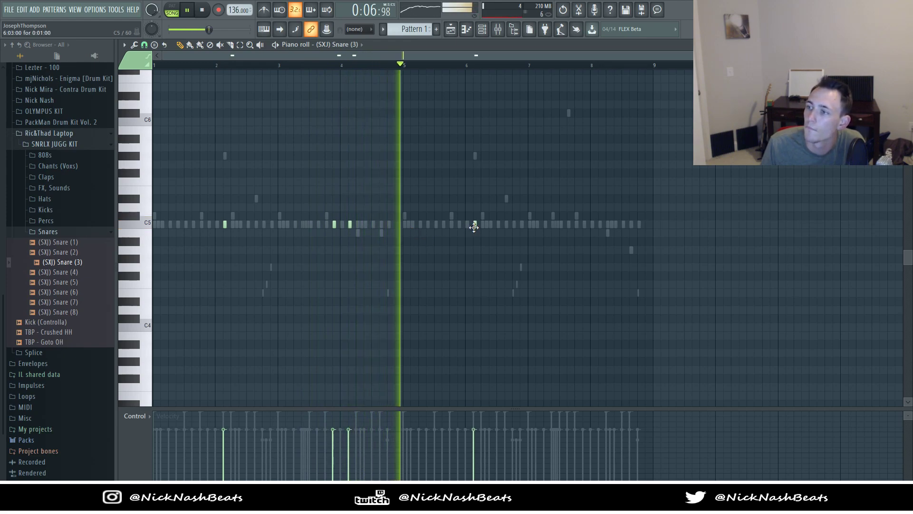
{"action": "right_click", "coordinate": [476, 226]}
{"action": "left_click", "coordinate": [460, 225]}
{"action": "right_click", "coordinate": [566, 225]}
{"action": "left_click", "coordinate": [585, 224]}
{"action": "right_click", "coordinate": [590, 253]}
{"action": "left_click", "coordinate": [600, 224]}
Step: Load (SXJ) Percs (10) from the SNRLX JUGG KIT's Percs folder as a new channel
{"action": "left_click", "coordinate": [450, 29]}
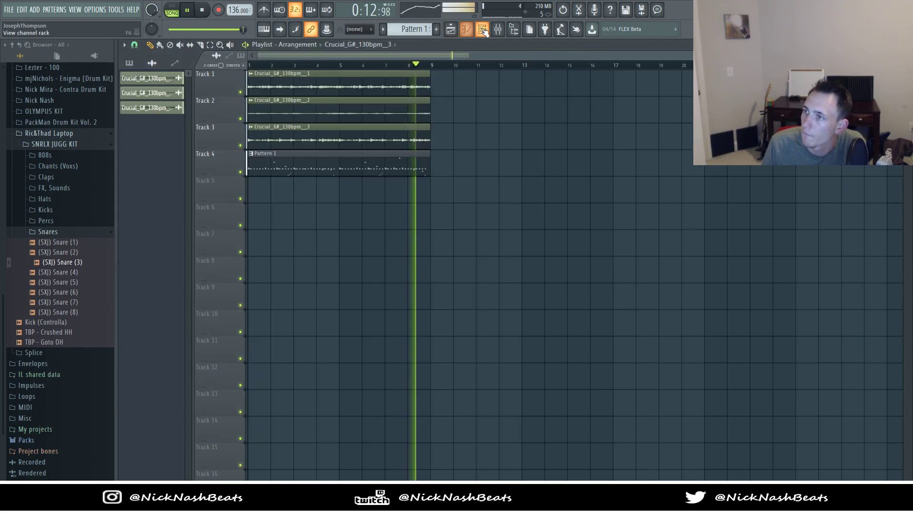
{"action": "left_click", "coordinate": [482, 29]}
{"action": "left_click", "coordinate": [95, 232]}
{"action": "left_click", "coordinate": [61, 176]}
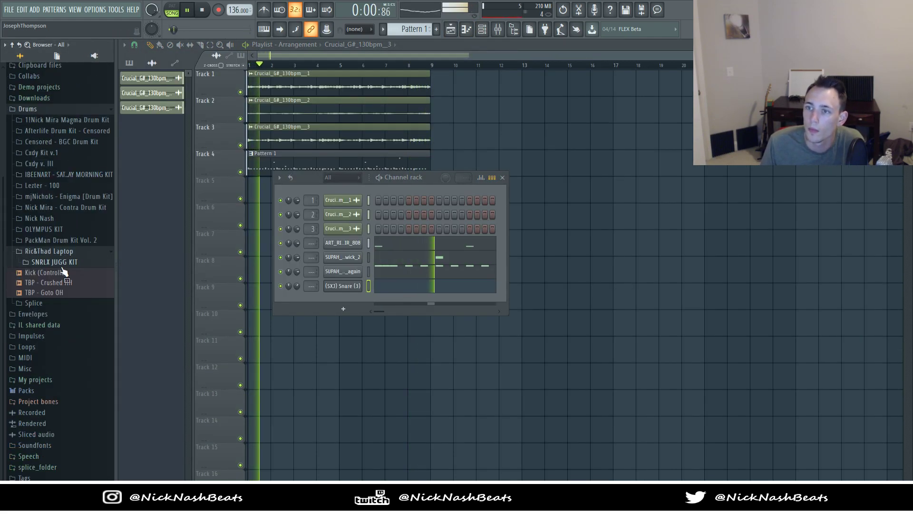
{"action": "left_click", "coordinate": [57, 262]}
{"action": "left_click", "coordinate": [47, 339]}
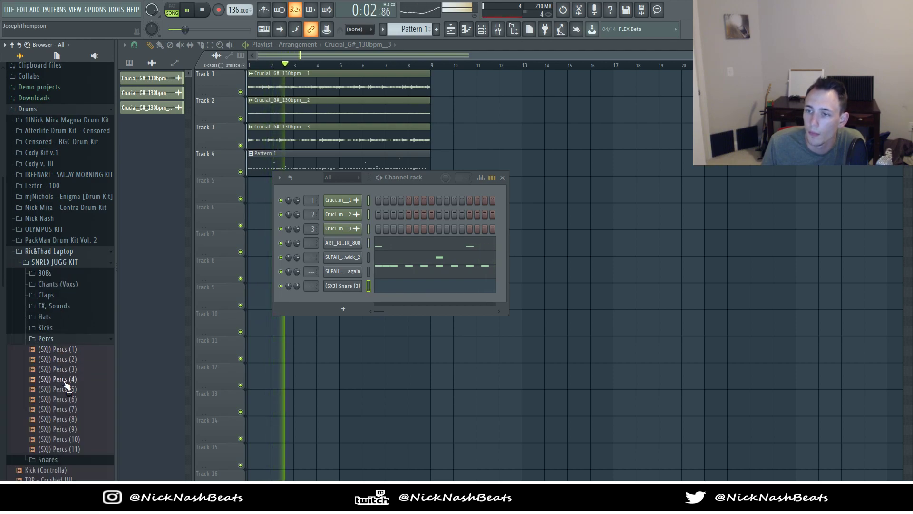
{"action": "left_click_drag", "start_coordinate": [350, 300], "coordinate": [350, 301]}
Step: Place a C5 percussion hit at the start of bar 1 and set the (SXJ) Percs (10) channel volume to 75%
{"action": "key", "text": "F7"}
{"action": "left_click", "coordinate": [156, 224]}
{"action": "left_click", "coordinate": [451, 29]}
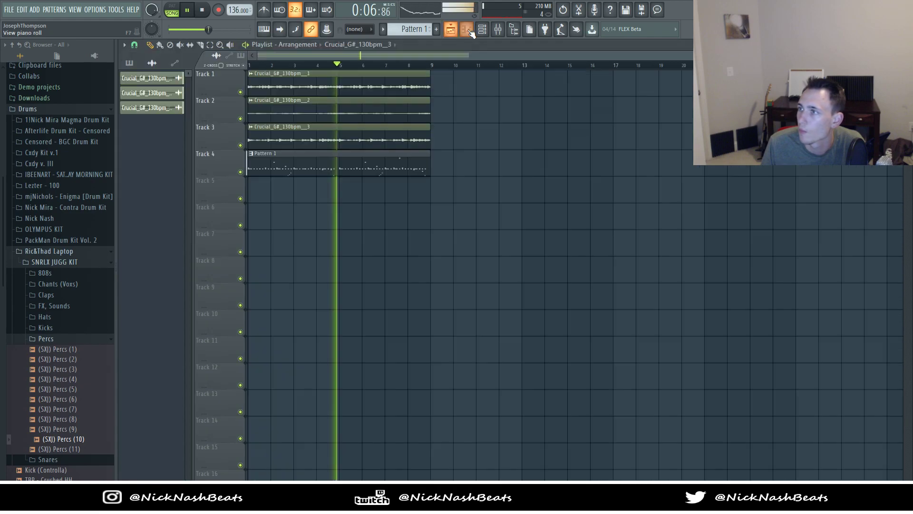
{"action": "left_click", "coordinate": [481, 29]}
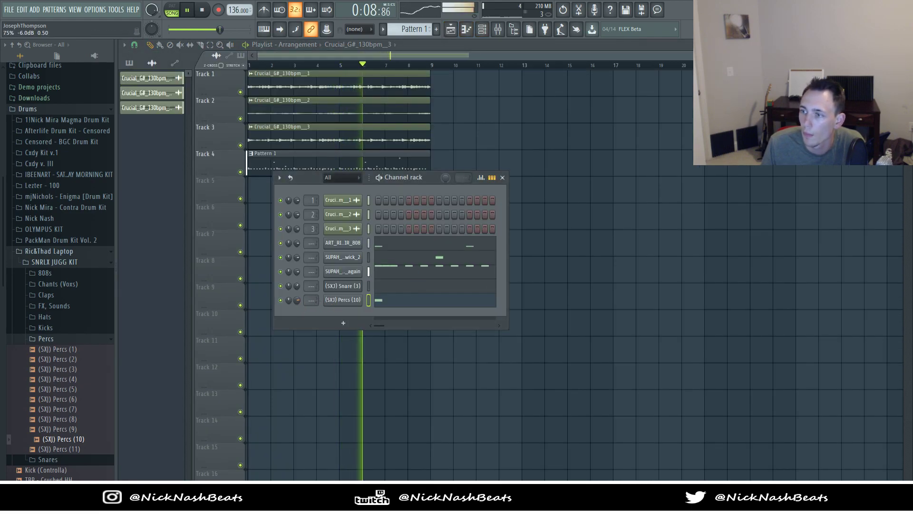
Step: Load the ART_SQUEEZE IT DRINK_OPEN HAT sample from the IBEENART kit's OPEN HATS folder as a new channel
{"action": "left_click", "coordinate": [33, 339]}
{"action": "left_click", "coordinate": [62, 250]}
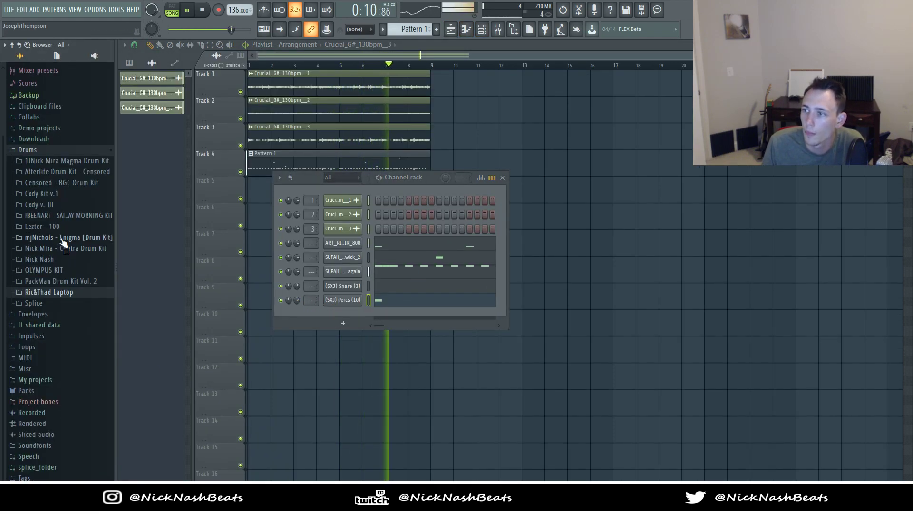
{"action": "left_click", "coordinate": [58, 212]}
{"action": "left_click", "coordinate": [52, 282]}
{"action": "left_click_drag", "start_coordinate": [349, 309], "coordinate": [349, 310]}
Step: Place C5 open hat hits on step 7 of bars 1, 3, 5 and 7
{"action": "key", "text": "F7"}
{"action": "left_click", "coordinate": [178, 226]}
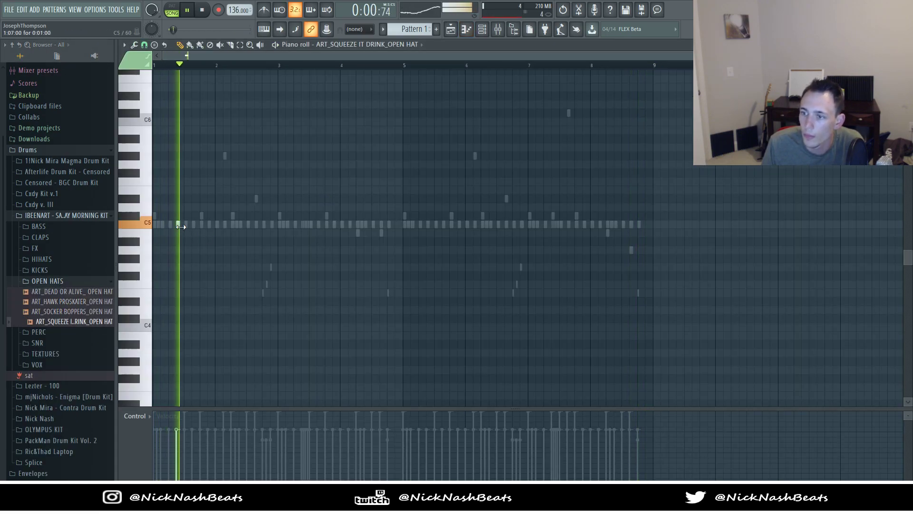
{"action": "left_click", "coordinate": [305, 225]}
{"action": "left_click", "coordinate": [430, 224]}
{"action": "left_click", "coordinate": [555, 225]}
Step: Load Cxdy - Filler Perc (5) from the Cxdy v. III kit's Perc folder as a new channel and open its piano roll
{"action": "left_click", "coordinate": [451, 29]}
{"action": "left_click", "coordinate": [482, 30]}
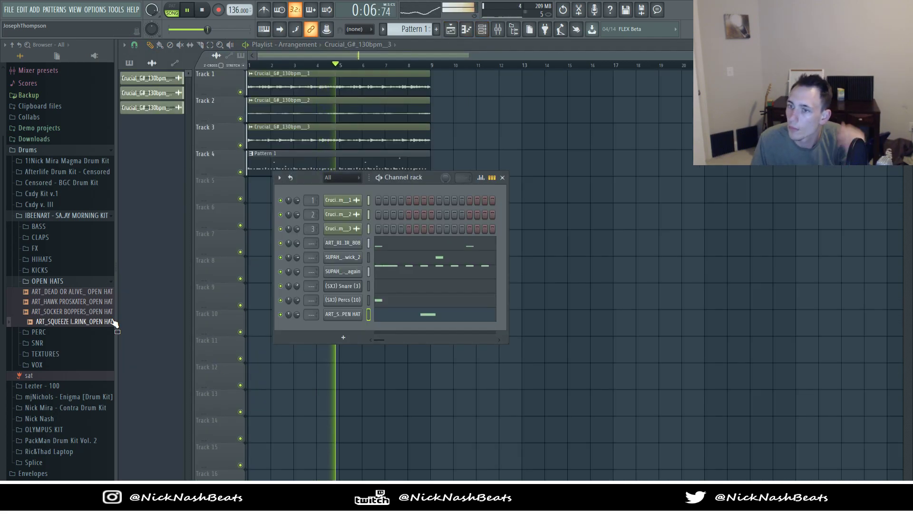
{"action": "left_click", "coordinate": [88, 285]}
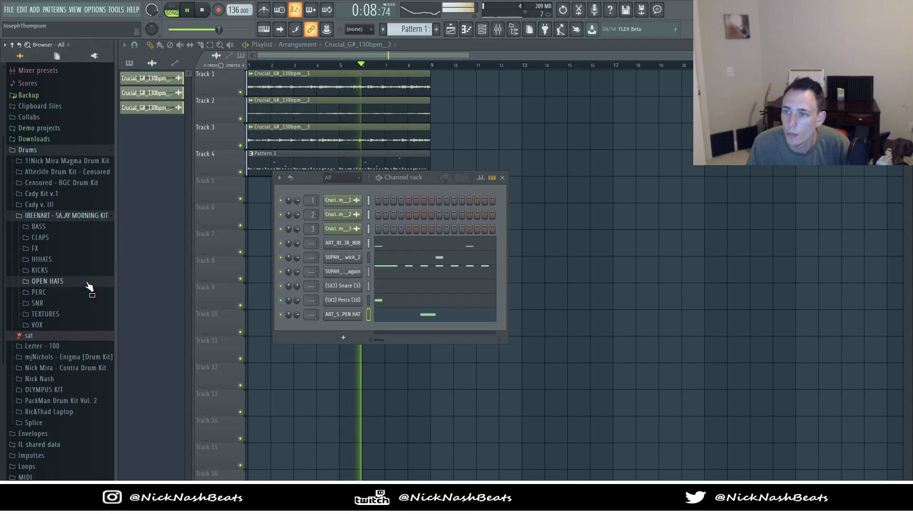
{"action": "left_click", "coordinate": [52, 217]}
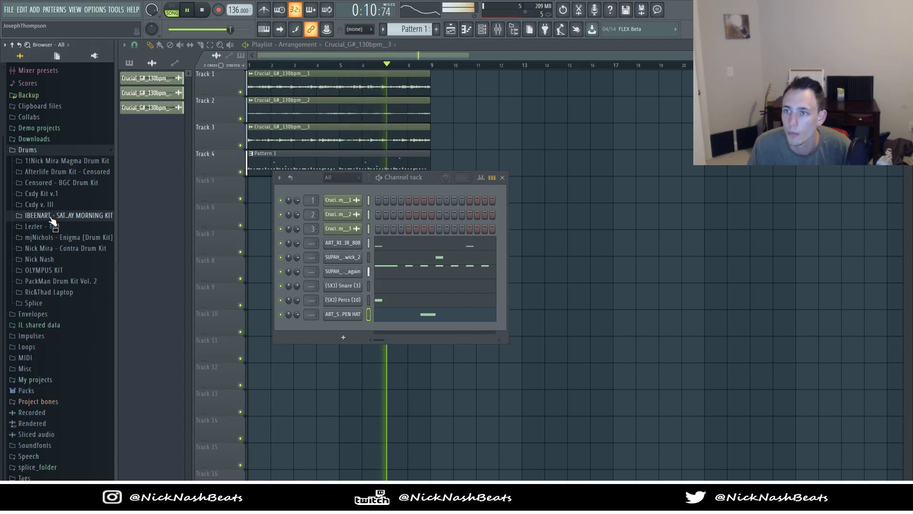
{"action": "left_click", "coordinate": [51, 204]}
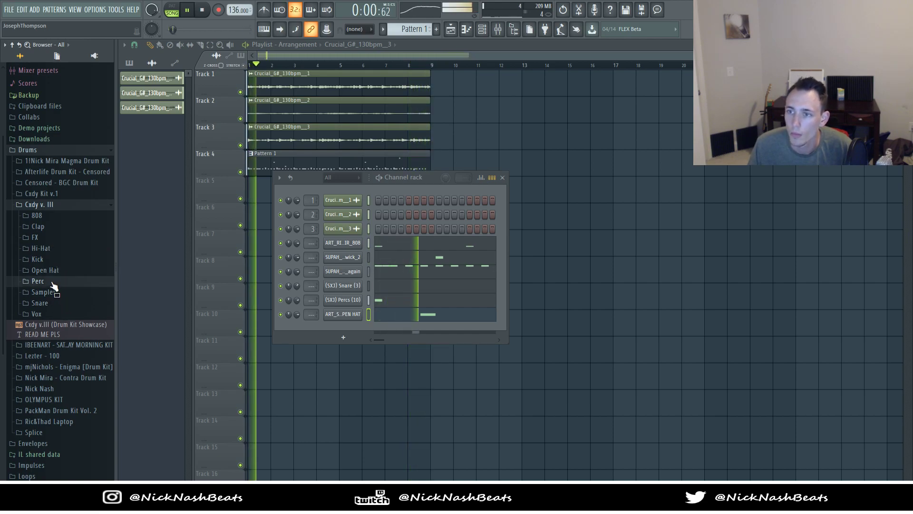
{"action": "left_click", "coordinate": [52, 281]}
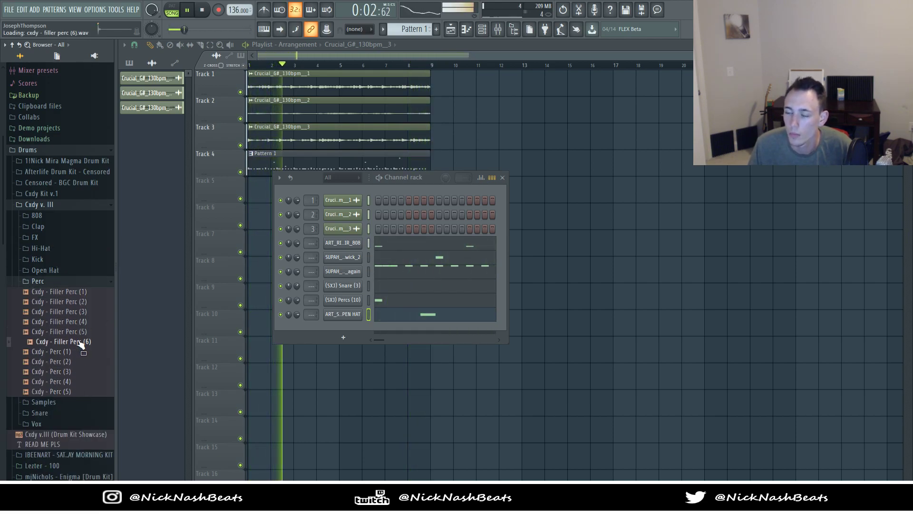
{"action": "left_click_drag", "start_coordinate": [341, 331], "coordinate": [362, 325]}
{"action": "key", "text": "F7"}
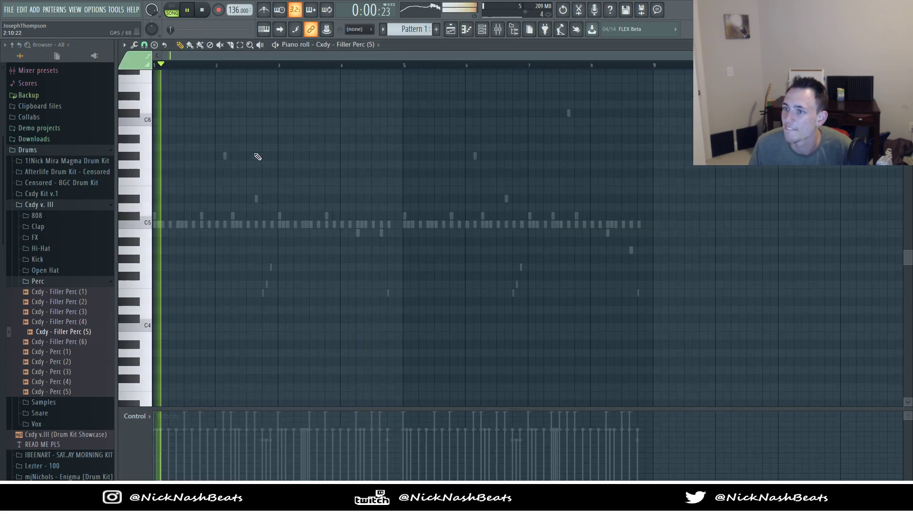
{"action": "scroll", "coordinate": [241, 240], "scroll_direction": "up", "scroll_amount": 3, "text": "ctrl"}
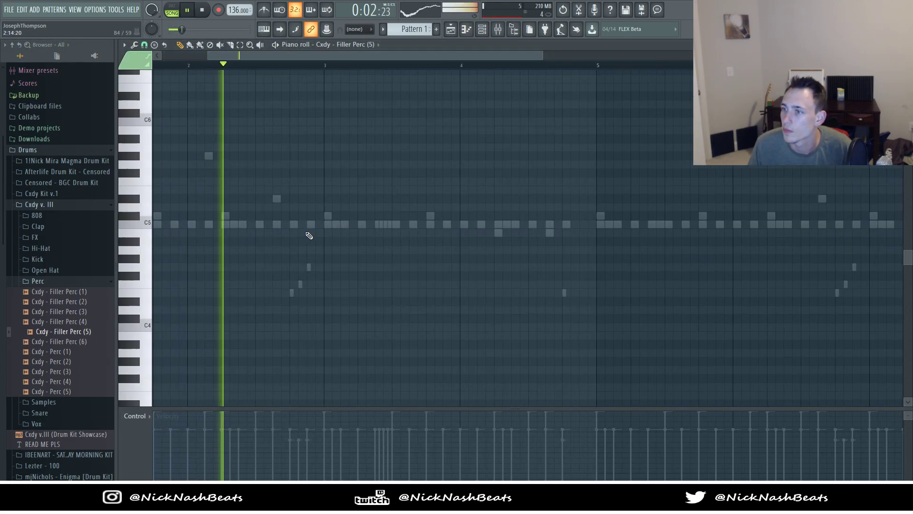
Step: Place C5 hits for Cxdy - Filler Perc (5) on step 13 of bars 4 and 8
{"action": "left_click", "coordinate": [568, 224]}
{"action": "left_click_drag", "start_coordinate": [578, 225], "coordinate": [567, 225]}
{"action": "scroll", "coordinate": [582, 229], "scroll_direction": "down", "scroll_amount": 2}
{"action": "left_click", "coordinate": [683, 232]}
{"action": "left_click_drag", "start_coordinate": [684, 231], "coordinate": [684, 223]}
Step: Add Cxdy - Filler Perc (6) as a channel with C5 hits on step 15 of bars 4 and 8
{"action": "left_click", "coordinate": [363, 165]}
{"action": "left_click", "coordinate": [421, 225]}
{"action": "left_click", "coordinate": [693, 226]}
{"action": "left_click", "coordinate": [467, 30]}
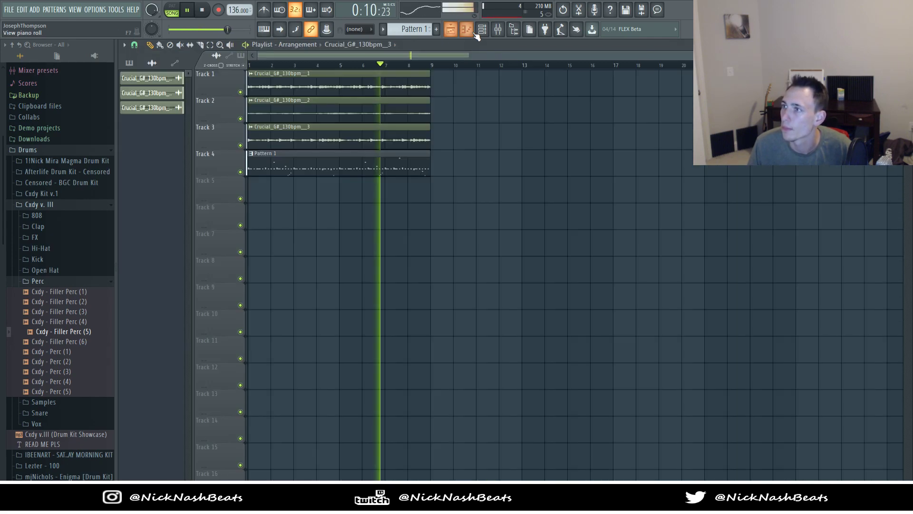
Step: Collapse the Cxdy v. III kit folder and lower the volume of the Cxdy - Filler Perc (5) channel
{"action": "left_click", "coordinate": [481, 30]}
{"action": "left_click", "coordinate": [64, 282]}
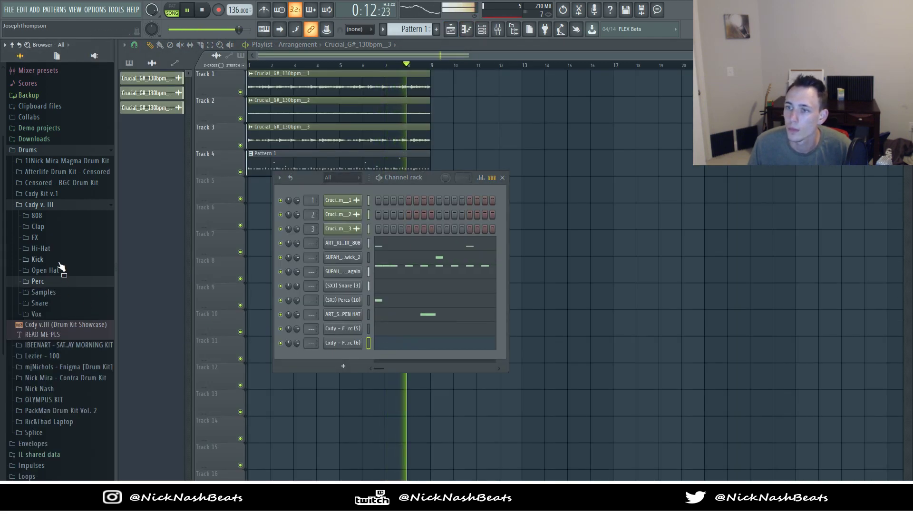
{"action": "left_click", "coordinate": [43, 205]}
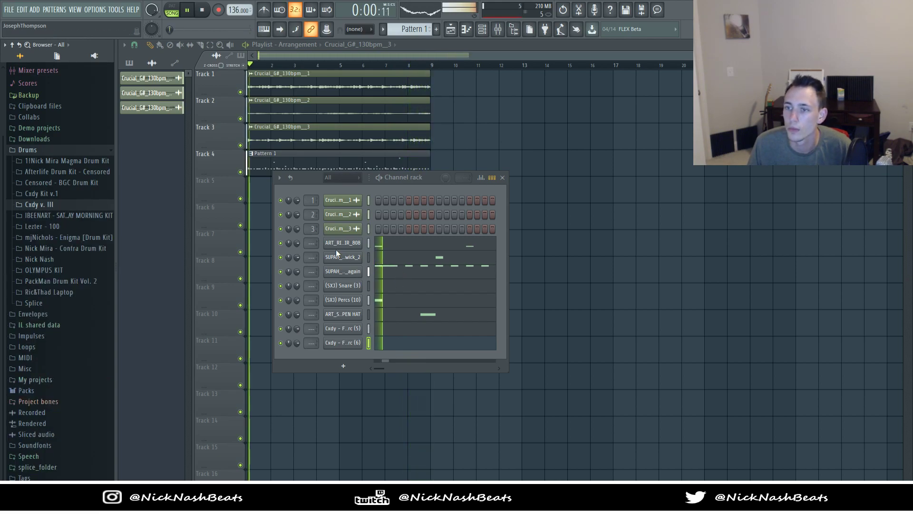
{"action": "left_click_drag", "start_coordinate": [297, 329], "coordinate": [297, 345]}
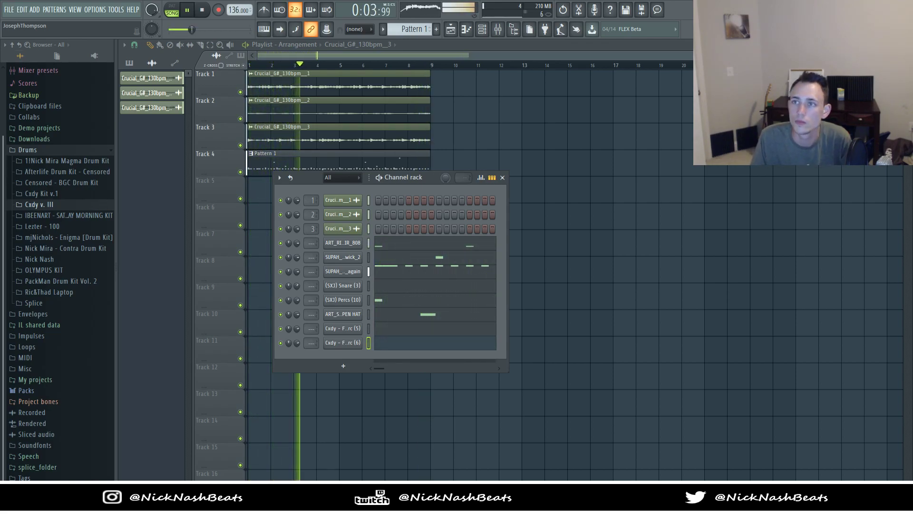
Step: Move the Pattern 1 clip from Track 4 to the start of Track 5 and stop playback
{"action": "left_click", "coordinate": [308, 167]}
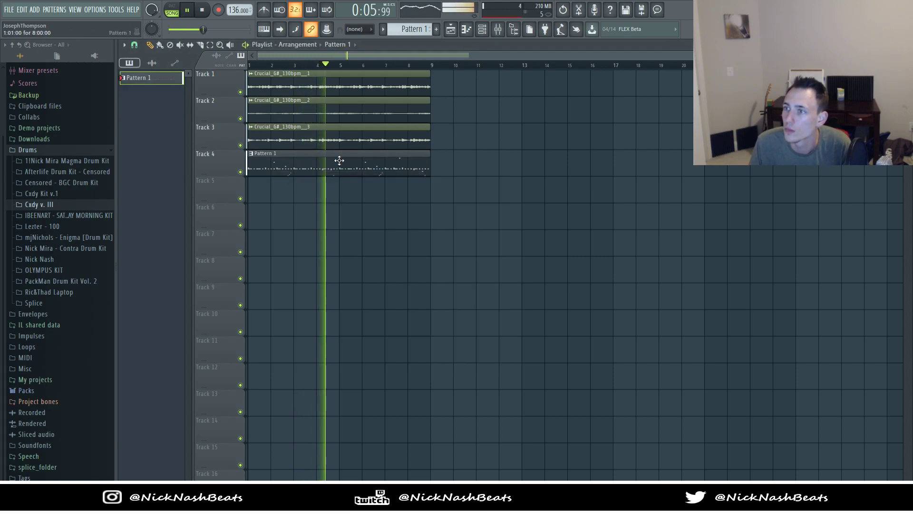
{"action": "left_click_drag", "start_coordinate": [420, 161], "coordinate": [421, 188]}
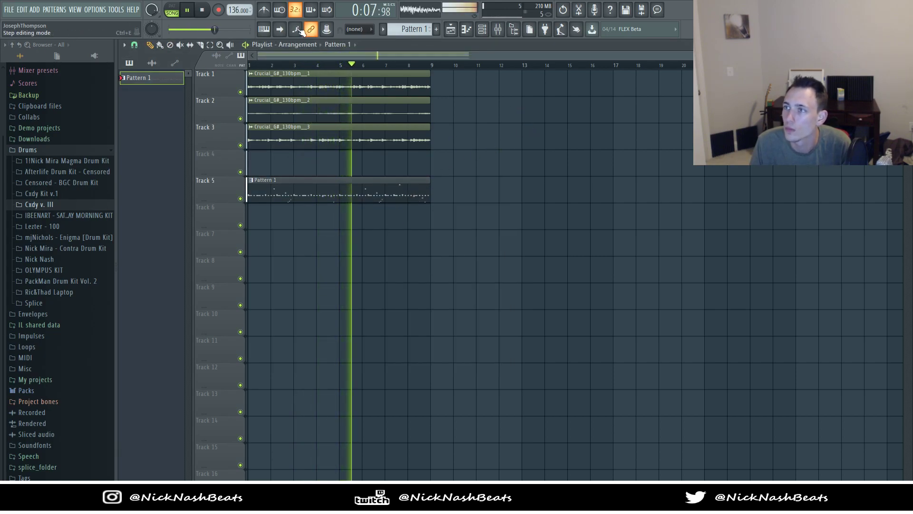
{"action": "key", "text": "space"}
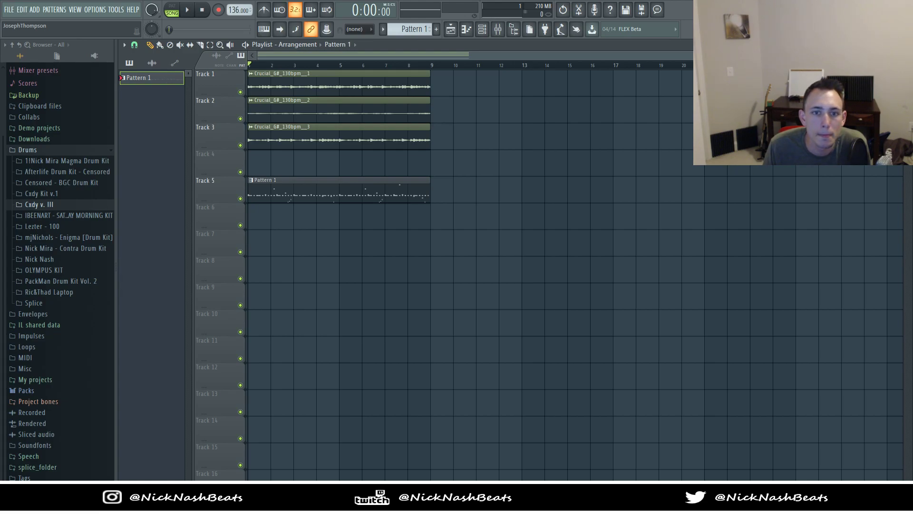
Step: Place the _OS_DSND_145_Emin_Mask_Flute loop at the start of Track 4 and time-stretch it to 8 bars
{"action": "left_click_drag", "start_coordinate": [282, 163], "coordinate": [259, 163]}
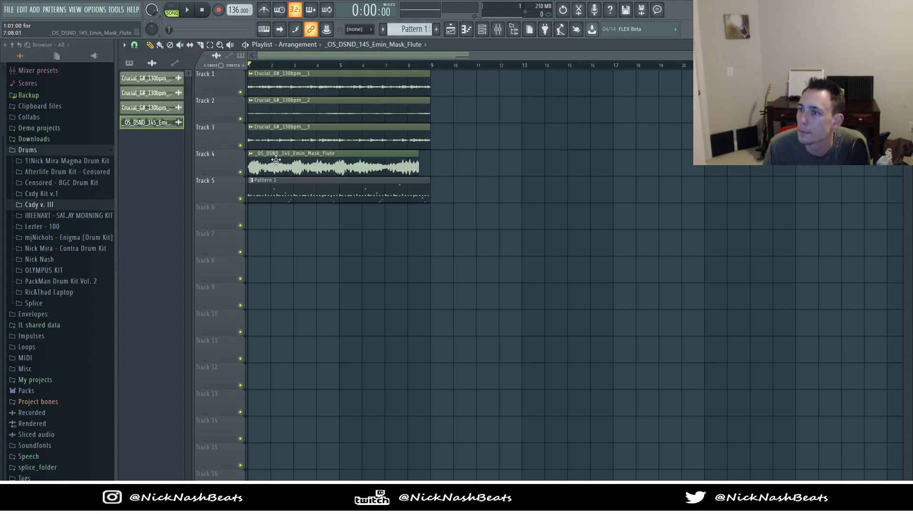
{"action": "double_click", "coordinate": [325, 164]}
{"action": "left_click_drag", "start_coordinate": [345, 177], "coordinate": [346, 160]}
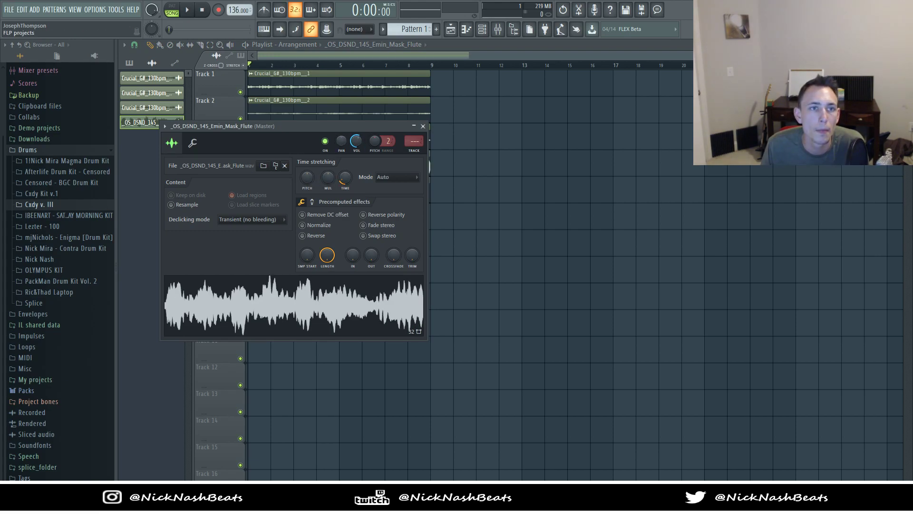
{"action": "right_click", "coordinate": [585, 216]}
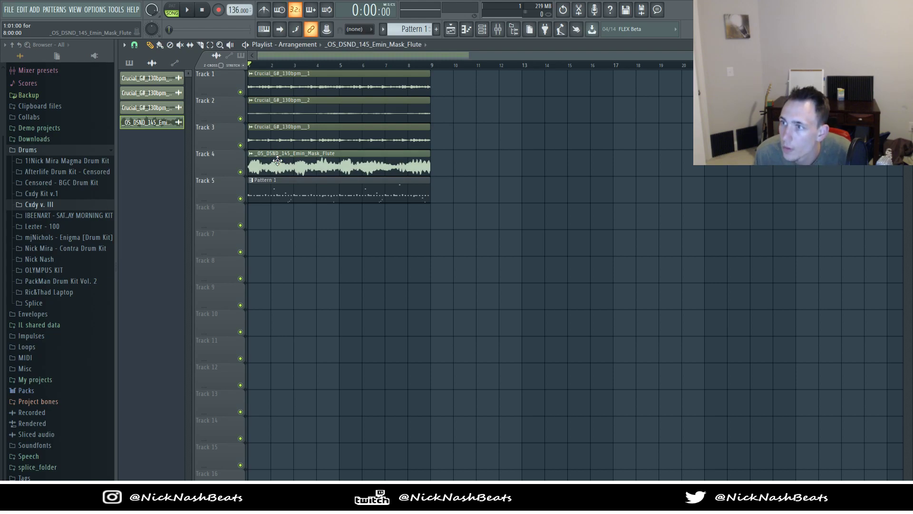
Step: Pitch the flute loop up by 300 cents and play it with the arrangement
{"action": "double_click", "coordinate": [307, 170]}
{"action": "left_click_drag", "start_coordinate": [306, 178], "coordinate": [307, 164]}
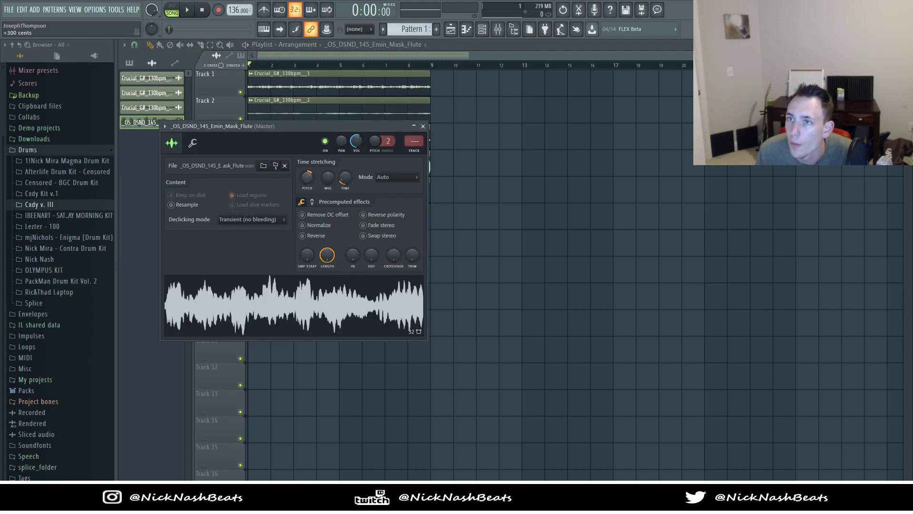
{"action": "key", "text": "space"}
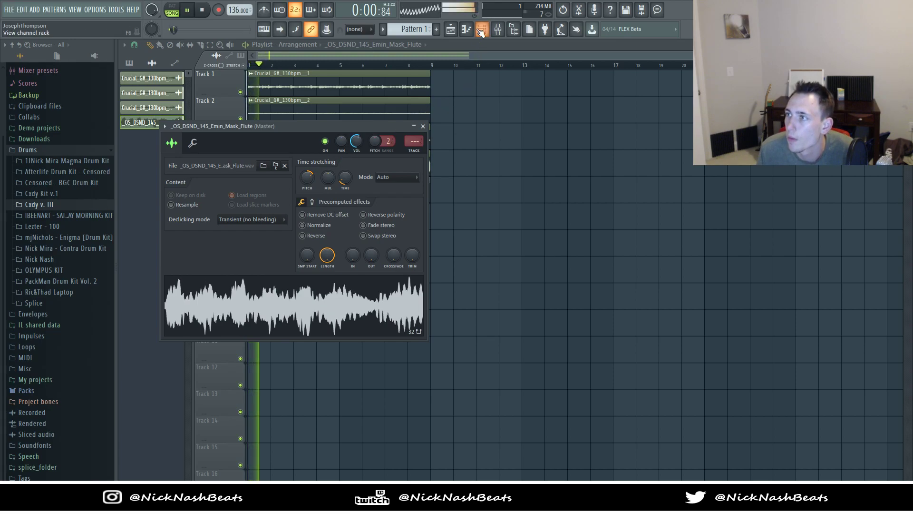
Step: Route the flute loop to mixer insert 4 and lower that insert's volume while playing the arrangement
{"action": "left_click", "coordinate": [498, 29]}
{"action": "left_click", "coordinate": [506, 31]}
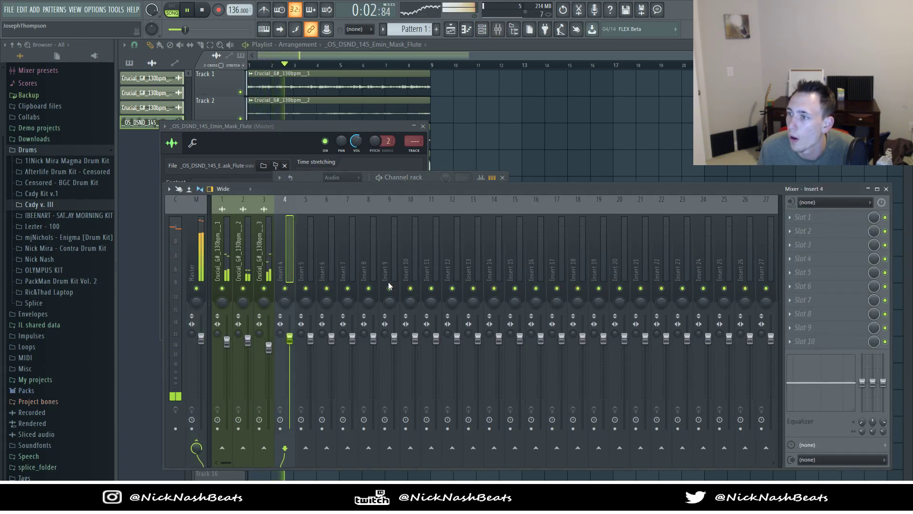
{"action": "key", "text": "ctrl+l"}
{"action": "left_click_drag", "start_coordinate": [290, 338], "coordinate": [290, 348]}
{"action": "key", "text": "space"}
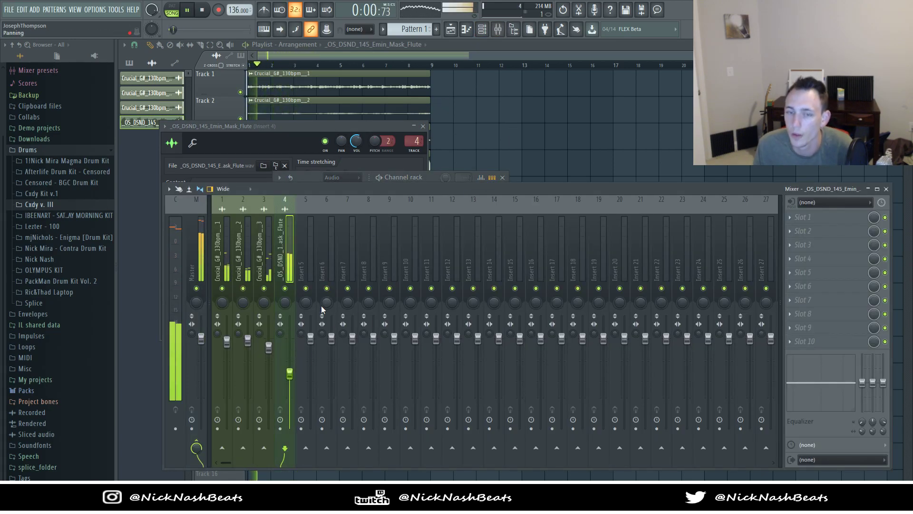
{"action": "left_click_drag", "start_coordinate": [175, 30], "coordinate": [199, 30]}
{"action": "left_click", "coordinate": [516, 121]}
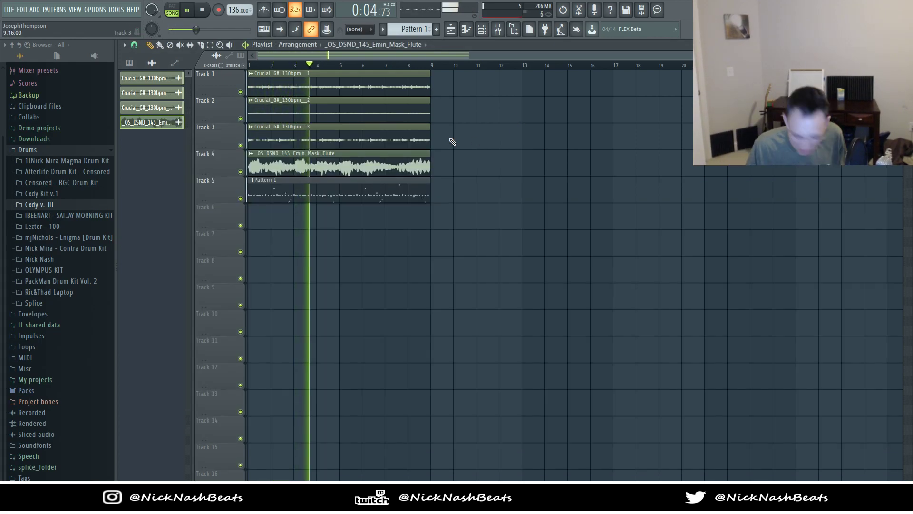
Step: Lower the flute insert's fader further and cut its low EQ band to -18.0 at 201 Hz
{"action": "left_click", "coordinate": [497, 29]}
{"action": "key", "text": "space"}
{"action": "left_click_drag", "start_coordinate": [291, 388], "coordinate": [293, 392]}
{"action": "key", "text": "space"}
{"action": "key", "text": "space"}
{"action": "key", "text": "space"}
{"action": "left_click_drag", "start_coordinate": [862, 383], "coordinate": [862, 410]}
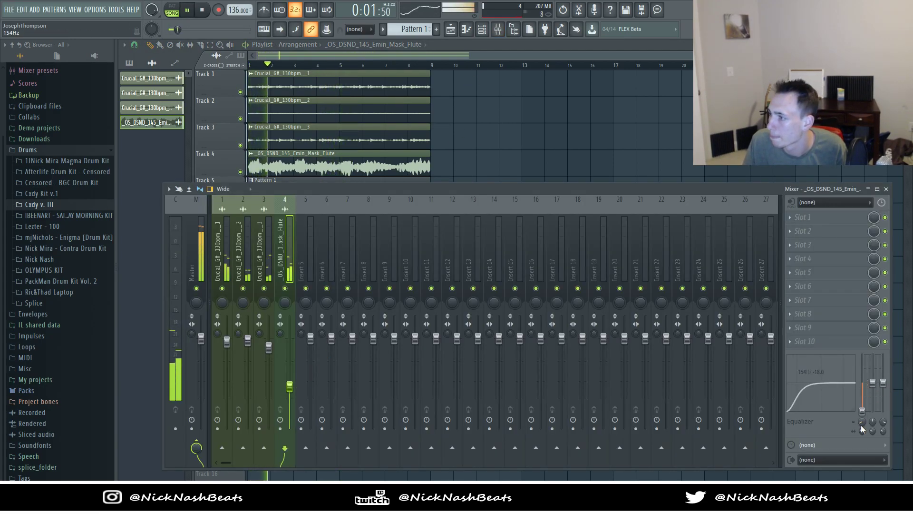
{"action": "key", "text": "F9"}
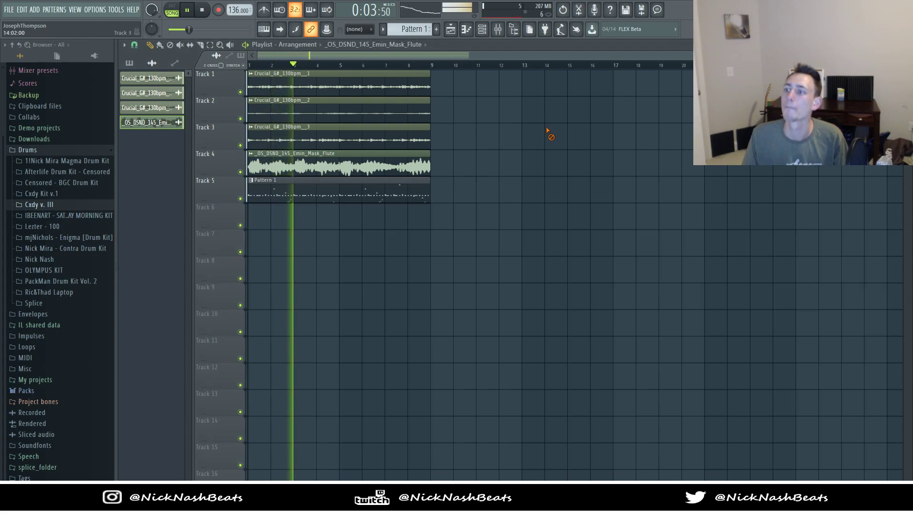
Step: Delete the Pattern 1 clip from Track 5 and split Pattern 1 into a separate pattern for each channel
{"action": "right_click", "coordinate": [408, 192]}
{"action": "scroll", "coordinate": [410, 30], "scroll_direction": "down", "scroll_amount": 1}
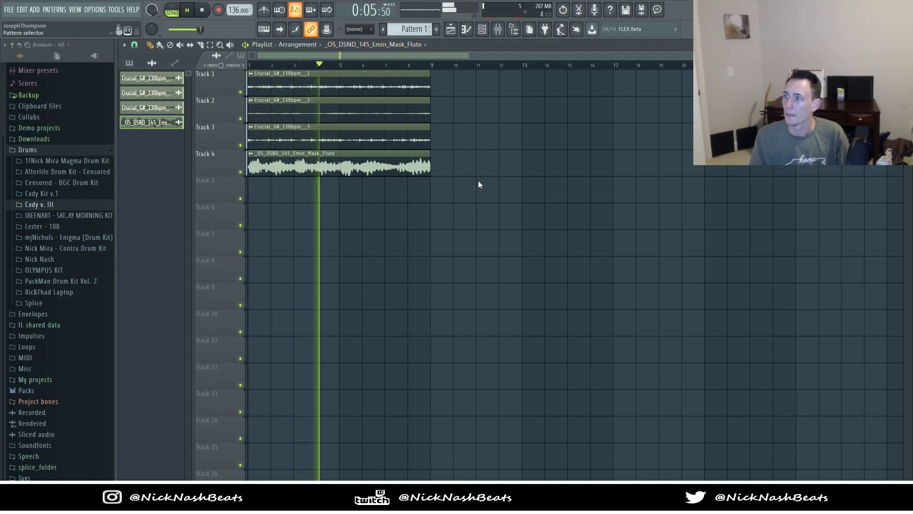
{"action": "key", "text": "F7"}
{"action": "left_click", "coordinate": [452, 30]}
{"action": "left_click", "coordinate": [141, 80]}
{"action": "left_click", "coordinate": [164, 107]}
{"action": "key", "text": "space"}
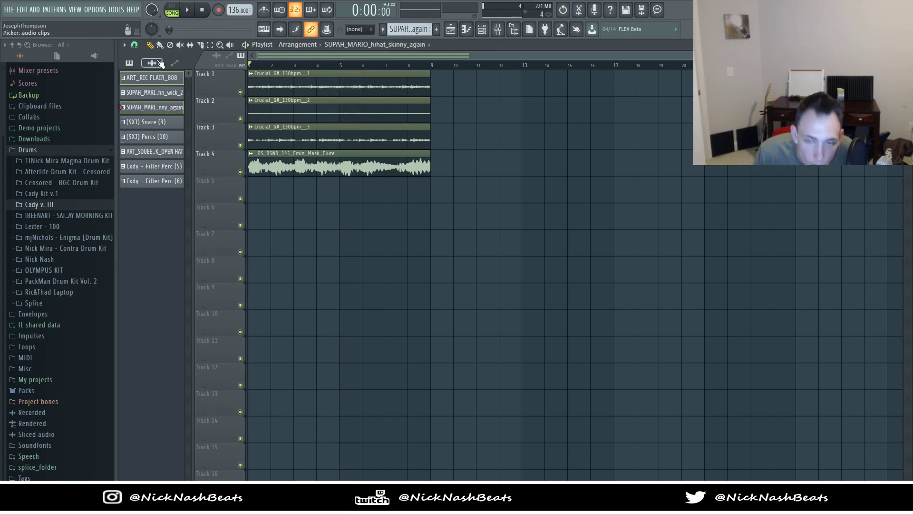
Step: Select all eight drum patterns, from ART_RIC FLAIR_808 to Cxdy - Filler Perc (6), and place them on Tracks 5 to 12 at bar 1
{"action": "left_click", "coordinate": [168, 94]}
{"action": "left_click", "coordinate": [163, 83]}
{"action": "left_click", "coordinate": [163, 95], "text": "shift"}
{"action": "left_click", "coordinate": [165, 108], "text": "shift"}
{"action": "left_click", "coordinate": [168, 123], "text": "shift"}
{"action": "left_click", "coordinate": [168, 138], "text": "shift"}
{"action": "left_click", "coordinate": [171, 152], "text": "shift"}
{"action": "left_click", "coordinate": [172, 166], "text": "shift"}
{"action": "left_click", "coordinate": [172, 181], "text": "shift"}
{"action": "left_click_drag", "start_coordinate": [166, 82], "coordinate": [255, 185]}
Step: Select all clips of the eight-bar section and duplicate them four times, through bar 40
{"action": "left_click_drag", "start_coordinate": [519, 415], "coordinate": [1, 6]}
{"action": "key", "text": "ctrl+b"}
{"action": "key", "text": "ctrl+b"}
{"action": "key", "text": "ctrl+b"}
{"action": "key", "text": "ctrl+b"}
{"action": "scroll", "coordinate": [488, 228], "scroll_direction": "down", "scroll_amount": 3}
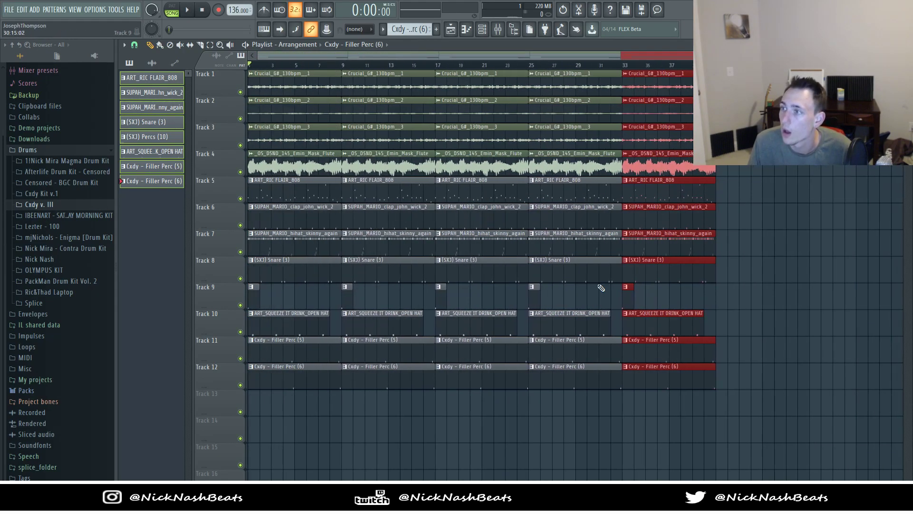
{"action": "key", "text": "ctrl+d"}
Step: Delete the flute, 808 and all drum clips on Tracks 4 to 12 from the first eight bars
{"action": "key", "text": "space"}
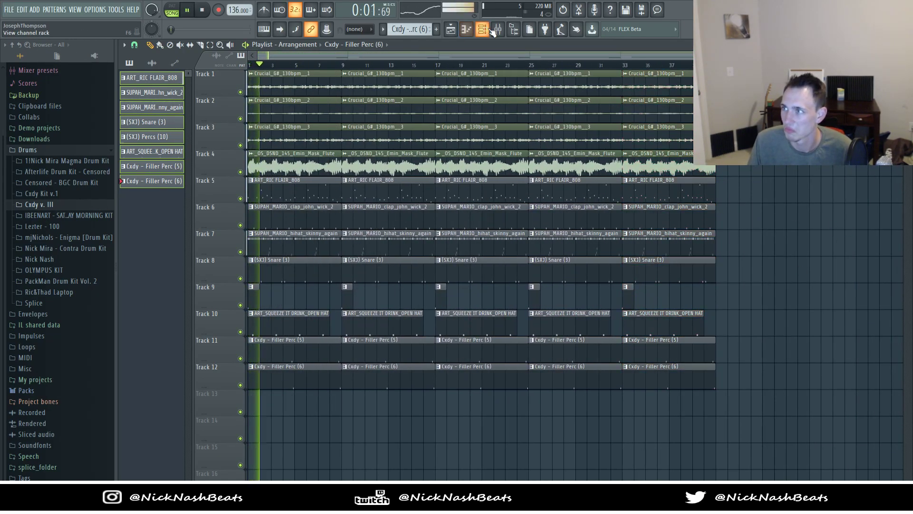
{"action": "key", "text": "F9"}
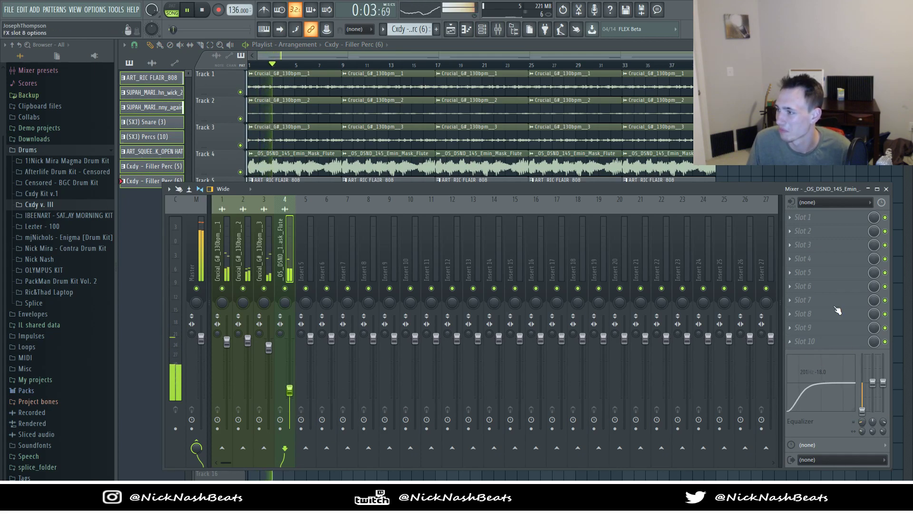
{"action": "key", "text": "F9"}
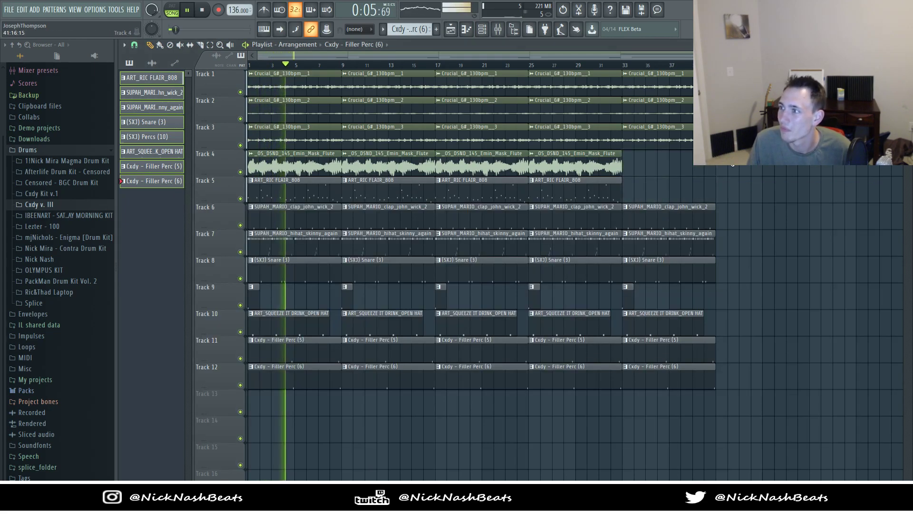
{"action": "right_click", "coordinate": [287, 184]}
{"action": "right_click", "coordinate": [287, 214]}
{"action": "right_click", "coordinate": [285, 241]}
{"action": "right_click", "coordinate": [285, 268]}
{"action": "right_click", "coordinate": [283, 320]}
{"action": "right_click", "coordinate": [283, 347]}
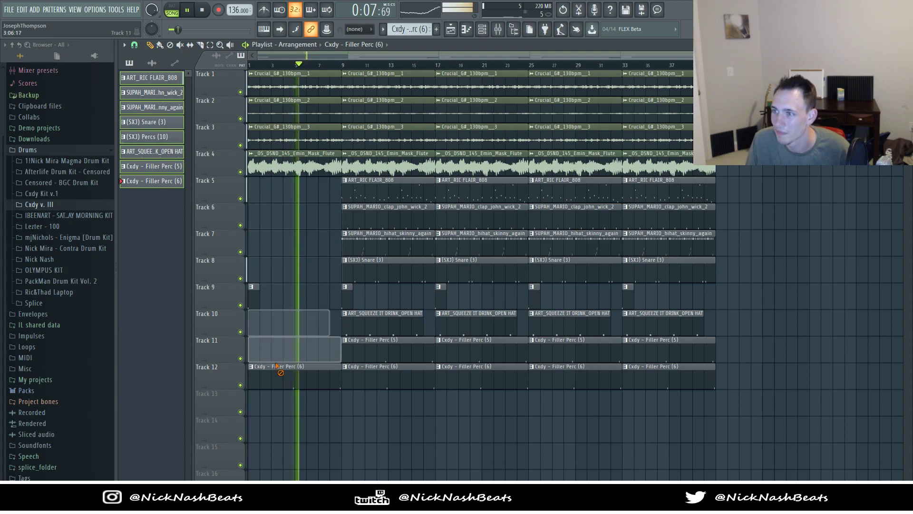
{"action": "right_click", "coordinate": [281, 368]}
{"action": "right_click", "coordinate": [254, 296]}
{"action": "right_click", "coordinate": [263, 165]}
Step: Play the arrangement from the start and examine the clips around bars 12 to 17
{"action": "left_click_drag", "start_coordinate": [257, 66], "coordinate": [239, 72]}
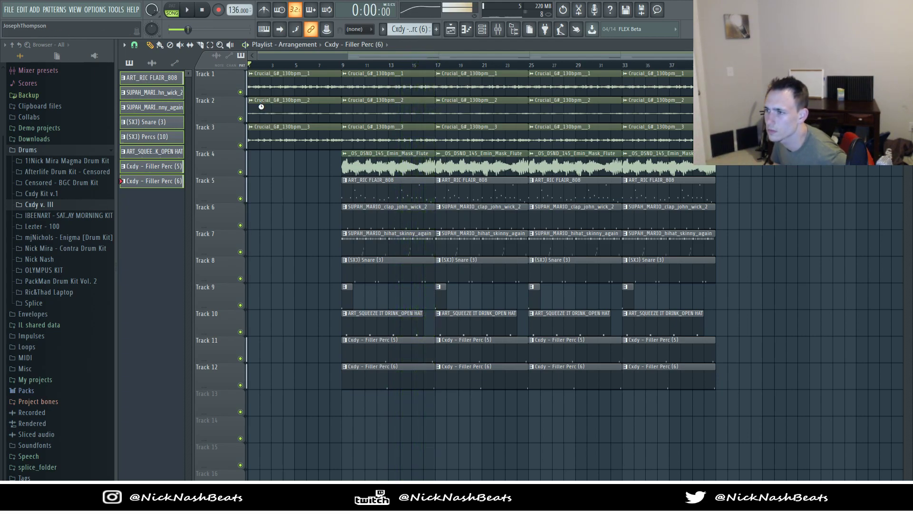
{"action": "key", "text": "space"}
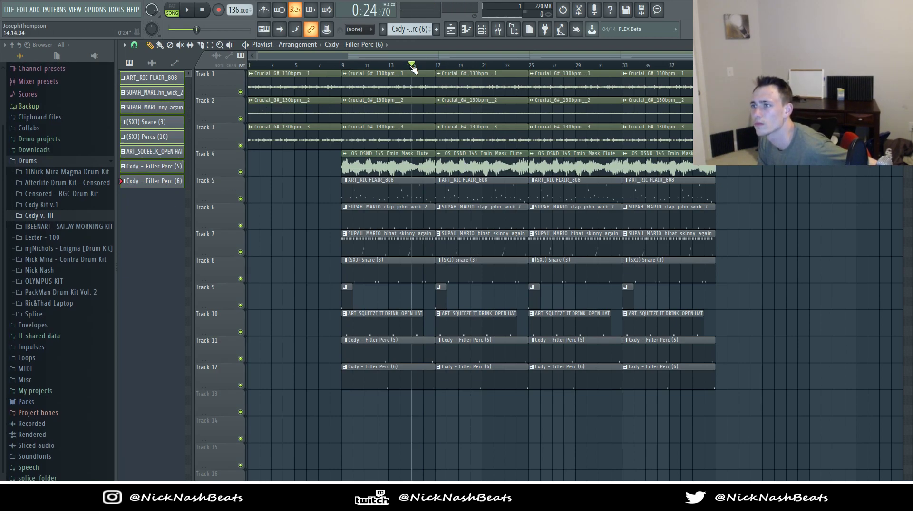
{"action": "key", "text": "space"}
{"action": "scroll", "coordinate": [412, 163], "scroll_direction": "up", "scroll_amount": 5}
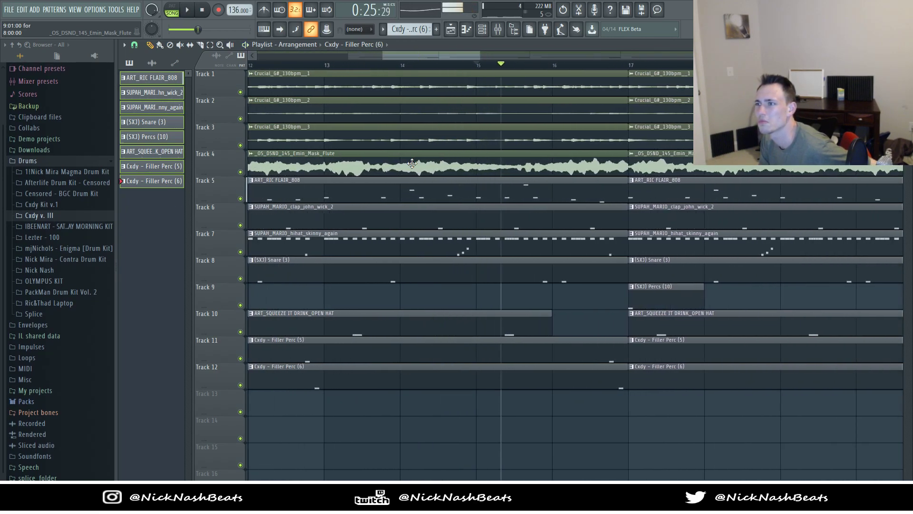
{"action": "scroll", "coordinate": [415, 165], "scroll_direction": "down", "scroll_amount": 5}
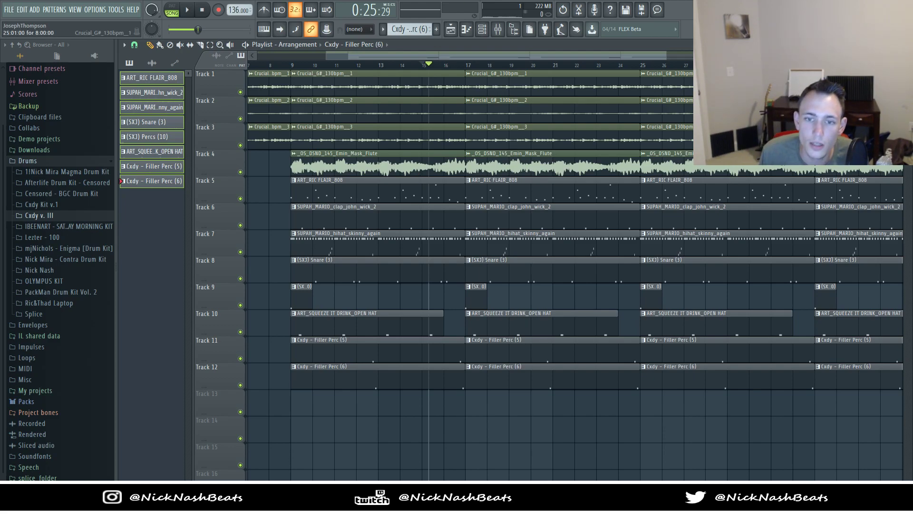
Step: Solo Track 4, listen to the flute loop from bar 9 and check its sample settings
{"action": "right_click", "coordinate": [240, 173]}
{"action": "left_click", "coordinate": [292, 67]}
{"action": "key", "text": "space"}
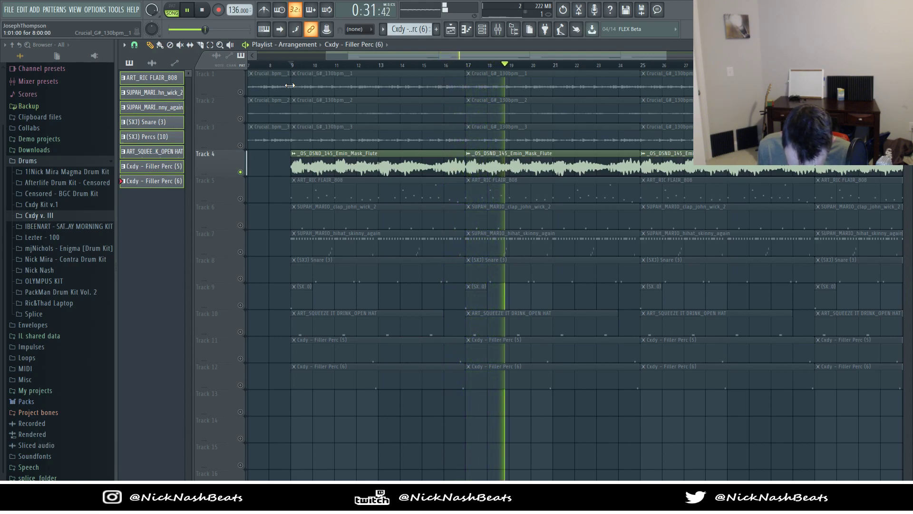
{"action": "key", "text": "space"}
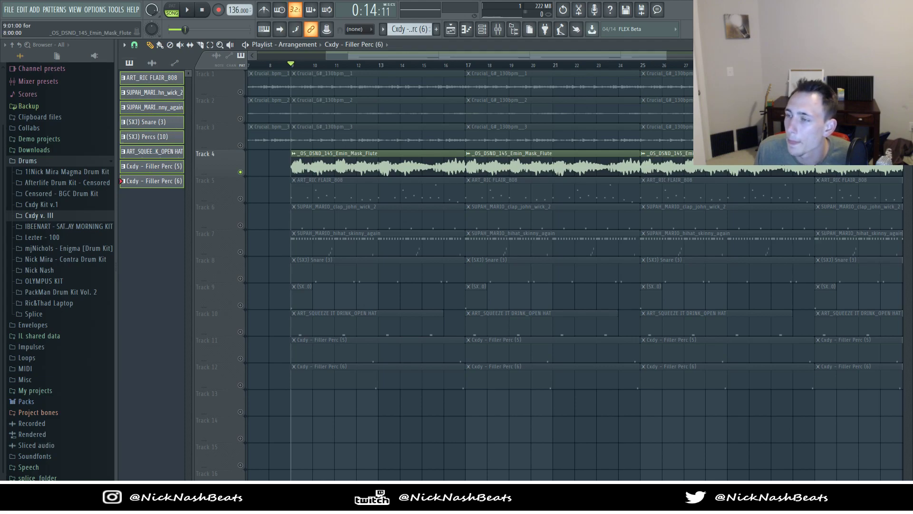
{"action": "double_click", "coordinate": [329, 164]}
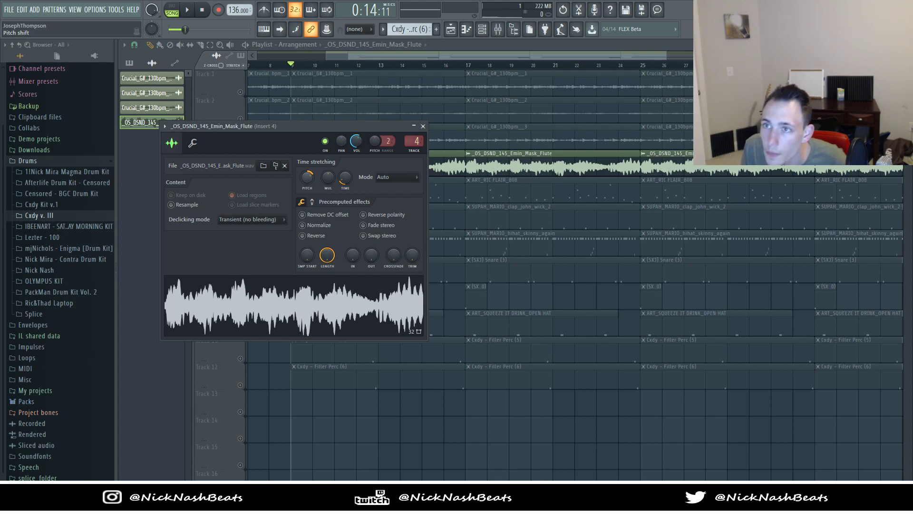
{"action": "key", "text": "space"}
{"action": "left_click", "coordinate": [423, 126]}
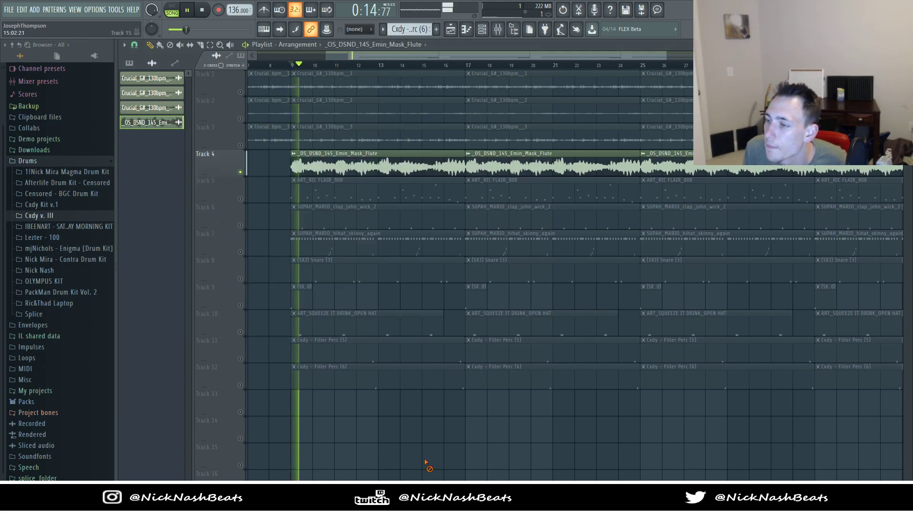
Step: Unmute Tracks 1 to 3 to hear the Crucial loops together with the flute
{"action": "left_click", "coordinate": [242, 144]}
{"action": "left_click", "coordinate": [241, 119]}
{"action": "left_click", "coordinate": [240, 91]}
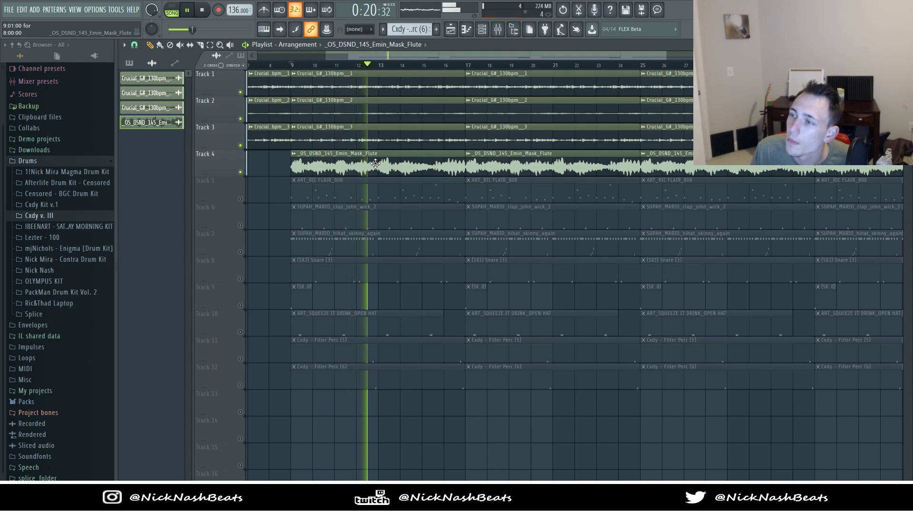
Step: Recheck the flute's sample settings, stop playback and load Auto-Tune 8.1 into the first effect slot of its mixer insert
{"action": "double_click", "coordinate": [397, 173]}
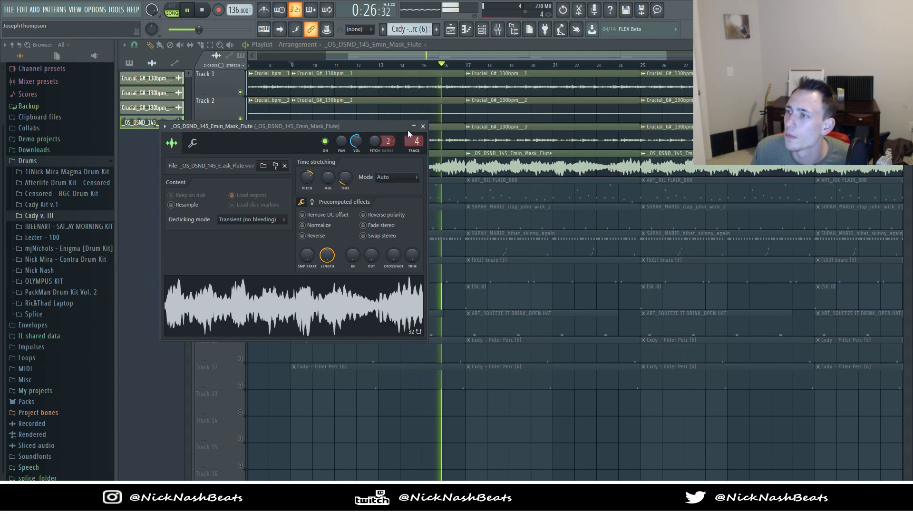
{"action": "left_click", "coordinate": [423, 126]}
{"action": "left_click", "coordinate": [498, 29]}
{"action": "key", "text": "space"}
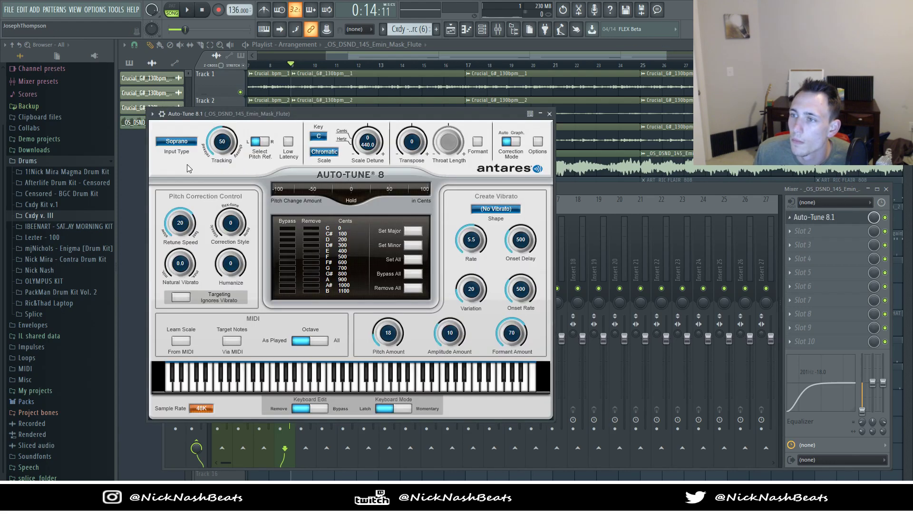
Step: Set Auto-Tune to Instrument input with Low Latency on, key G#, Minor scale and a retune speed of 0
{"action": "left_click", "coordinate": [184, 142]}
{"action": "left_click", "coordinate": [192, 177]}
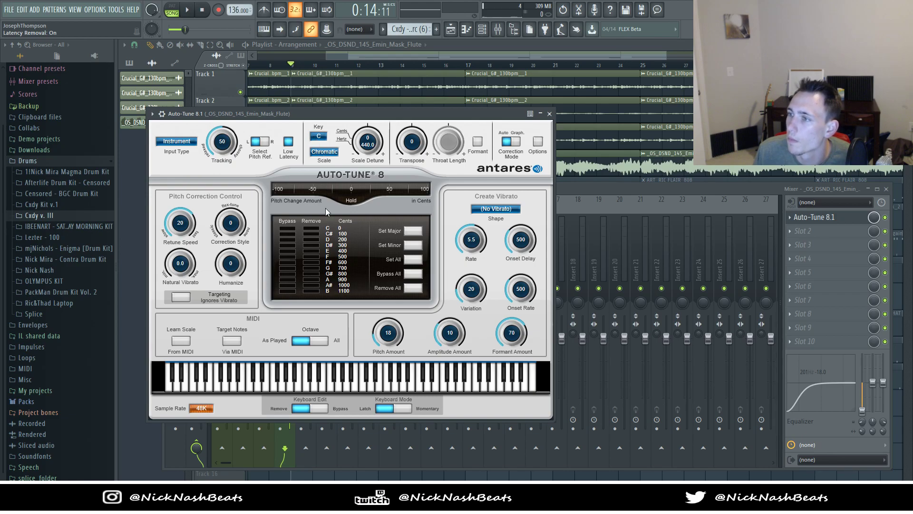
{"action": "left_click", "coordinate": [324, 221]}
{"action": "left_click", "coordinate": [327, 152]}
{"action": "left_click", "coordinate": [328, 165]}
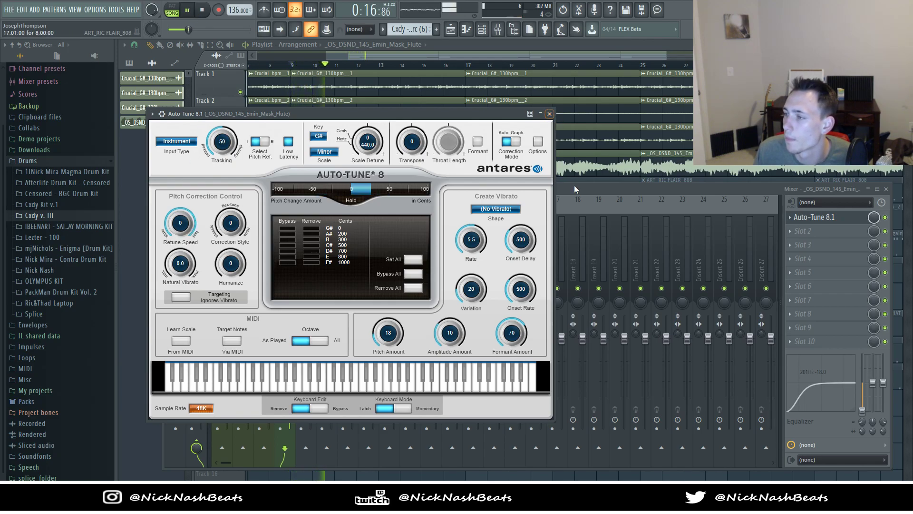
Step: Play the auto-tuned flute with the Crucial loops from bar 9, uncovering the playlist by moving the Auto-Tune window
{"action": "left_click", "coordinate": [596, 242]}
{"action": "left_click", "coordinate": [288, 260]}
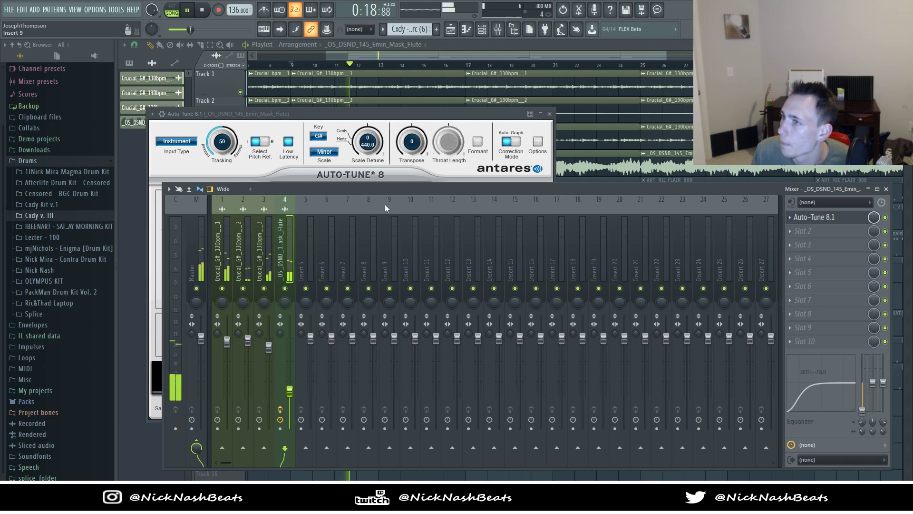
{"action": "left_click_drag", "start_coordinate": [416, 116], "coordinate": [482, 292]}
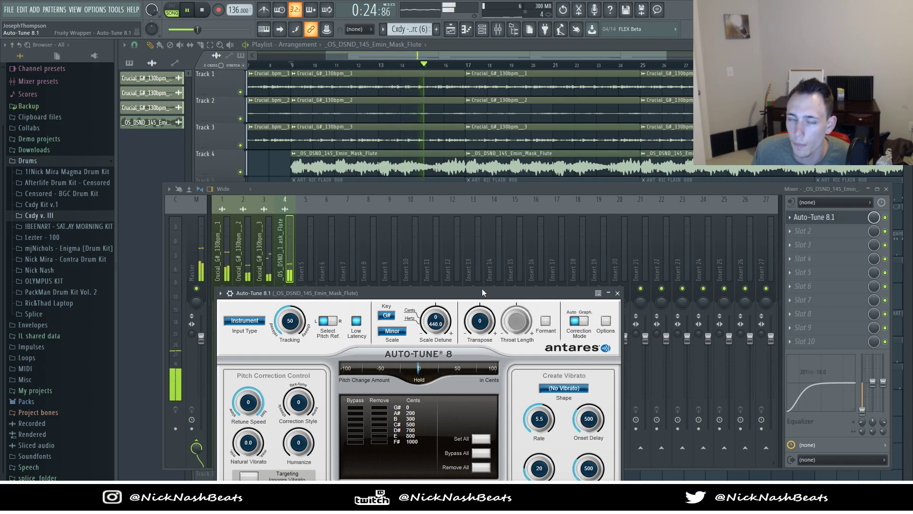
{"action": "key", "text": "space"}
{"action": "key", "text": "space"}
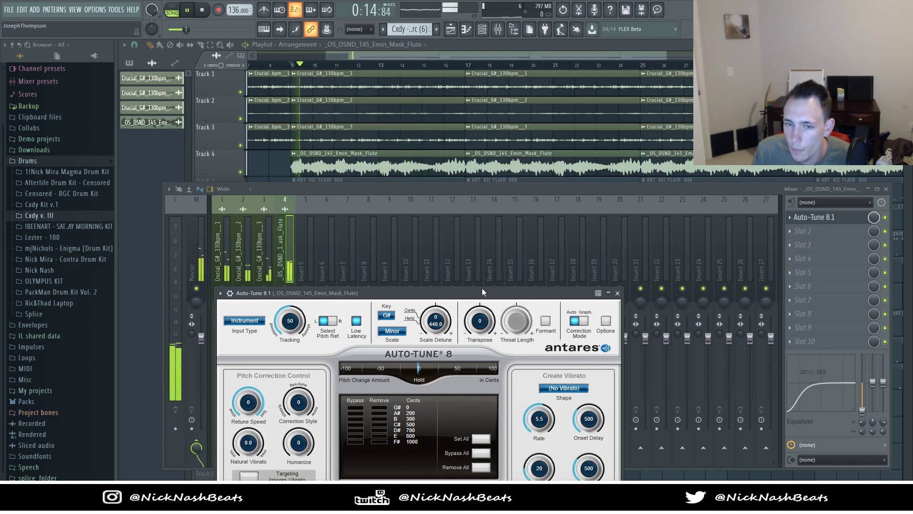
{"action": "key", "text": "space"}
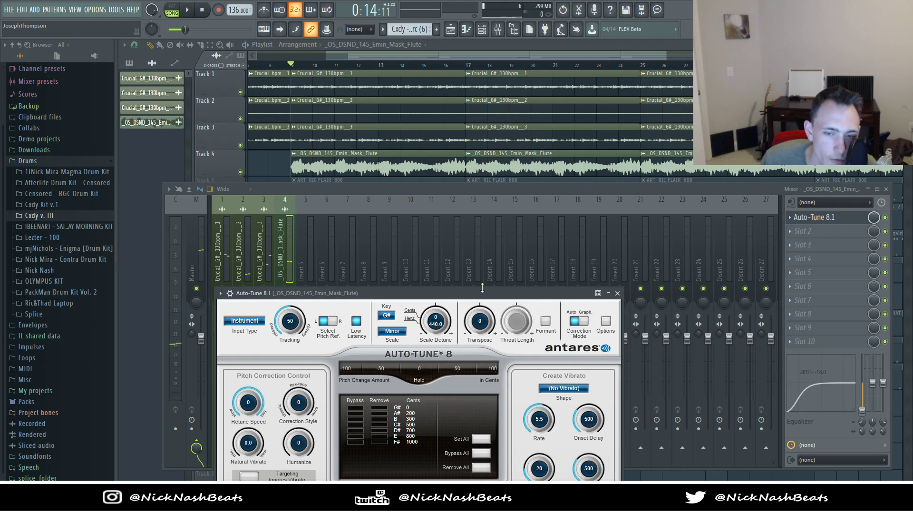
{"action": "key", "text": "space"}
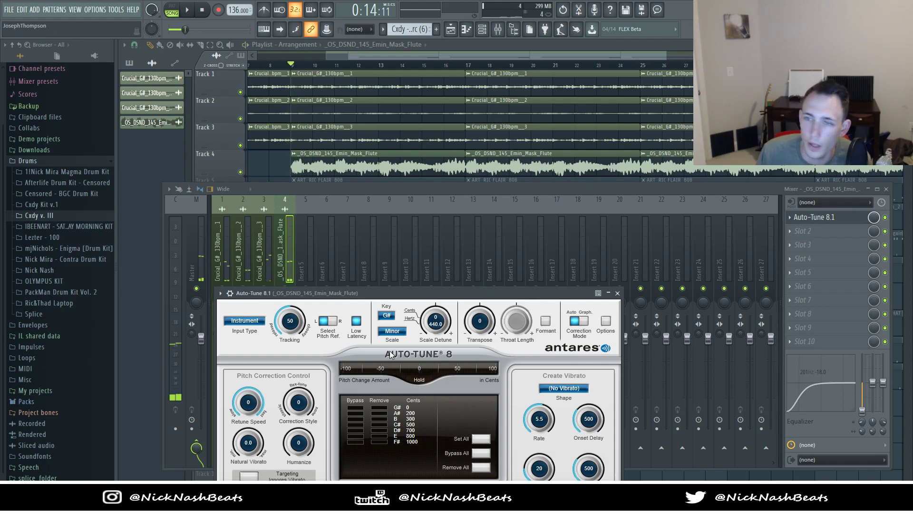
{"action": "key", "text": "space"}
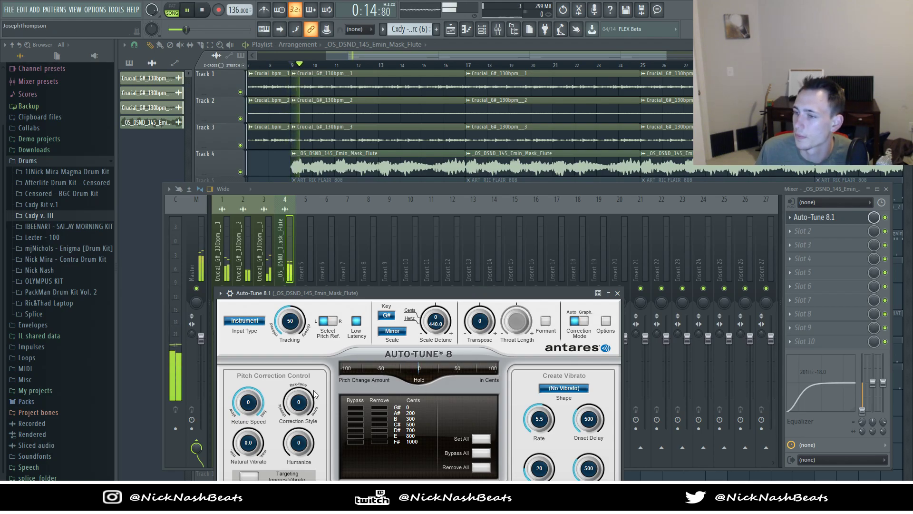
{"action": "key", "text": "space"}
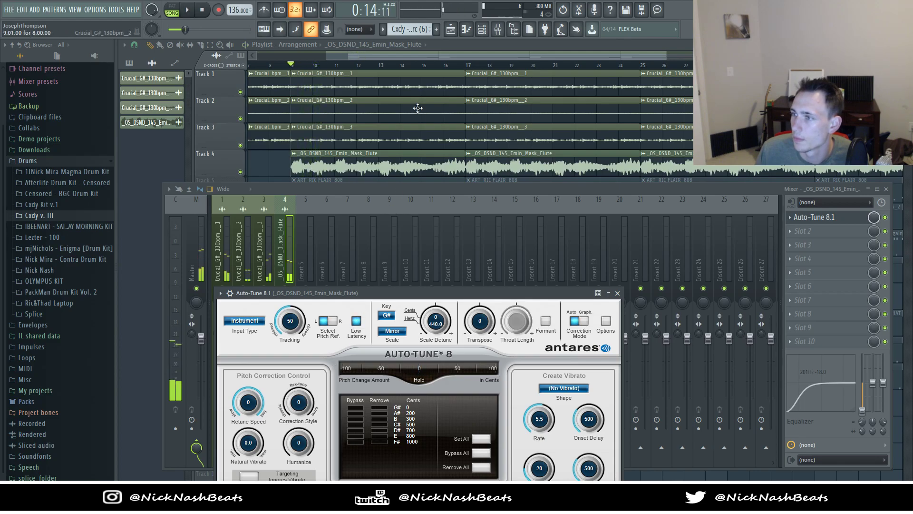
Step: Solo the flute's mixer insert, set playback to start near bar 15 and reopen Auto-Tune while it plays
{"action": "left_click", "coordinate": [294, 262]}
{"action": "left_click", "coordinate": [392, 61]}
{"action": "key", "text": "space"}
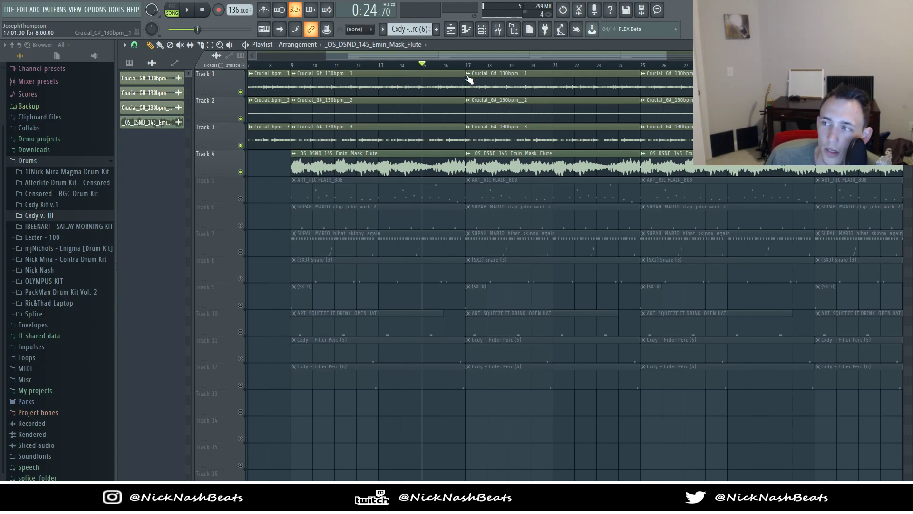
{"action": "left_click", "coordinate": [498, 29]}
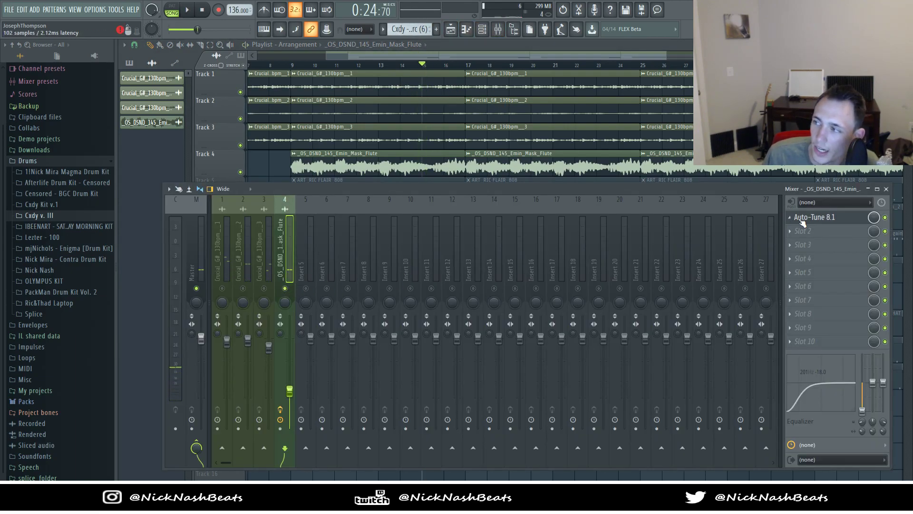
{"action": "left_click", "coordinate": [826, 219]}
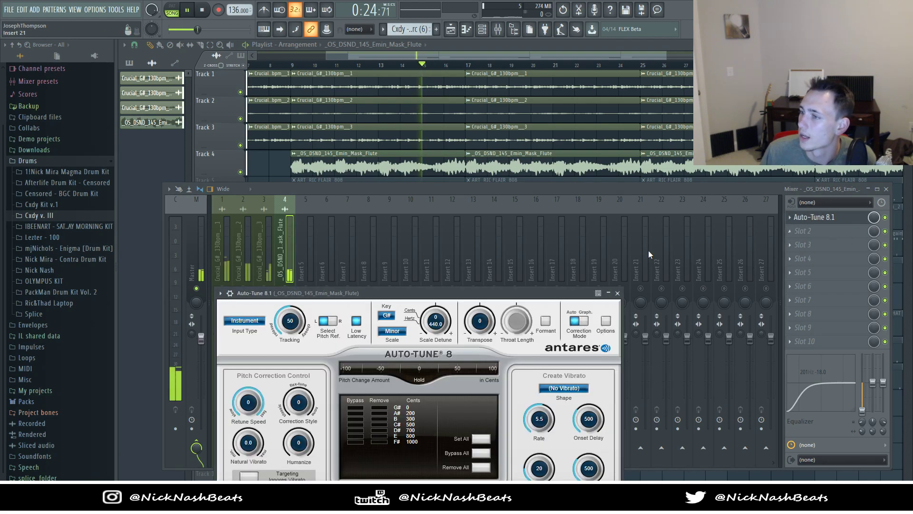
{"action": "left_click_drag", "start_coordinate": [458, 293], "coordinate": [503, 216]}
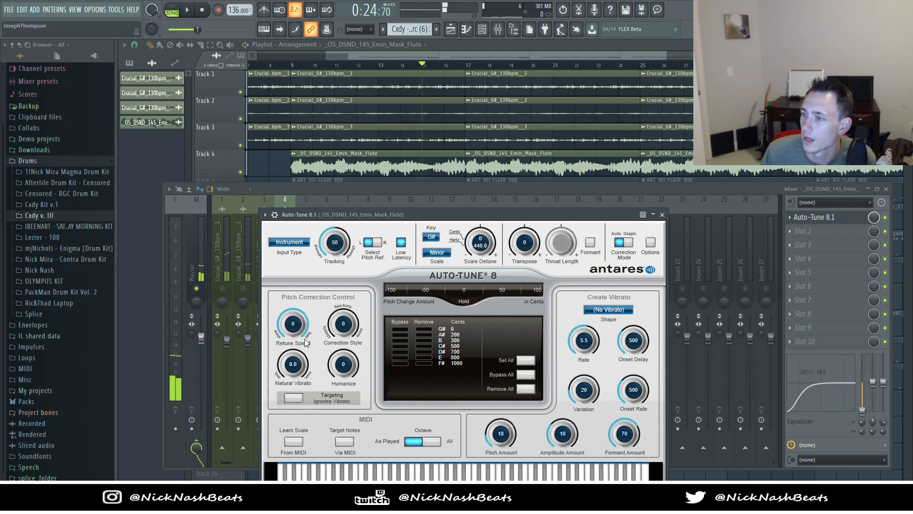
Step: Raise Auto-Tune's retune speed to 9 and on to 22 while replaying the flute near bar 15
{"action": "left_click", "coordinate": [195, 14]}
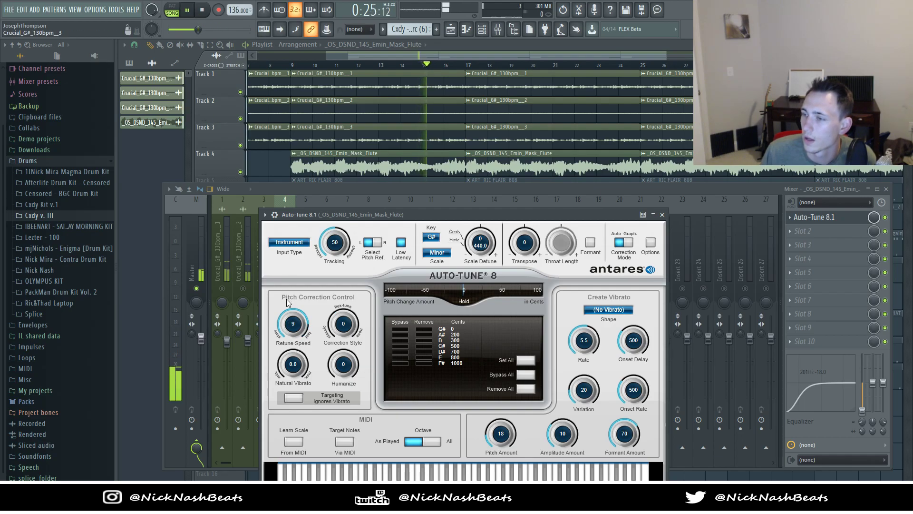
{"action": "left_click", "coordinate": [204, 10]}
{"action": "left_click", "coordinate": [190, 10]}
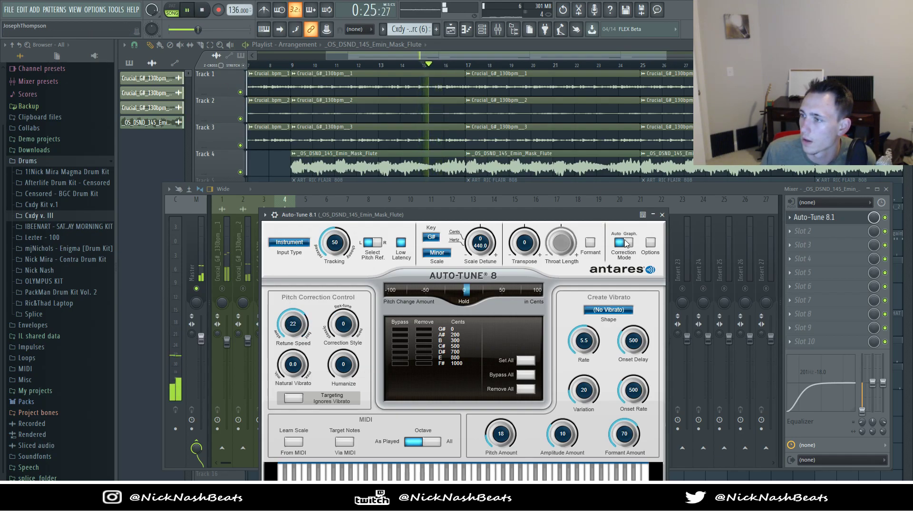
Step: Disable the Auto-Tune effect slot and replay the unprocessed flute from near bar 15
{"action": "left_click", "coordinate": [885, 217]}
{"action": "key", "text": "space"}
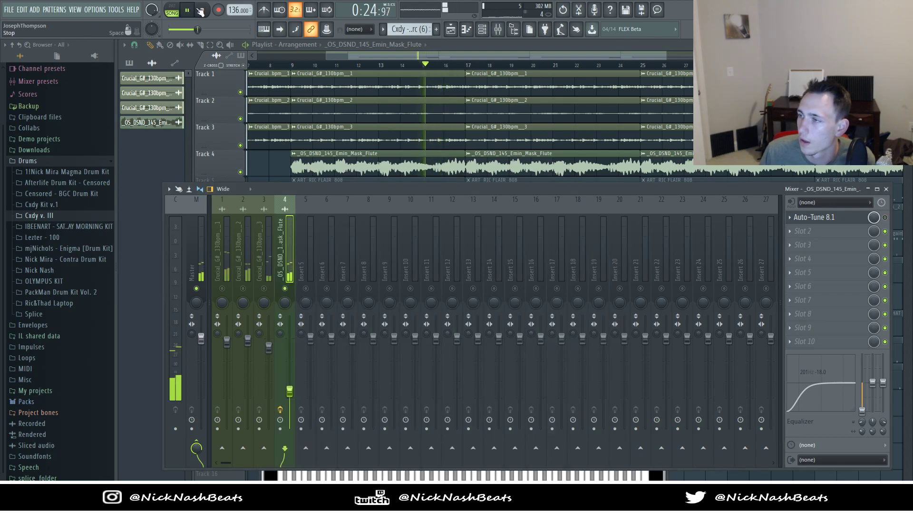
{"action": "key", "text": "space"}
{"action": "key", "text": "space"}
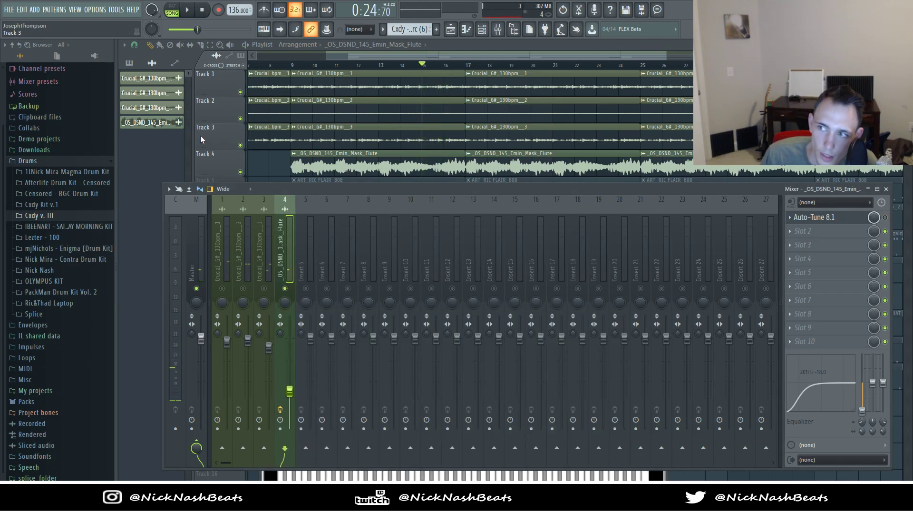
Step: Solo playlist Track 1, unsolo the flute's mixer insert and play the first Crucial loop from bar 9
{"action": "right_click", "coordinate": [241, 94]}
{"action": "left_click", "coordinate": [291, 66]}
{"action": "key", "text": "space"}
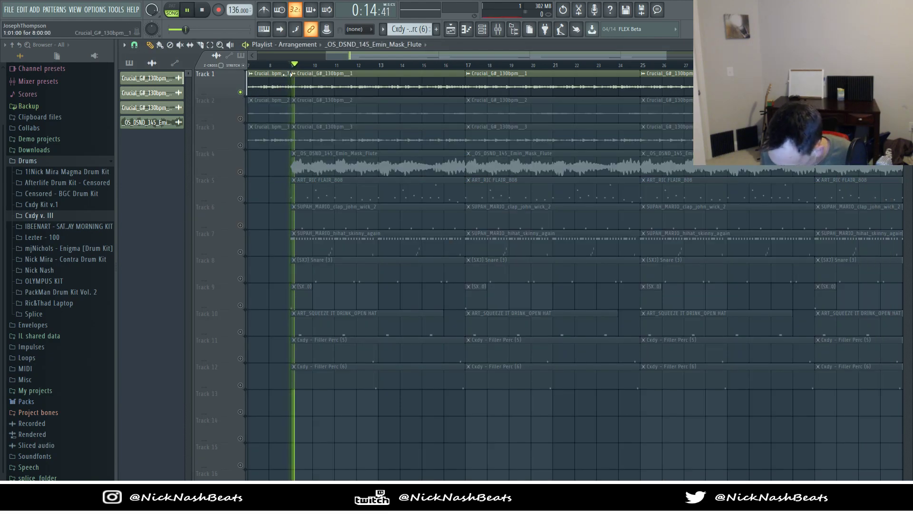
{"action": "key", "text": "space"}
{"action": "left_click", "coordinate": [498, 29]}
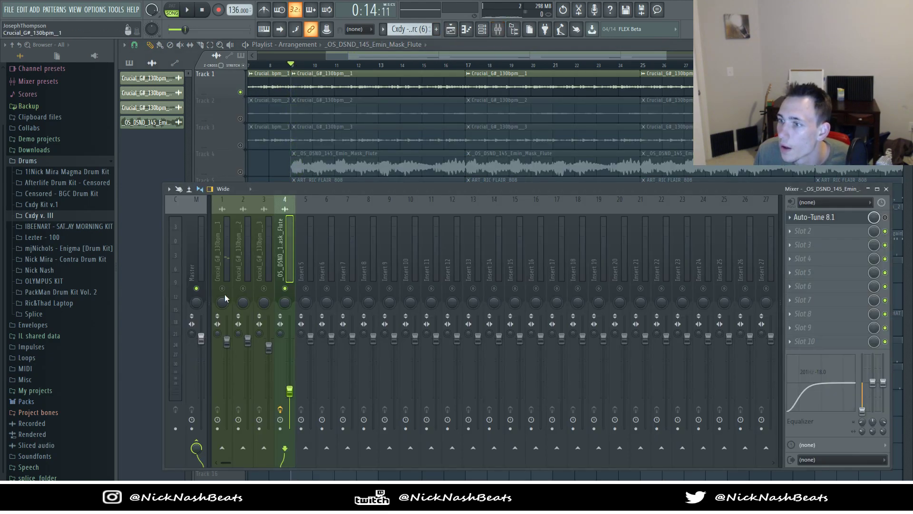
{"action": "key", "text": "space"}
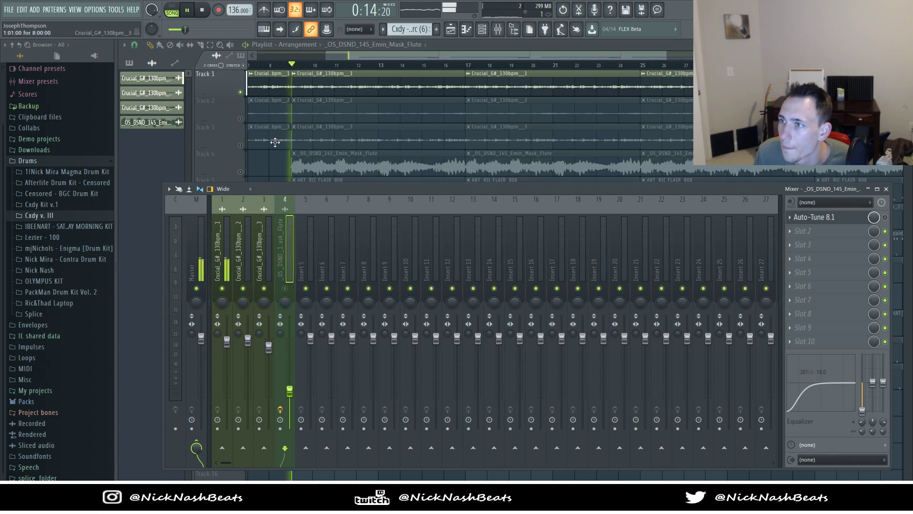
Step: Unmute Track 2 and Track 3 one after the other, playing the loops as each is added
{"action": "left_click", "coordinate": [240, 119]}
{"action": "key", "text": "space"}
{"action": "key", "text": "space"}
{"action": "left_click", "coordinate": [241, 145]}
Step: Listen to the three Crucial loops without the flute, restarting several times from bar 9
{"action": "key", "text": "space"}
{"action": "key", "text": "space"}
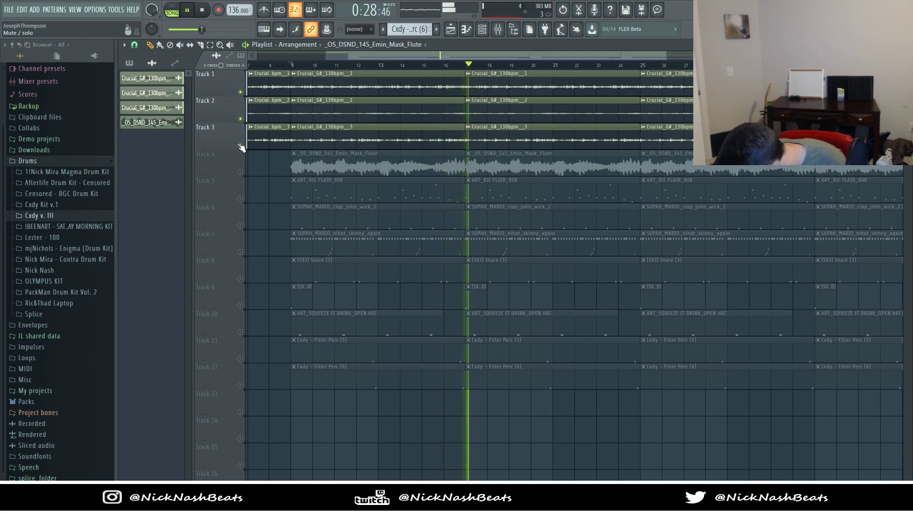
{"action": "key", "text": "space"}
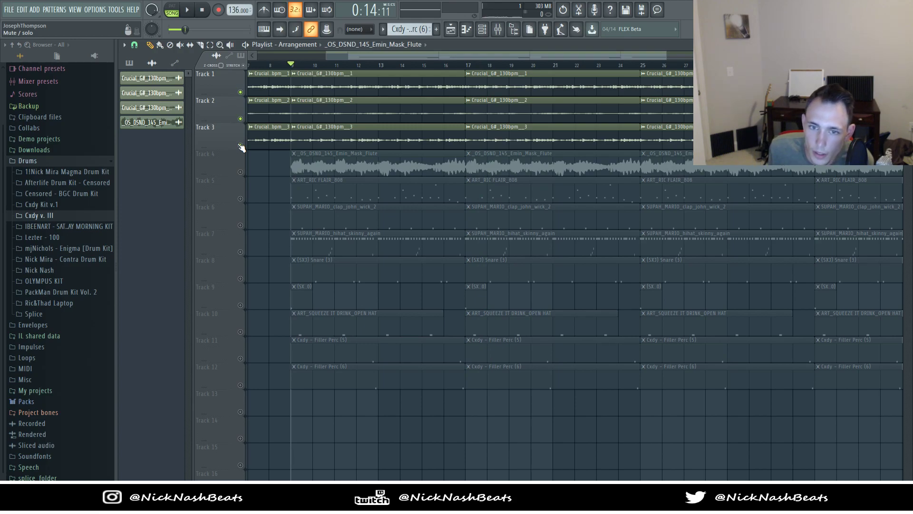
{"action": "key", "text": "space"}
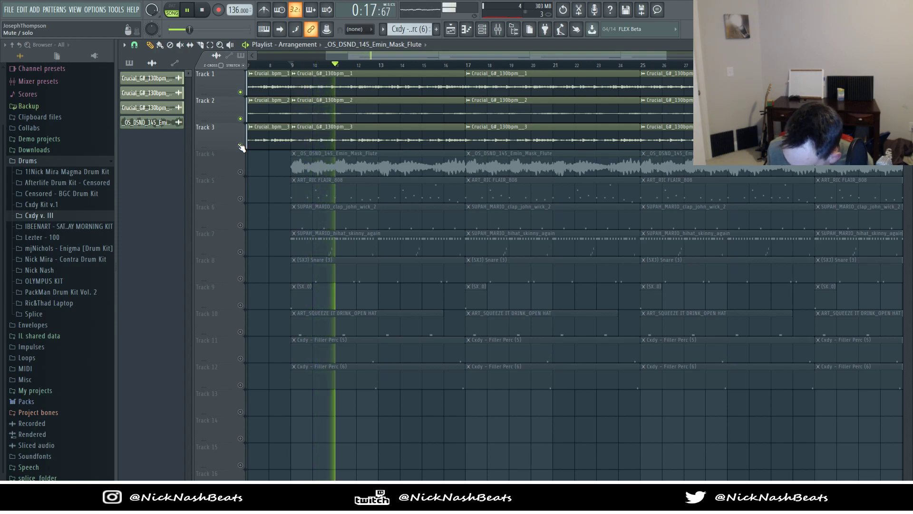
{"action": "key", "text": "space"}
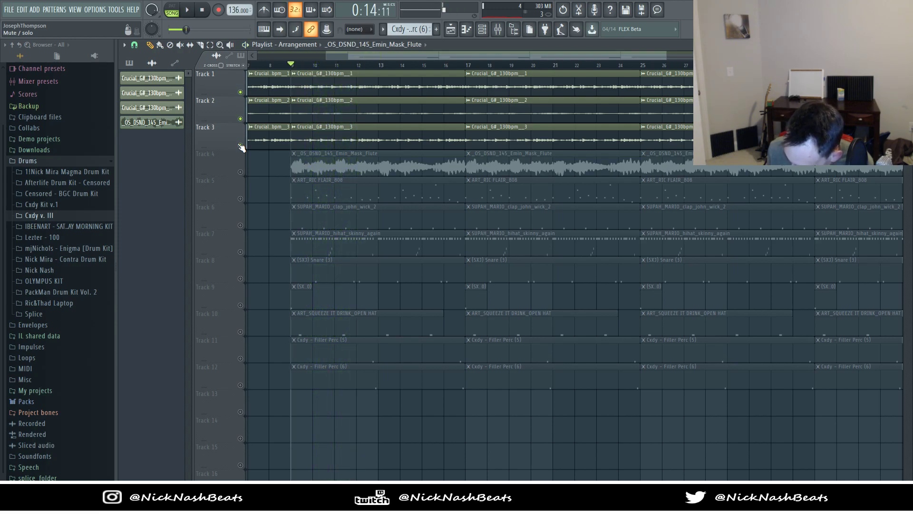
{"action": "key", "text": "space"}
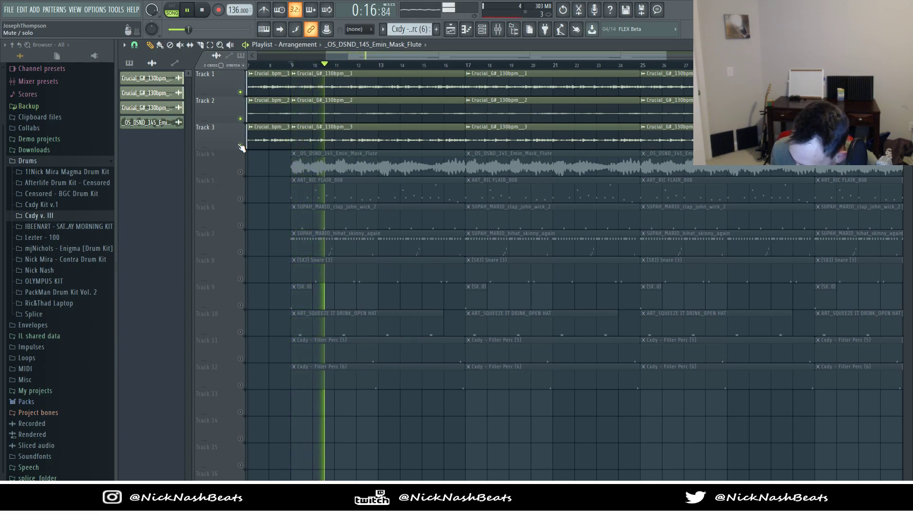
{"action": "key", "text": "space"}
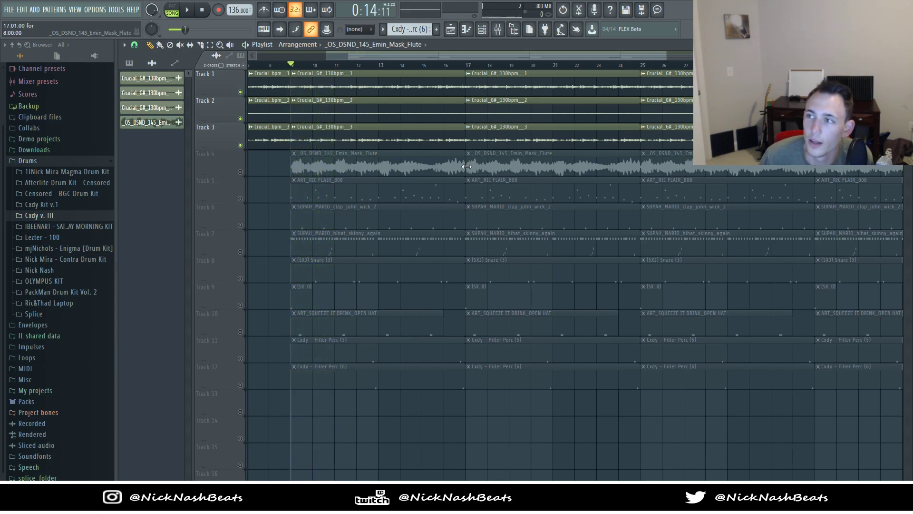
Step: Check the sample settings of the Crucial_G#_130bpm__1 clip on Track 1 during playback and close them
{"action": "key", "text": "F7"}
{"action": "left_click", "coordinate": [463, 31]}
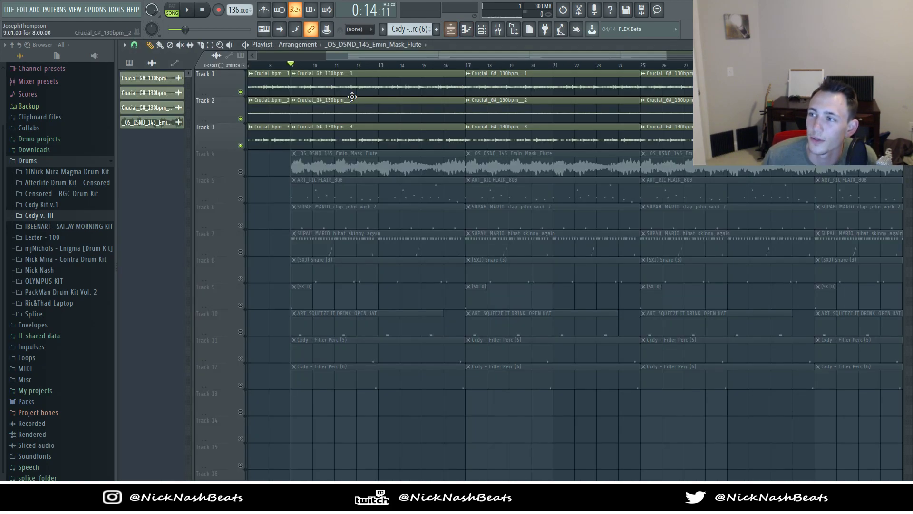
{"action": "double_click", "coordinate": [358, 86]}
{"action": "left_click", "coordinate": [386, 89]}
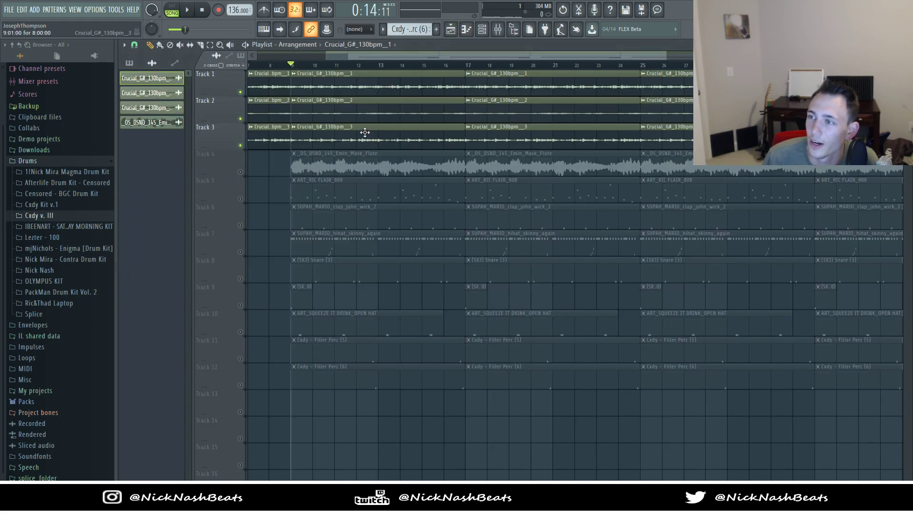
{"action": "double_click", "coordinate": [327, 89]}
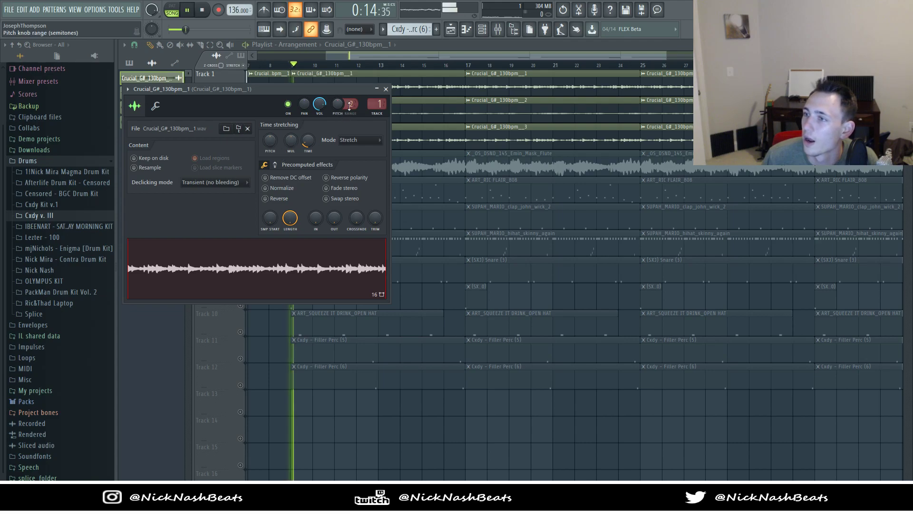
{"action": "left_click", "coordinate": [385, 89]}
Step: Set the flute loop's time-stretching pitch to -300 cents and close its sample settings
{"action": "double_click", "coordinate": [314, 161]}
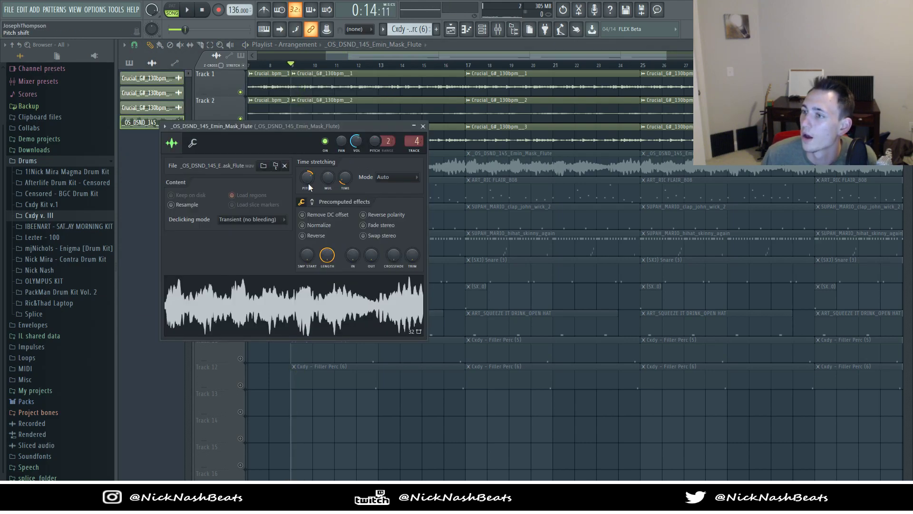
{"action": "left_click", "coordinate": [310, 182], "text": "alt"}
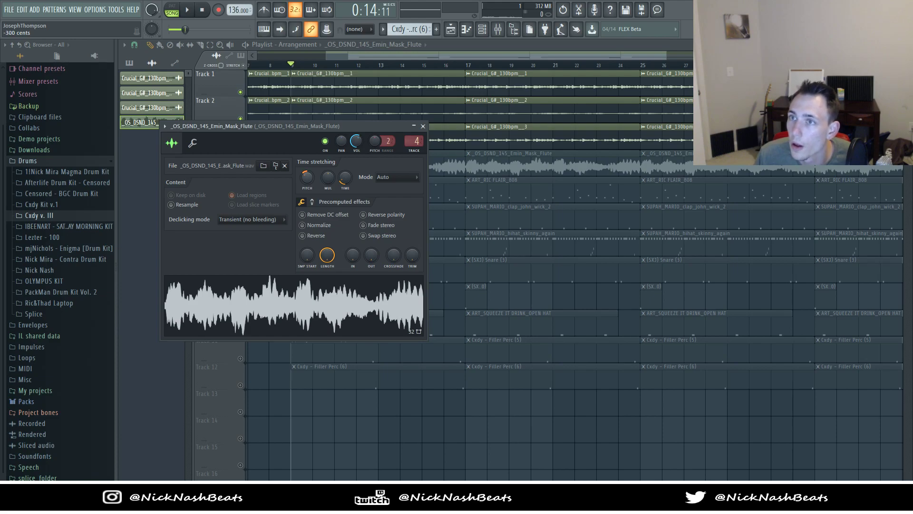
{"action": "key", "text": "space"}
{"action": "key", "text": "Escape"}
{"action": "key", "text": "space"}
Step: Unmute Track 4, play the repitched flute with the Crucial loops from bar 9 and watch the mixer levels
{"action": "left_click", "coordinate": [240, 172]}
{"action": "key", "text": "space"}
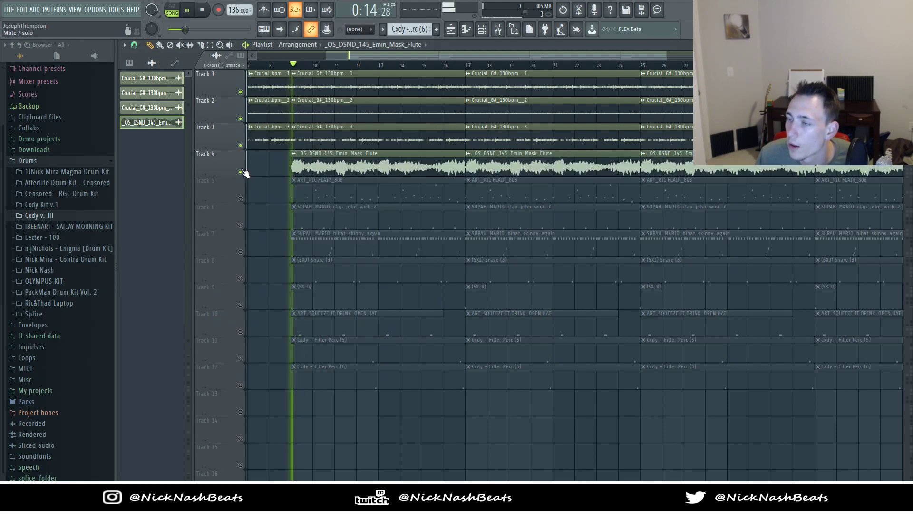
{"action": "left_click", "coordinate": [498, 29]}
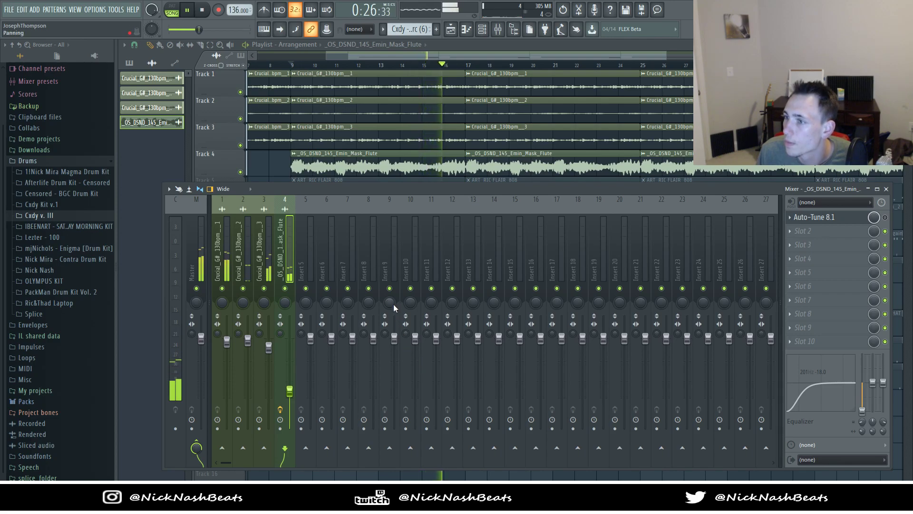
{"action": "key", "text": "space"}
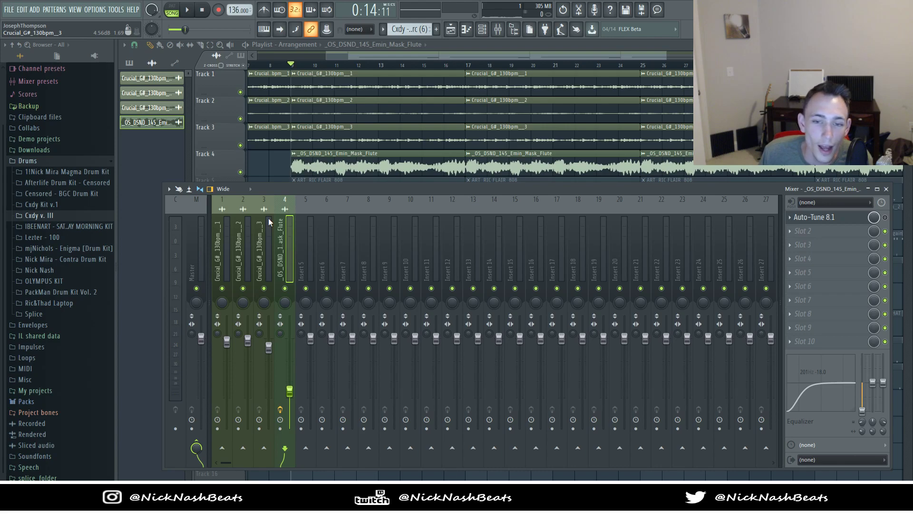
{"action": "scroll", "coordinate": [304, 73], "scroll_direction": "up", "scroll_amount": 5}
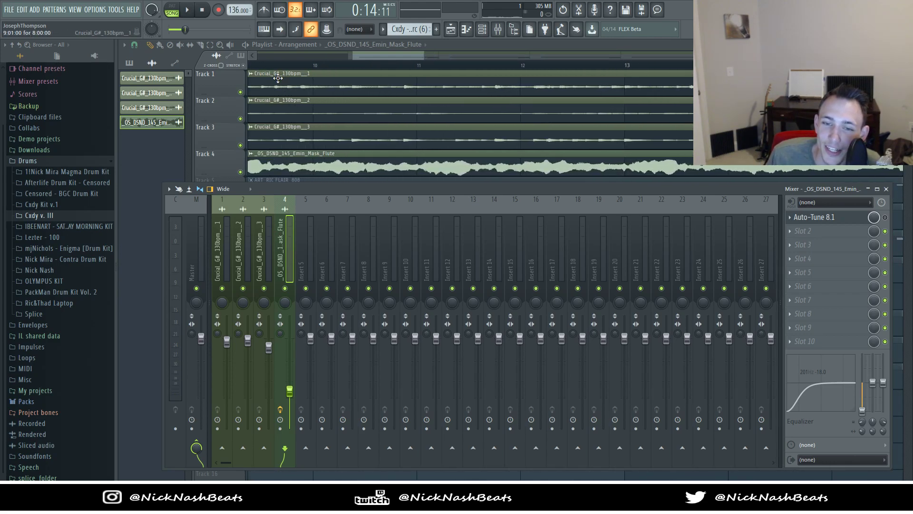
Step: Play the Crucial loops with the flute from bar 9 and set the flute's time-stretching pitch to +900 cents
{"action": "scroll", "coordinate": [284, 104], "scroll_direction": "down", "scroll_amount": 6}
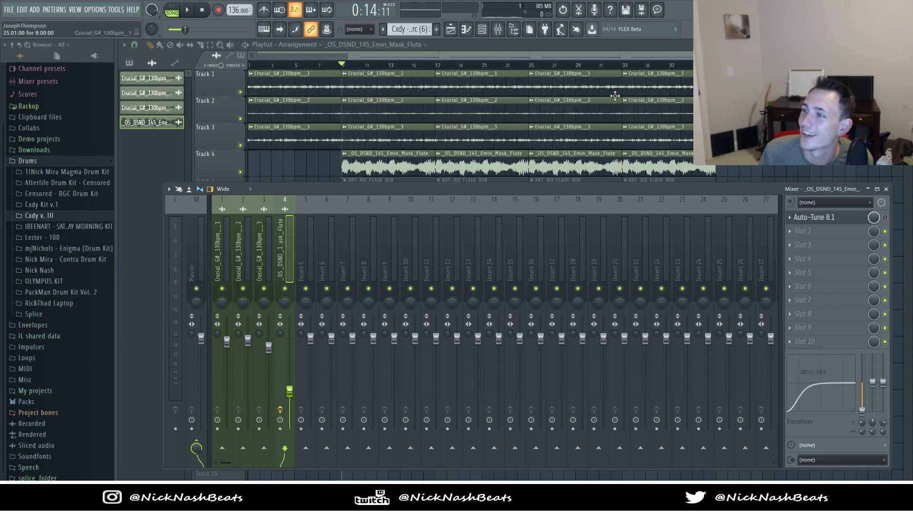
{"action": "key", "text": "space"}
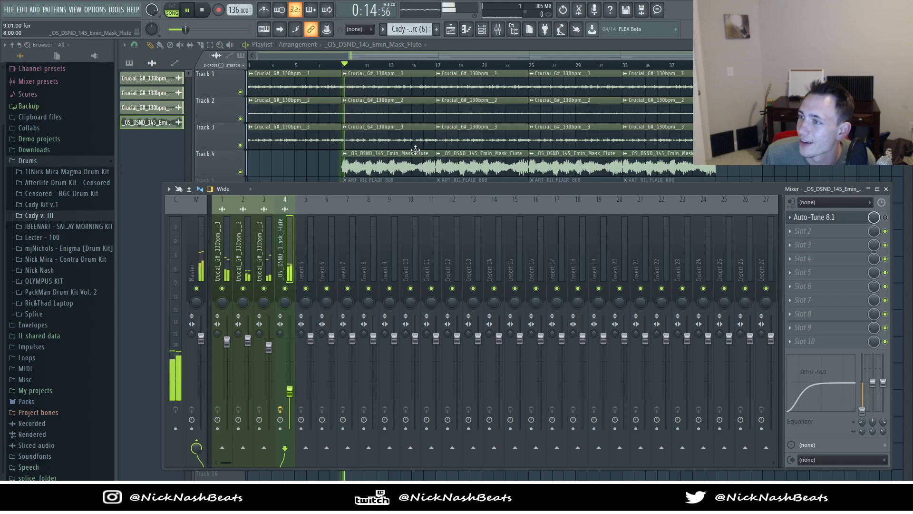
{"action": "key", "text": "space"}
{"action": "key", "text": "F9"}
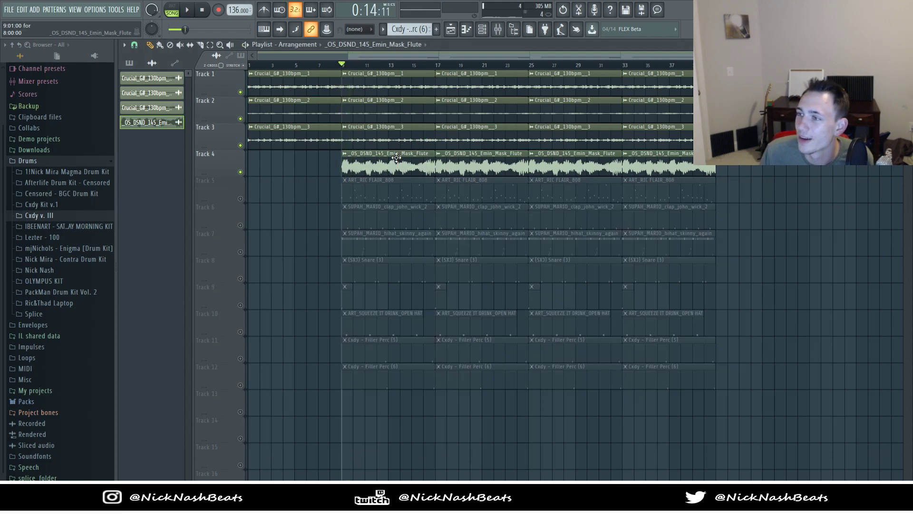
{"action": "double_click", "coordinate": [361, 173]}
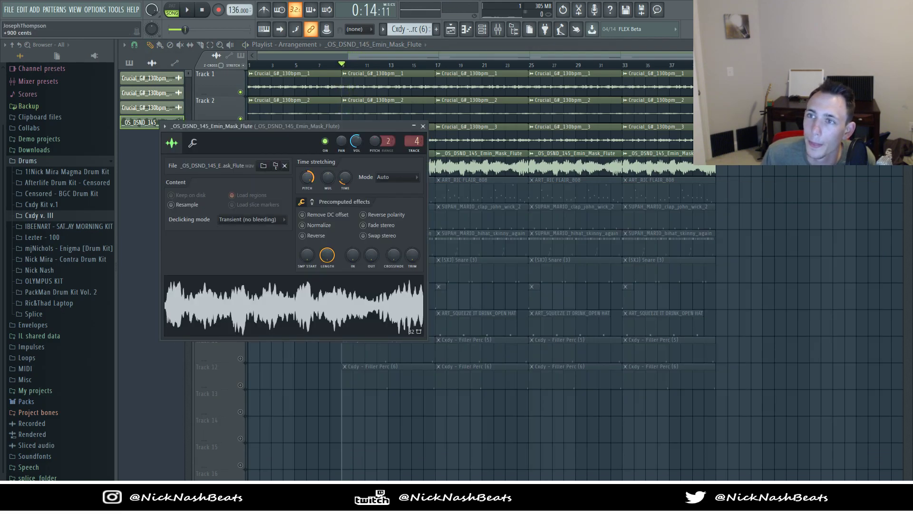
{"action": "key", "text": "space"}
{"action": "left_click", "coordinate": [424, 126]}
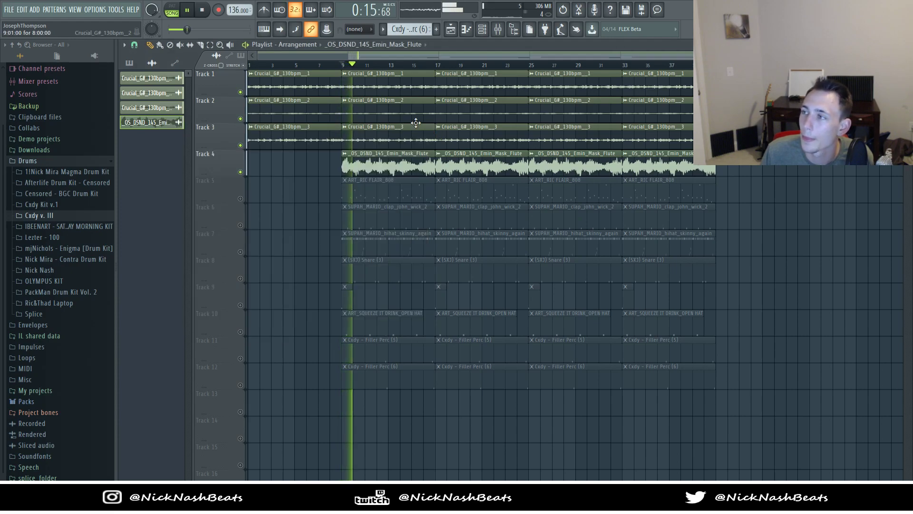
Step: Replace Auto-Tune 8.1 with FabFilter Pro-Q 3 in the first effect slot of the flute's mixer insert
{"action": "left_click", "coordinate": [494, 32]}
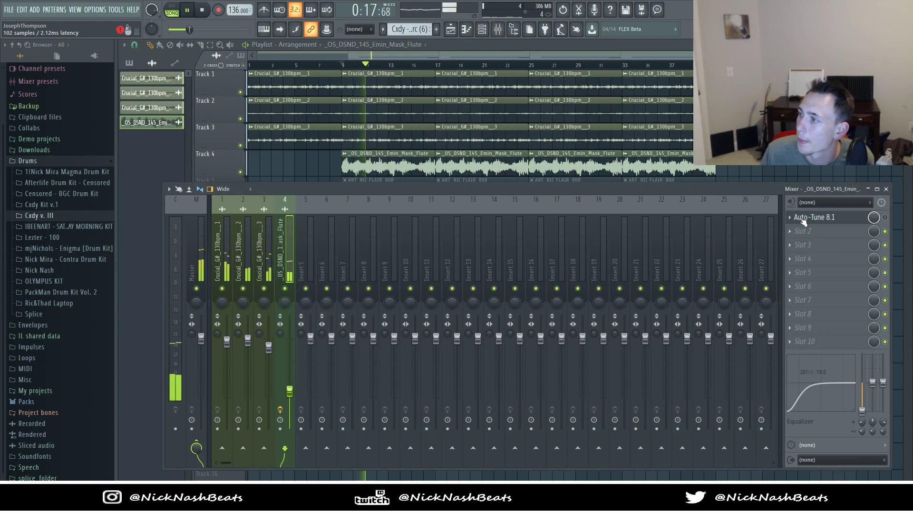
{"action": "left_click_drag", "start_coordinate": [891, 221], "coordinate": [890, 221]}
{"action": "left_click", "coordinate": [885, 218]}
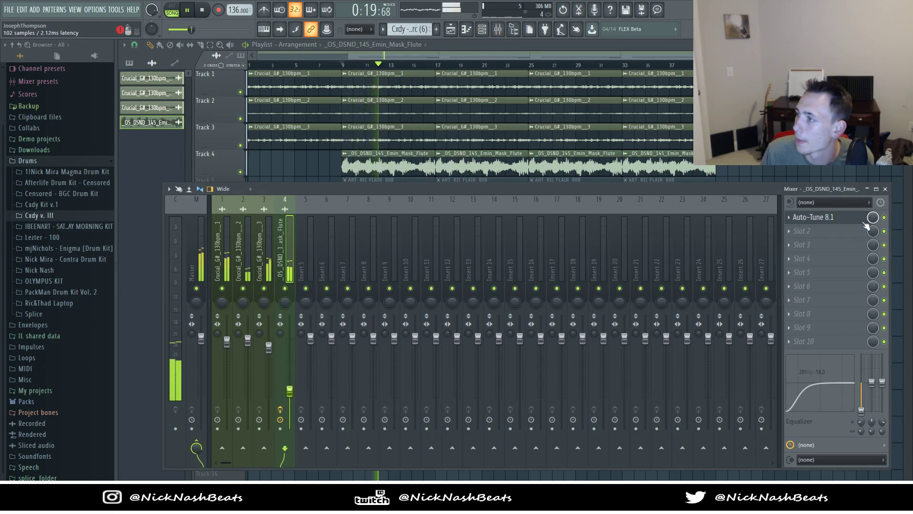
{"action": "left_click", "coordinate": [789, 217]}
{"action": "left_click", "coordinate": [826, 229]}
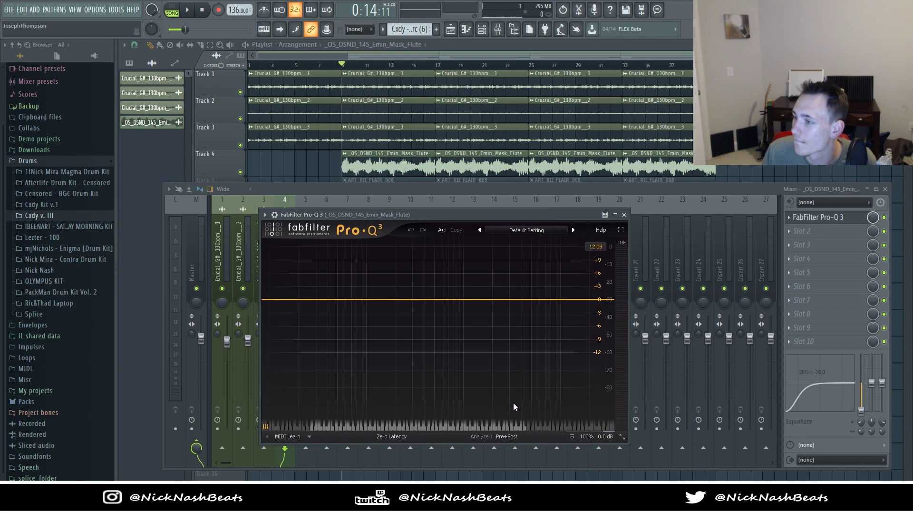
Step: Load the Phone preset in Pro-Q 3 on the flute and move its low cut to about 133 Hz during playback
{"action": "key", "text": "space"}
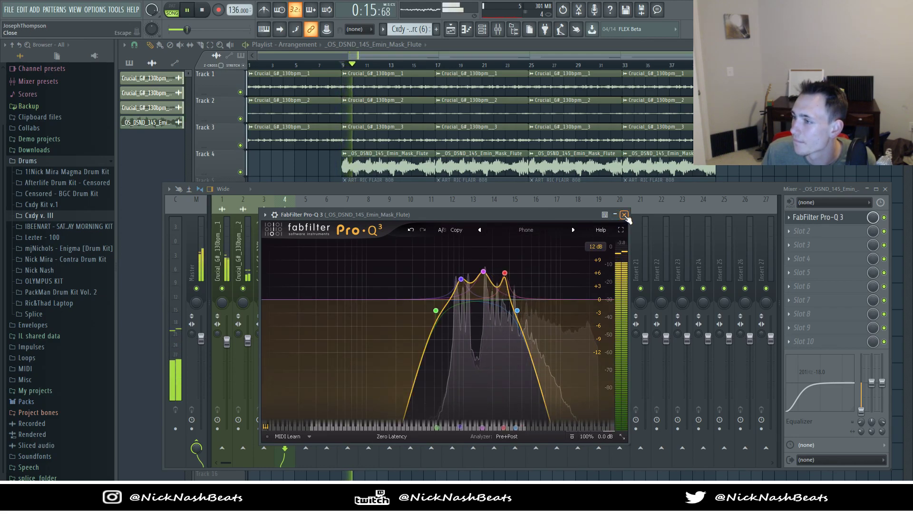
{"action": "left_click_drag", "start_coordinate": [436, 310], "coordinate": [378, 314]}
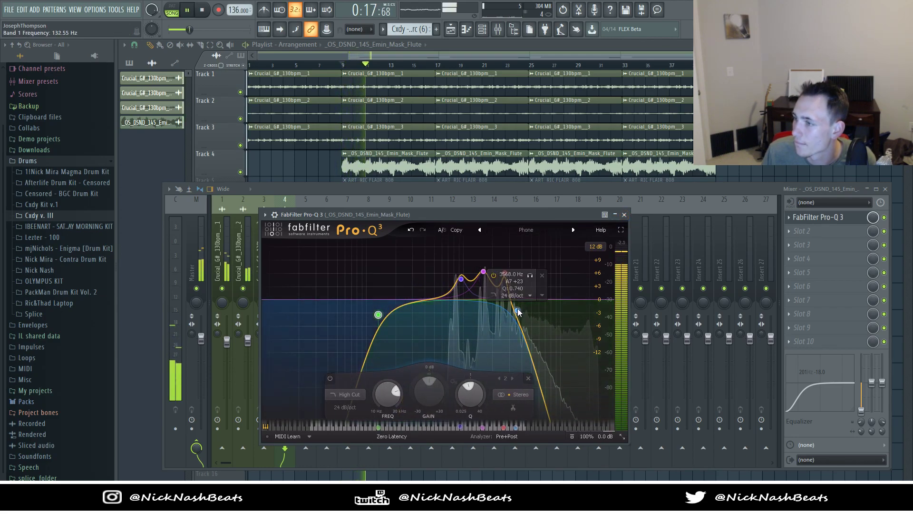
{"action": "key", "text": "space"}
{"action": "left_click", "coordinate": [624, 215]}
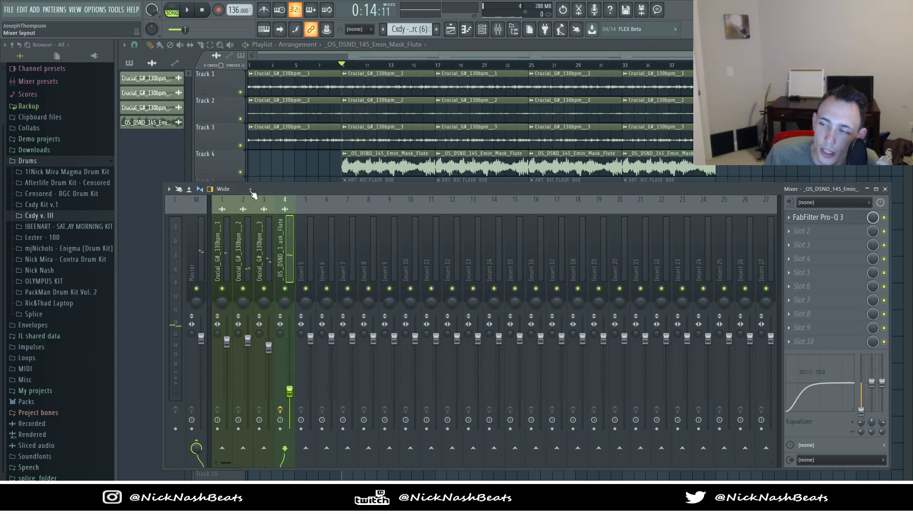
Step: Replay the song from bar 9 and check the Track 4 flute's sample settings during playback
{"action": "key", "text": "space"}
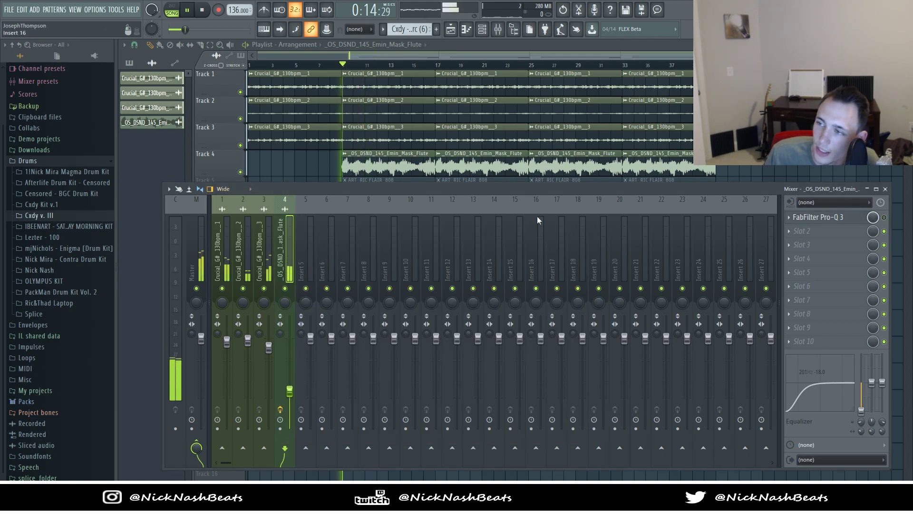
{"action": "key", "text": "space"}
{"action": "double_click", "coordinate": [361, 164]}
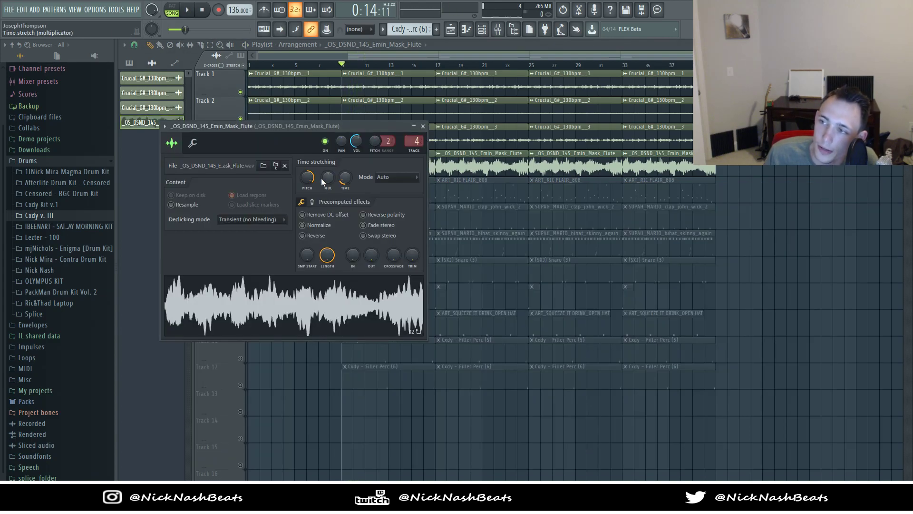
{"action": "key", "text": "space"}
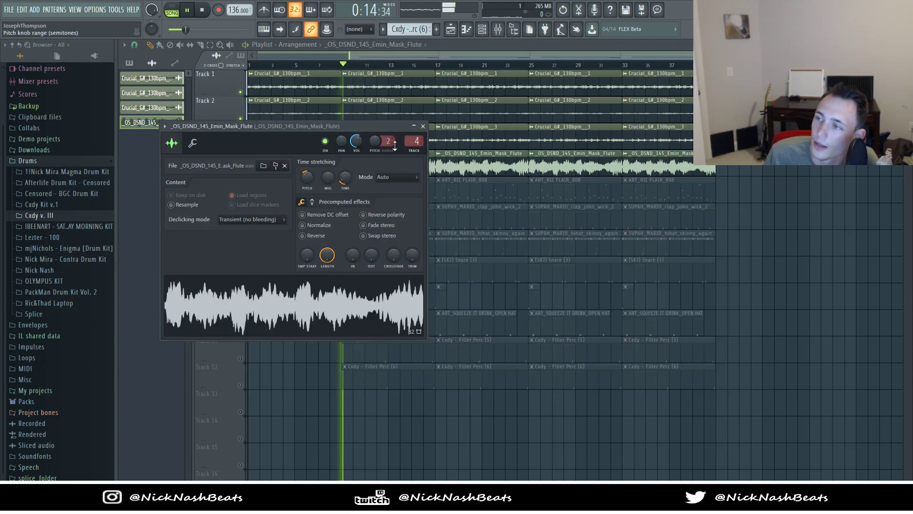
{"action": "left_click", "coordinate": [423, 127]}
{"action": "key", "text": "space"}
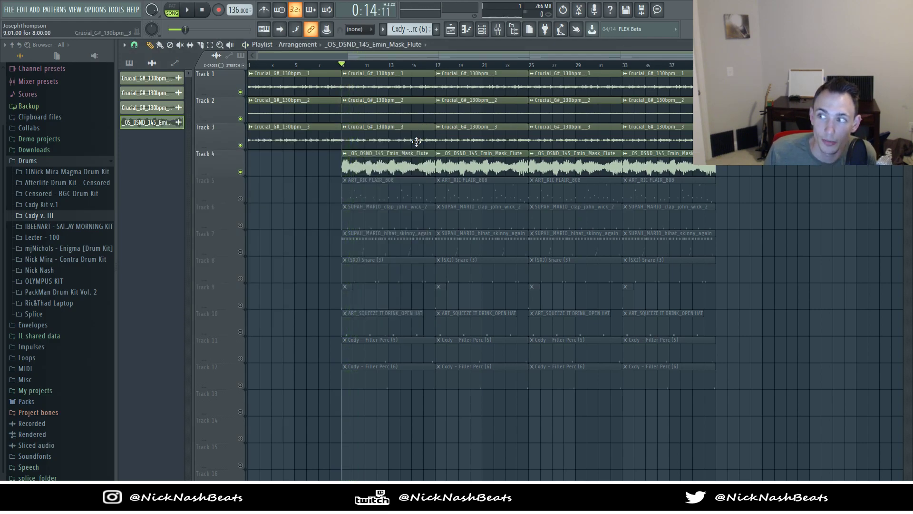
Step: Move all drum clips down one track and place the flute clip at bar 17 on the freed Track 5
{"action": "left_click_drag", "start_coordinate": [687, 191], "coordinate": [337, 333]}
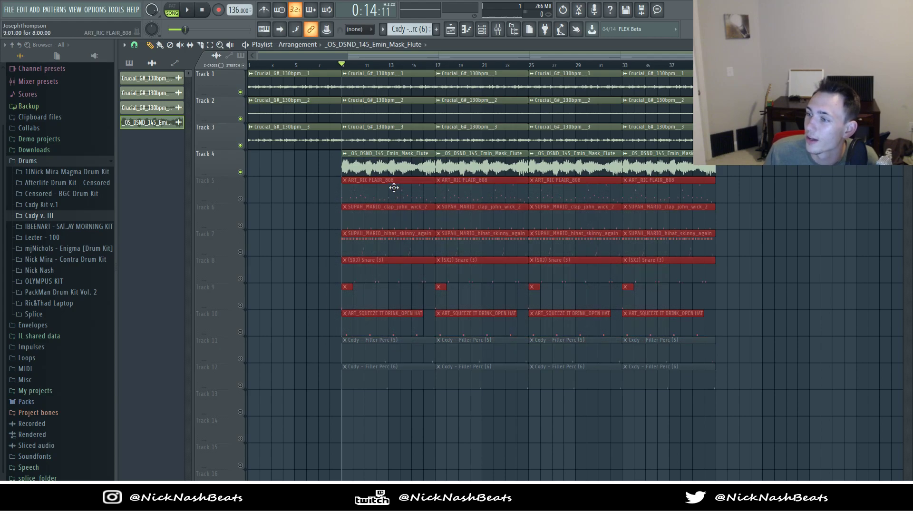
{"action": "left_click_drag", "start_coordinate": [350, 188], "coordinate": [816, 453]}
{"action": "left_click_drag", "start_coordinate": [402, 162], "coordinate": [404, 188]}
{"action": "key", "text": "ctrl+d"}
{"action": "left_click_drag", "start_coordinate": [447, 144], "coordinate": [443, 160]}
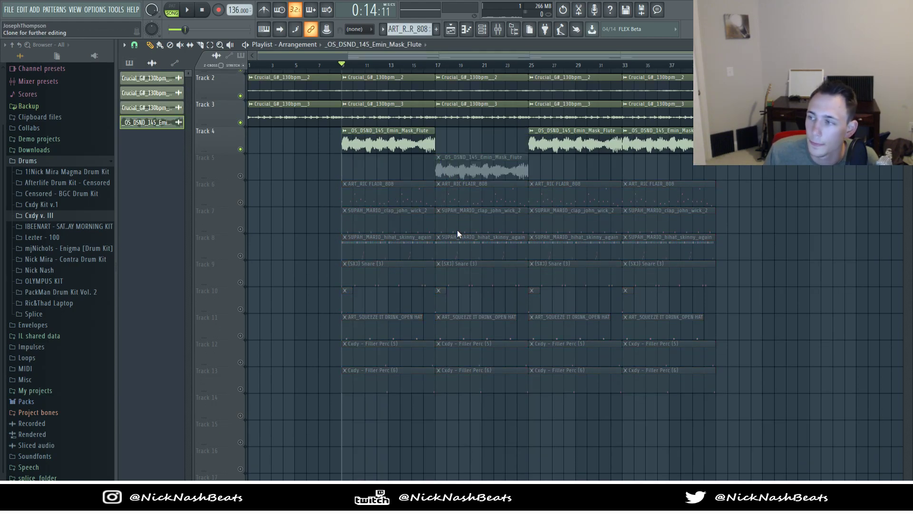
Step: Make the Track 5 flute clip a unique copy and unmute all the tracks
{"action": "double_click", "coordinate": [386, 192]}
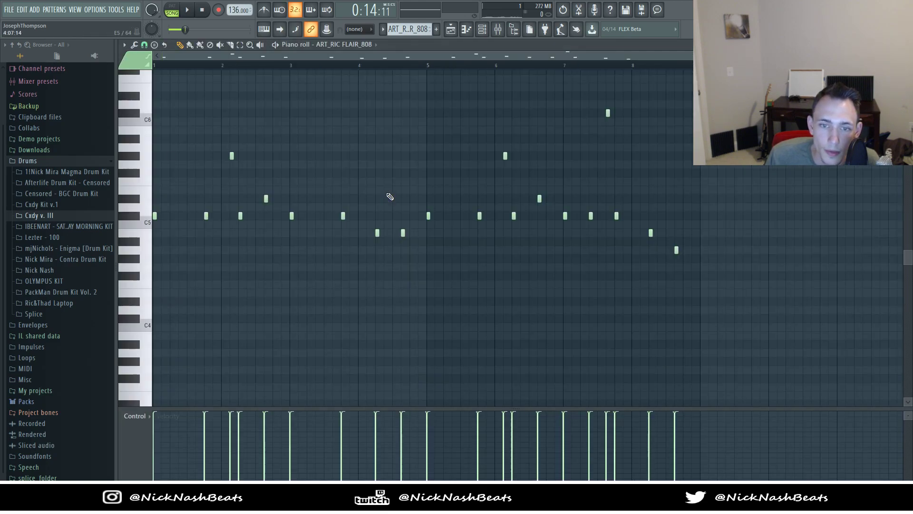
{"action": "left_click", "coordinate": [451, 30]}
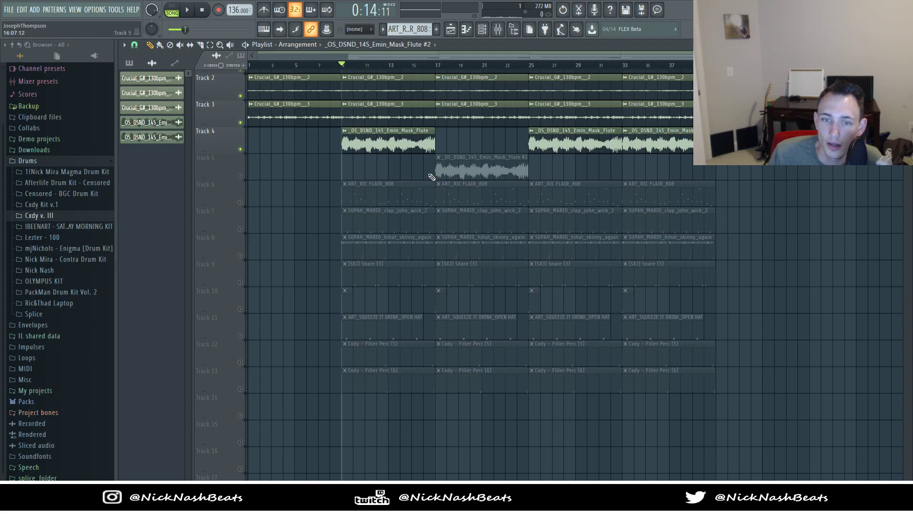
{"action": "left_click", "coordinate": [240, 176]}
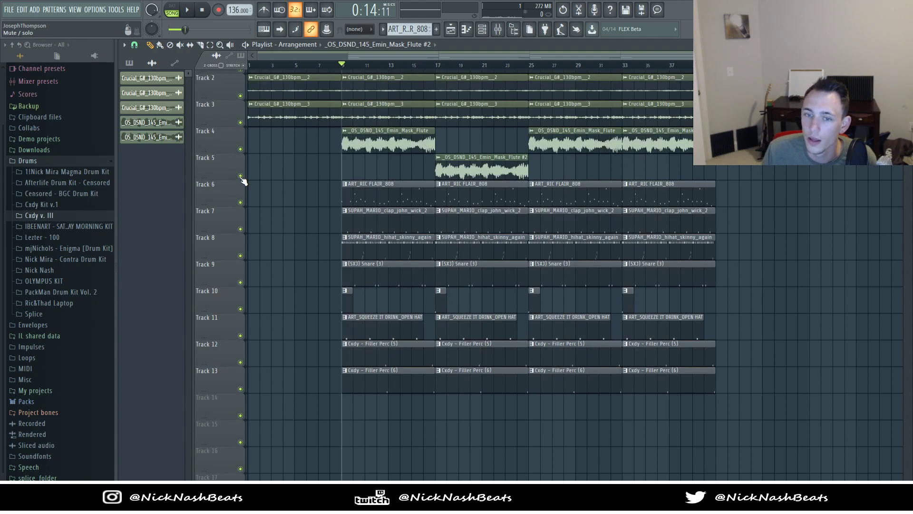
Step: Raise the time-stretching pitch of the unique flute copy on Track 5 and listen to it with the drums from bar 17
{"action": "left_click", "coordinate": [498, 29]}
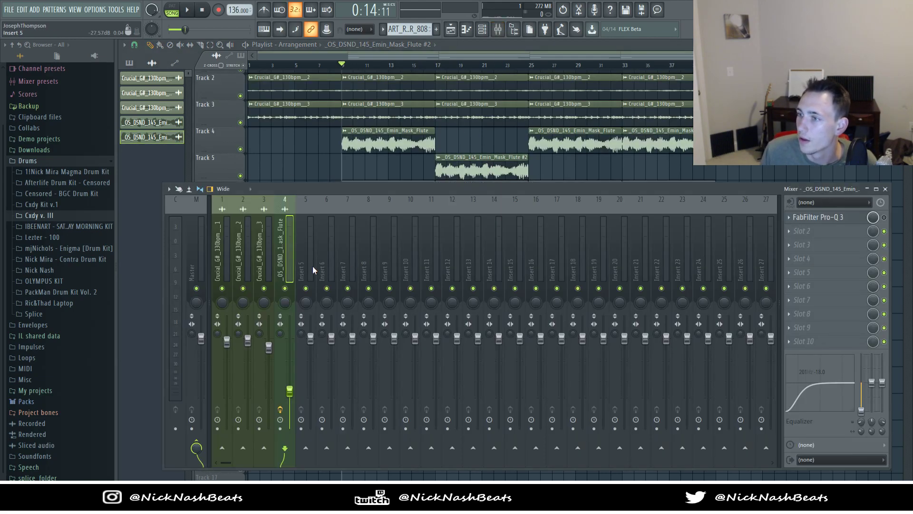
{"action": "key", "text": "space"}
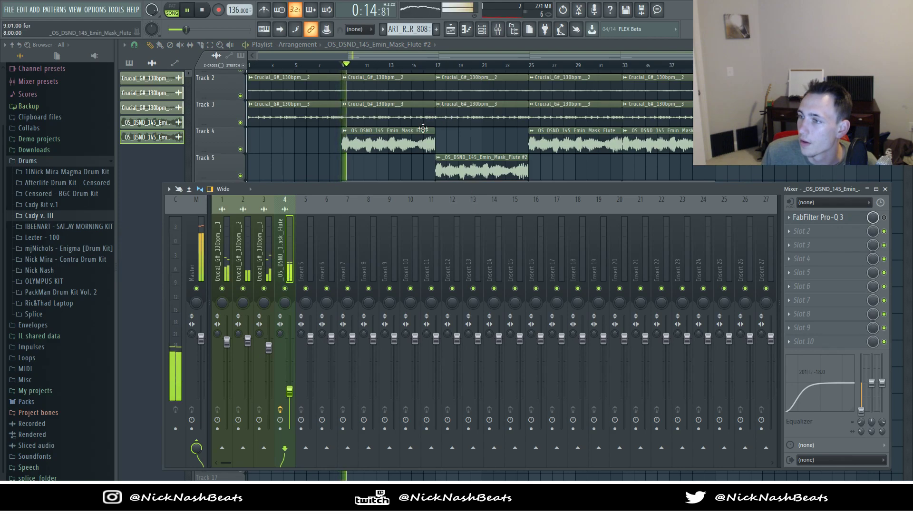
{"action": "left_click", "coordinate": [437, 66]}
{"action": "double_click", "coordinate": [450, 167]}
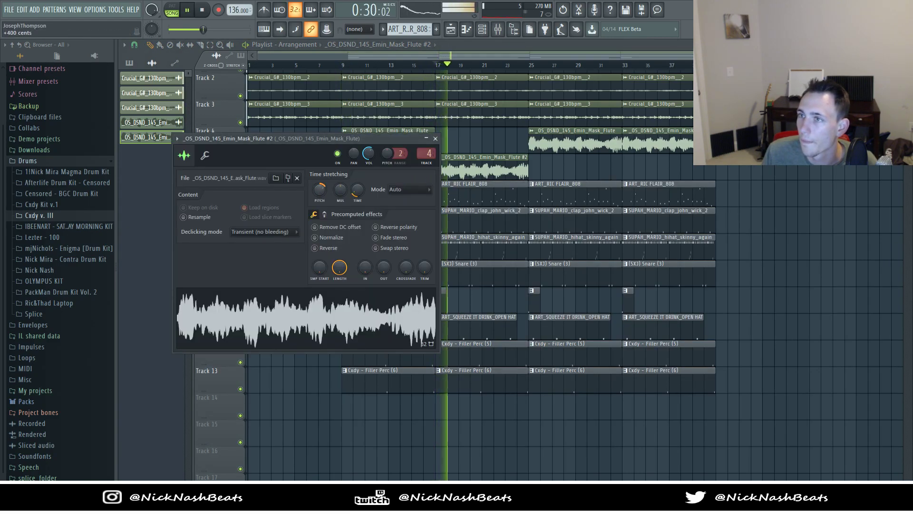
{"action": "left_click_drag", "start_coordinate": [322, 194], "coordinate": [321, 159]}
{"action": "key", "text": "space"}
{"action": "key", "text": "space"}
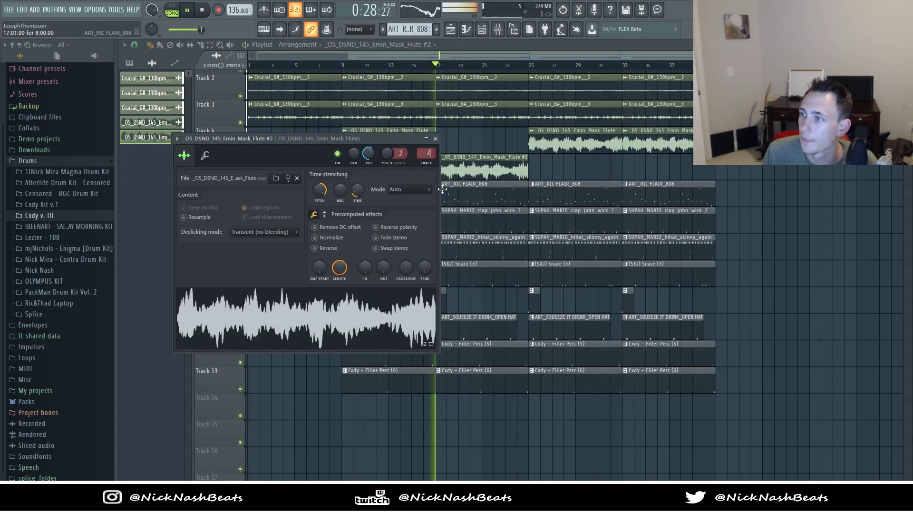
{"action": "left_click", "coordinate": [436, 138]}
{"action": "key", "text": "space"}
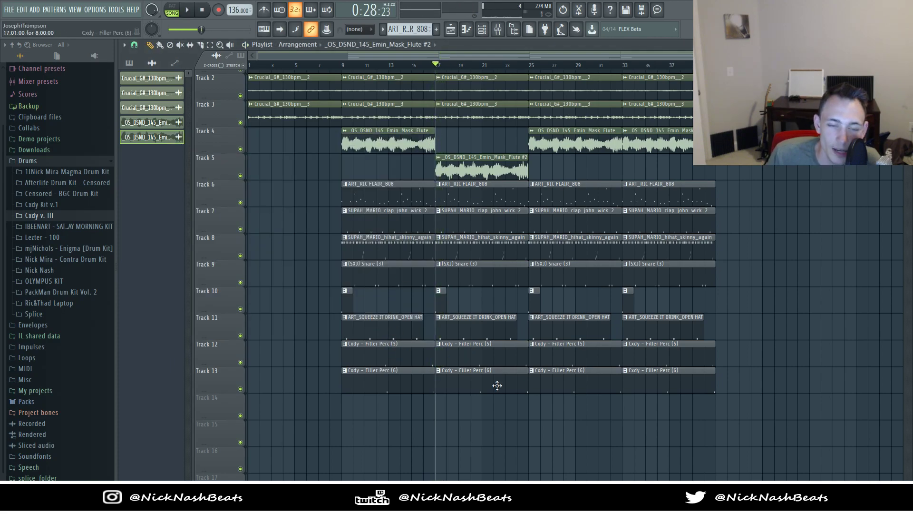
Step: Play the full arrangement from bar 9, check the Track 5 flute's sample settings and continue from bar 17
{"action": "left_click", "coordinate": [357, 66]}
{"action": "key", "text": "space"}
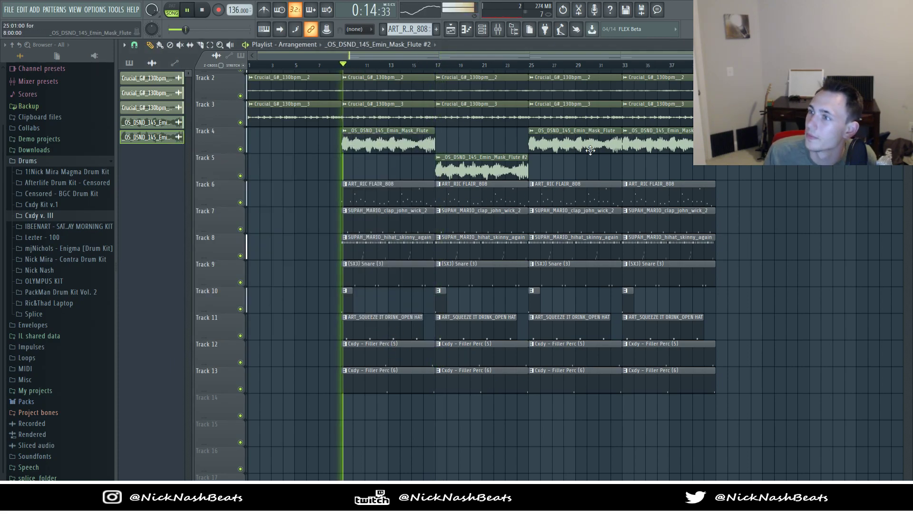
{"action": "double_click", "coordinate": [451, 168]}
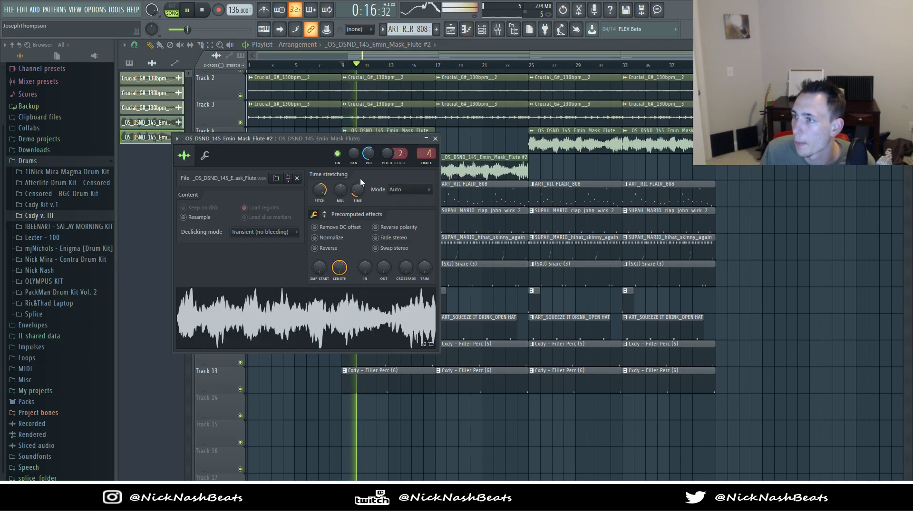
{"action": "left_click", "coordinate": [435, 139]}
{"action": "left_click", "coordinate": [437, 66]}
Step: Remove FabFilter Pro-Q 3 from the flute's mixer insert and set its volume to 39% (-16.3 dB)
{"action": "left_click", "coordinate": [498, 29]}
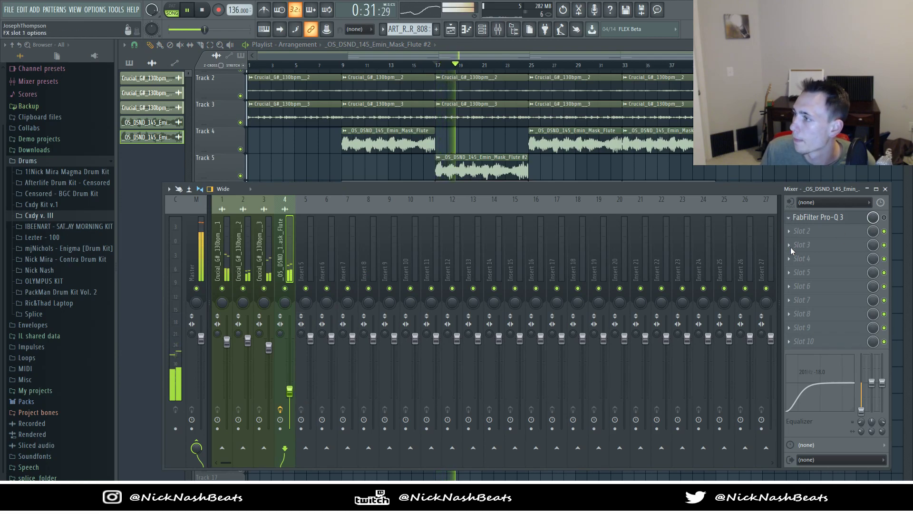
{"action": "left_click", "coordinate": [510, 273]}
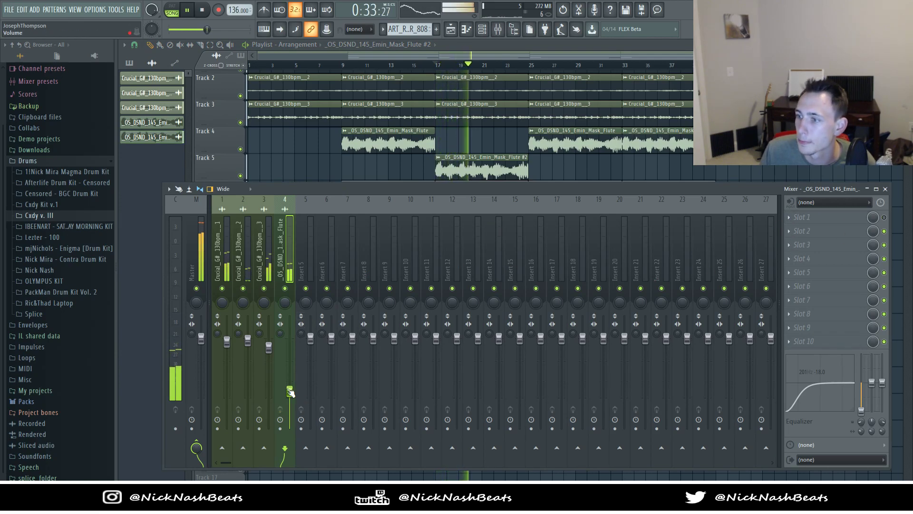
{"action": "right_click", "coordinate": [467, 143]}
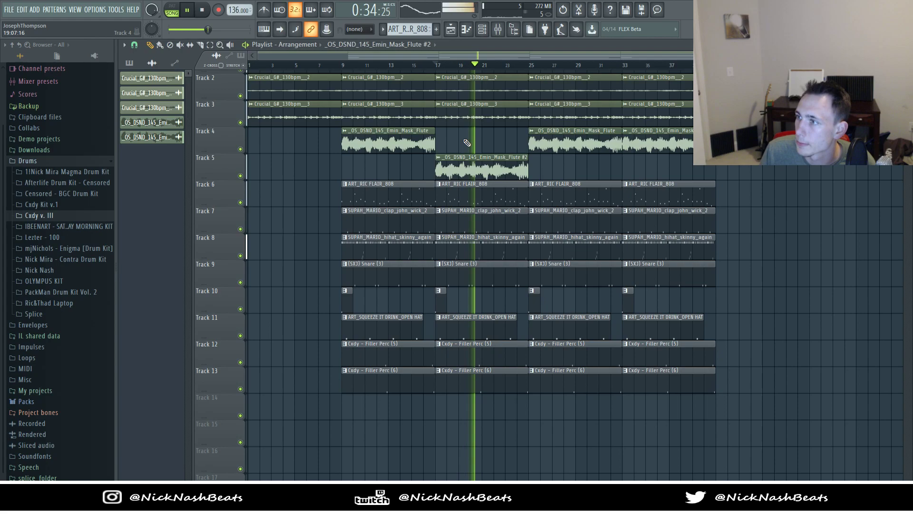
{"action": "left_click", "coordinate": [498, 31]}
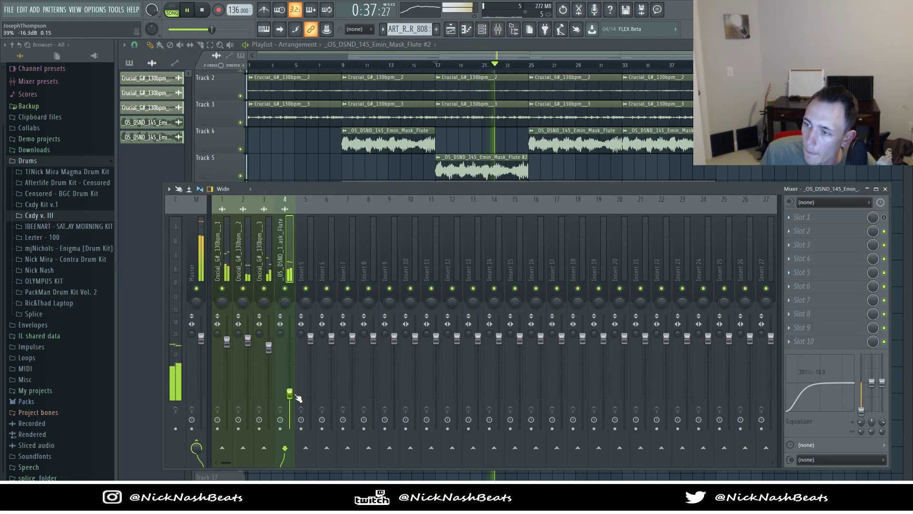
{"action": "right_click", "coordinate": [453, 143]}
Step: Delete the two flute clips at bars 25 and 33 on Track 4
{"action": "scroll", "coordinate": [604, 190], "scroll_direction": "up", "scroll_amount": 2}
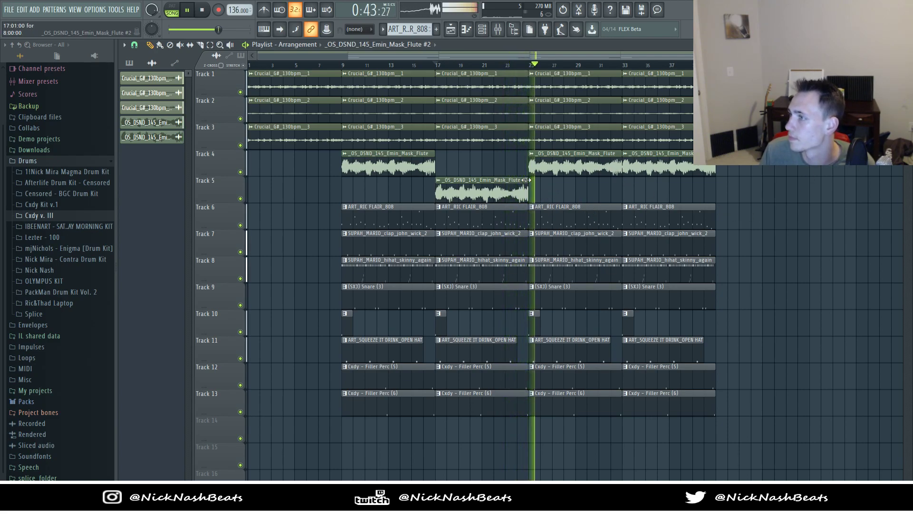
{"action": "right_click", "coordinate": [632, 164]}
{"action": "right_click", "coordinate": [589, 164]}
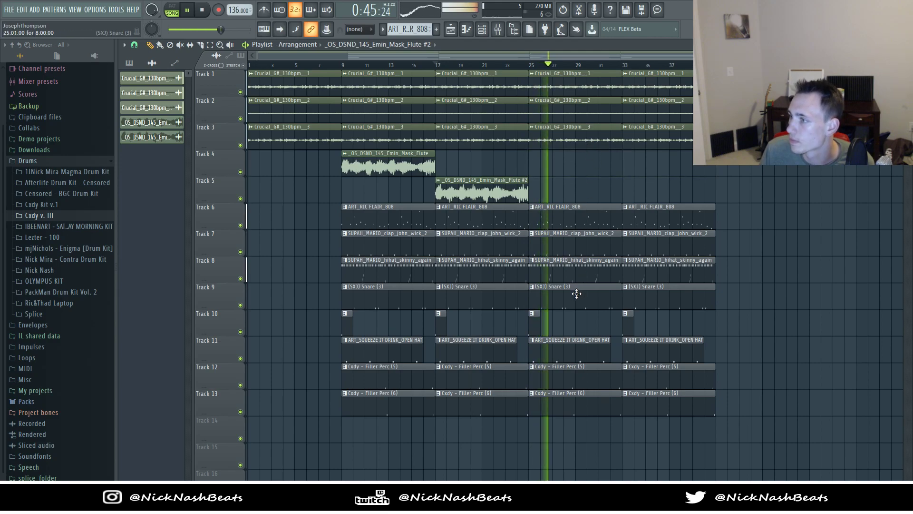
Step: Delete the clips starting at bar 25 on Tracks 6 and 9 to 13, and trim the Track 8 hi-hat to start at bar 26
{"action": "right_click", "coordinate": [581, 216]}
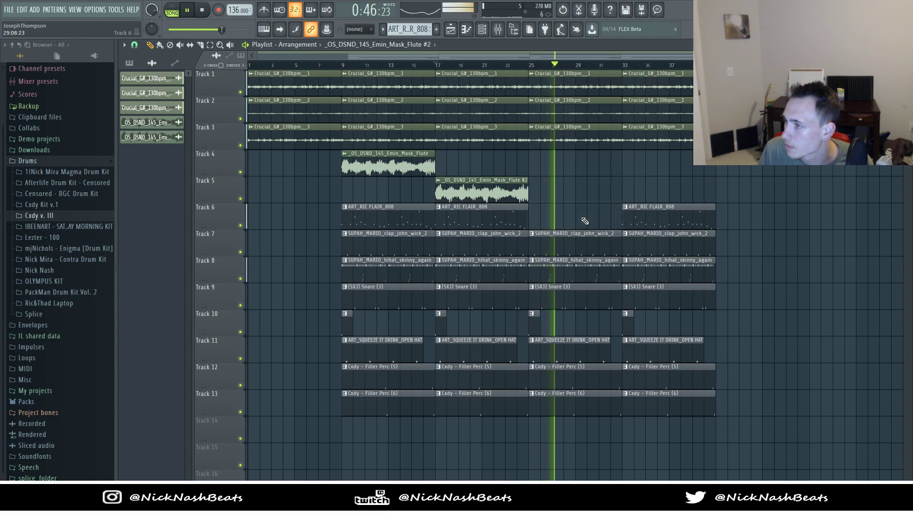
{"action": "right_click", "coordinate": [535, 321]}
{"action": "right_click", "coordinate": [536, 349]}
{"action": "right_click", "coordinate": [537, 375]}
{"action": "right_click", "coordinate": [538, 402]}
{"action": "left_click_drag", "start_coordinate": [530, 275], "coordinate": [537, 275]}
{"action": "right_click", "coordinate": [547, 300]}
Step: Replay from bar 25 and copy the ART_RIC FLAIR_808 clip back to bar 25 on Track 6
{"action": "key", "text": "space"}
{"action": "left_click", "coordinate": [533, 66]}
{"action": "key", "text": "space"}
{"action": "left_click_drag", "start_coordinate": [493, 217], "coordinate": [587, 217]}
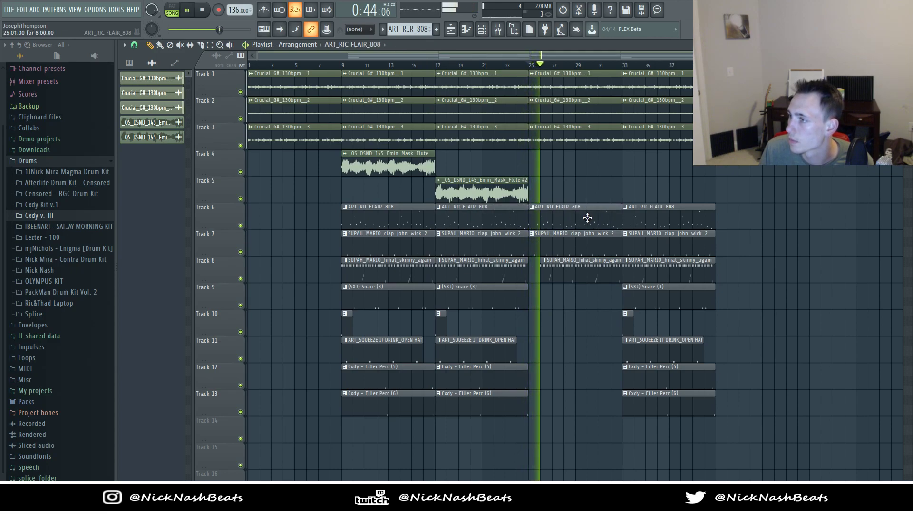
Step: Trim the start of the ART_RIC FLAIR_808 clip at bar 25 on Track 6 to just after bar 26 and replay the section
{"action": "left_click_drag", "start_coordinate": [532, 226], "coordinate": [562, 218]}
{"action": "scroll", "coordinate": [543, 219], "scroll_direction": "up", "scroll_amount": 5}
{"action": "key", "text": "space"}
{"action": "key", "text": "space"}
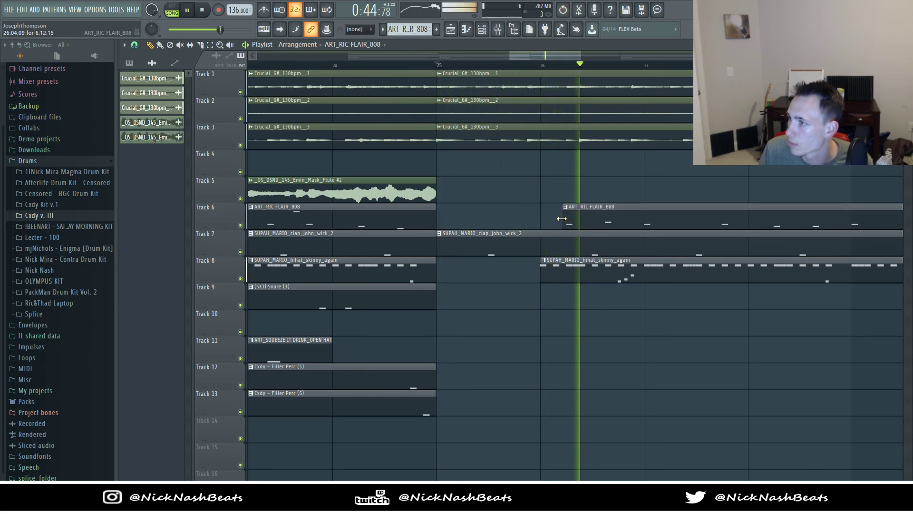
{"action": "scroll", "coordinate": [585, 203], "scroll_direction": "down", "scroll_amount": 6}
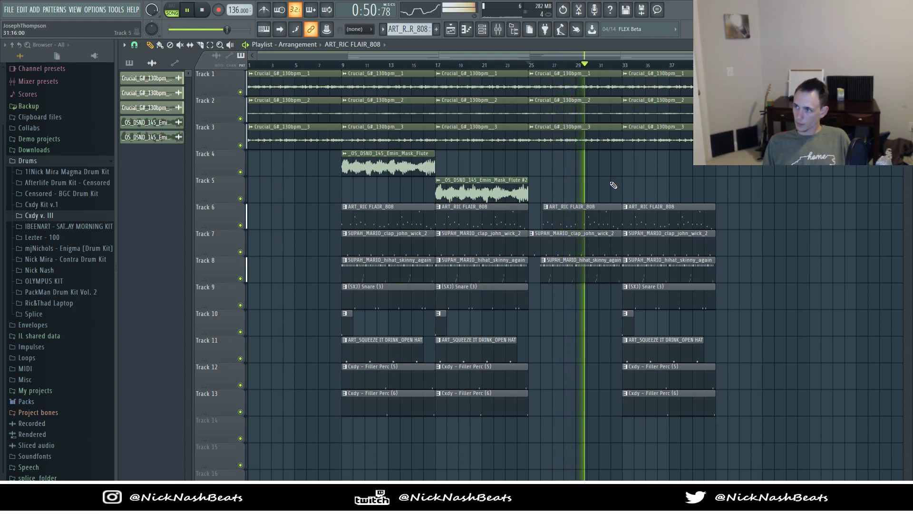
Step: Delete the Crucial_G#_130bpm__2 and __3 clips at bar 25 on Tracks 2 and 3 and replay the transition into bar 25
{"action": "right_click", "coordinate": [589, 108]}
{"action": "right_click", "coordinate": [577, 127]}
{"action": "key", "text": "space"}
{"action": "key", "text": "space"}
{"action": "left_click", "coordinate": [518, 65]}
{"action": "scroll", "coordinate": [525, 149], "scroll_direction": "up", "scroll_amount": 3}
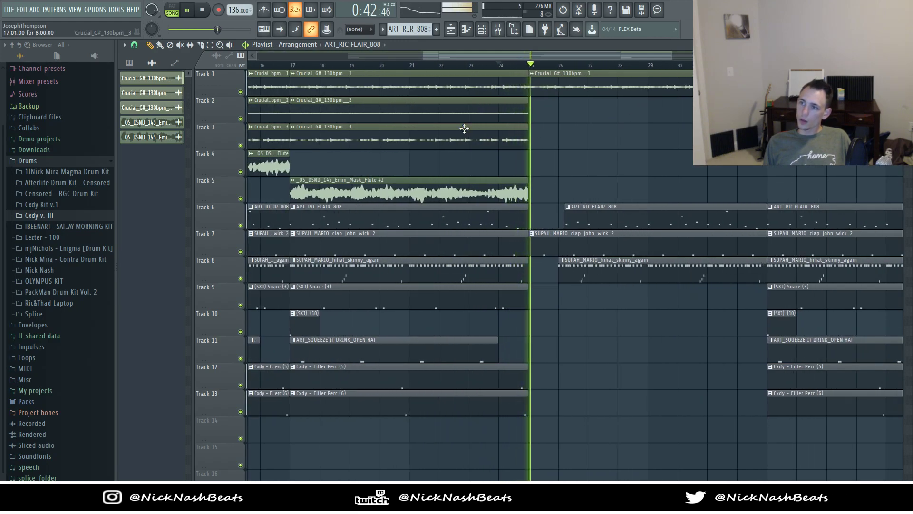
Step: Try the Crucial_G#_130bpm__3 loop at bar 25, undo it, and place the Crucial_G#_130bpm__2 clip at bar 25 on Track 2
{"action": "key", "text": "space"}
{"action": "left_click_drag", "start_coordinate": [464, 128], "coordinate": [671, 127]}
{"action": "key", "text": "ctrl+z"}
{"action": "key", "text": "ctrl+z"}
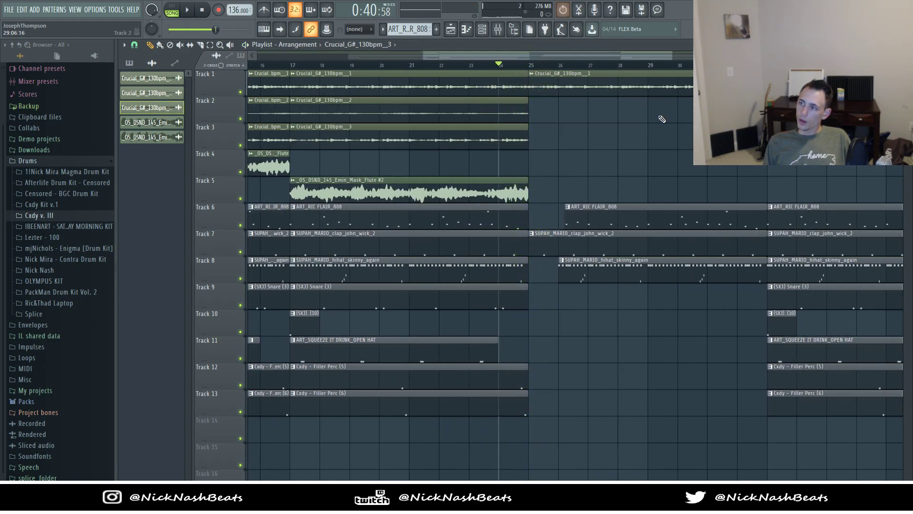
{"action": "key", "text": "space"}
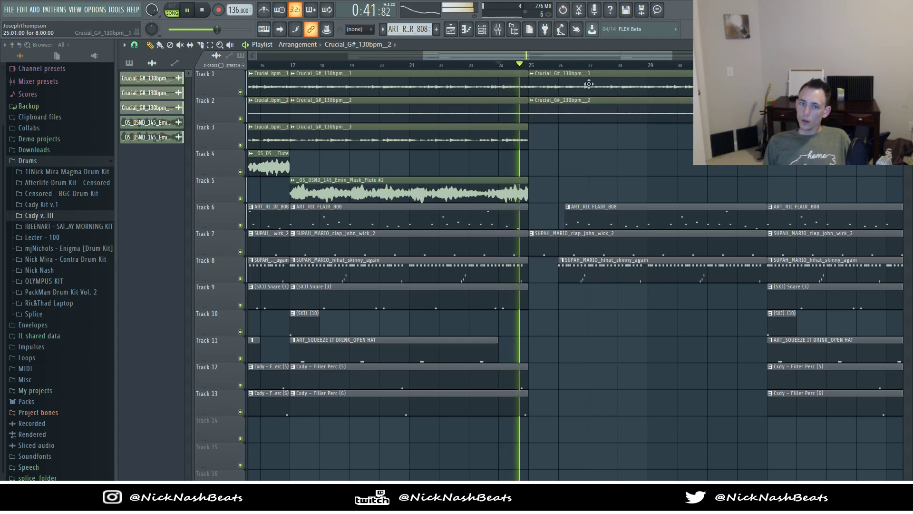
Step: Check the second flute's channel settings and delete the Crucial_G#_130bpm__2 clip at bar 33 on Track 2
{"action": "double_click", "coordinate": [475, 193]}
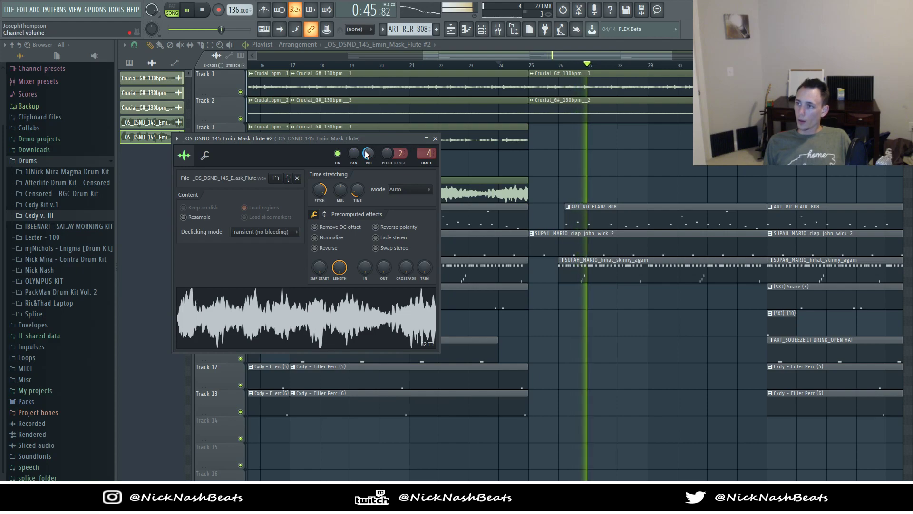
{"action": "left_click", "coordinate": [435, 138]}
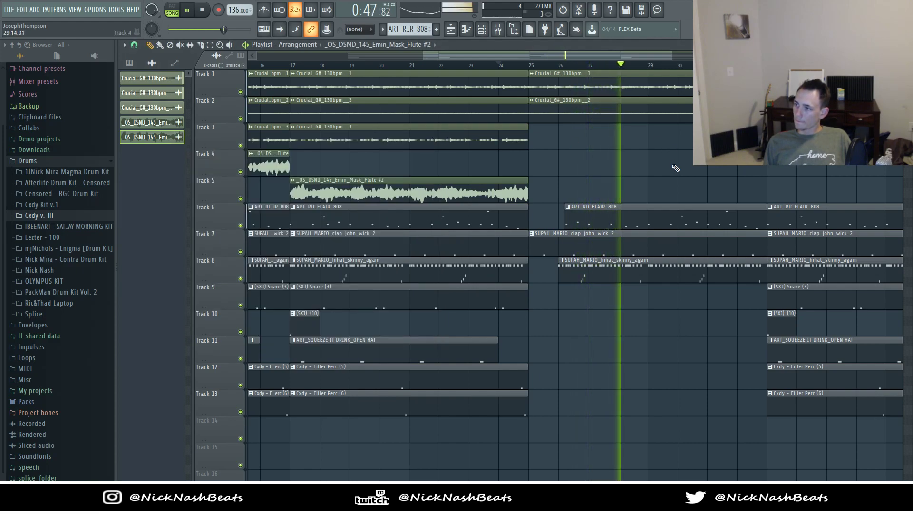
{"action": "scroll", "coordinate": [661, 162], "scroll_direction": "down", "scroll_amount": 3}
{"action": "left_click_drag", "start_coordinate": [679, 113], "coordinate": [627, 116]}
{"action": "key", "text": "ctrl+z"}
{"action": "left_click", "coordinate": [239, 66]}
{"action": "mouse_move", "coordinate": [679, 113]}
{"action": "left_mouse_down"}
{"action": "mouse_move", "coordinate": [628, 115]}
{"action": "mouse_move", "coordinate": [680, 113]}
{"action": "left_mouse_up"}
{"action": "right_click", "coordinate": [729, 113]}
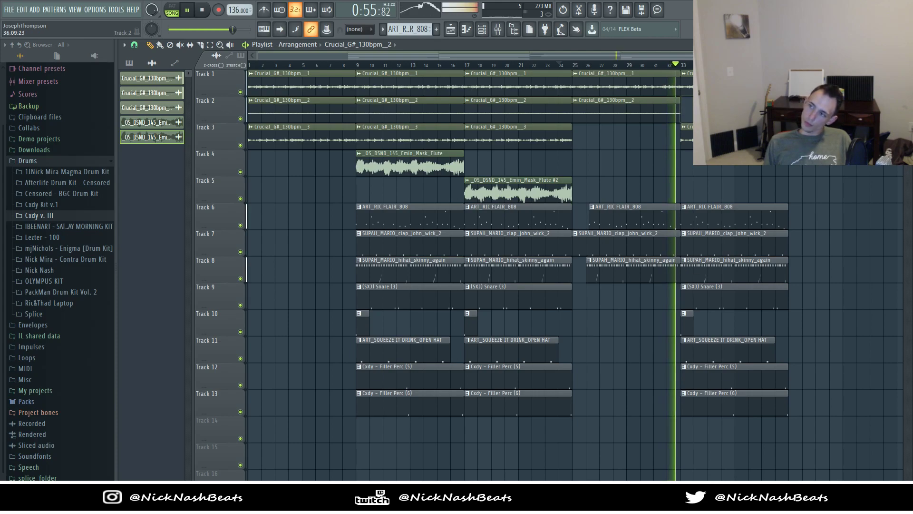
Step: Delete the open hat and filler perc clips at bar 33 on Tracks 11 to 13 and copy their bar 17 clips to bar 41
{"action": "right_click", "coordinate": [713, 352]}
{"action": "right_click", "coordinate": [726, 378]}
{"action": "right_click", "coordinate": [732, 396]}
{"action": "mouse_move", "coordinate": [529, 351]}
{"action": "left_mouse_down"}
{"action": "mouse_move", "coordinate": [510, 404]}
{"action": "mouse_move", "coordinate": [834, 402]}
{"action": "left_mouse_up"}
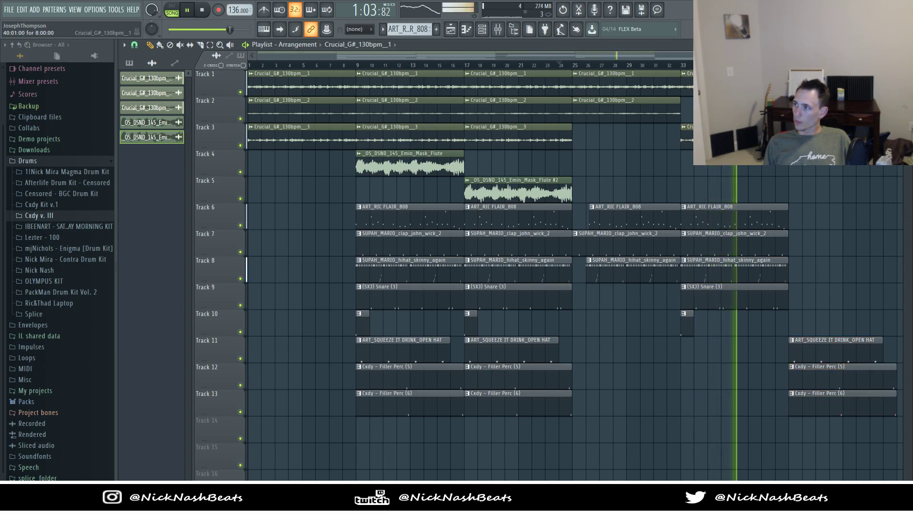
Step: Copy the Track 4 flute clip and the 808 and clap clips on Tracks 6 and 7 to bar 41
{"action": "left_click_drag", "start_coordinate": [380, 164], "coordinate": [813, 164]}
{"action": "scroll", "coordinate": [813, 164], "scroll_direction": "right", "scroll_amount": 1}
{"action": "left_click", "coordinate": [763, 65]}
{"action": "mouse_move", "coordinate": [705, 200]}
{"action": "left_mouse_down"}
{"action": "mouse_move", "coordinate": [709, 253]}
{"action": "mouse_move", "coordinate": [808, 238]}
{"action": "left_mouse_up"}
{"action": "key", "text": "space"}
{"action": "key", "text": "space"}
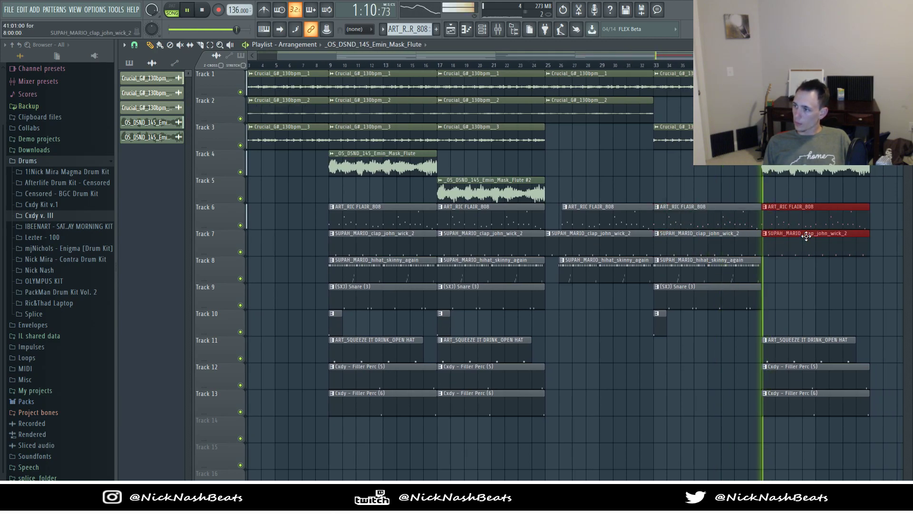
Step: Add the hi-hat clip at bar 41 on Track 8 and a half-length (SXJ) Snare (3) clip at bar 45 on Track 9
{"action": "left_click", "coordinate": [825, 268]}
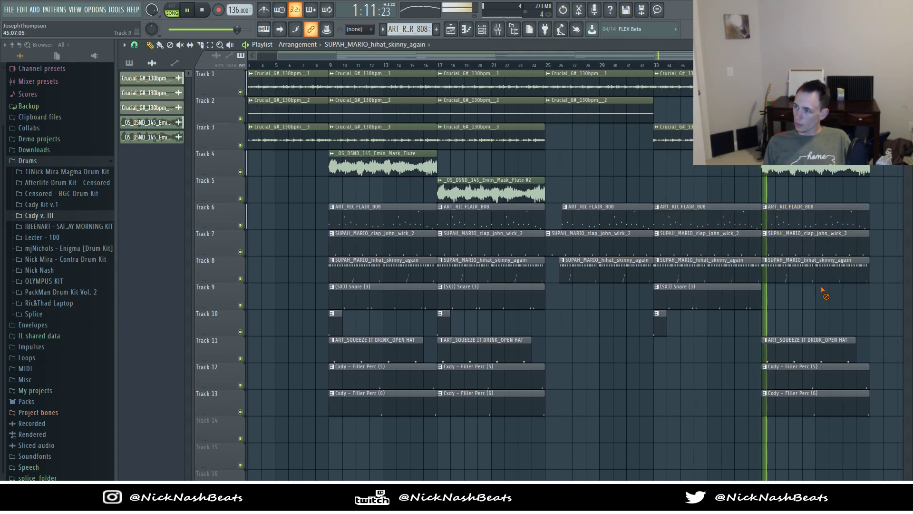
{"action": "left_click_drag", "start_coordinate": [703, 303], "coordinate": [818, 295]}
{"action": "scroll", "coordinate": [803, 281], "scroll_direction": "down", "scroll_amount": 2}
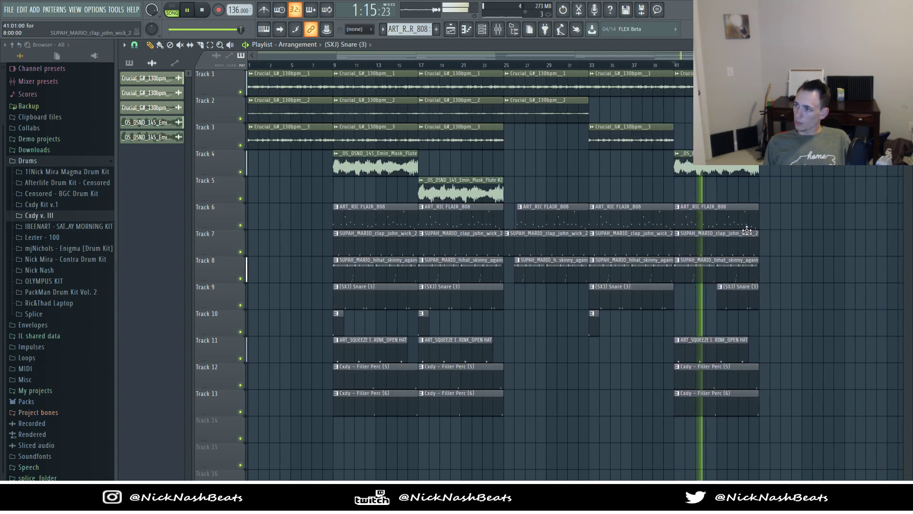
Step: Check the first flute's channel settings and its mixer insert level
{"action": "double_click", "coordinate": [735, 167]}
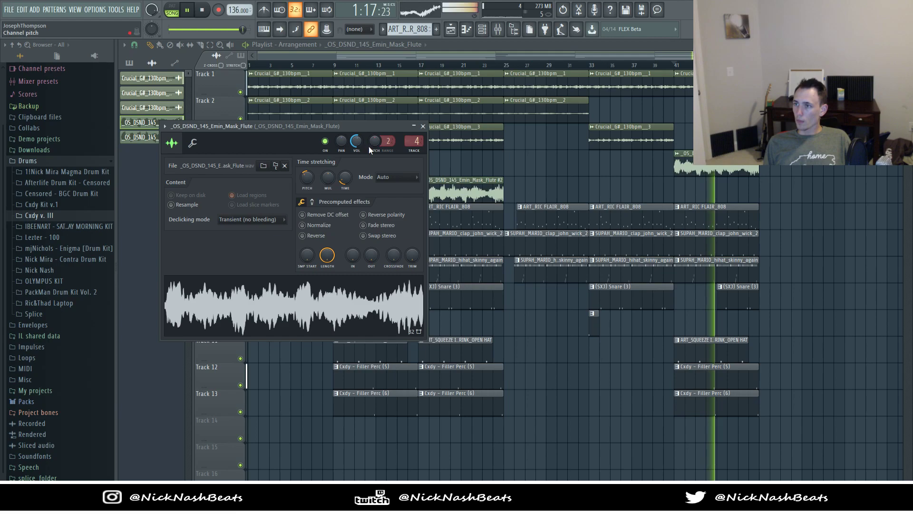
{"action": "left_click", "coordinate": [423, 126]}
{"action": "left_click", "coordinate": [498, 29]}
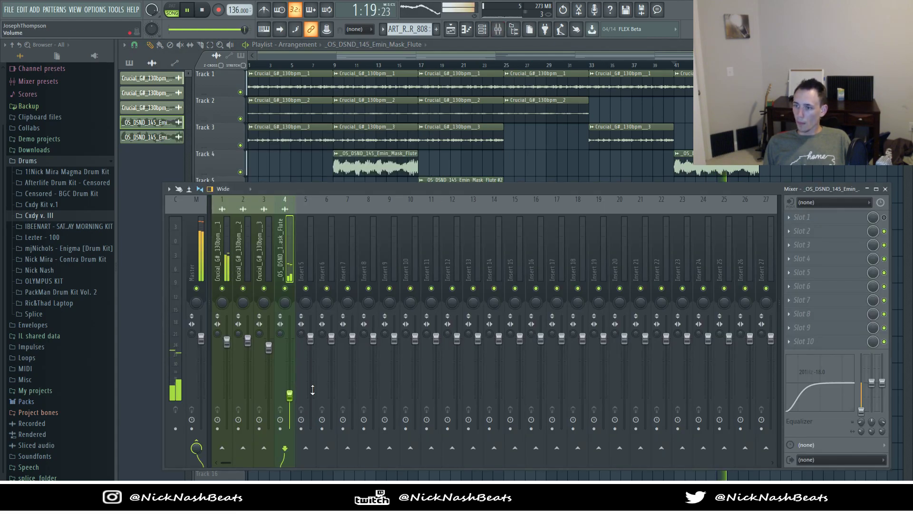
{"action": "key", "text": "F9"}
Step: Copy the Crucial_G#_130bpm__2 and __3 loop clips to bar 41 on Tracks 2 and 3 and replay from bar 40
{"action": "key", "text": "space"}
{"action": "right_click", "coordinate": [685, 88]}
{"action": "left_click_drag", "start_coordinate": [469, 108], "coordinate": [728, 131]}
{"action": "key", "text": "space"}
{"action": "left_click", "coordinate": [663, 65]}
{"action": "left_click", "coordinate": [692, 86], "text": "ctrl"}
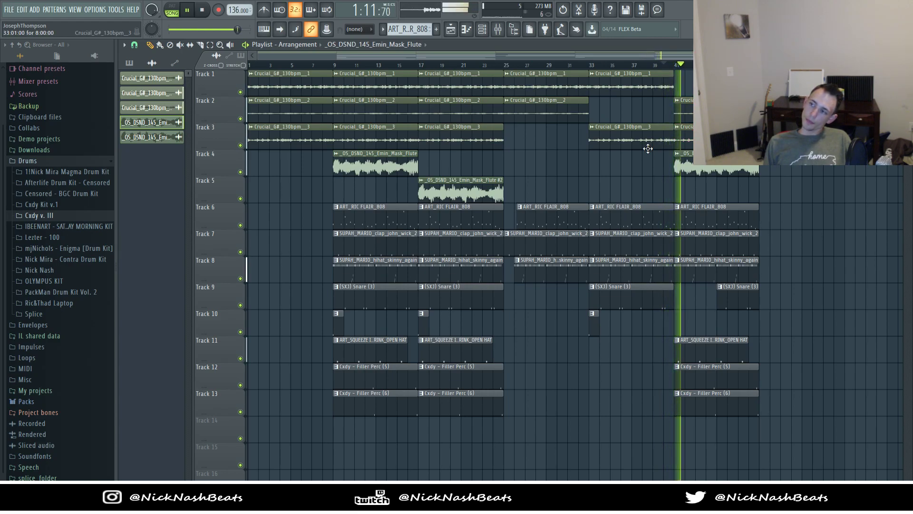
Step: Delete the flute clip at bar 41 on Track 4 and set the flute's mixer insert volume to 34% (-18.0 dB)
{"action": "right_click", "coordinate": [704, 165]}
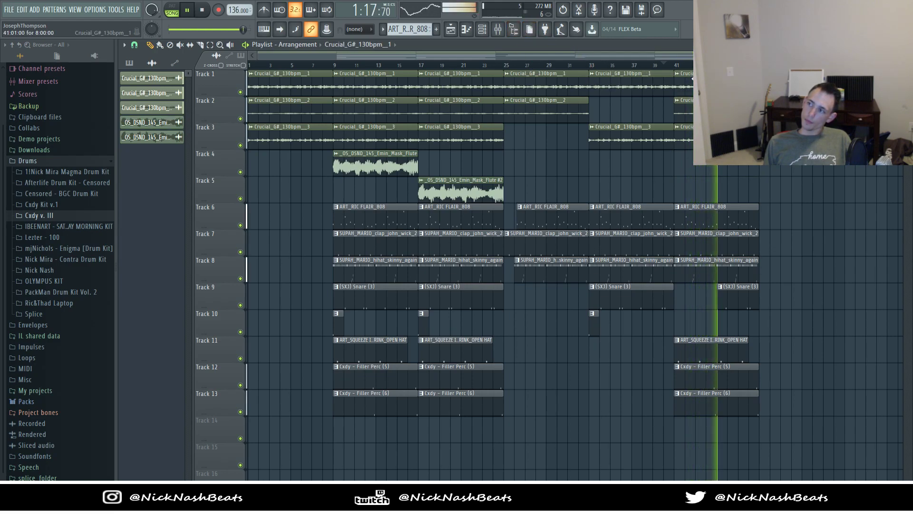
{"action": "left_click", "coordinate": [510, 29]}
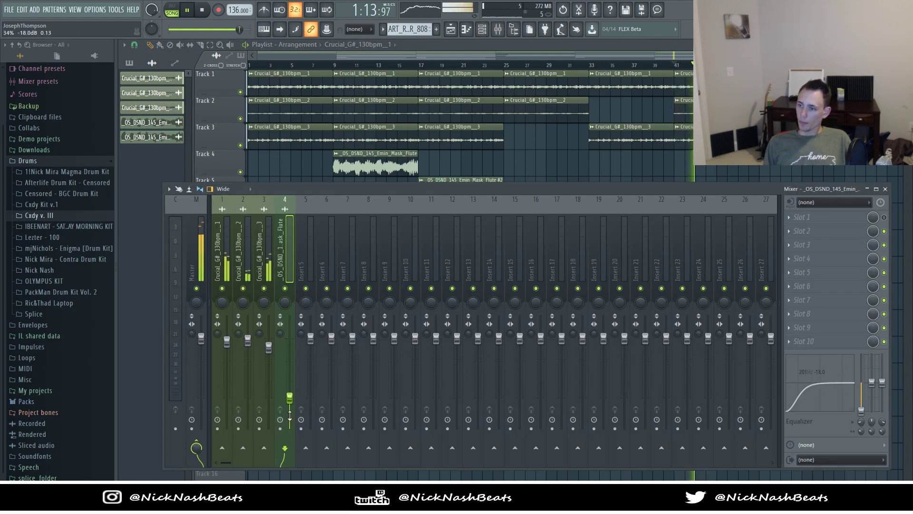
{"action": "key", "text": "F9"}
Step: Duplicate the bar 9 to 48 arrangement on all tracks to bar 49, and the bar 9 to 24 flute section to bar 89
{"action": "mouse_move", "coordinate": [481, 469]}
{"action": "left_mouse_down"}
{"action": "mouse_move", "coordinate": [334, 70]}
{"action": "mouse_move", "coordinate": [855, 83]}
{"action": "mouse_move", "coordinate": [790, 84]}
{"action": "left_mouse_up"}
{"action": "scroll", "coordinate": [736, 294], "scroll_direction": "down", "scroll_amount": 2}
{"action": "mouse_move", "coordinate": [806, 404]}
{"action": "left_mouse_down"}
{"action": "mouse_move", "coordinate": [464, 48]}
{"action": "mouse_move", "coordinate": [450, 3]}
{"action": "left_mouse_up"}
{"action": "mouse_move", "coordinate": [458, 85]}
{"action": "left_mouse_down"}
{"action": "mouse_move", "coordinate": [794, 85]}
{"action": "mouse_move", "coordinate": [785, 86]}
{"action": "left_mouse_up"}
{"action": "scroll", "coordinate": [784, 95], "scroll_direction": "down", "scroll_amount": 2}
Step: In the duplicated section, place the Crucial_G#_130bpm__3 loop at bar 65 on Track 3 and the __2 loop at bar 73 on Track 2
{"action": "left_click", "coordinate": [771, 135], "text": "ctrl"}
{"action": "left_click_drag", "start_coordinate": [771, 135], "coordinate": [766, 108]}
{"action": "scroll", "coordinate": [752, 245], "scroll_direction": "down", "scroll_amount": 2}
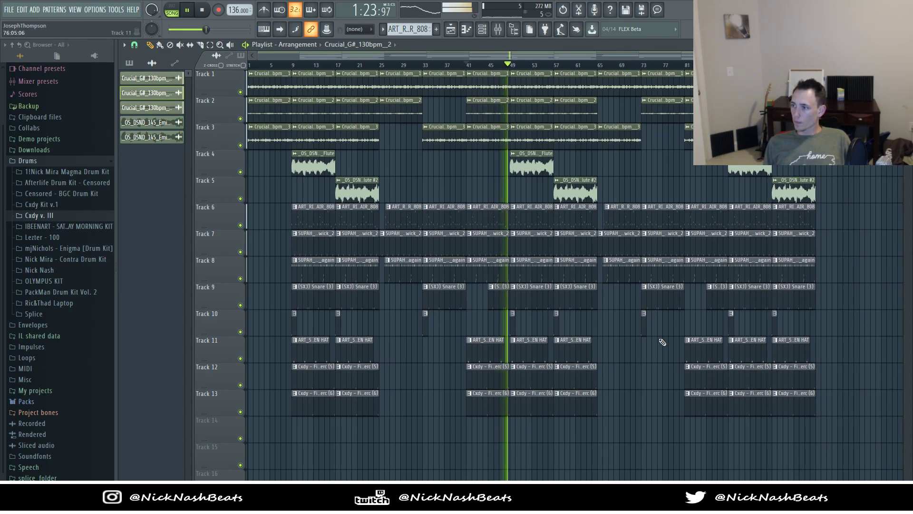
Step: Add a (SXJ) Percs (10) clip at bar 65 on Track 10 and replay from bar 65
{"action": "left_click", "coordinate": [641, 326]}
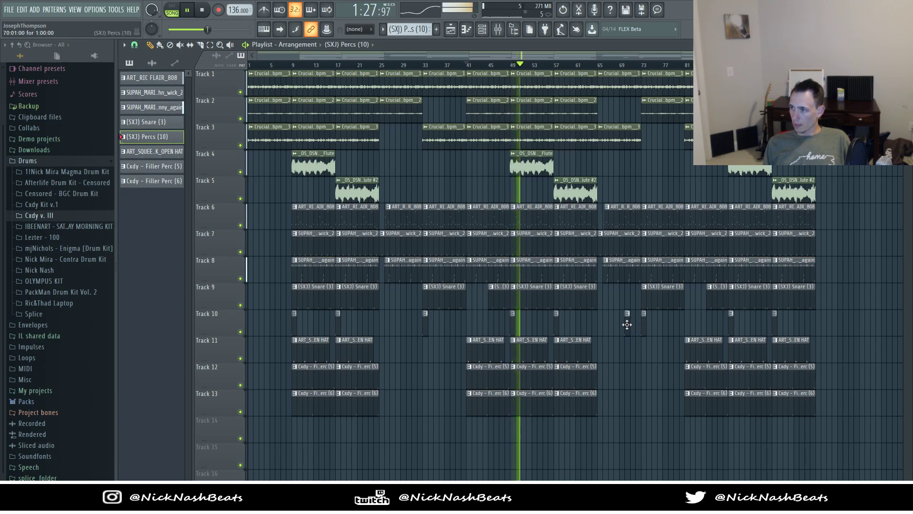
{"action": "left_click", "coordinate": [598, 64]}
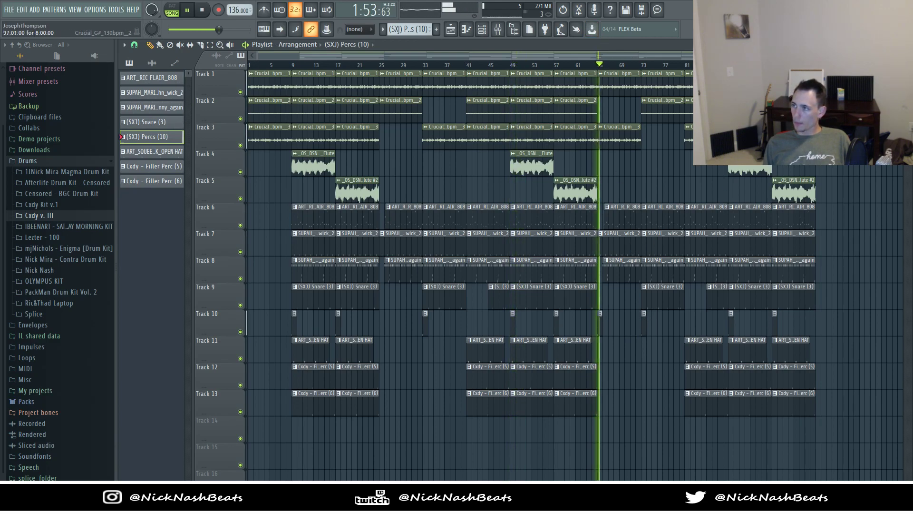
{"action": "key", "text": "ctrl+b"}
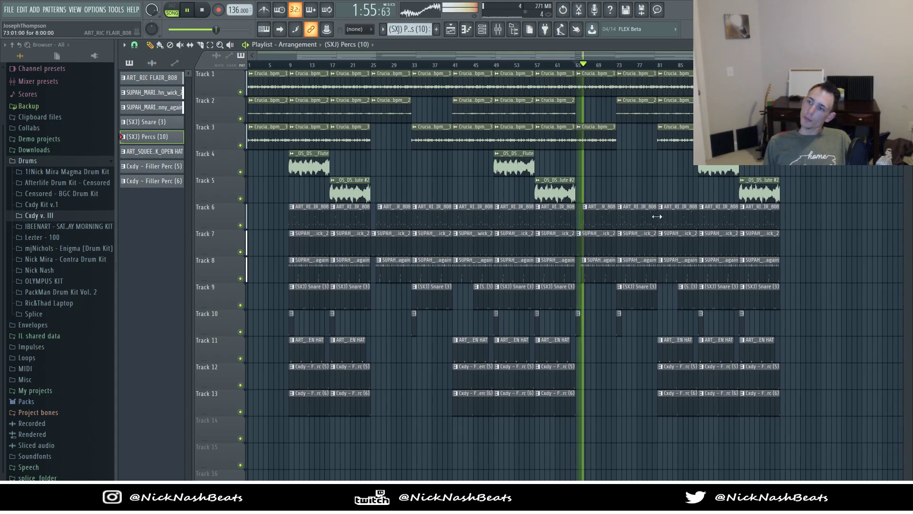
Step: Add the FX - Whoooosh sample from the Nick Nash folder's FX samples to Track 14 at bar 9
{"action": "left_click", "coordinate": [39, 270]}
{"action": "left_click", "coordinate": [34, 280]}
{"action": "left_click_drag", "start_coordinate": [61, 301], "coordinate": [295, 387]}
{"action": "scroll", "coordinate": [295, 387], "scroll_direction": "up", "scroll_amount": 3}
{"action": "key", "text": "space"}
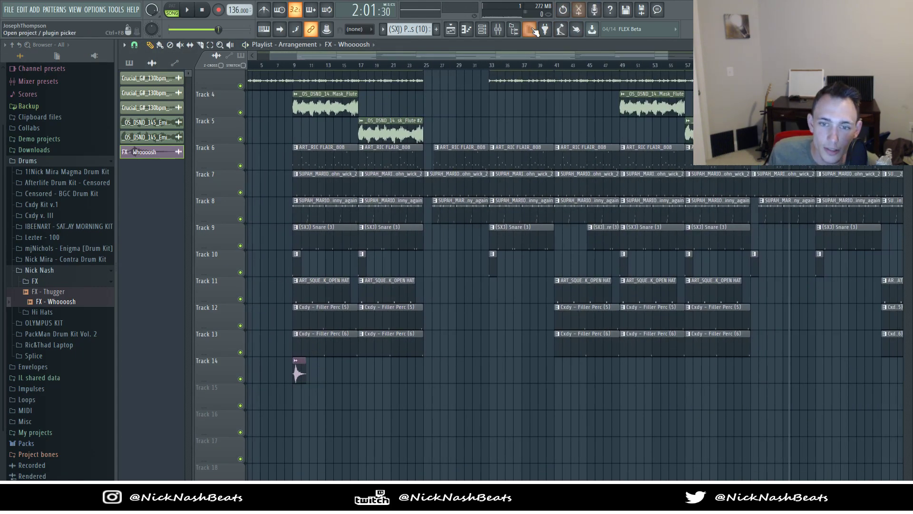
Step: Shift the FX - Whoooosh clip on Track 14 earlier so that its peak lands on bar 9
{"action": "scroll", "coordinate": [293, 364], "scroll_direction": "up", "scroll_amount": 8}
{"action": "left_click_drag", "start_coordinate": [320, 365], "coordinate": [295, 365]}
{"action": "scroll", "coordinate": [295, 365], "scroll_direction": "up", "scroll_amount": 9}
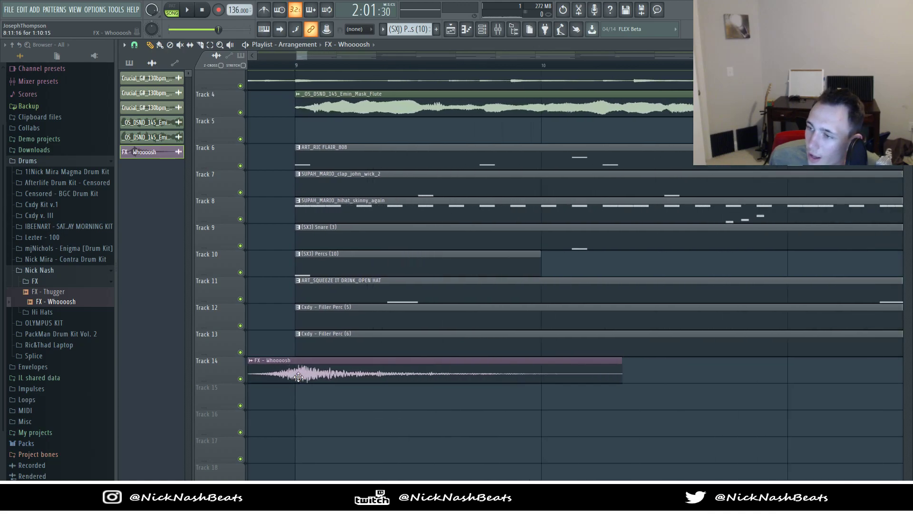
Step: Move the two flute channels directly below the Crucial loops in the channel rack, with mixer insert 5 as the target insert
{"action": "left_click", "coordinate": [498, 29]}
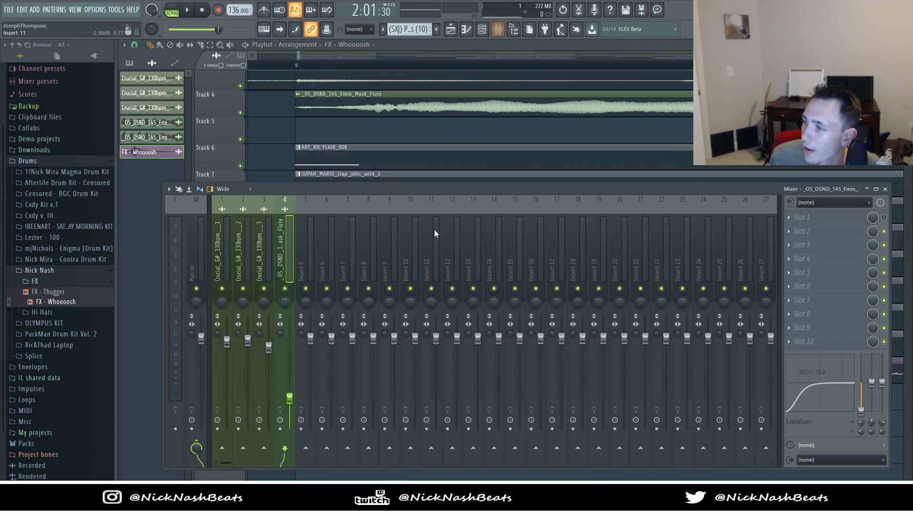
{"action": "left_click", "coordinate": [301, 265]}
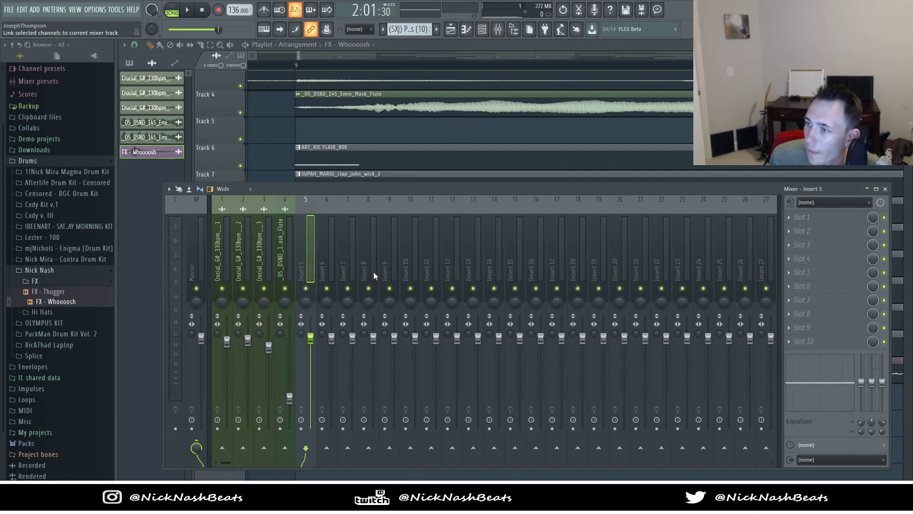
{"action": "left_click", "coordinate": [482, 31]}
{"action": "scroll", "coordinate": [343, 182], "scroll_direction": "up", "scroll_amount": 1}
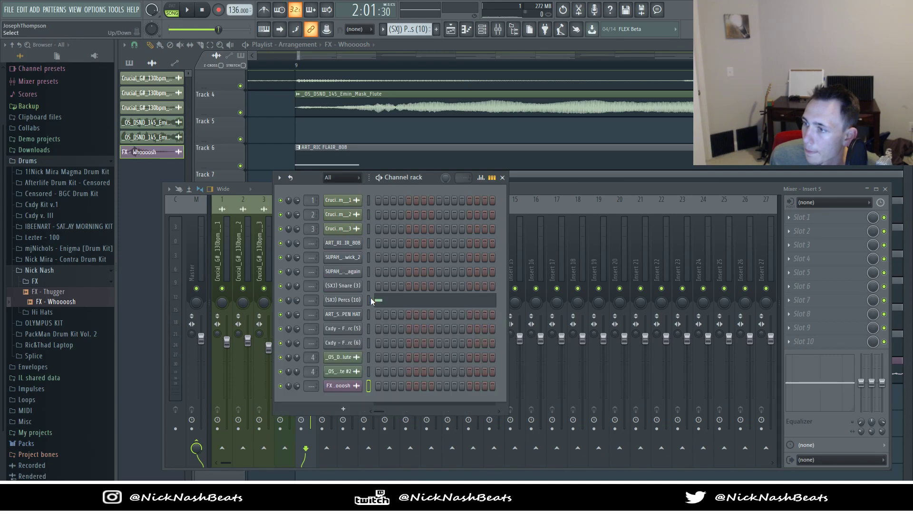
{"action": "key", "text": "alt+Up"}
{"action": "key", "text": "alt+Up"}
{"action": "key", "text": "alt+Up"}
{"action": "key", "text": "alt+Up"}
{"action": "key", "text": "alt+Up"}
{"action": "key", "text": "alt+Up"}
{"action": "key", "text": "alt+Up"}
{"action": "key", "text": "alt+Up"}
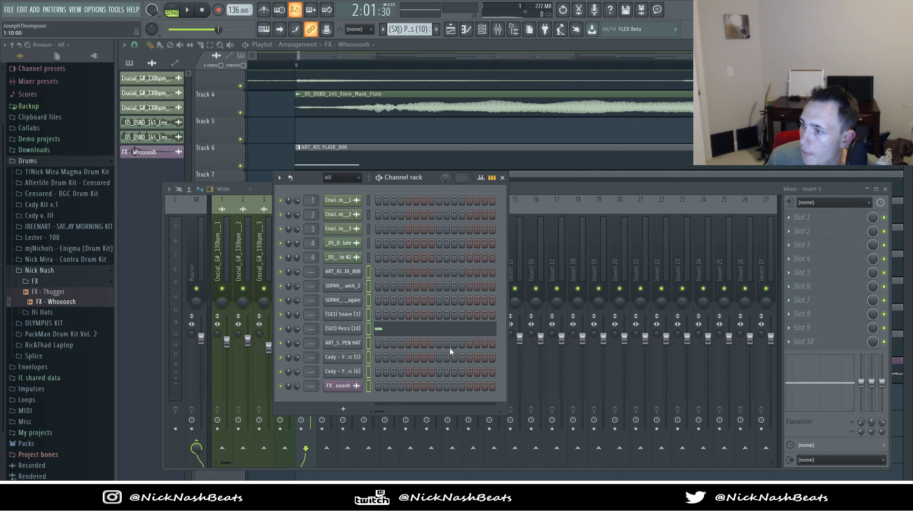
Step: Route the drum and FX - Whoooosh channels to mixer inserts 5 to 13 and slightly lower the hi-hat's insert volume during playback
{"action": "left_click", "coordinate": [300, 296]}
{"action": "key", "text": "space"}
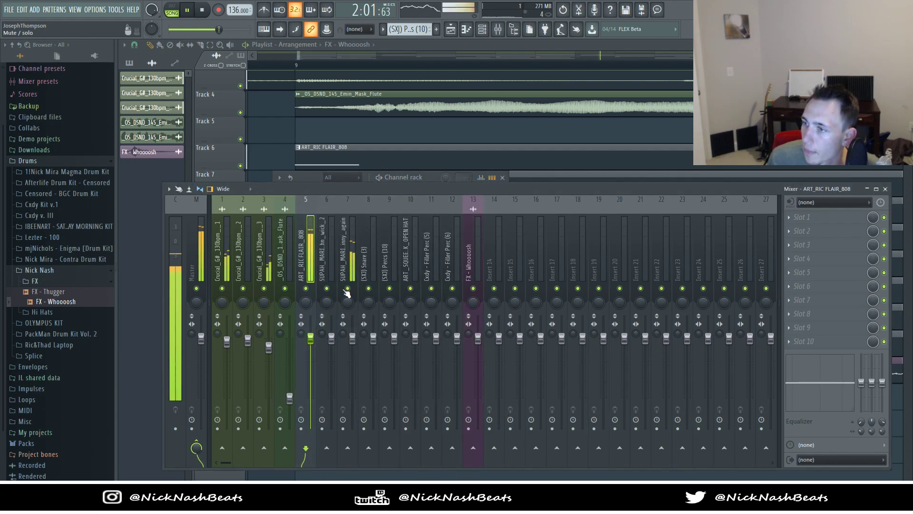
{"action": "left_click", "coordinate": [355, 279]}
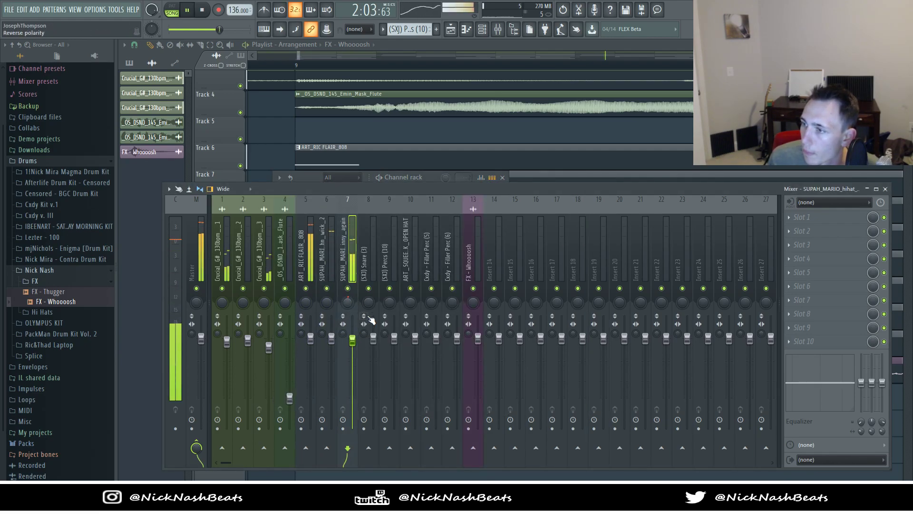
{"action": "left_click", "coordinate": [393, 257]}
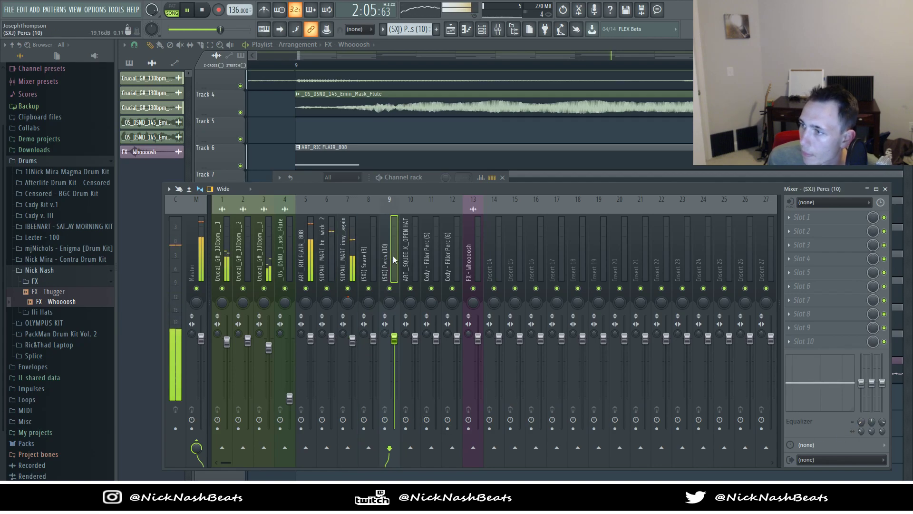
Step: Lower the FX - Whoooosh insert's volume, cut its low EQ band to -18.0 dB, and replay from bar 9
{"action": "left_click", "coordinate": [299, 65]}
{"action": "left_click", "coordinate": [498, 31]}
{"action": "key", "text": "space"}
{"action": "left_click_drag", "start_coordinate": [478, 337], "coordinate": [478, 361]}
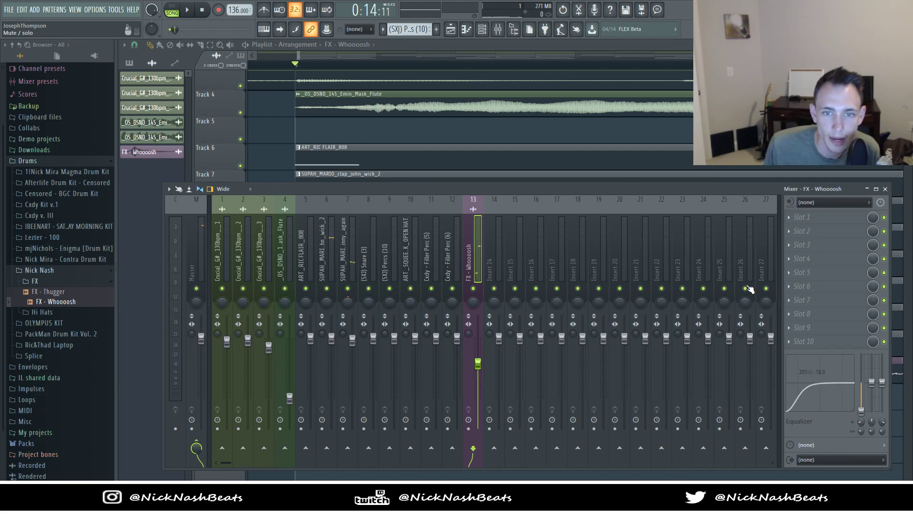
{"action": "key", "text": "space"}
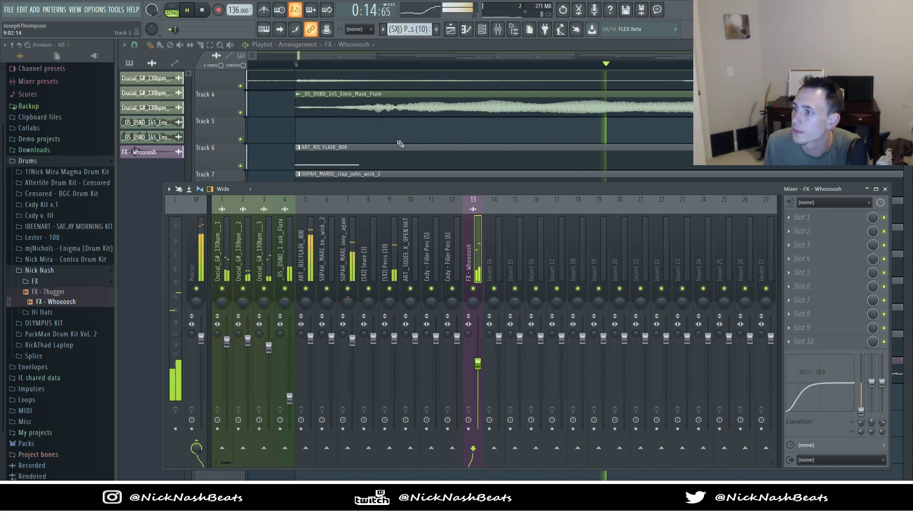
Step: Replay from bar 9 and set the FX - Whoooosh insert's volume to 70% (-7.2 dB)
{"action": "right_click", "coordinate": [407, 140]}
{"action": "scroll", "coordinate": [376, 370], "scroll_direction": "down", "scroll_amount": 5}
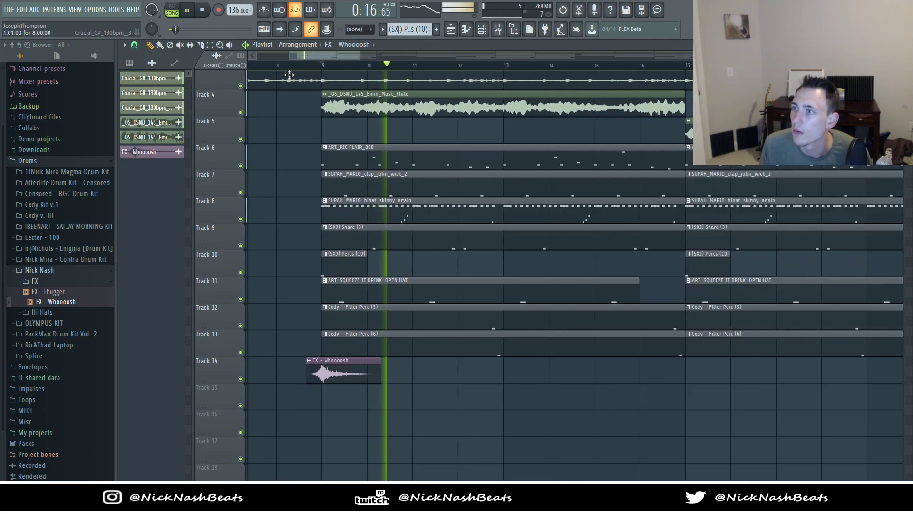
{"action": "left_click", "coordinate": [39, 270]}
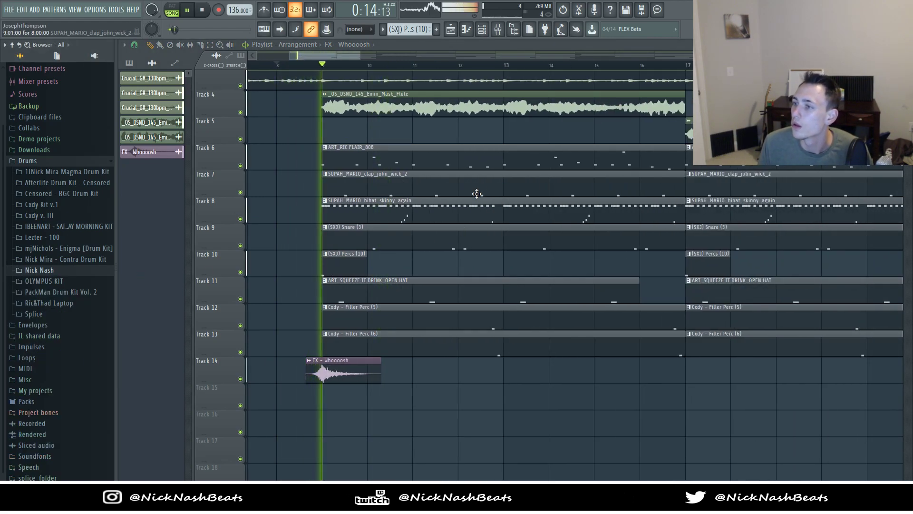
{"action": "left_click", "coordinate": [498, 30]}
{"action": "left_click_drag", "start_coordinate": [478, 363], "coordinate": [480, 367]}
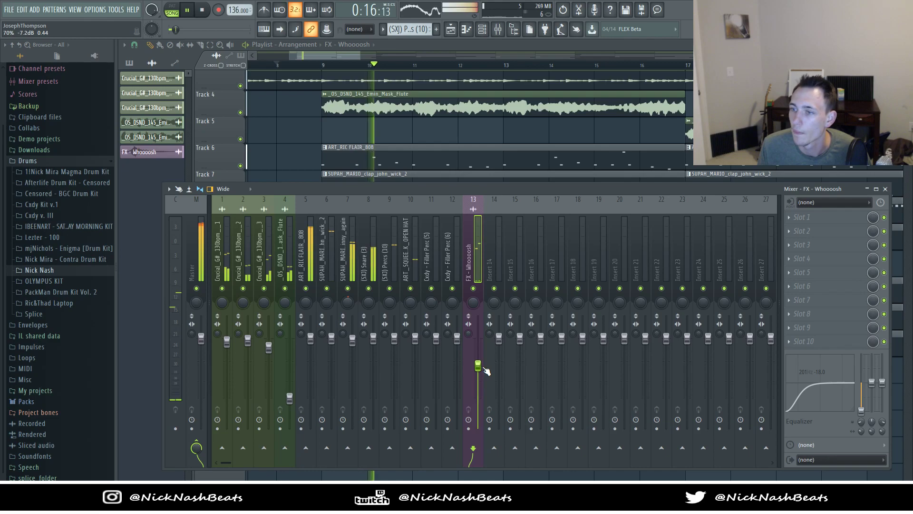
Step: Cut the low EQ band of the SUPAH_MARIO clap's mixer insert to -18.0 dB during playback
{"action": "right_click", "coordinate": [473, 130]}
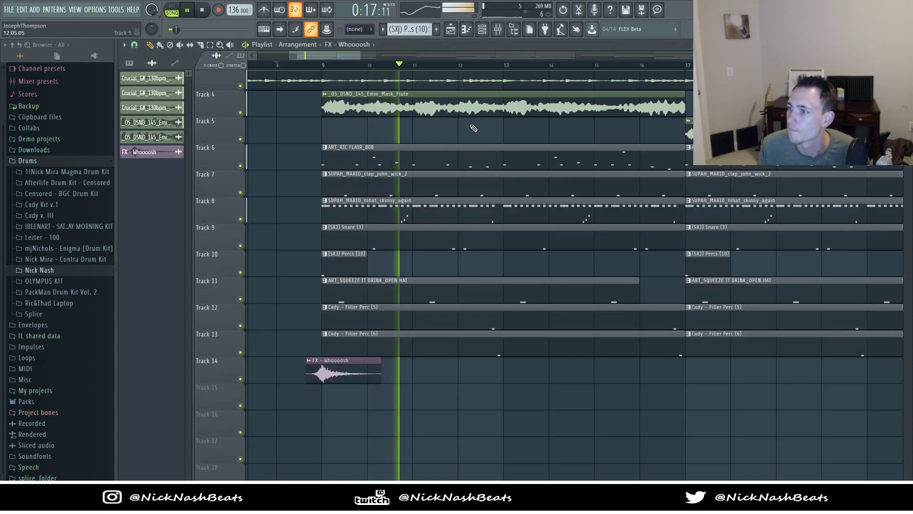
{"action": "left_click", "coordinate": [498, 30]}
{"action": "left_click", "coordinate": [327, 260]}
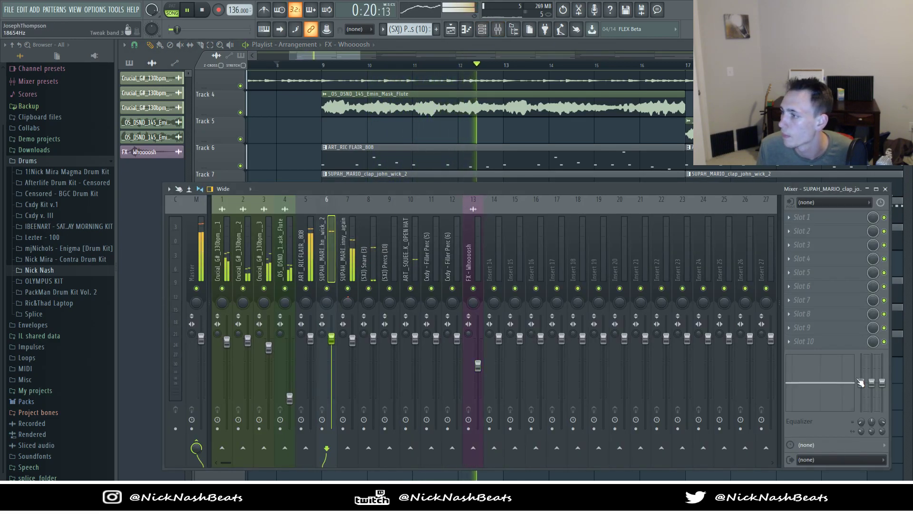
{"action": "left_click", "coordinate": [484, 32]}
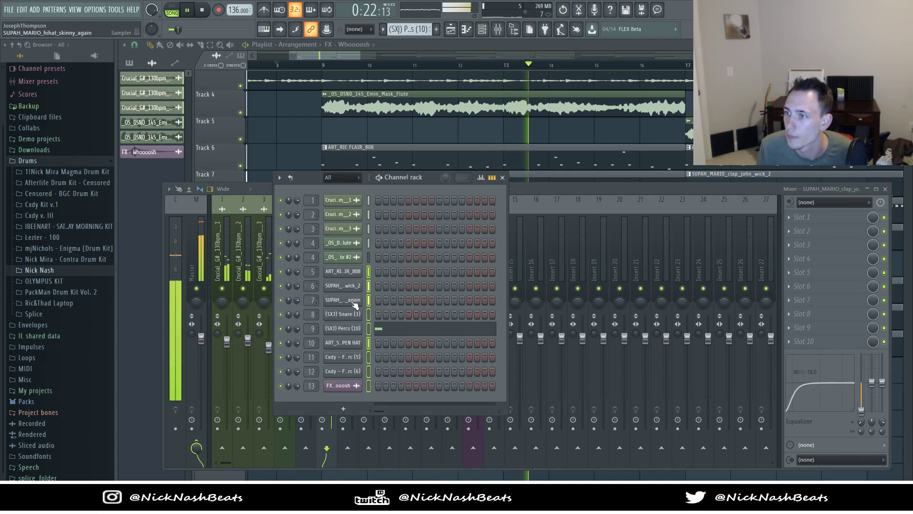
{"action": "left_click", "coordinate": [369, 287]}
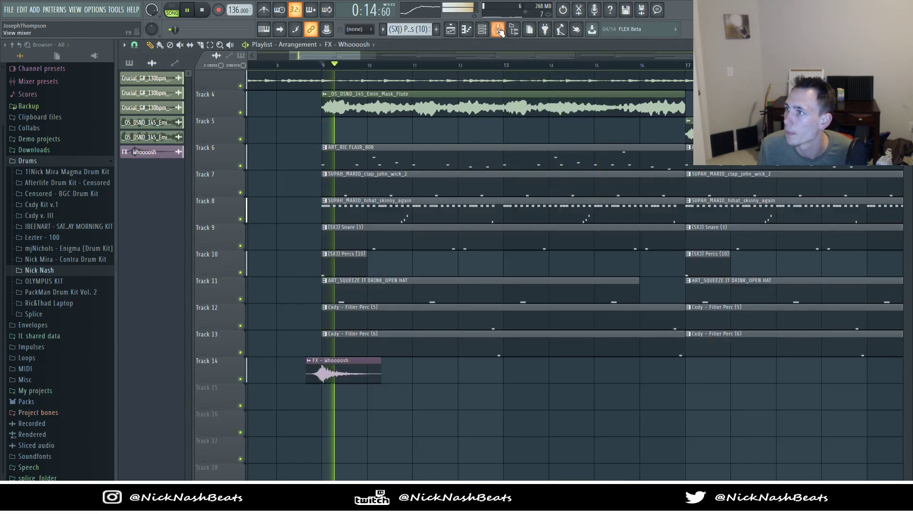
Step: Slightly lower the FX - Whoooosh and open hat inserts and cut the open hat's low EQ band to -18.0 dB
{"action": "key", "text": "F9"}
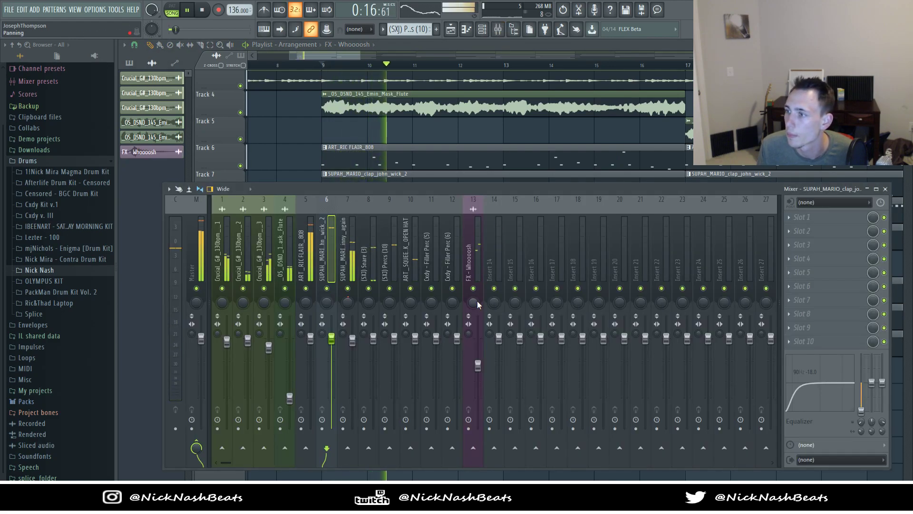
{"action": "left_click", "coordinate": [478, 367]}
{"action": "left_click", "coordinate": [374, 245]}
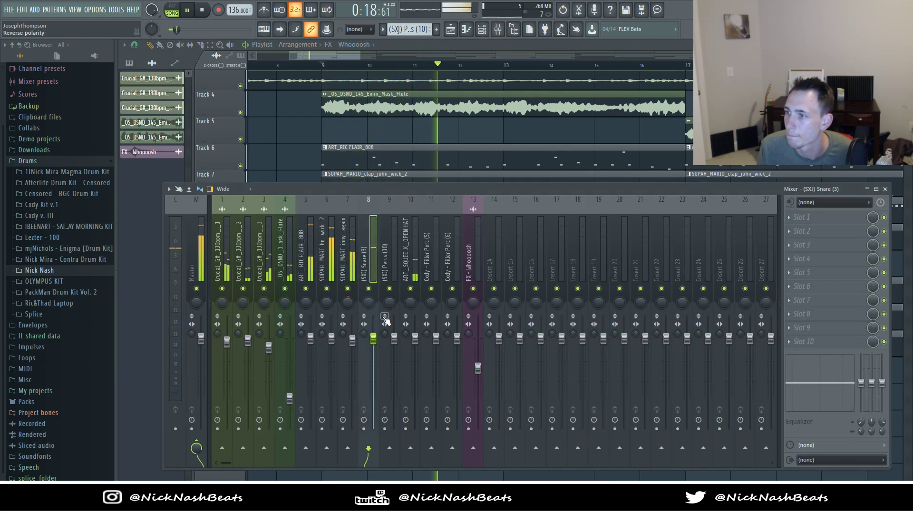
{"action": "left_click_drag", "start_coordinate": [420, 339], "coordinate": [420, 342]}
{"action": "left_click_drag", "start_coordinate": [861, 381], "coordinate": [861, 418]}
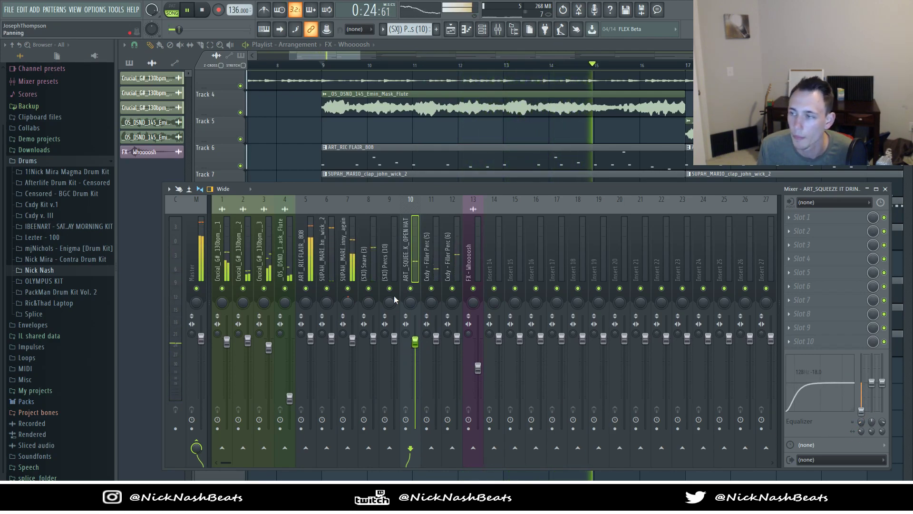
Step: Slightly lower the Percs (10) and Snare (3) inserts and cut the snare's low EQ band to -18.0 dB
{"action": "left_click", "coordinate": [392, 349]}
{"action": "left_click_drag", "start_coordinate": [393, 349], "coordinate": [374, 340]}
{"action": "left_click_drag", "start_coordinate": [861, 382], "coordinate": [861, 410]}
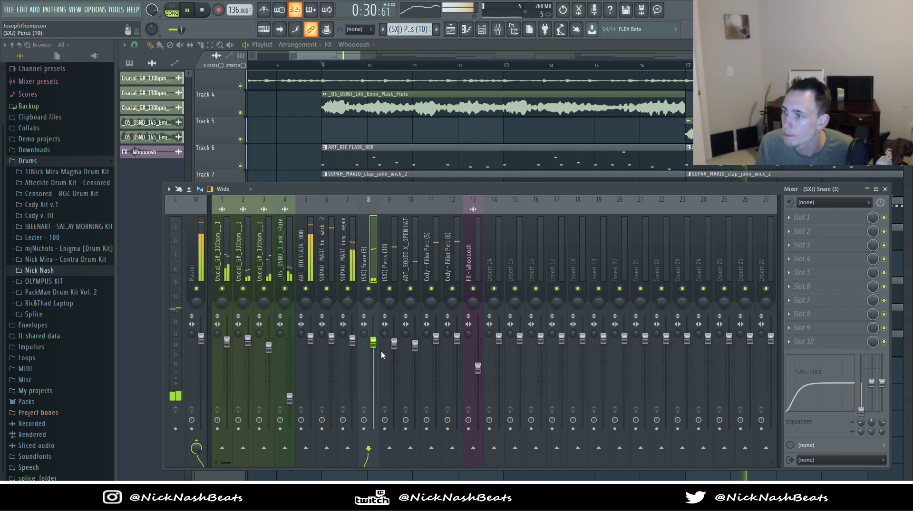
Step: Load KClip on the Master insert, set output gain to 1.2 dB and input gain to 0.2 dB, and raise the Soften amount
{"action": "left_click", "coordinate": [193, 257]}
{"action": "left_click", "coordinate": [587, 237]}
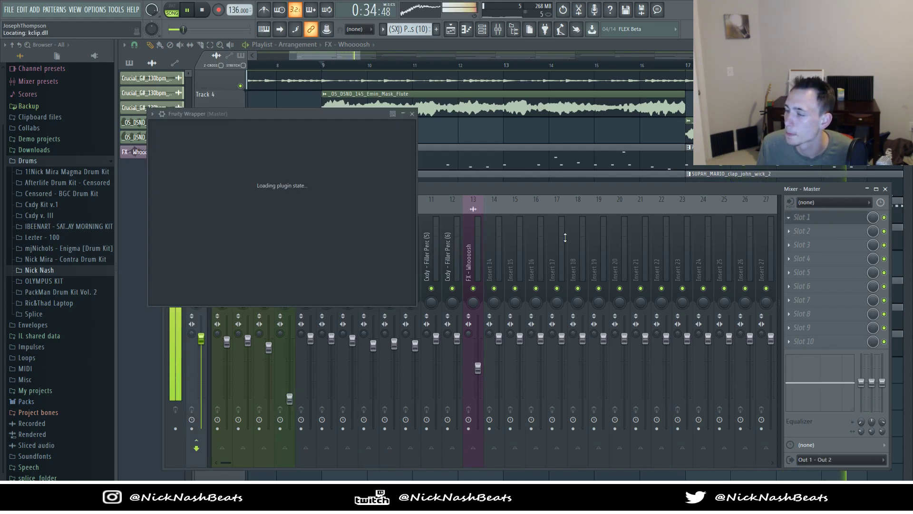
{"action": "left_click_drag", "start_coordinate": [242, 192], "coordinate": [241, 181]}
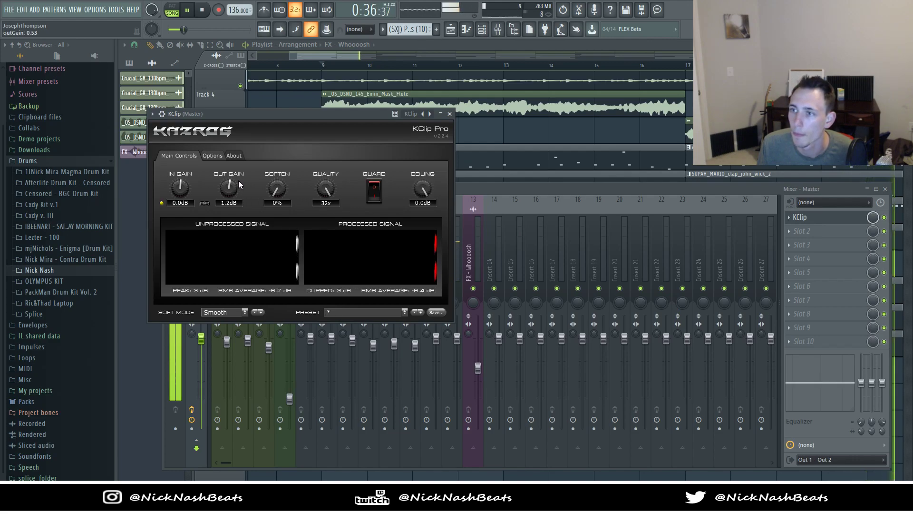
{"action": "left_click_drag", "start_coordinate": [184, 188], "coordinate": [186, 188]}
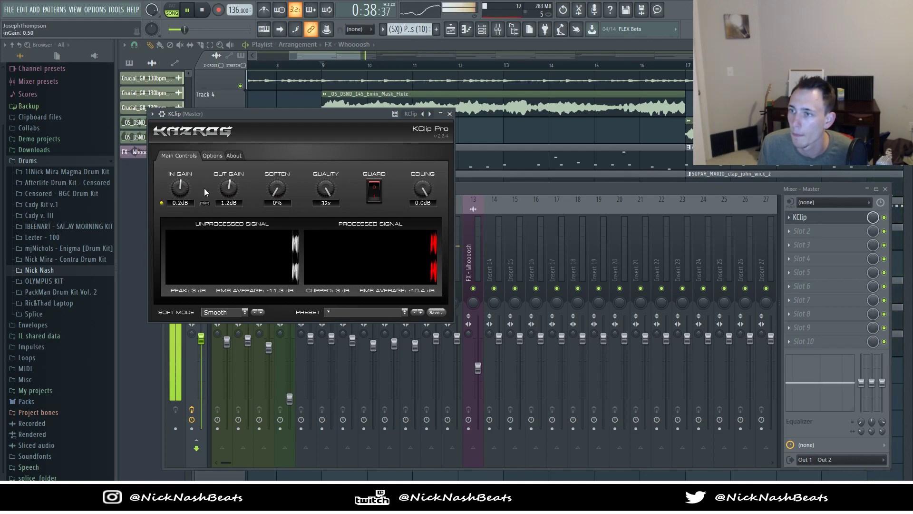
{"action": "left_click_drag", "start_coordinate": [279, 190], "coordinate": [301, 82]}
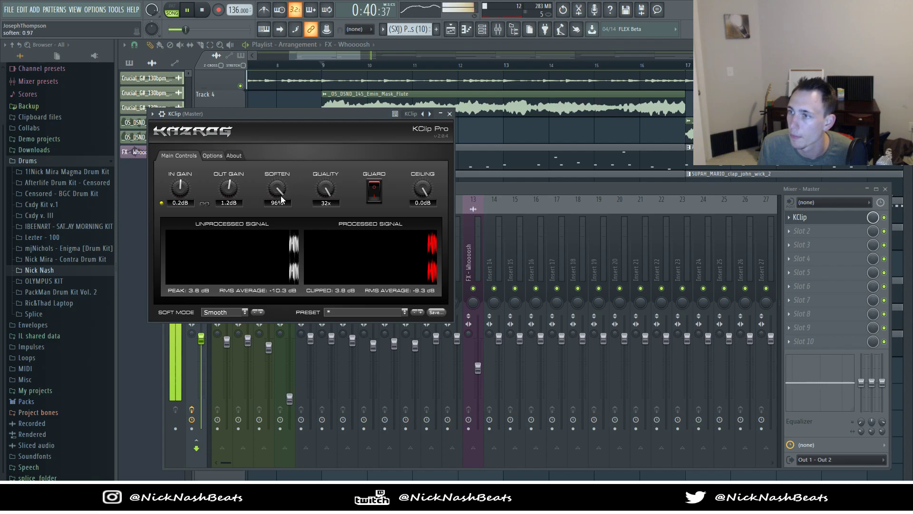
{"action": "left_click_drag", "start_coordinate": [281, 219], "coordinate": [281, 228]}
{"action": "left_click", "coordinate": [450, 114]}
Step: Fine-tune the flute, Percs (10) and Filler Perc insert volumes, with Filler Perc (6) at 99% (-0.2 dB)
{"action": "left_click", "coordinate": [287, 413]}
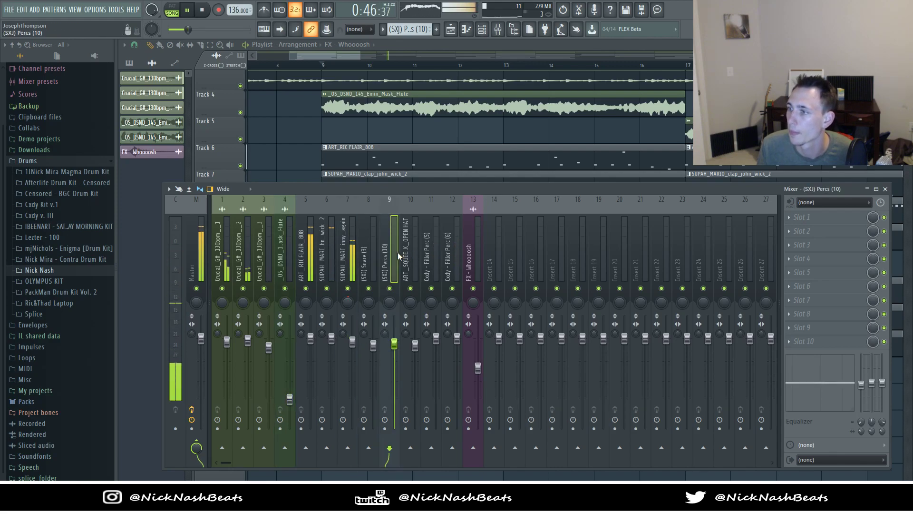
{"action": "left_click", "coordinate": [394, 343]}
{"action": "left_click", "coordinate": [436, 339]}
{"action": "left_click", "coordinate": [457, 339]}
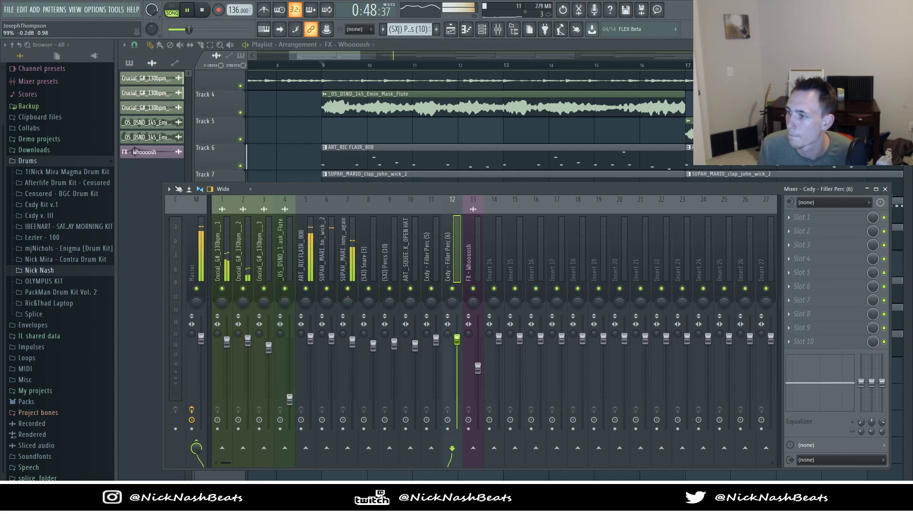
Step: Copy the FX - Whoooosh clip along track 14 to the transitions at bars 49 and 89, and replay from bar 9
{"action": "key", "text": "F9"}
{"action": "scroll", "coordinate": [385, 109], "scroll_direction": "down", "scroll_amount": 7}
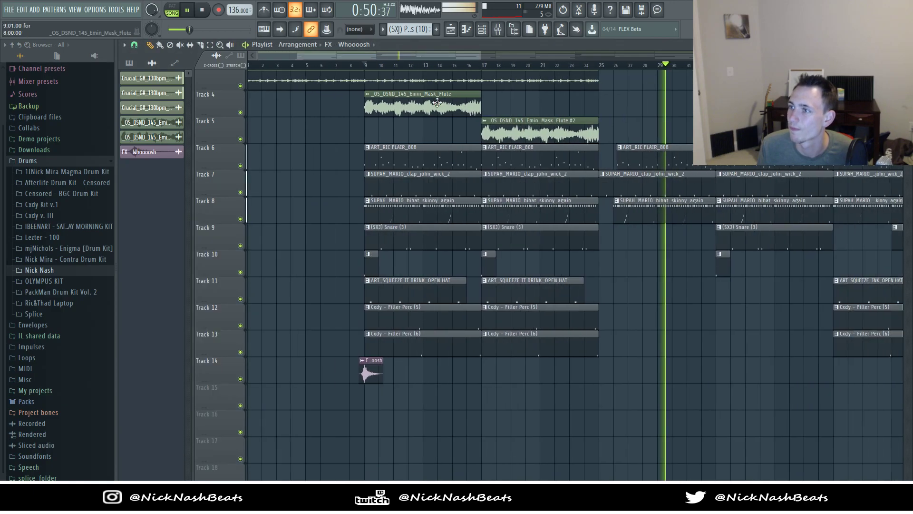
{"action": "left_click", "coordinate": [298, 65]}
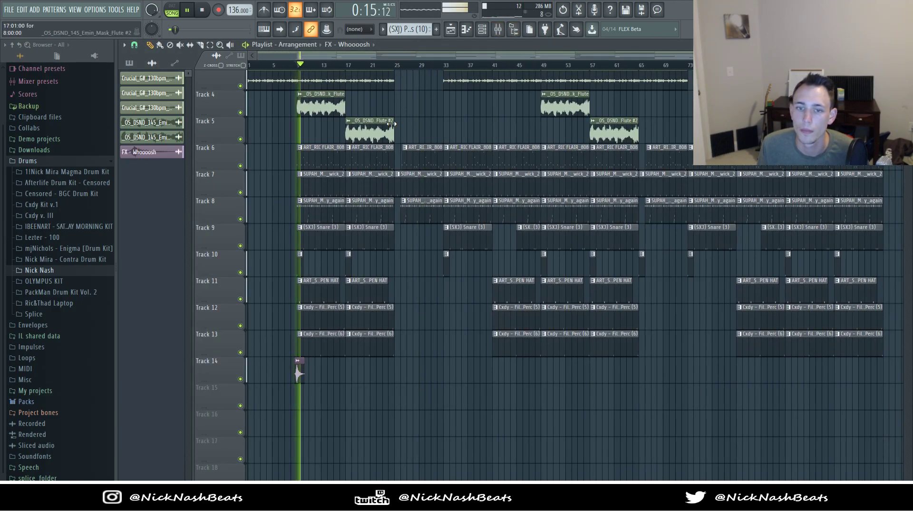
{"action": "scroll", "coordinate": [425, 107], "scroll_direction": "down", "scroll_amount": 1}
{"action": "scroll", "coordinate": [413, 331], "scroll_direction": "down", "scroll_amount": 3}
{"action": "scroll", "coordinate": [404, 353], "scroll_direction": "up", "scroll_amount": 5}
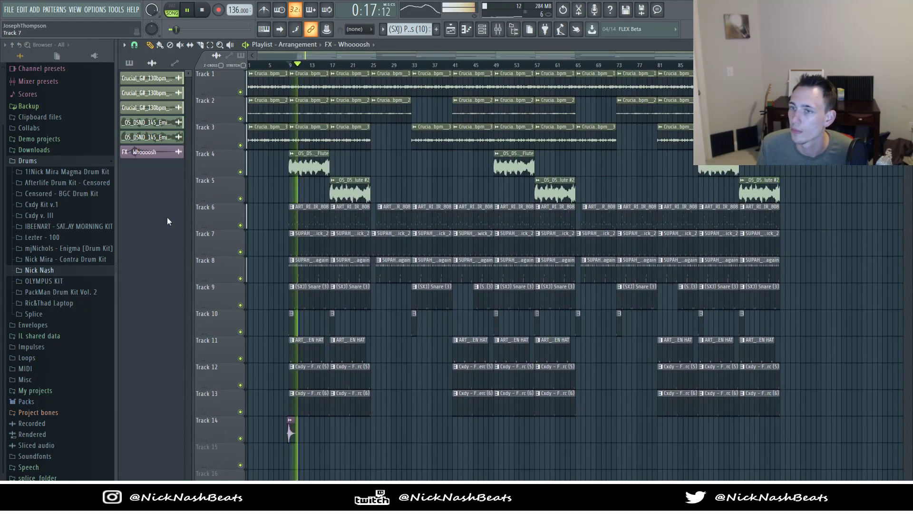
{"action": "left_click", "coordinate": [85, 162]}
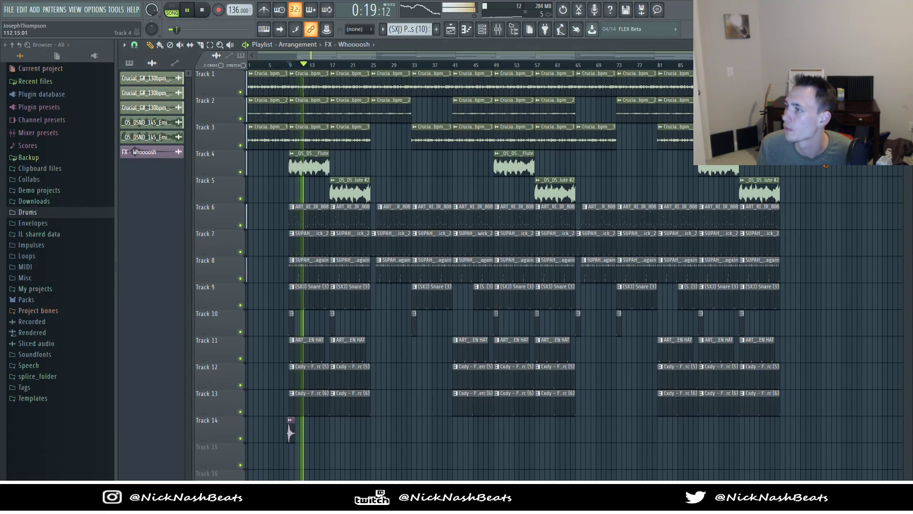
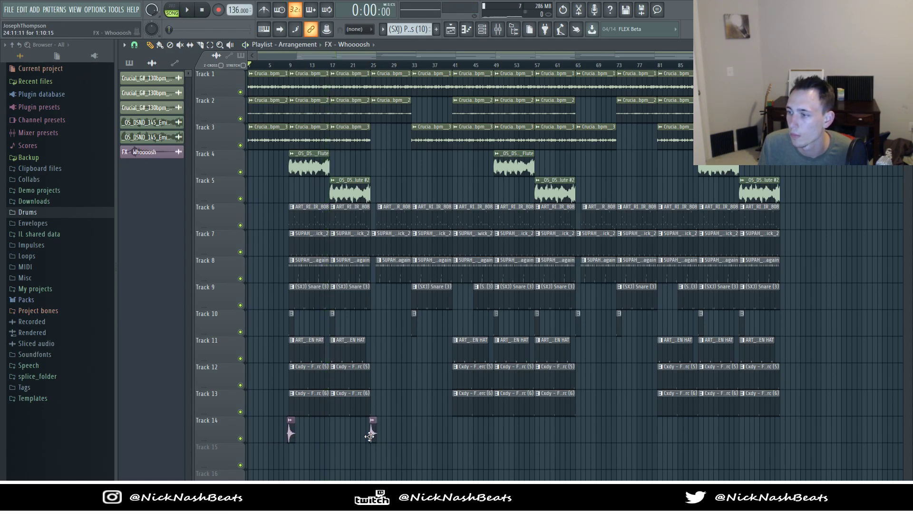
{"action": "left_click", "coordinate": [285, 66]}
{"action": "key", "text": "space"}
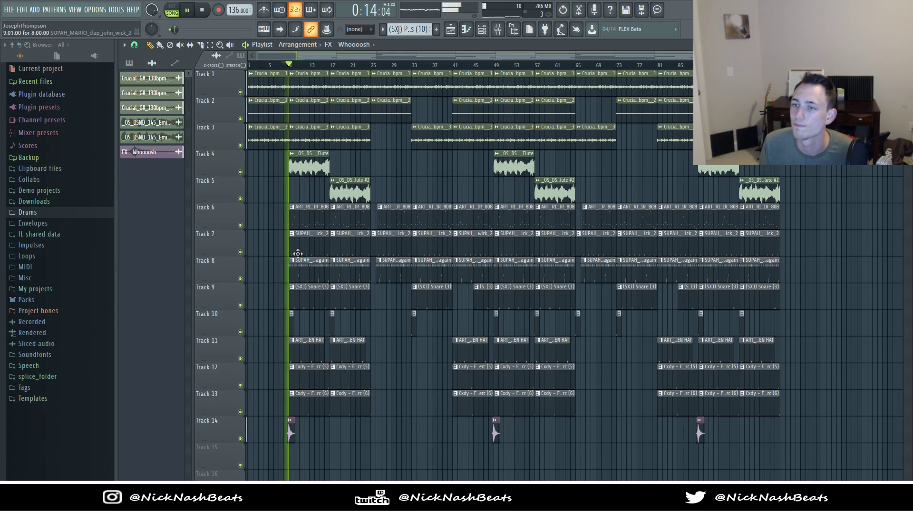
Step: Place the NN Jab sample from the Tags folder on track 15 leading into bar 9 and stretch it longer
{"action": "scroll", "coordinate": [247, 190], "scroll_direction": "down", "scroll_amount": 4}
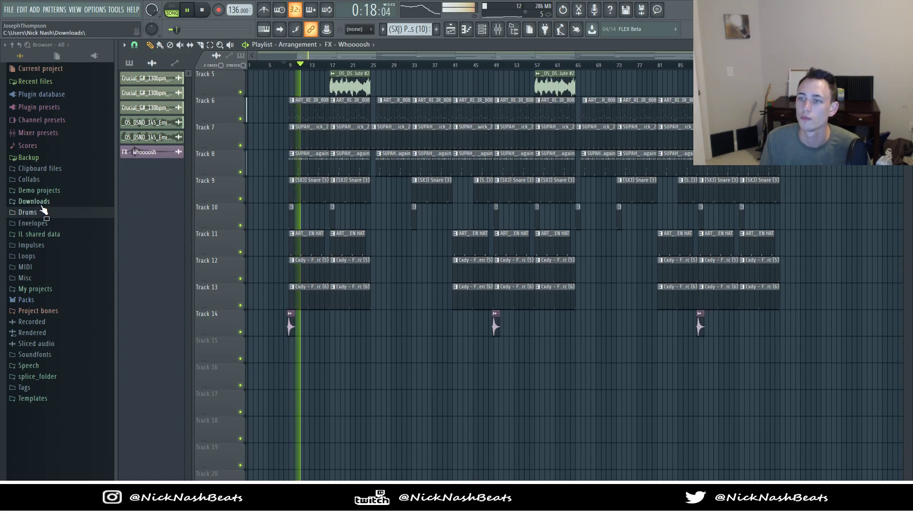
{"action": "left_click", "coordinate": [24, 388]}
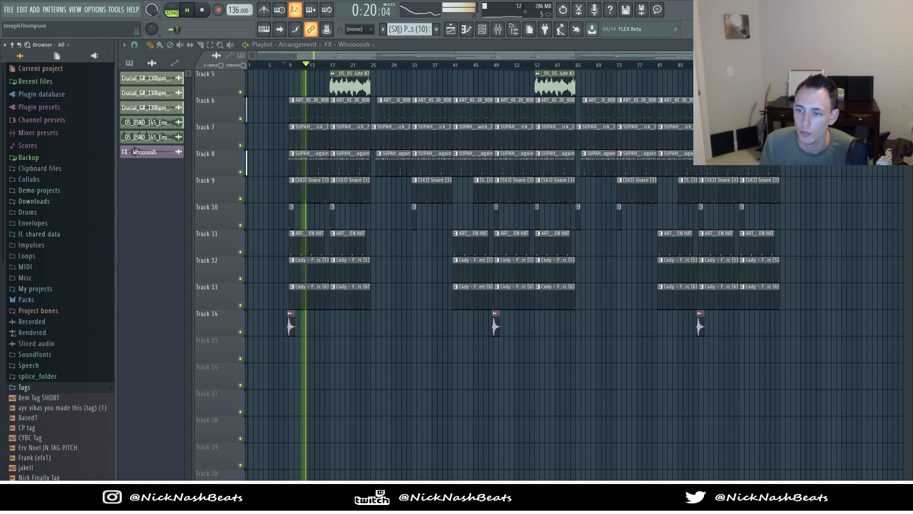
{"action": "scroll", "coordinate": [48, 474], "scroll_direction": "down", "scroll_amount": 3}
{"action": "left_click_drag", "start_coordinate": [37, 419], "coordinate": [284, 359]}
{"action": "scroll", "coordinate": [287, 358], "scroll_direction": "up", "scroll_amount": 5}
{"action": "scroll", "coordinate": [331, 357], "scroll_direction": "down", "scroll_amount": 3}
{"action": "key", "text": "space"}
{"action": "scroll", "coordinate": [243, 360], "scroll_direction": "up", "scroll_amount": 5}
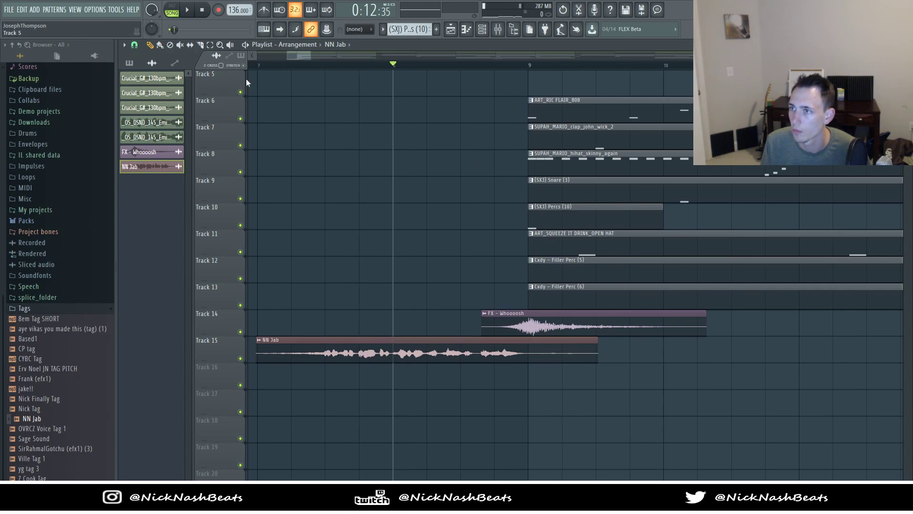
{"action": "left_click_drag", "start_coordinate": [597, 353], "coordinate": [642, 354]}
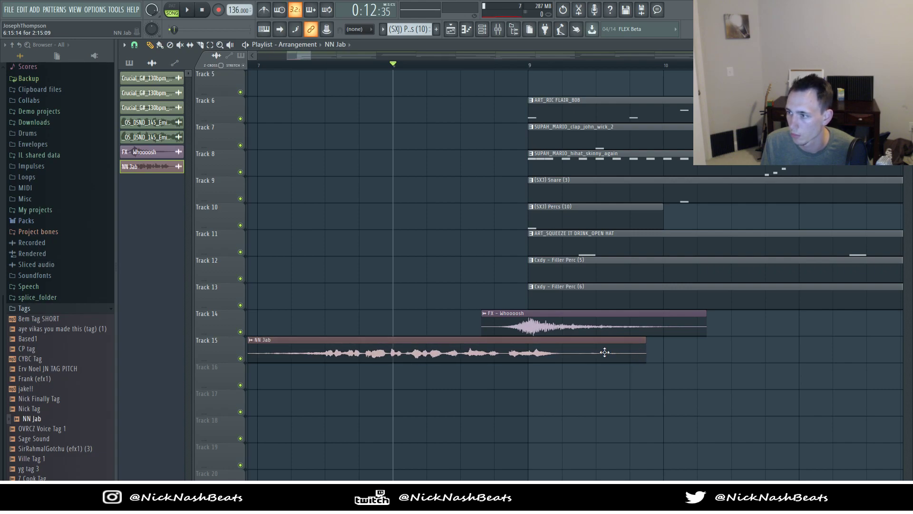
Step: Route the NN Jab clip's channel to mixer insert 14
{"action": "double_click", "coordinate": [616, 353]}
{"action": "left_click", "coordinate": [497, 29]}
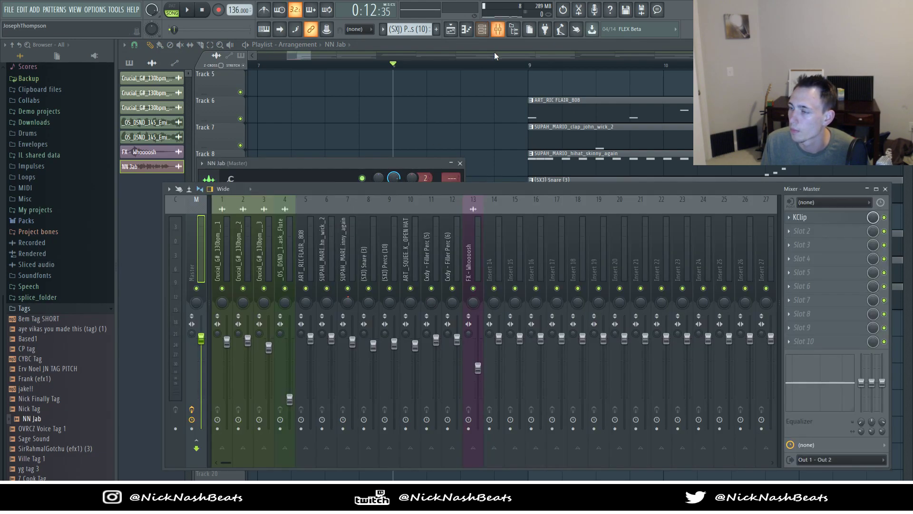
{"action": "left_click", "coordinate": [487, 266]}
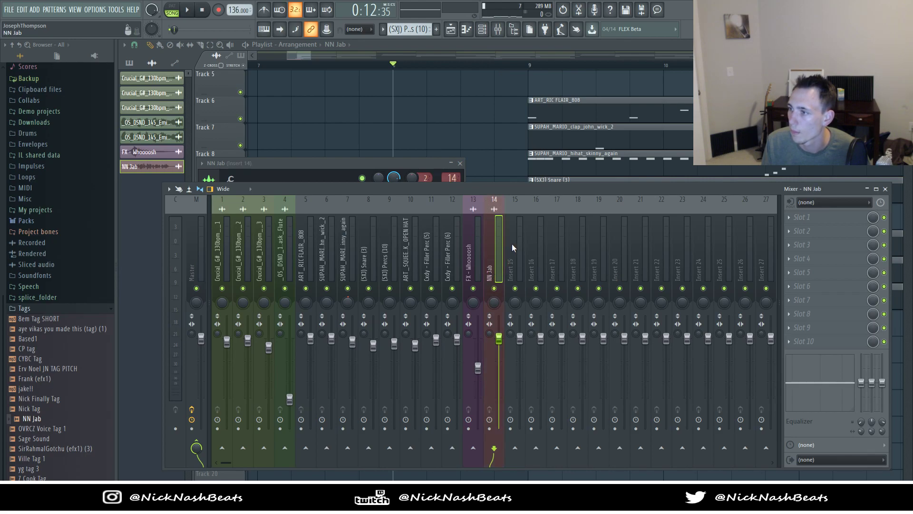
{"action": "key", "text": "ctrl+e"}
{"action": "left_click", "coordinate": [461, 238]}
{"action": "key", "text": "Escape"}
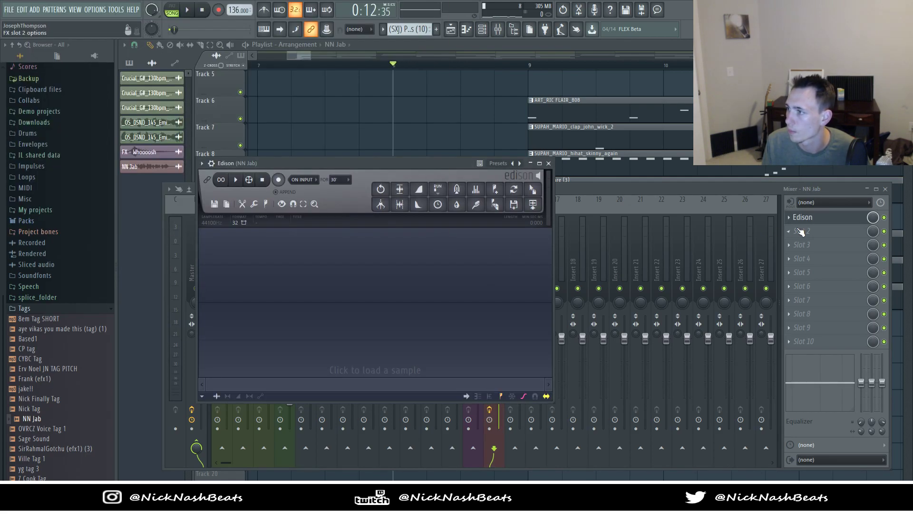
{"action": "left_click", "coordinate": [790, 218]}
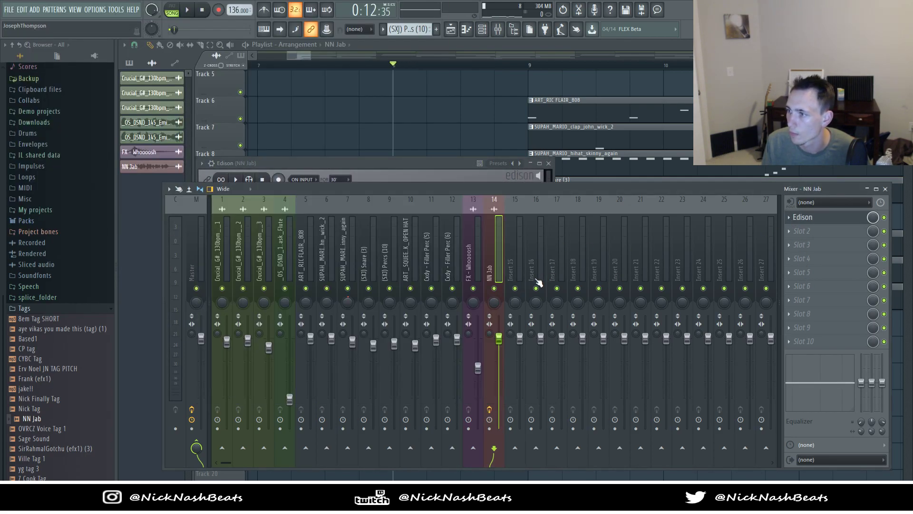
Step: Load the Tag effects preset on insert 14, set Auto-Tune's key to Db minor, and replay the tag
{"action": "left_click", "coordinate": [513, 280]}
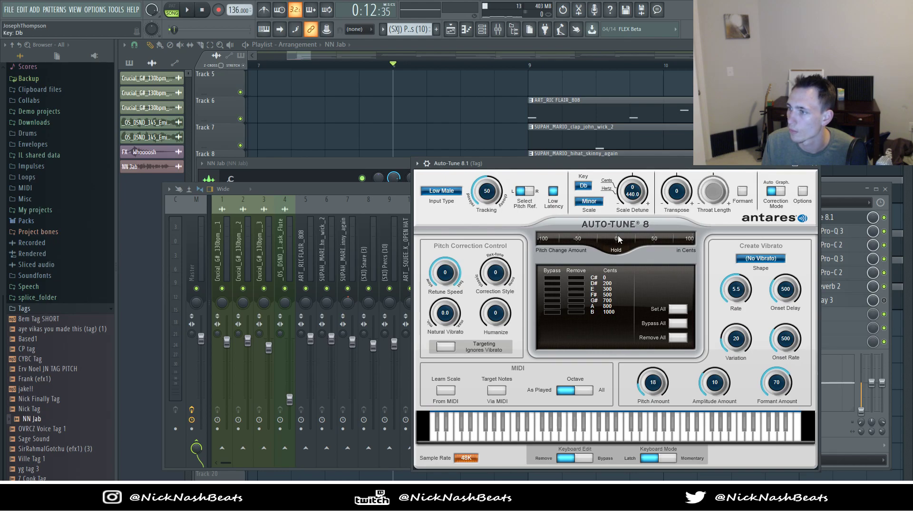
{"action": "left_click", "coordinate": [814, 164]}
{"action": "key", "text": "space"}
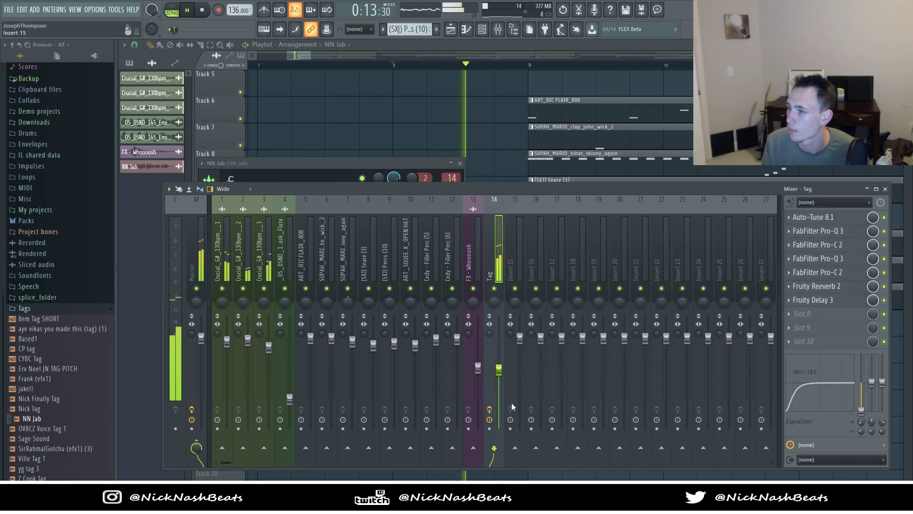
{"action": "key", "text": "F9"}
{"action": "key", "text": "space"}
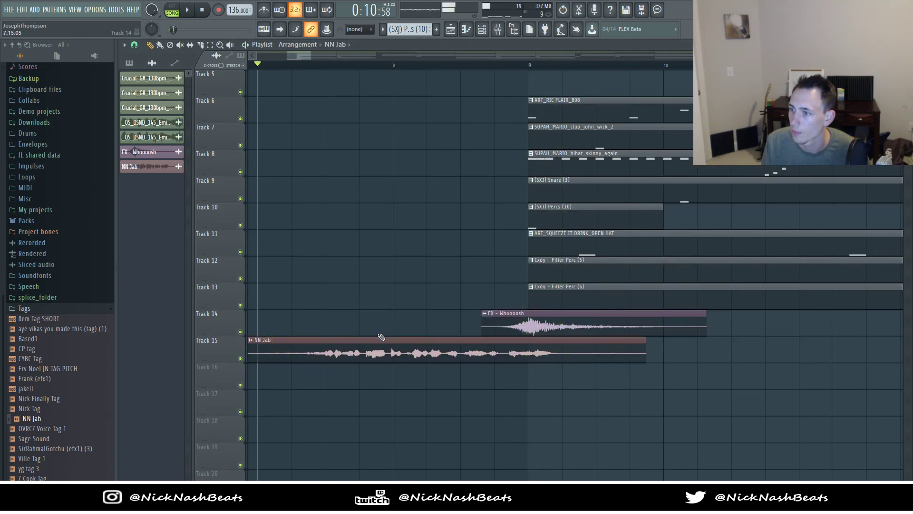
Step: Move the NN Jab clip to start at 7:05:06 and stretch it to a length of 2:10:07
{"action": "left_click_drag", "start_coordinate": [379, 338], "coordinate": [422, 350]}
{"action": "key", "text": "space"}
{"action": "key", "text": "space"}
{"action": "left_click_drag", "start_coordinate": [680, 352], "coordinate": [637, 352]}
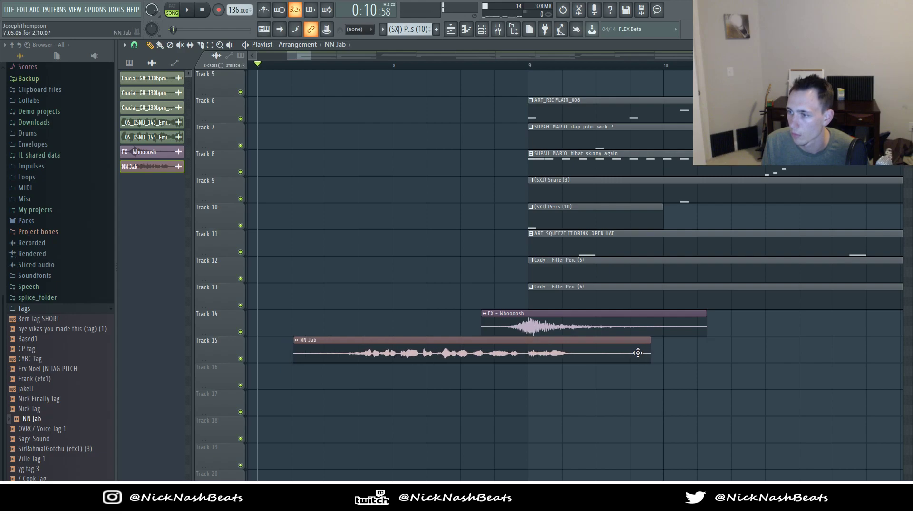
Step: Stretch the NN Jab clip slightly shorter, view its channel settings, and replay from bar 7
{"action": "left_click", "coordinate": [652, 354]}
{"action": "right_click", "coordinate": [689, 339]}
{"action": "mouse_move", "coordinate": [627, 351]}
{"action": "left_mouse_down"}
{"action": "mouse_move", "coordinate": [637, 350]}
{"action": "mouse_move", "coordinate": [616, 349]}
{"action": "left_mouse_up"}
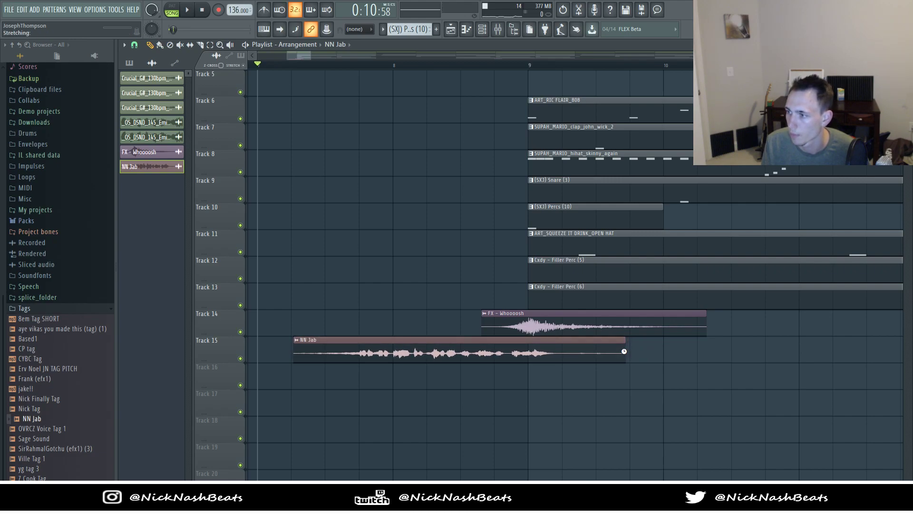
{"action": "double_click", "coordinate": [598, 339]}
{"action": "key", "text": "space"}
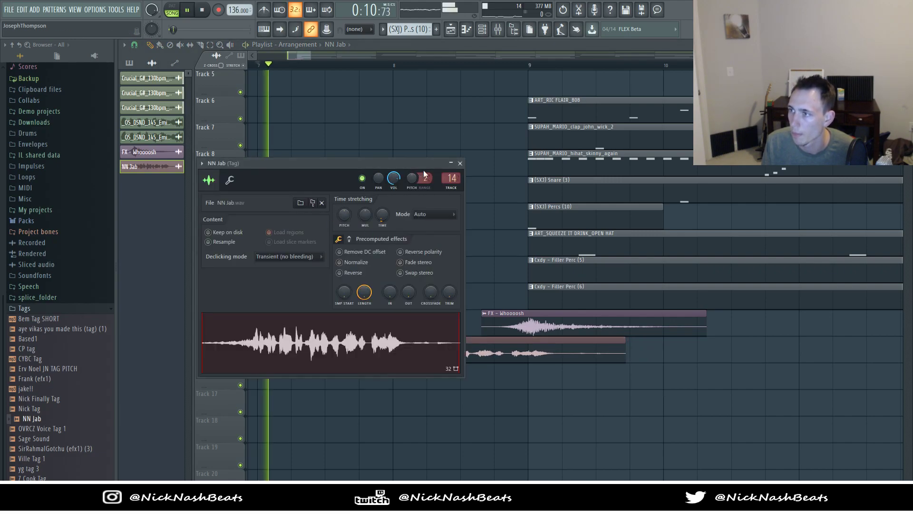
{"action": "left_click", "coordinate": [460, 164]}
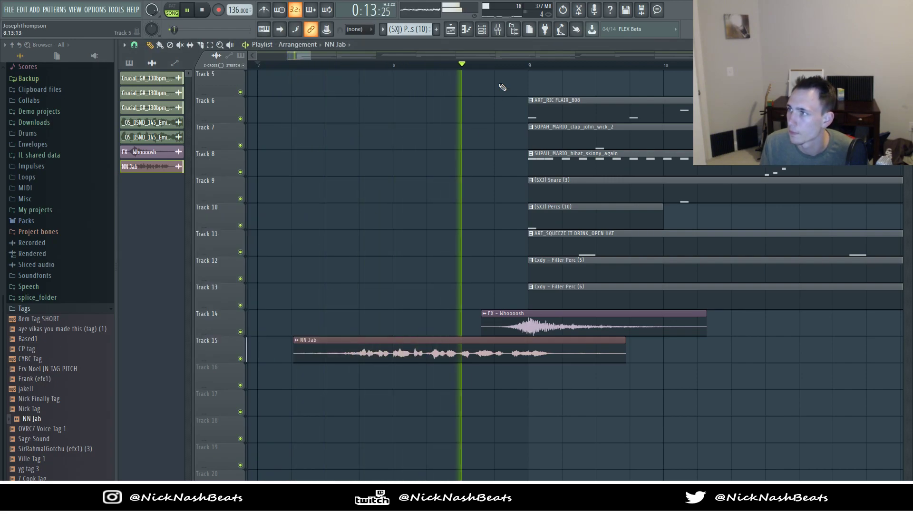
Step: Add the JN TAG PITCH sample from the Tags folder to track 17 and nudge it to just before bar 6
{"action": "key", "text": "F9"}
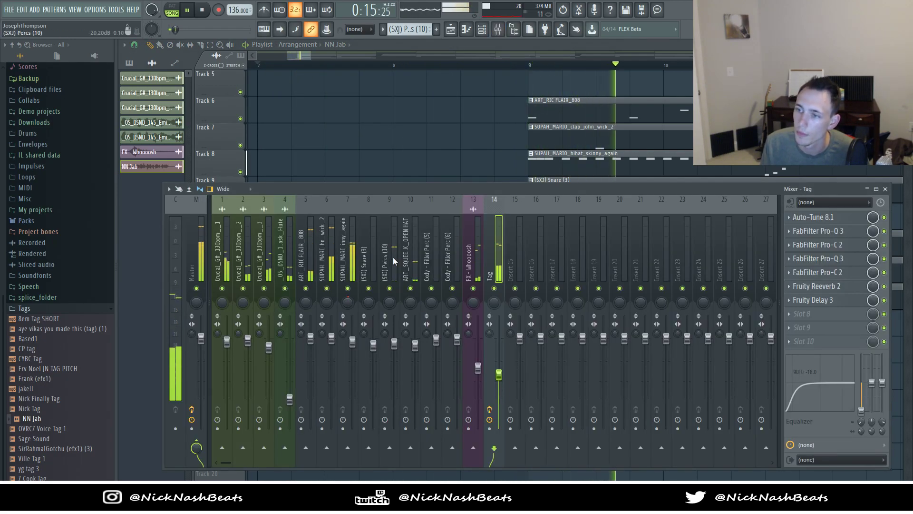
{"action": "key", "text": "F9"}
{"action": "left_click_drag", "start_coordinate": [47, 368], "coordinate": [338, 401]}
{"action": "scroll", "coordinate": [305, 398], "scroll_direction": "down", "scroll_amount": 3}
{"action": "scroll", "coordinate": [320, 402], "scroll_direction": "down", "scroll_amount": 4}
{"action": "scroll", "coordinate": [295, 407], "scroll_direction": "up", "scroll_amount": 3}
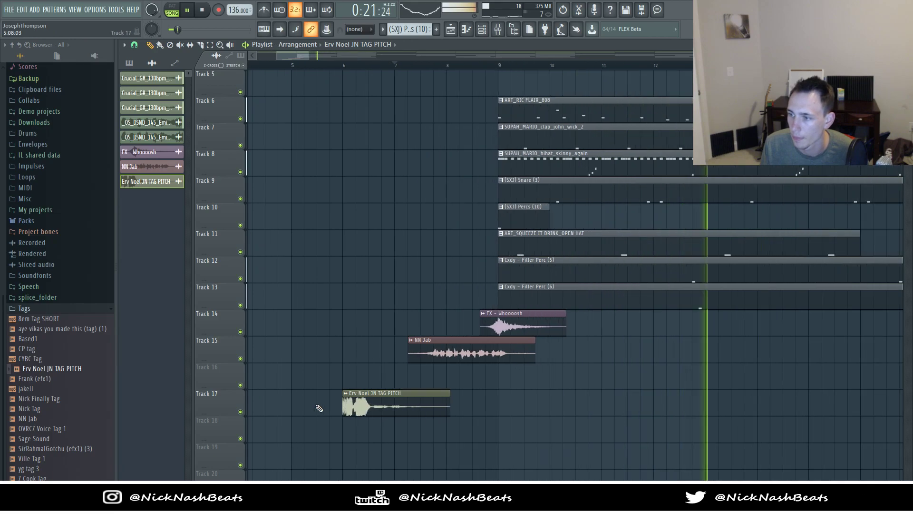
{"action": "scroll", "coordinate": [320, 406], "scroll_direction": "up", "scroll_amount": 5}
{"action": "left_click_drag", "start_coordinate": [556, 407], "coordinate": [539, 403]}
Step: Route the new tag clip to mixer insert 15 and set that insert's low EQ band to -18.0 and its fader to about -11.9 dB
{"action": "left_click", "coordinate": [389, 65]}
{"action": "left_click", "coordinate": [498, 29]}
{"action": "key", "text": "space"}
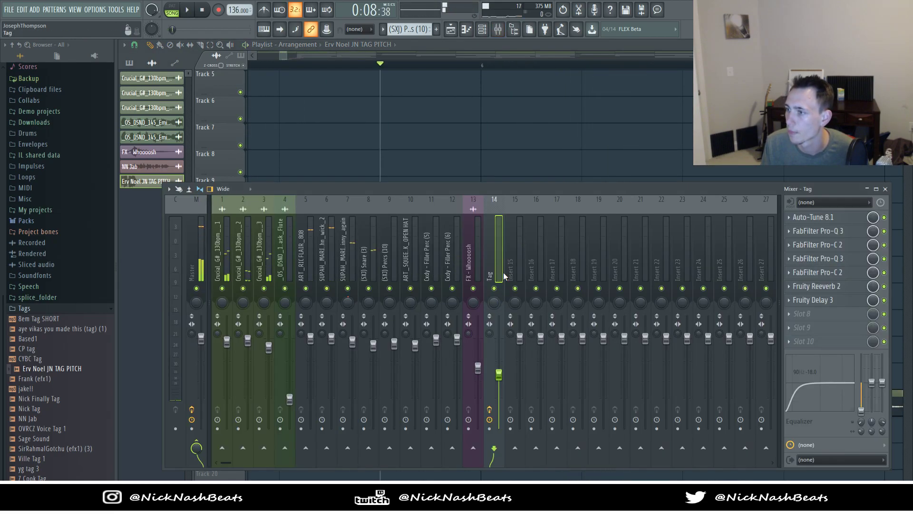
{"action": "left_click", "coordinate": [510, 266]}
{"action": "left_click_drag", "start_coordinate": [861, 382], "coordinate": [861, 410]}
{"action": "key", "text": "space"}
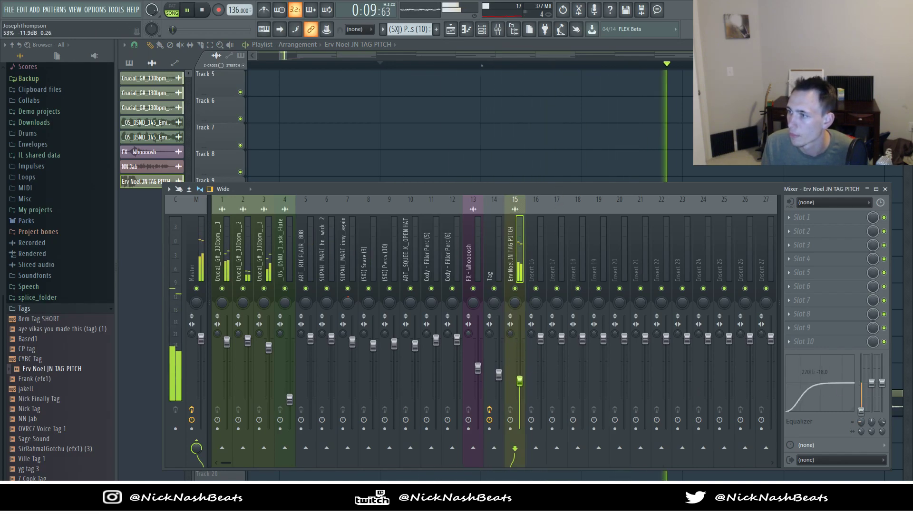
{"action": "key", "text": "F9"}
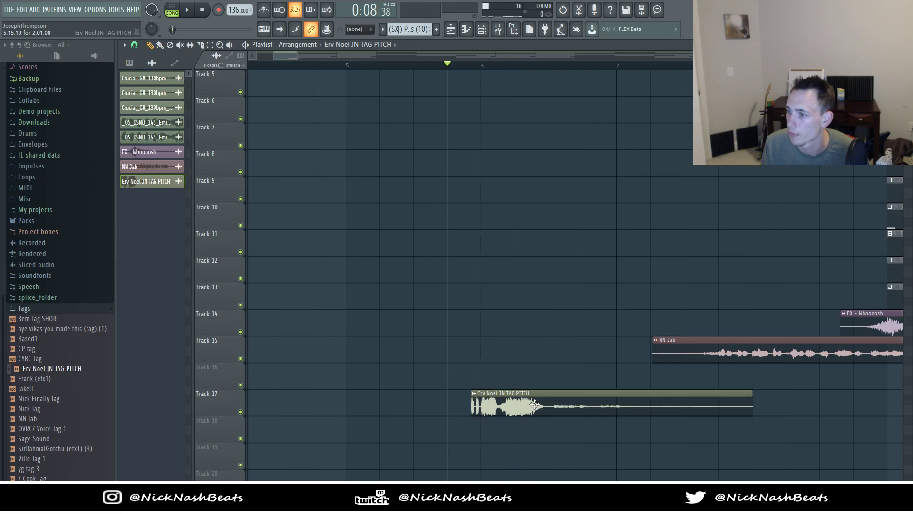
Step: Reposition the track 17 tag clip by ear so it starts at 5:16:22, replaying it between adjustments
{"action": "left_click_drag", "start_coordinate": [471, 410], "coordinate": [482, 412]}
{"action": "scroll", "coordinate": [482, 414], "scroll_direction": "up", "scroll_amount": 3}
{"action": "scroll", "coordinate": [482, 414], "scroll_direction": "up", "scroll_amount": 2}
{"action": "key", "text": "space"}
{"action": "left_click_drag", "start_coordinate": [550, 402], "coordinate": [514, 398]}
{"action": "key", "text": "space"}
{"action": "scroll", "coordinate": [512, 399], "scroll_direction": "down", "scroll_amount": 3}
{"action": "key", "text": "space"}
{"action": "scroll", "coordinate": [512, 399], "scroll_direction": "down", "scroll_amount": 1}
{"action": "left_click_drag", "start_coordinate": [514, 401], "coordinate": [539, 416]}
{"action": "scroll", "coordinate": [538, 416], "scroll_direction": "up", "scroll_amount": 2}
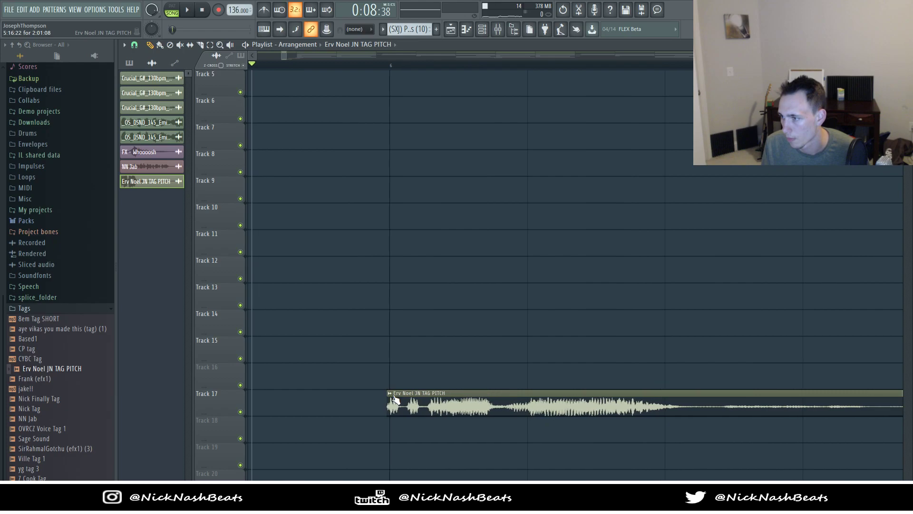
{"action": "key", "text": "space"}
{"action": "scroll", "coordinate": [421, 405], "scroll_direction": "down", "scroll_amount": 4}
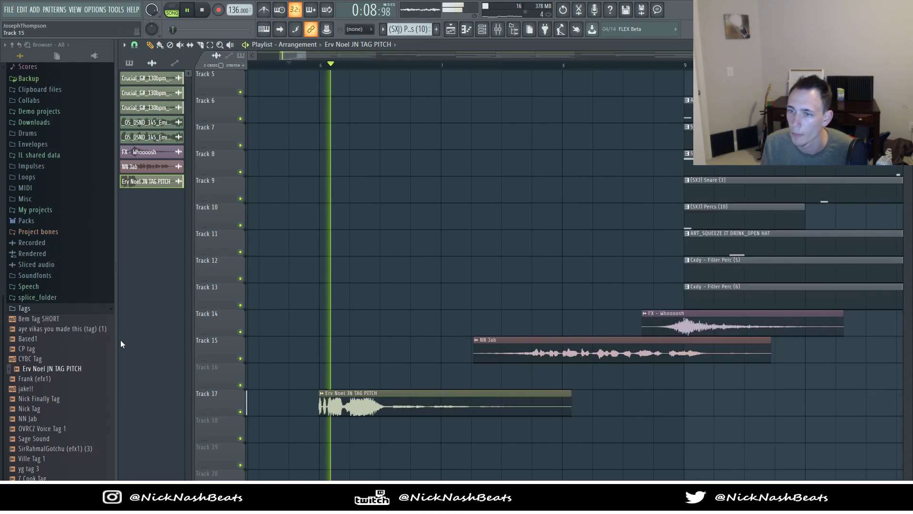
Step: Collapse the Tags folder in the browser, and open and dismiss the save dialog without saving
{"action": "left_click", "coordinate": [67, 308]}
{"action": "scroll", "coordinate": [320, 326], "scroll_direction": "down", "scroll_amount": 3}
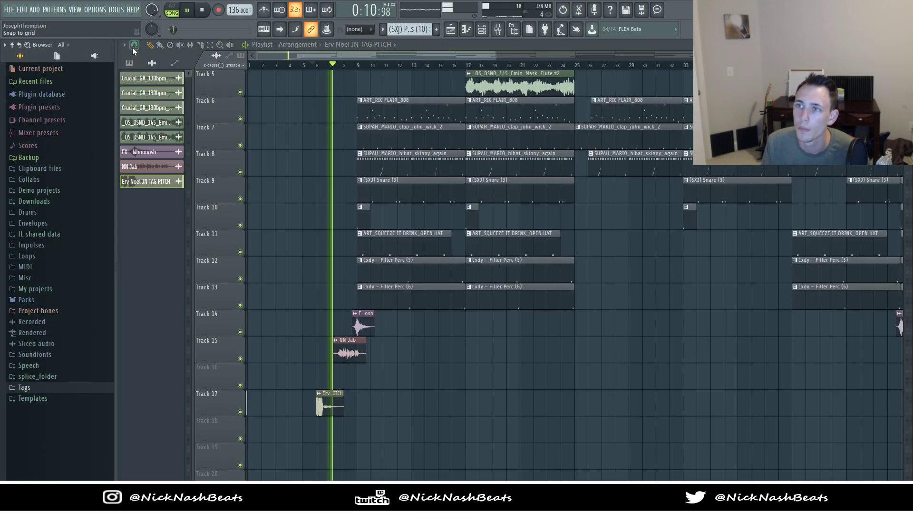
{"action": "scroll", "coordinate": [304, 212], "scroll_direction": "down", "scroll_amount": 4}
{"action": "scroll", "coordinate": [301, 208], "scroll_direction": "down", "scroll_amount": 1}
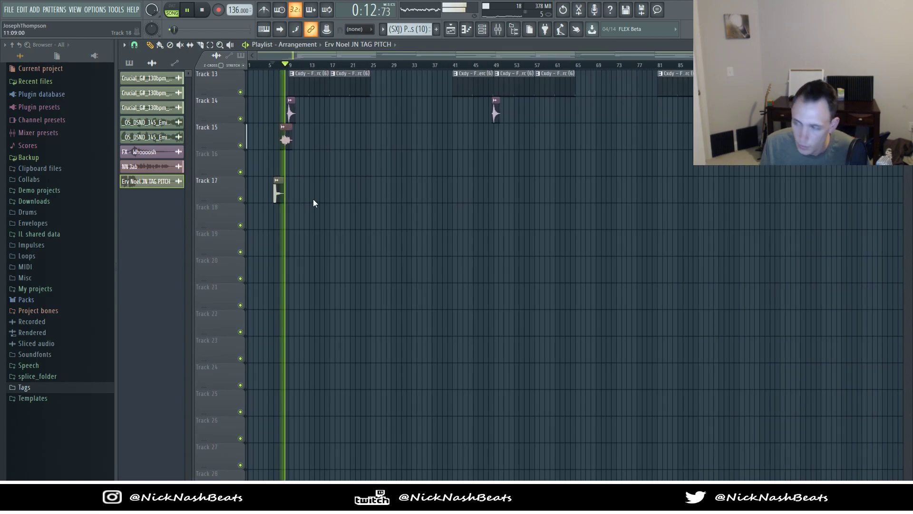
{"action": "key", "text": "ctrl+s"}
{"action": "left_click", "coordinate": [419, 223]}
Step: Audition the track 17 tag clip with an earlier start at 5:15:20 and move it back to just before bar 6
{"action": "scroll", "coordinate": [453, 178], "scroll_direction": "up", "scroll_amount": 1}
{"action": "scroll", "coordinate": [455, 182], "scroll_direction": "up", "scroll_amount": 4}
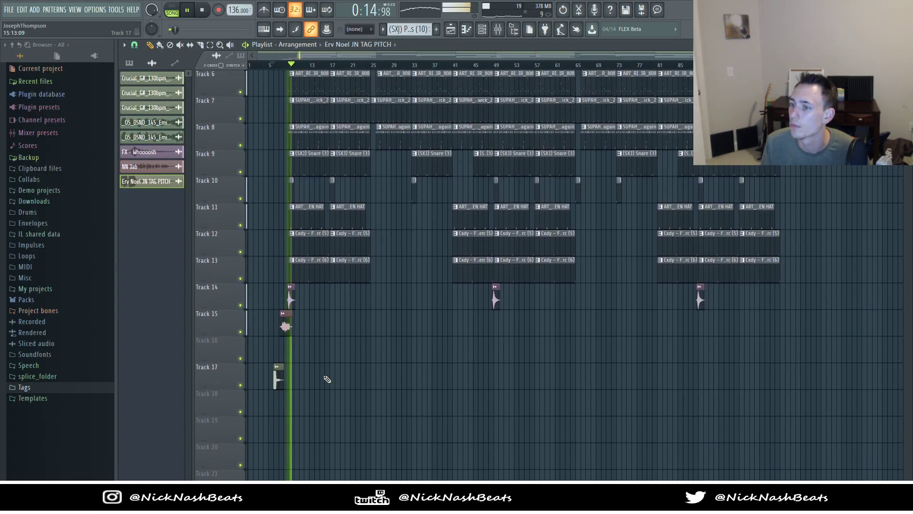
{"action": "scroll", "coordinate": [282, 375], "scroll_direction": "up", "scroll_amount": 7}
{"action": "key", "text": "space"}
{"action": "left_click_drag", "start_coordinate": [356, 373], "coordinate": [342, 371]}
{"action": "key", "text": "space"}
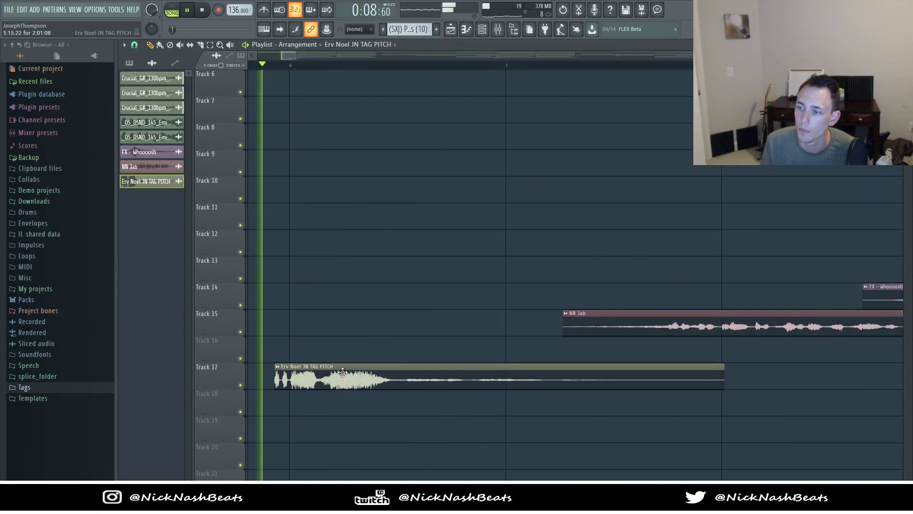
{"action": "key", "text": "space"}
{"action": "key", "text": "space"}
{"action": "key", "text": "space"}
{"action": "key", "text": "space"}
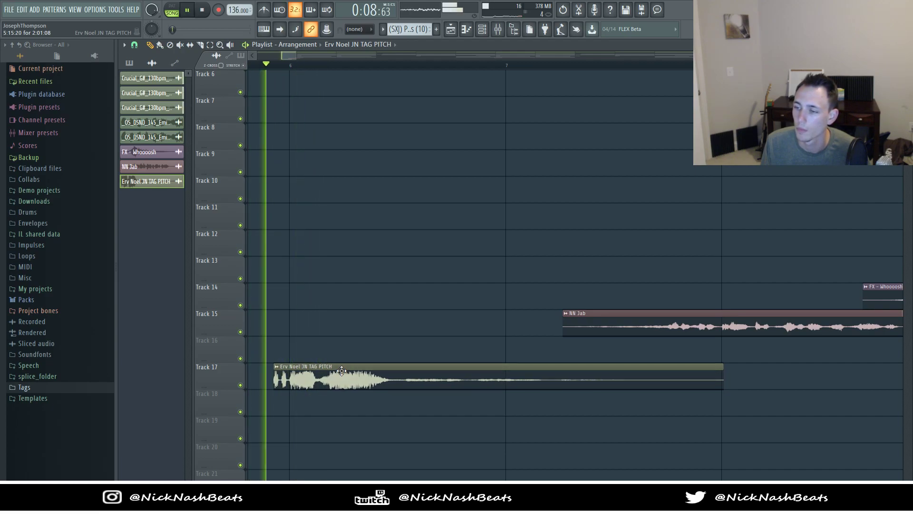
{"action": "key", "text": "space"}
{"action": "left_click_drag", "start_coordinate": [379, 380], "coordinate": [393, 379]}
Step: Move the tag clip up from track 17 to track 16 and check the mixer
{"action": "scroll", "coordinate": [288, 381], "scroll_direction": "up", "scroll_amount": 4}
{"action": "scroll", "coordinate": [288, 381], "scroll_direction": "down", "scroll_amount": 9}
{"action": "scroll", "coordinate": [408, 184], "scroll_direction": "down", "scroll_amount": 5}
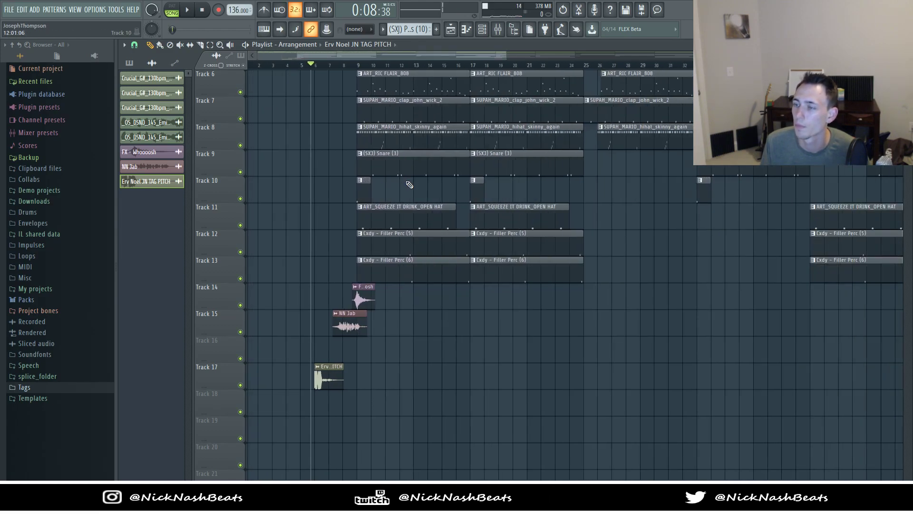
{"action": "left_click_drag", "start_coordinate": [291, 378], "coordinate": [293, 351]}
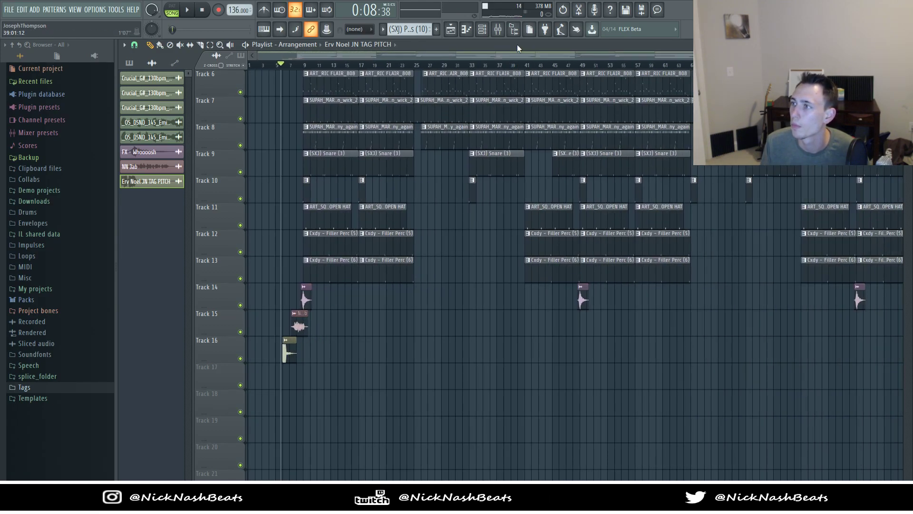
{"action": "left_click", "coordinate": [497, 29]}
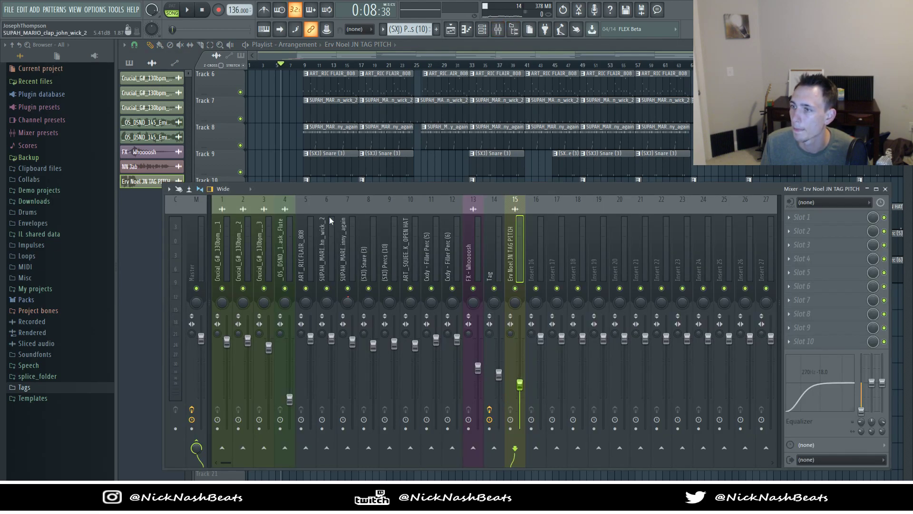
{"action": "key", "text": "F9"}
{"action": "scroll", "coordinate": [295, 222], "scroll_direction": "down", "scroll_amount": 3}
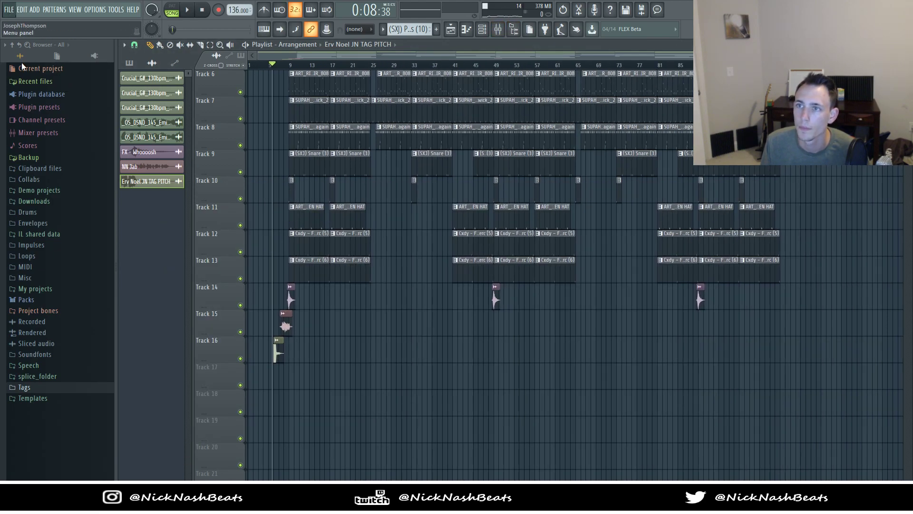
Step: Start saving the project in Desktop > Beats > June and create a new folder there, beginning its name with 6.4
{"action": "key", "text": "ctrl+shift+s"}
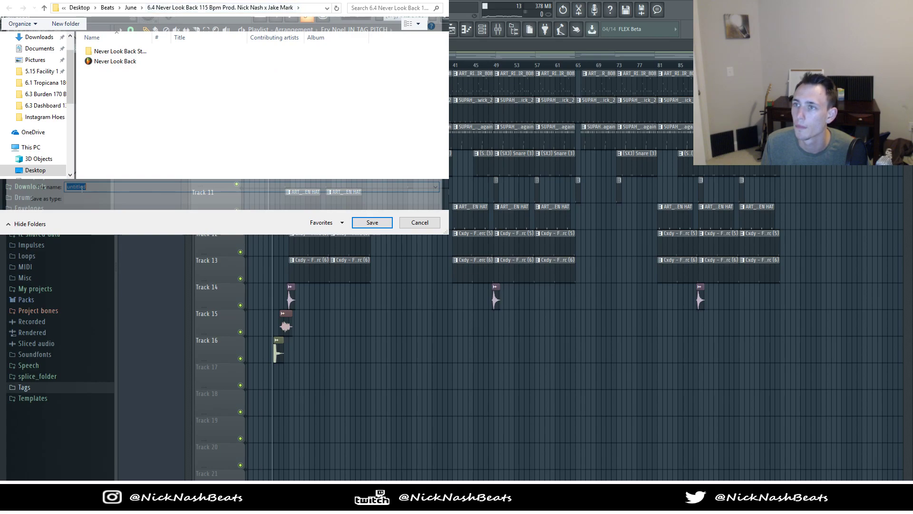
{"action": "left_click", "coordinate": [424, 221]}
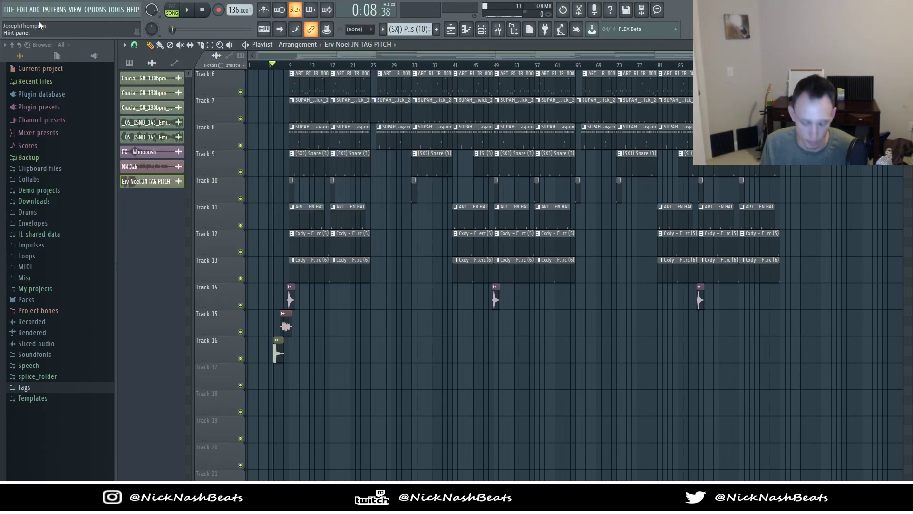
{"action": "key", "text": "ctrl+s"}
{"action": "left_click", "coordinate": [132, 8]}
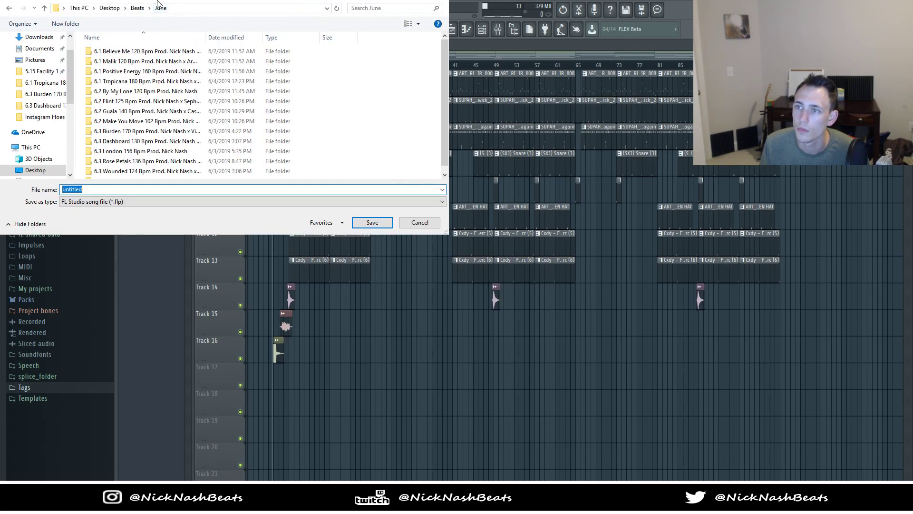
{"action": "scroll", "coordinate": [212, 98], "scroll_direction": "down", "scroll_amount": 1}
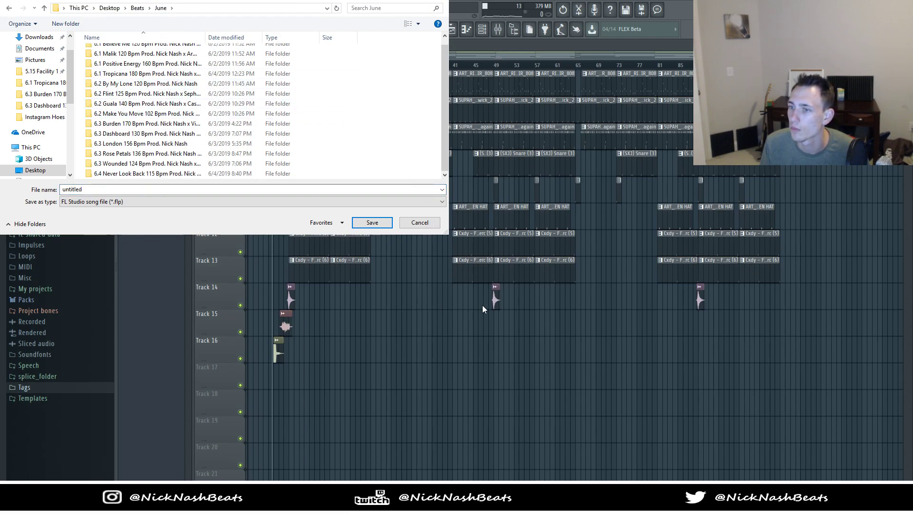
{"action": "key", "text": "ctrl+shift+n"}
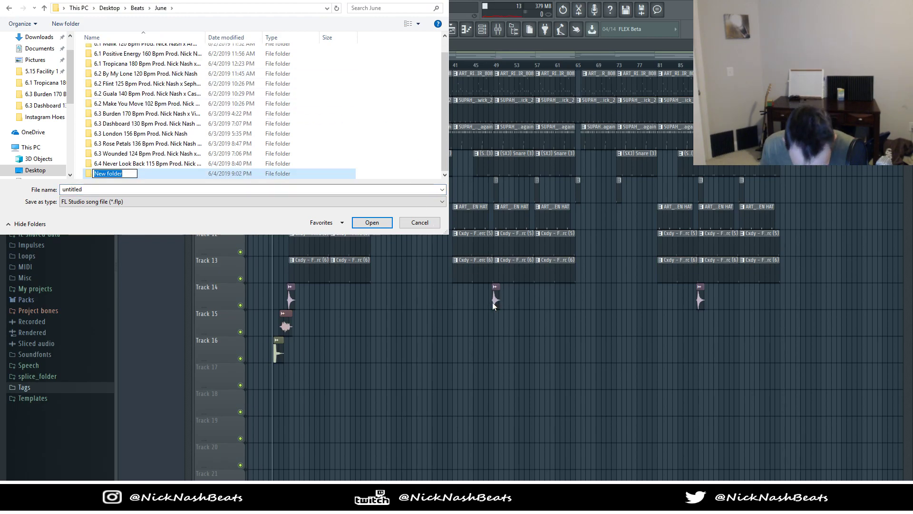
{"action": "type", "text": "6.4"}
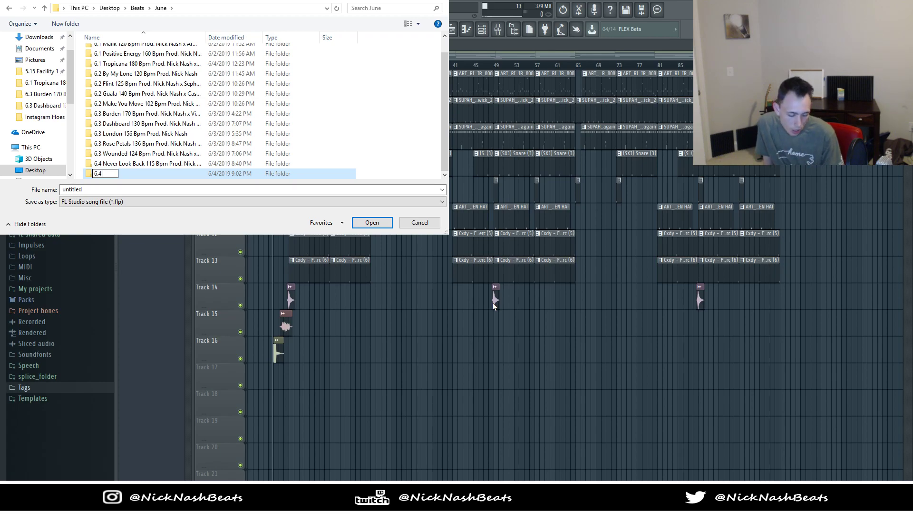
{"action": "type", "text": "```````````````````````````````"}
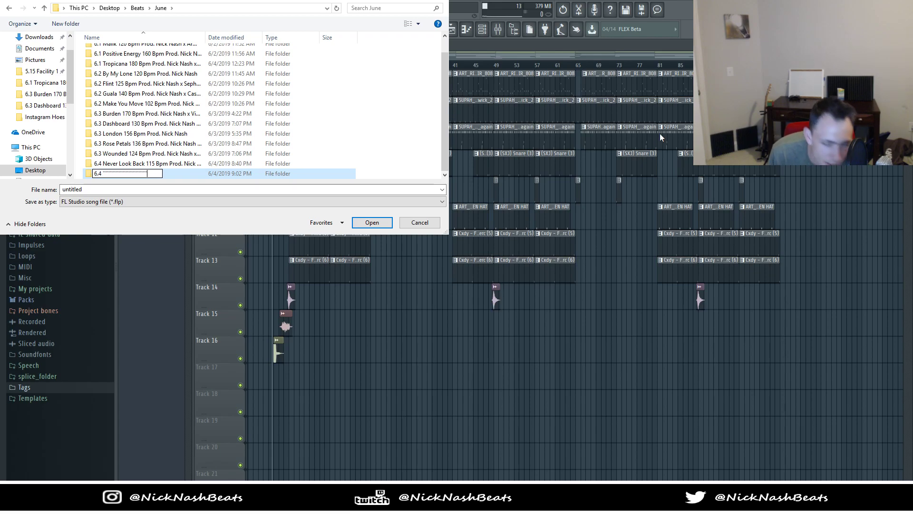
{"action": "key", "text": "BackSpace"}
{"action": "key", "text": "BackSpace"}
{"action": "key", "text": "BackSpace"}
{"action": "key", "text": "BackSpace"}
{"action": "key", "text": "BackSpace"}
{"action": "key", "text": "BackSpace"}
{"action": "key", "text": "BackSpace"}
{"action": "key", "text": "BackSpace"}
{"action": "key", "text": "BackSpace"}
{"action": "key", "text": "BackSpace"}
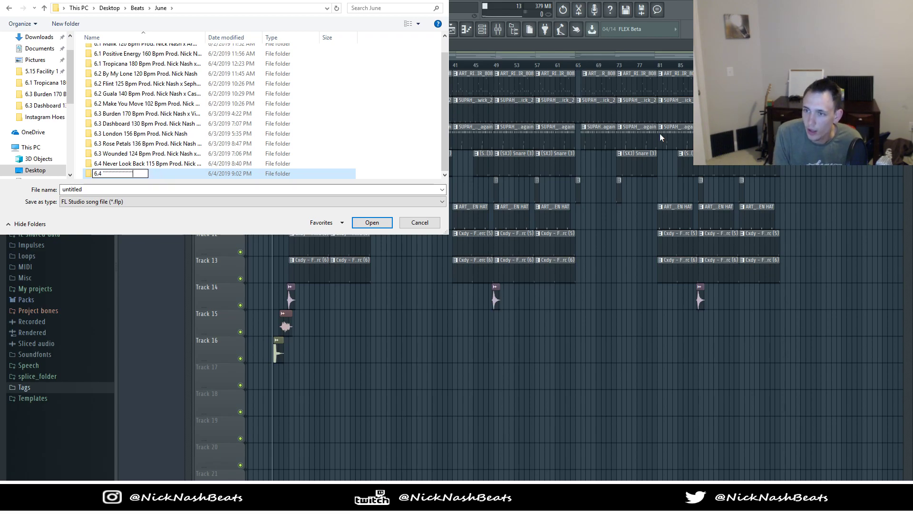
{"action": "key", "text": "BackSpace"}
{"action": "key", "text": "BackSpace"}
{"action": "key", "text": "BackSpace"}
{"action": "key", "text": "BackSpace"}
{"action": "key", "text": "BackSpace"}
{"action": "key", "text": "BackSpace"}
{"action": "key", "text": "BackSpace"}
{"action": "key", "text": "BackSpace"}
{"action": "key", "text": "BackSpace"}
{"action": "key", "text": "BackSpace"}
{"action": "key", "text": "BackSpace"}
{"action": "key", "text": "BackSpace"}
{"action": "key", "text": "BackSpace"}
{"action": "key", "text": "BackSpace"}
{"action": "key", "text": "BackSpace"}
{"action": "key", "text": "BackSpace"}
{"action": "key", "text": "BackSpace"}
{"action": "key", "text": "BackSpace"}
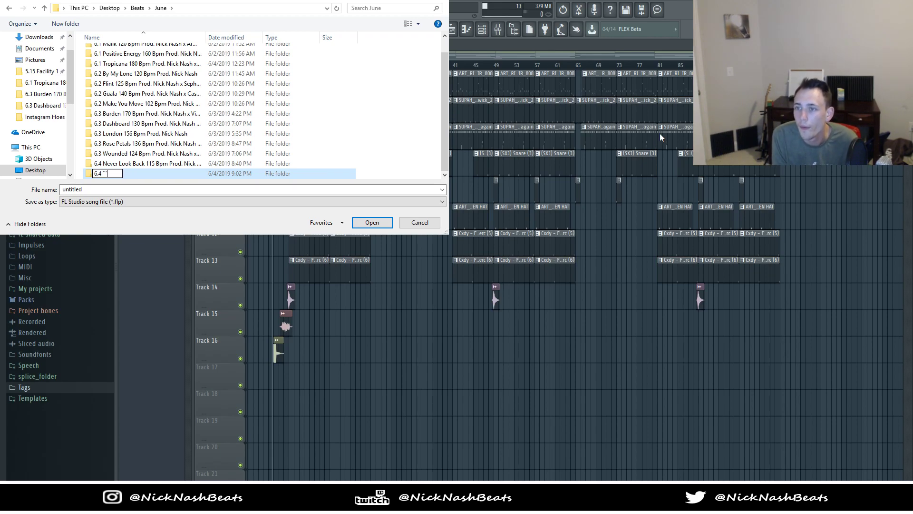
{"action": "key", "text": "BackSpace"}
{"action": "key", "text": "BackSpace"}
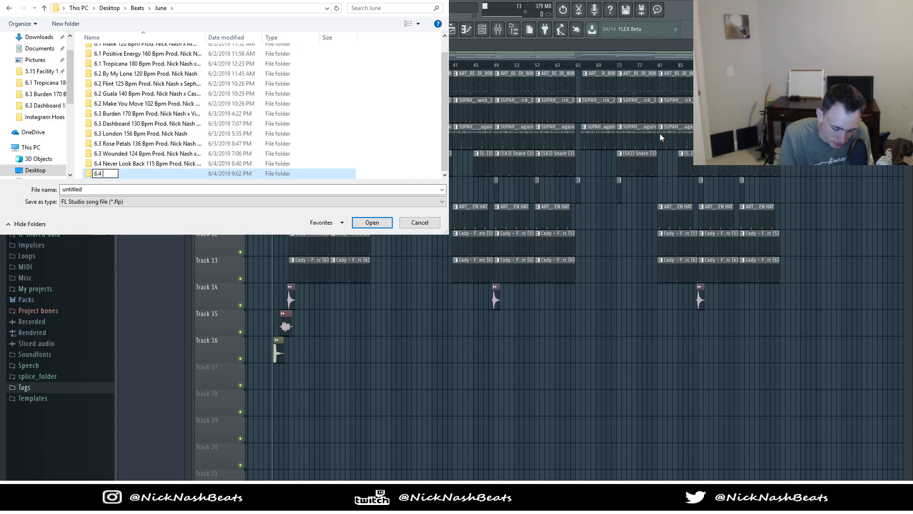
Step: Complete the folder name as "6.4 Price Going Up 126 Bpm Prod." followed by the two producers' names
{"action": "type", "text": "Price "}
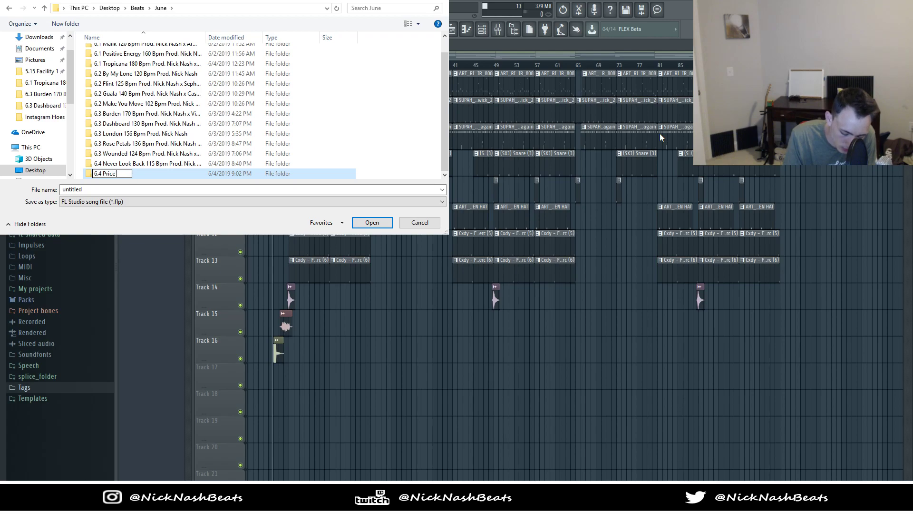
{"action": "type", "text": "Going Up 126 Bpm PR"}
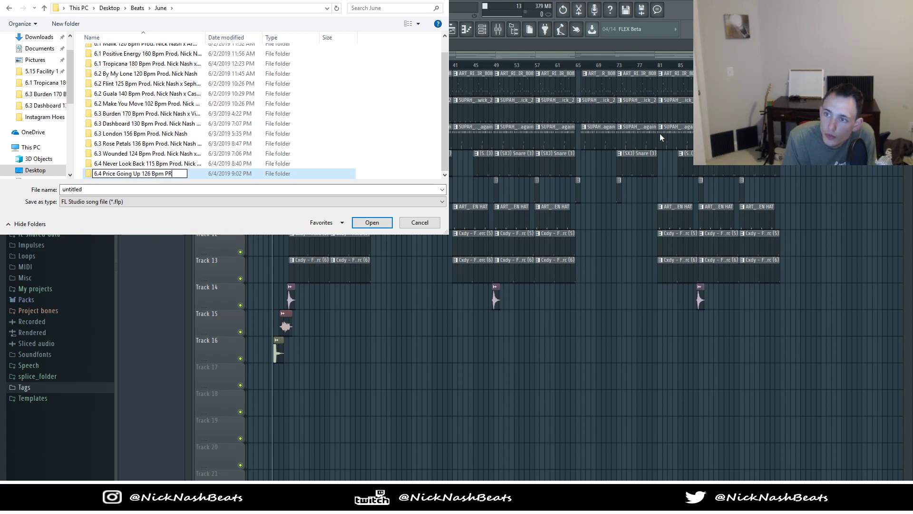
{"action": "type", "text": "od. Nick Ba"}
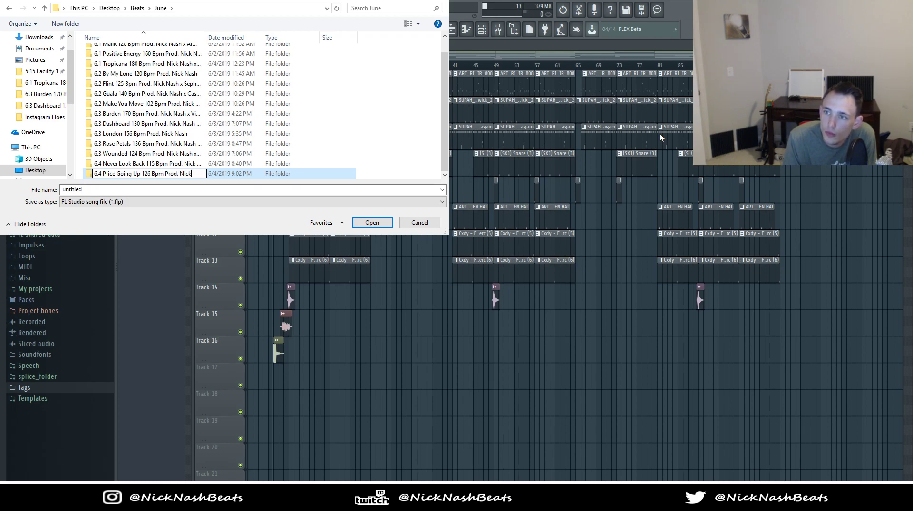
{"action": "key", "text": "BackSpace"}
{"action": "key", "text": "BackSpace"}
{"action": "type", "text": "Nash x "}
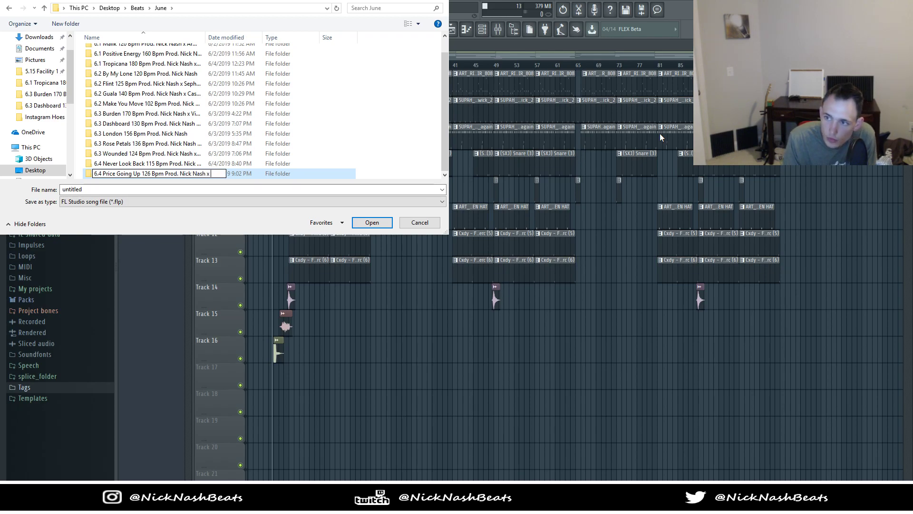
{"action": "type", "text": "Vic Mojo"}
{"action": "key", "text": "Return"}
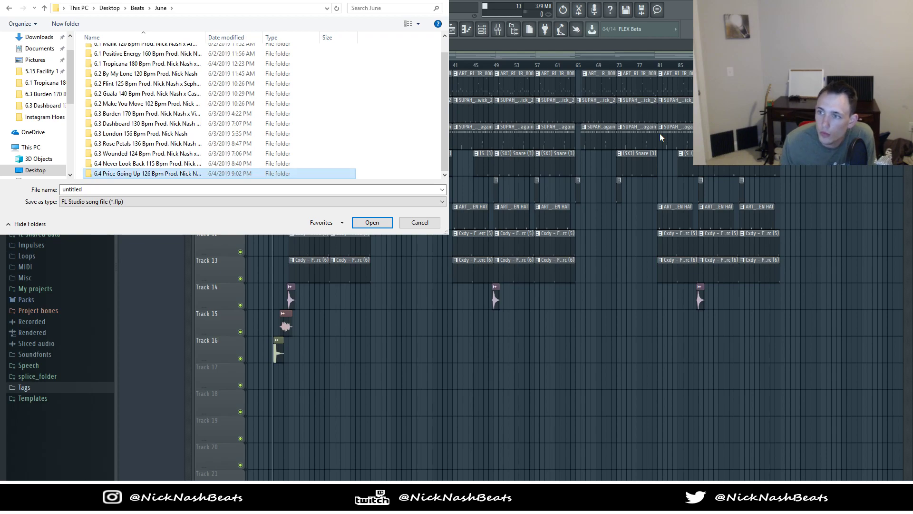
Step: Save the project inside the new folder as "Price Going Up"
{"action": "double_click", "coordinate": [166, 173]}
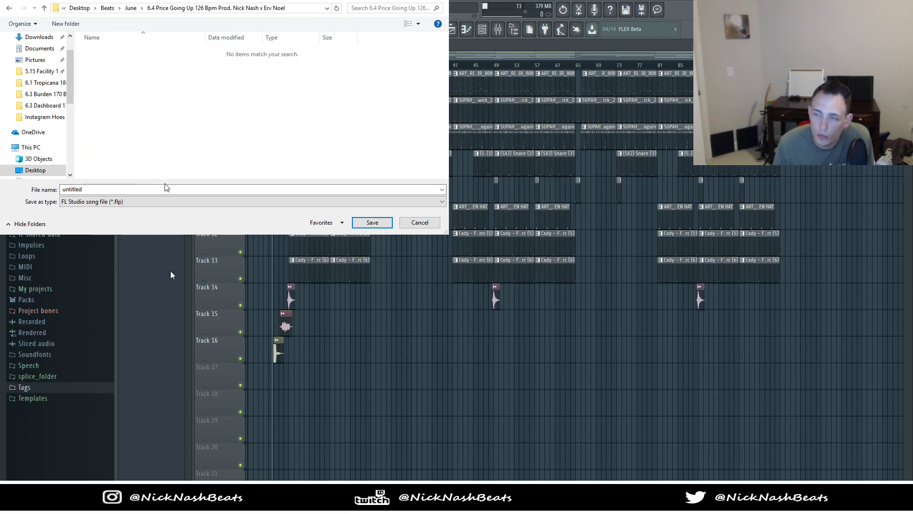
{"action": "type", "text": "Price Goin g"}
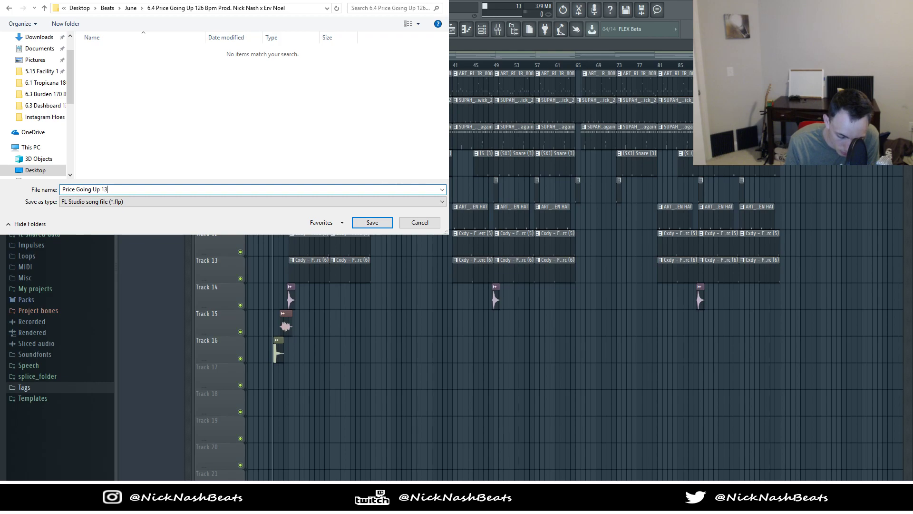
{"action": "type", "text": "g Up 136 Bpm Prod"}
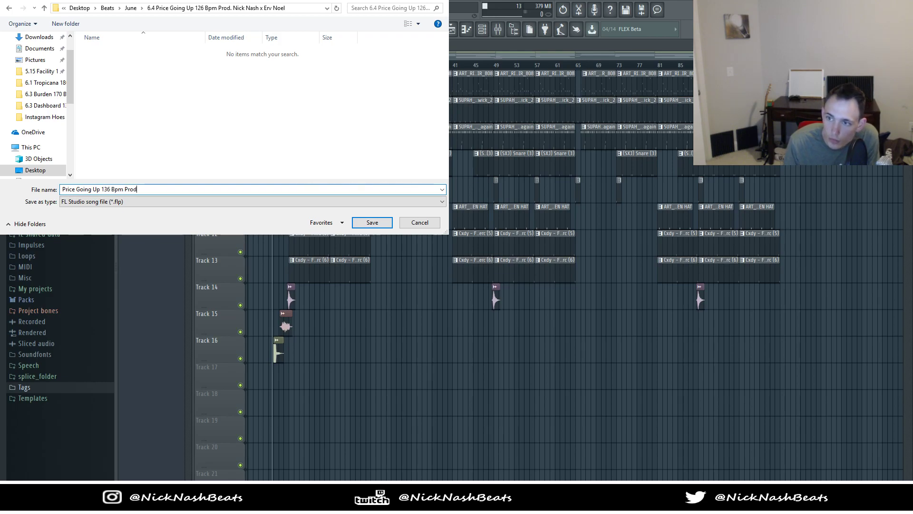
{"action": "key", "text": "BackSpace"}
{"action": "key", "text": "BackSpace"}
{"action": "key", "text": "BackSpace"}
{"action": "key", "text": "BackSpace"}
{"action": "key", "text": "BackSpace"}
{"action": "key", "text": "BackSpace"}
{"action": "key", "text": "BackSpace"}
{"action": "key", "text": "Return"}
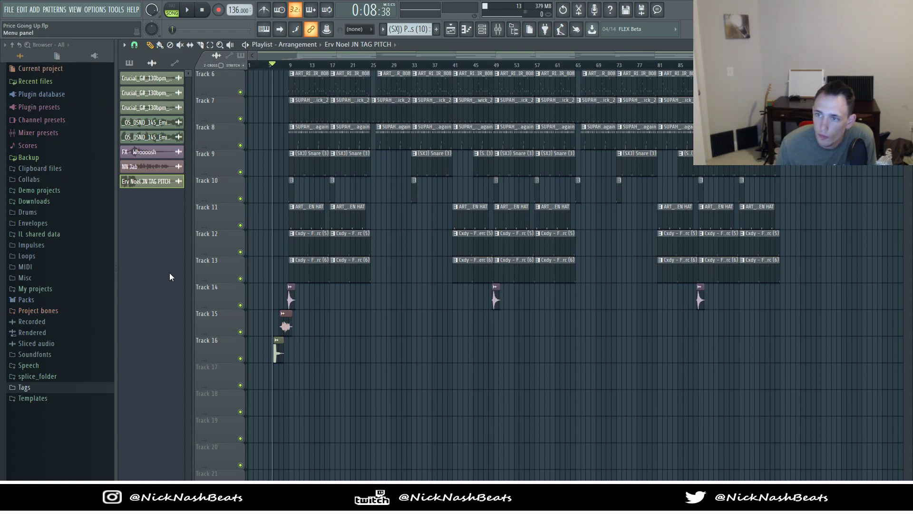
Step: Start an MP3 export of the song and correct the beat folder's name in June from 126 to 136 Bpm, then reopen that folder
{"action": "key", "text": "ctrl+shift+r"}
{"action": "type", "text": "13"}
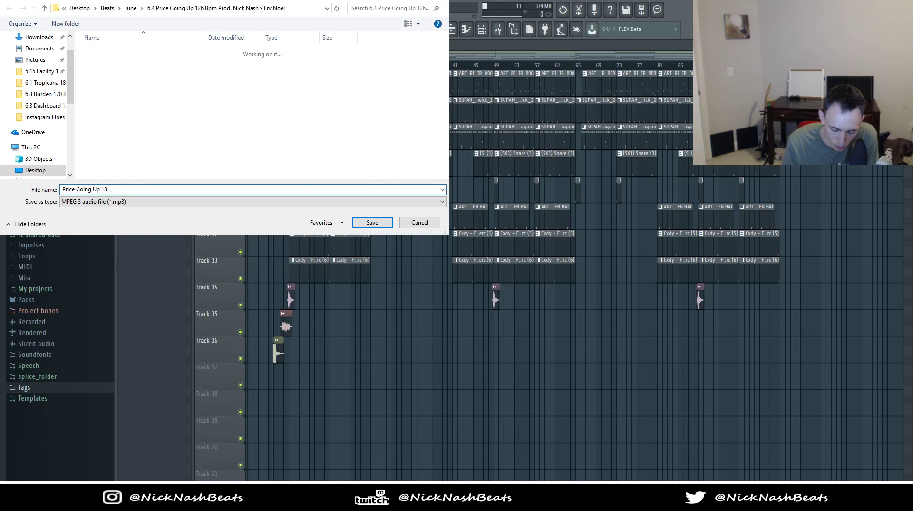
{"action": "key", "text": "BackSpace"}
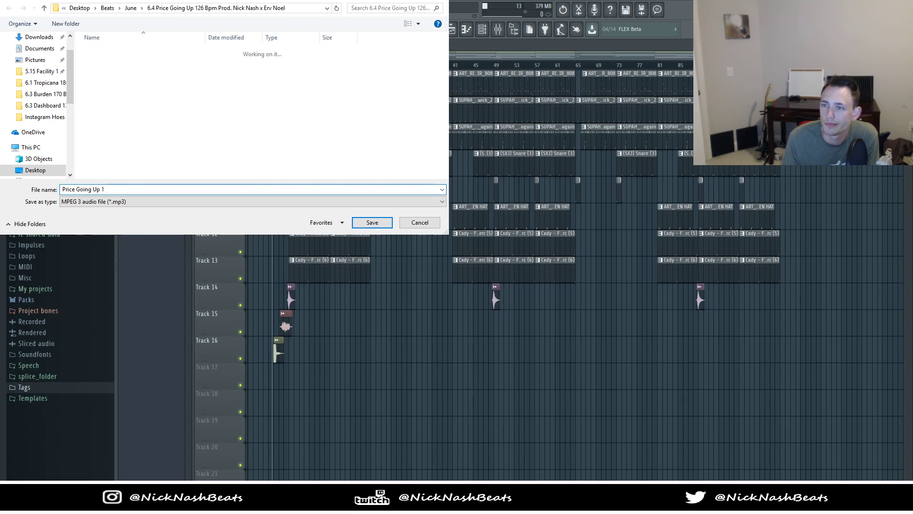
{"action": "left_click", "coordinate": [130, 8]}
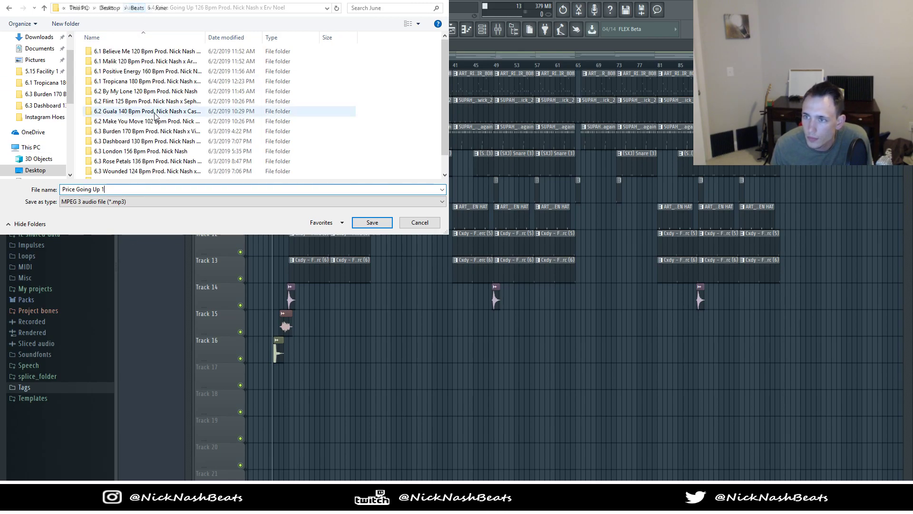
{"action": "left_click", "coordinate": [145, 173]}
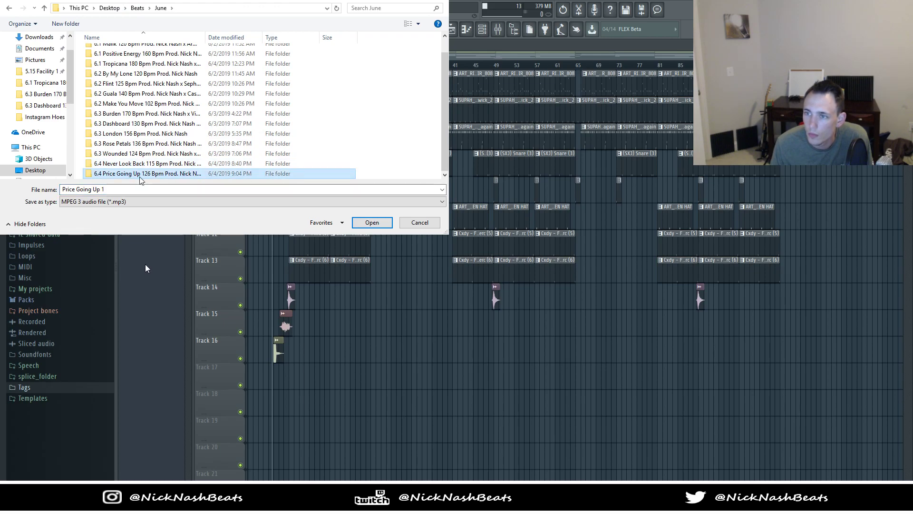
{"action": "left_click", "coordinate": [147, 171]}
{"action": "left_click", "coordinate": [147, 172]}
{"action": "key", "text": "BackSpace"}
{"action": "type", "text": "3"}
{"action": "key", "text": "Return"}
{"action": "double_click", "coordinate": [167, 175]}
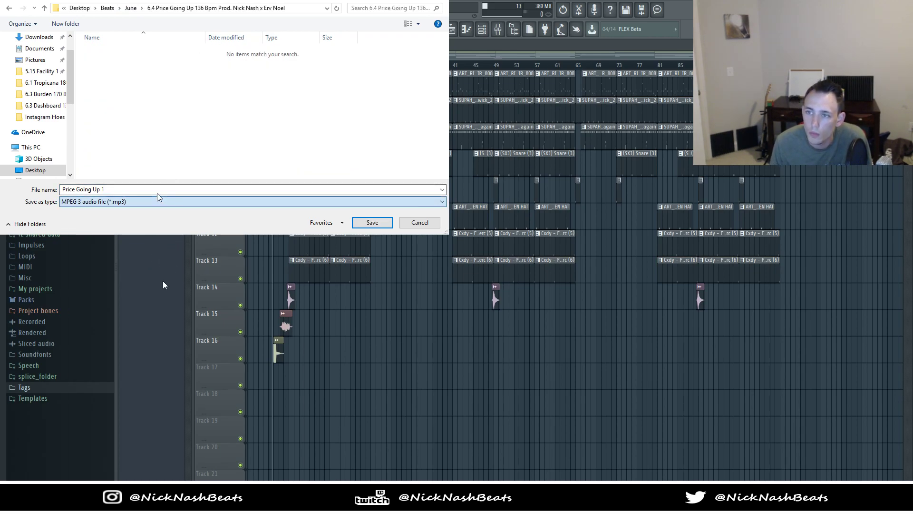
Step: Name the MP3 "Price Going Up 136 Bpm Prod." followed by the two producers' names and export it
{"action": "left_click", "coordinate": [159, 190]}
{"action": "left_click", "coordinate": [166, 187]}
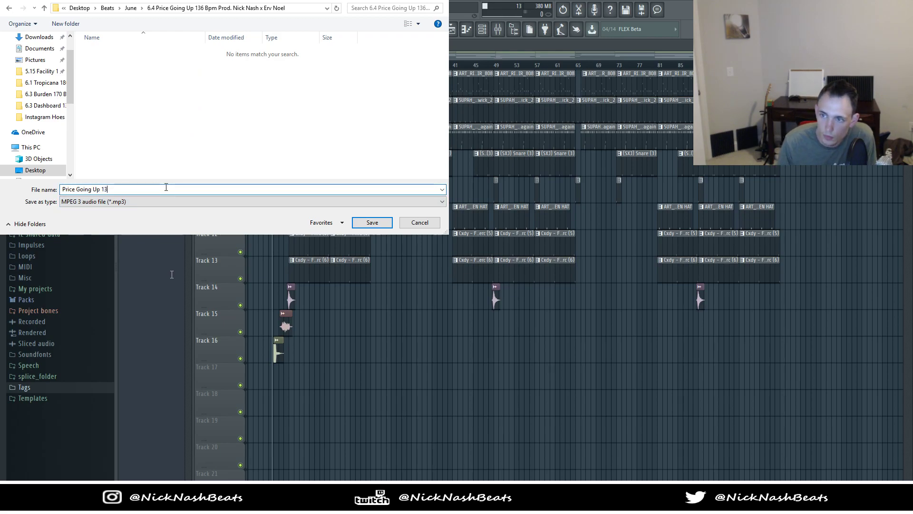
{"action": "type", "text": "36 Bpm Pro"}
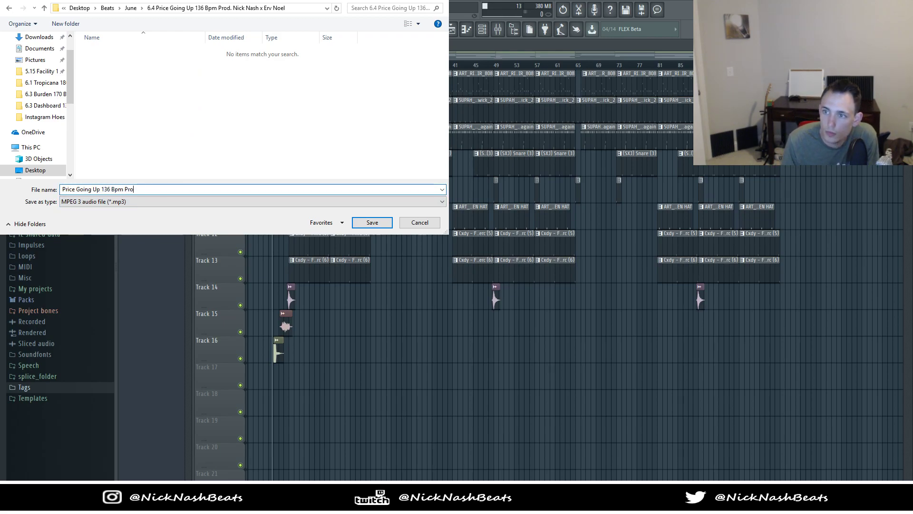
{"action": "type", "text": "d. Nick Nash x"}
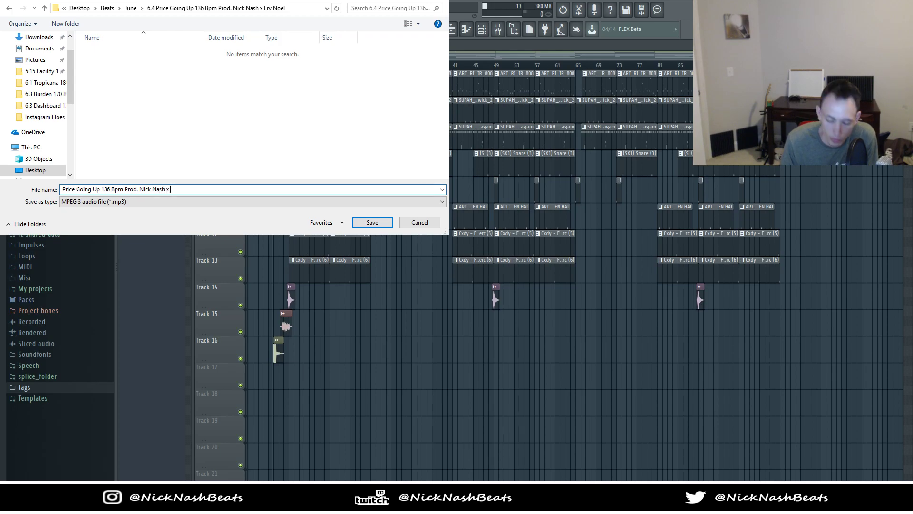
{"action": "type", "text": " Erv Noel"}
{"action": "key", "text": "Return"}
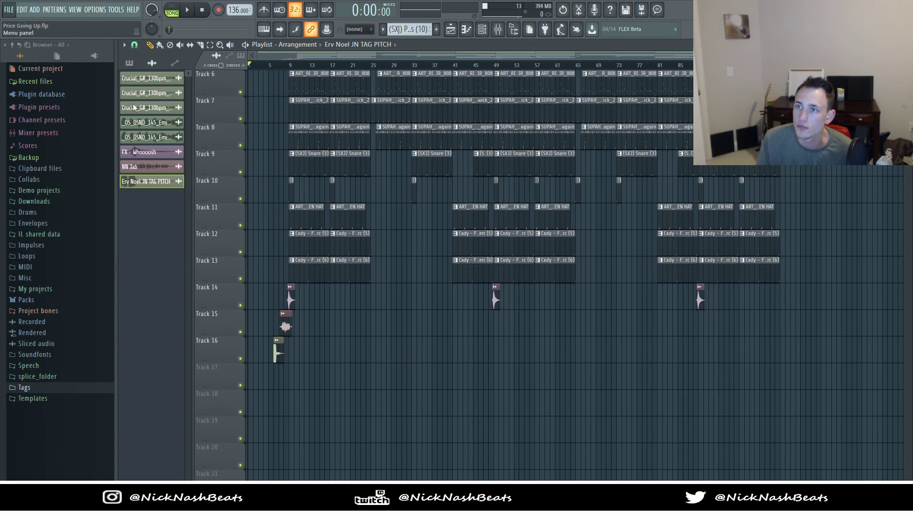
Step: Start a WAV export and create a folder named "Price Going Up Stems" inside the beat's folder
{"action": "key", "text": "ctrl+r"}
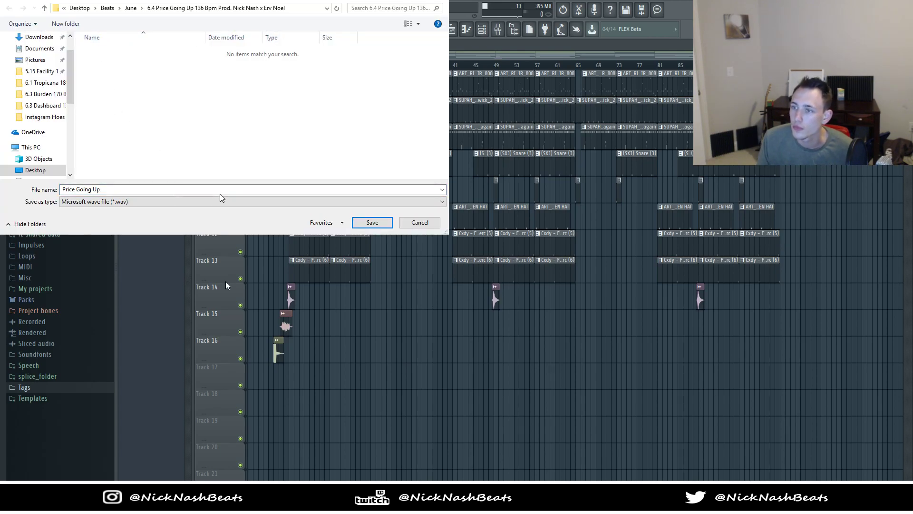
{"action": "key", "text": "ctrl+shift+n"}
{"action": "type", "text": "Price Going Up Stems"}
{"action": "key", "text": "Return"}
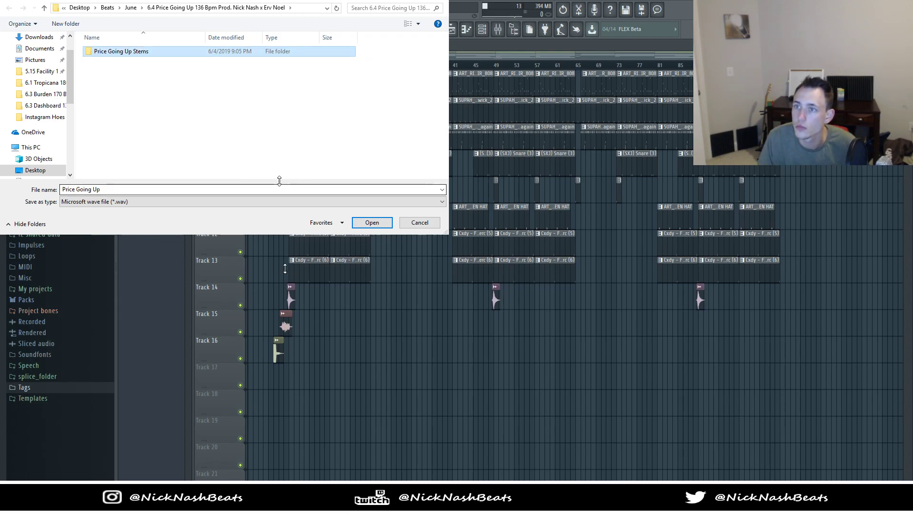
Step: Render the full song as WAV stems into the Price Going Up Stems folder with Split mixer tracks enabled
{"action": "double_click", "coordinate": [123, 51]}
{"action": "left_click", "coordinate": [367, 223]}
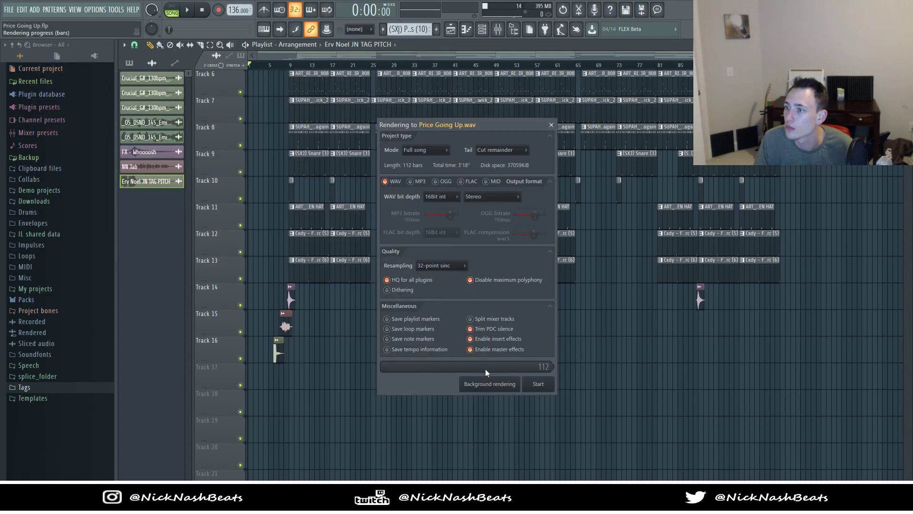
{"action": "left_click", "coordinate": [538, 386]}
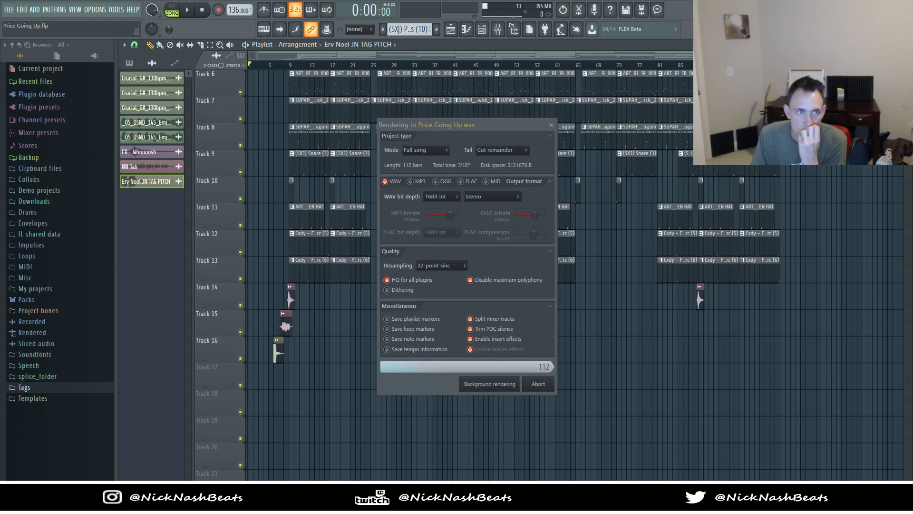
Step: Mute the tag tracks 15 and 16 and render the full song as one WAV in the 136 Bpm folder, with Split mixer tracks off
{"action": "left_click_drag", "start_coordinate": [240, 358], "coordinate": [241, 332]}
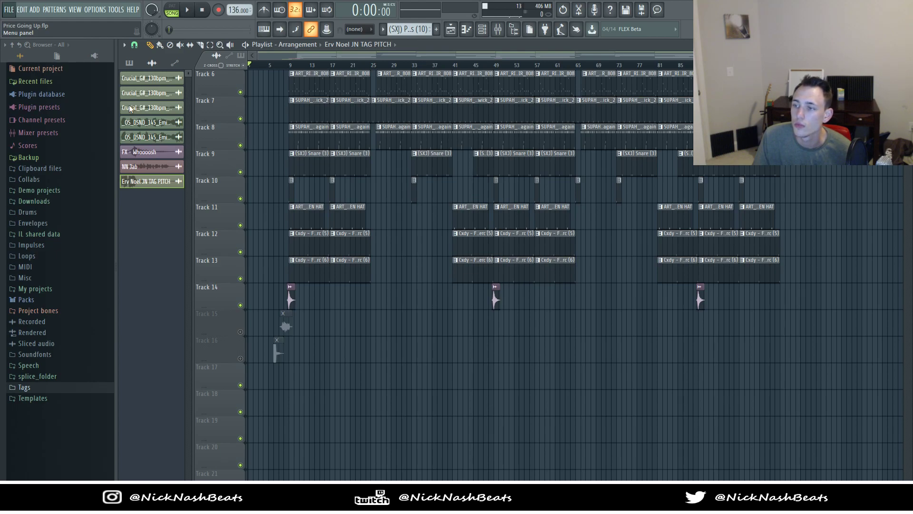
{"action": "key", "text": "ctrl+r"}
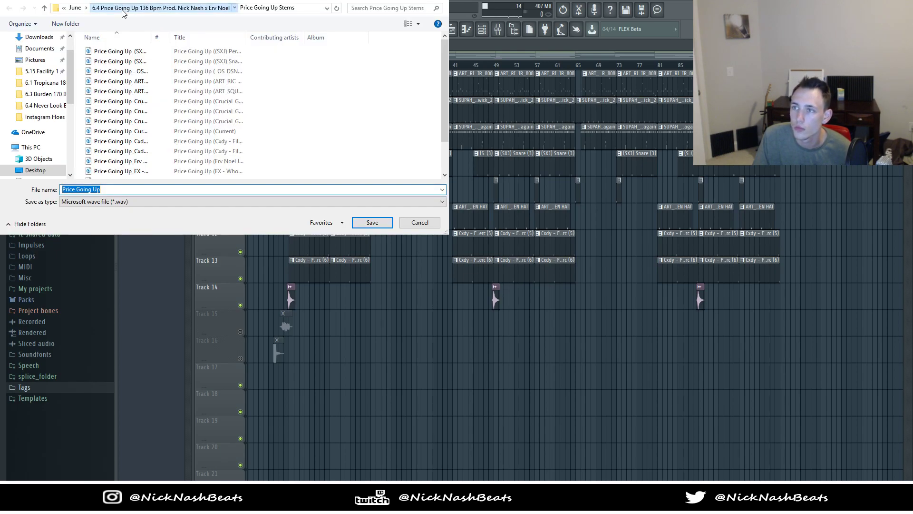
{"action": "left_click", "coordinate": [373, 223]}
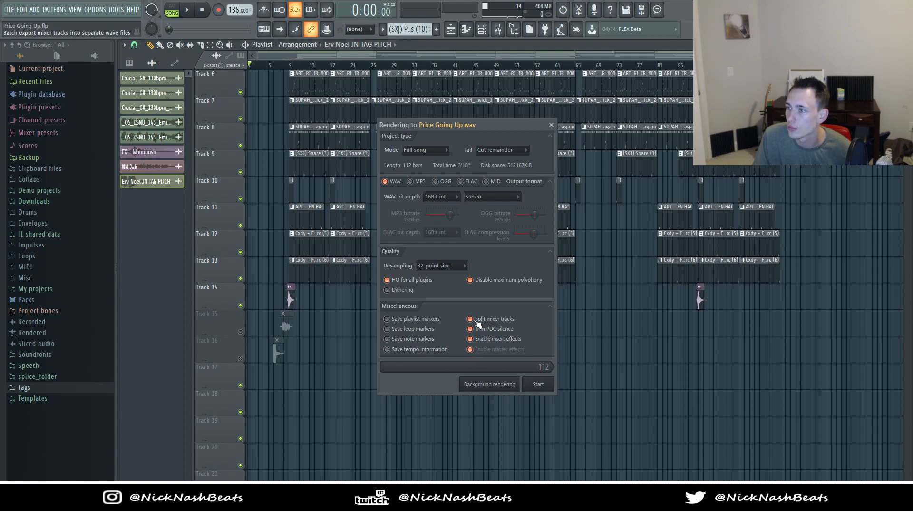
{"action": "left_click", "coordinate": [539, 384]}
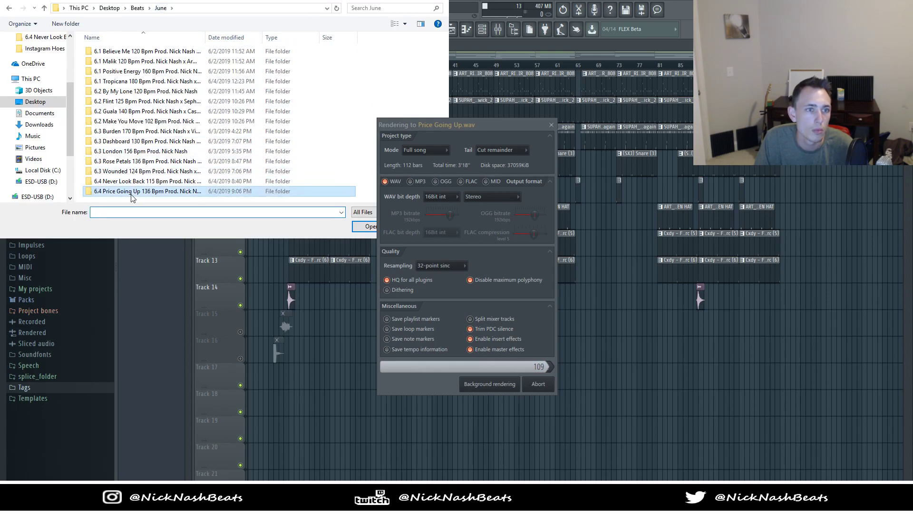
Step: Start a new empty project and choose the Price Going Up Stems archive from the 6.4 Price Going Up 136 Bpm folder
{"action": "double_click", "coordinate": [132, 193]}
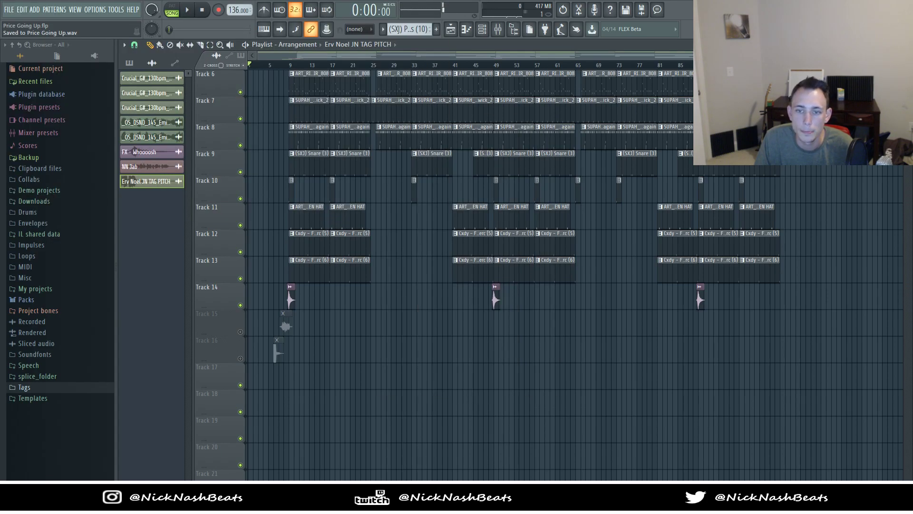
{"action": "key", "text": "alt+Tab"}
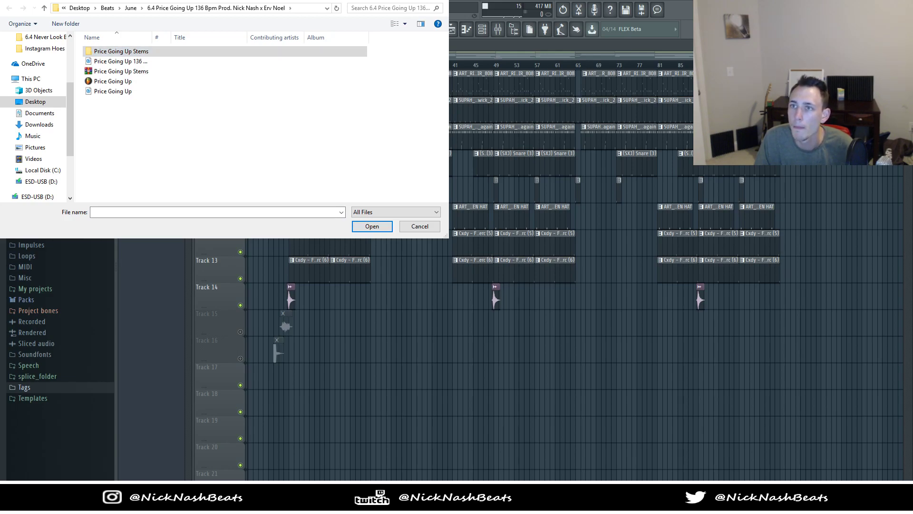
{"action": "left_click", "coordinate": [538, 278]}
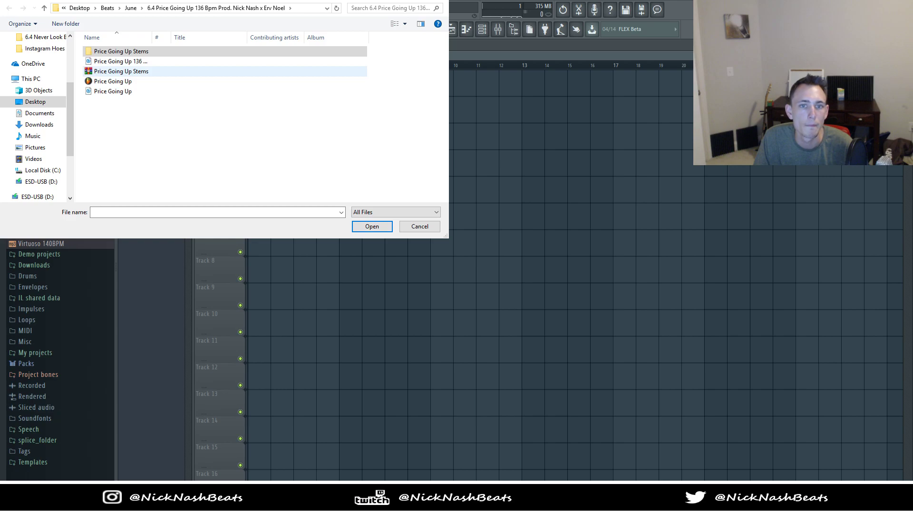
{"action": "double_click", "coordinate": [121, 71]}
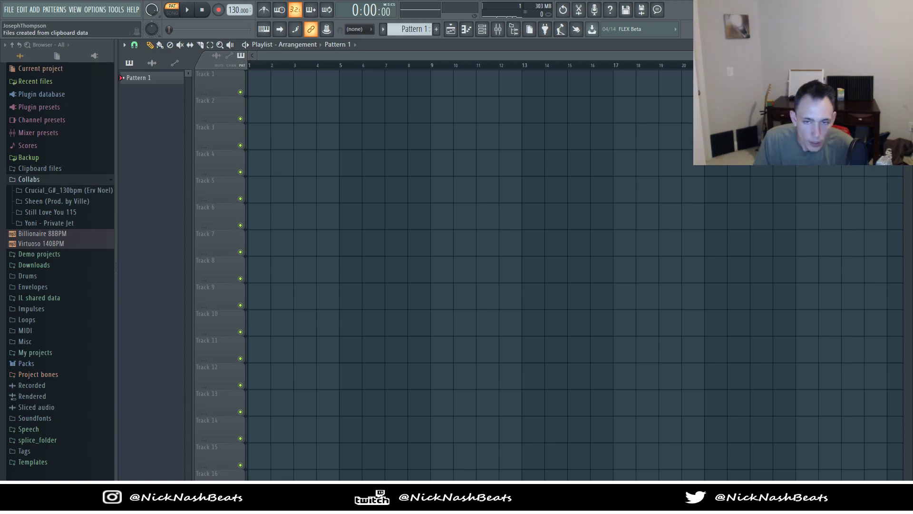
Step: Choose the Price Going Up 136 Bpm MP3 from the same folder in the file picker
{"action": "key", "text": "ctrl+o"}
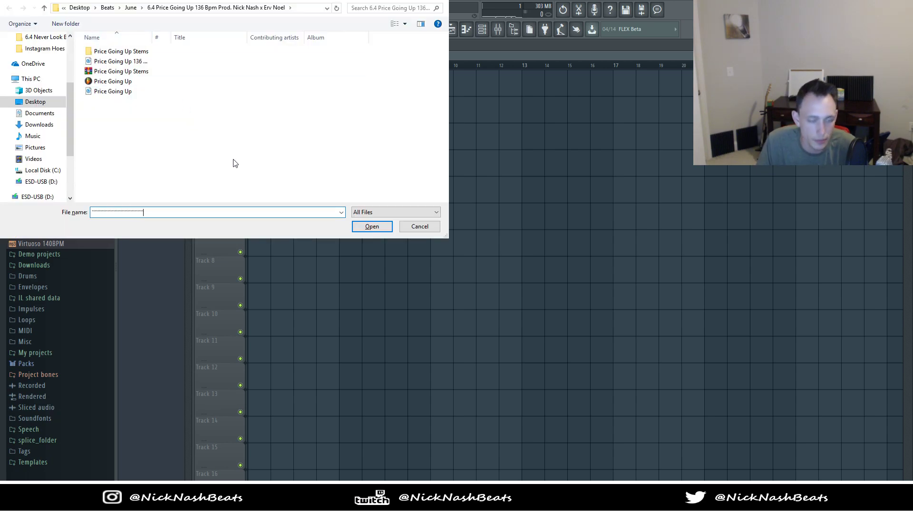
{"action": "left_click", "coordinate": [136, 62]}
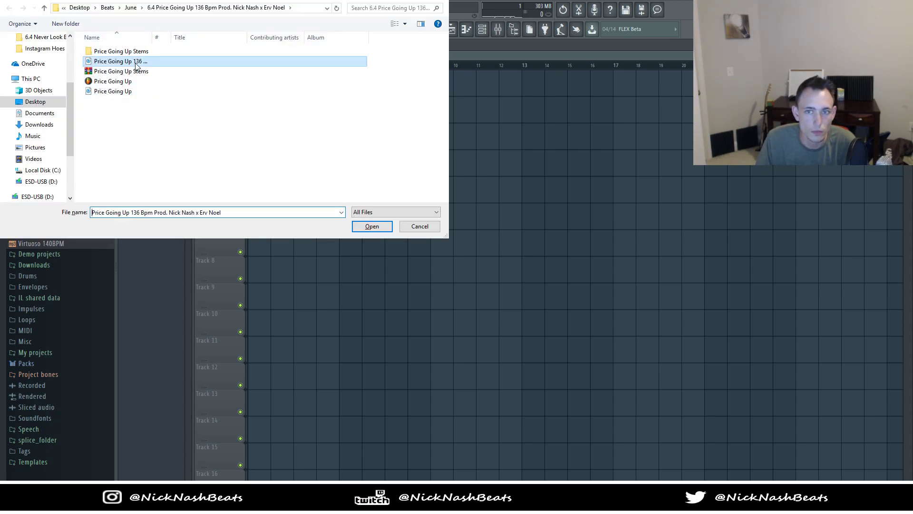
{"action": "double_click", "coordinate": [136, 61]}
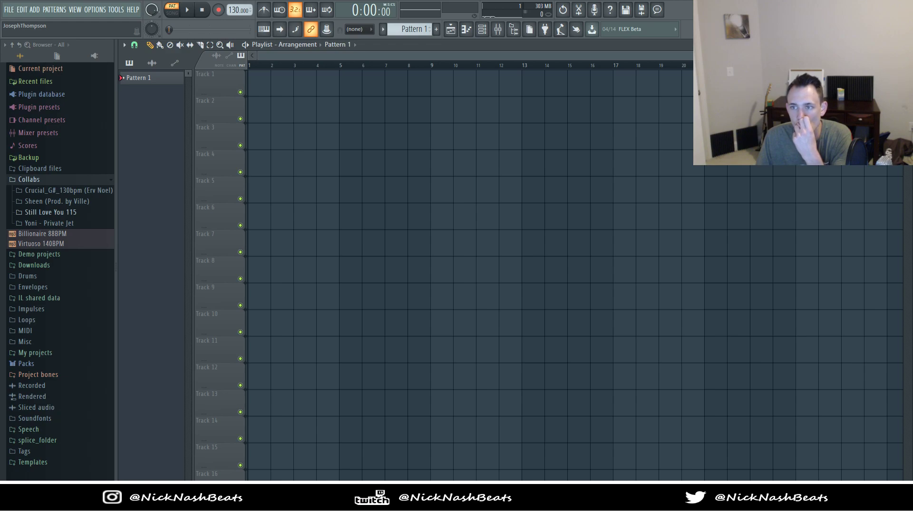
Step: Preview the Billionaire 88BPM and Virtuoso 140BPM files in the Collabs folder, and collapse the folder
{"action": "left_click_drag", "start_coordinate": [50, 234], "coordinate": [57, 233]}
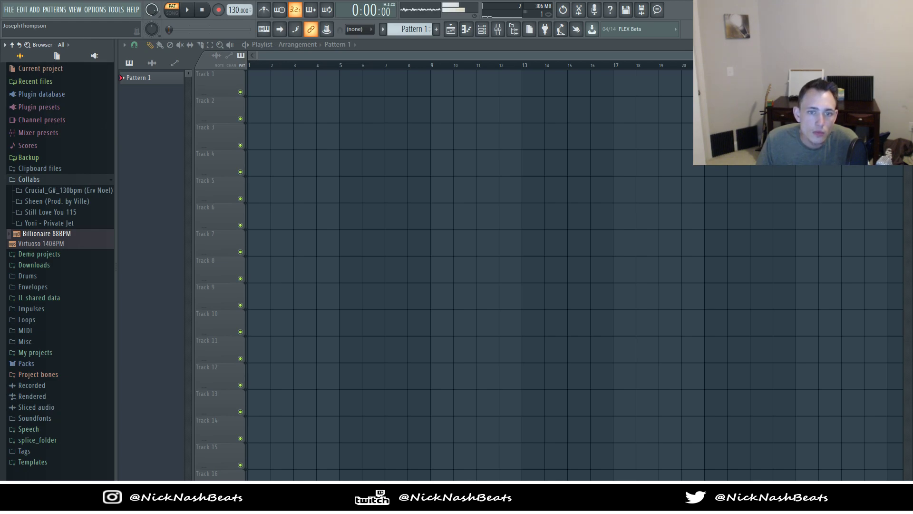
{"action": "mouse_move", "coordinate": [40, 242]}
{"action": "left_mouse_down"}
{"action": "mouse_move", "coordinate": [91, 140]}
{"action": "mouse_move", "coordinate": [65, 209]}
{"action": "mouse_move", "coordinate": [69, 189]}
{"action": "mouse_move", "coordinate": [77, 254]}
{"action": "mouse_move", "coordinate": [69, 209]}
{"action": "mouse_move", "coordinate": [70, 238]}
{"action": "mouse_move", "coordinate": [42, 206]}
{"action": "mouse_move", "coordinate": [54, 243]}
{"action": "left_mouse_up"}
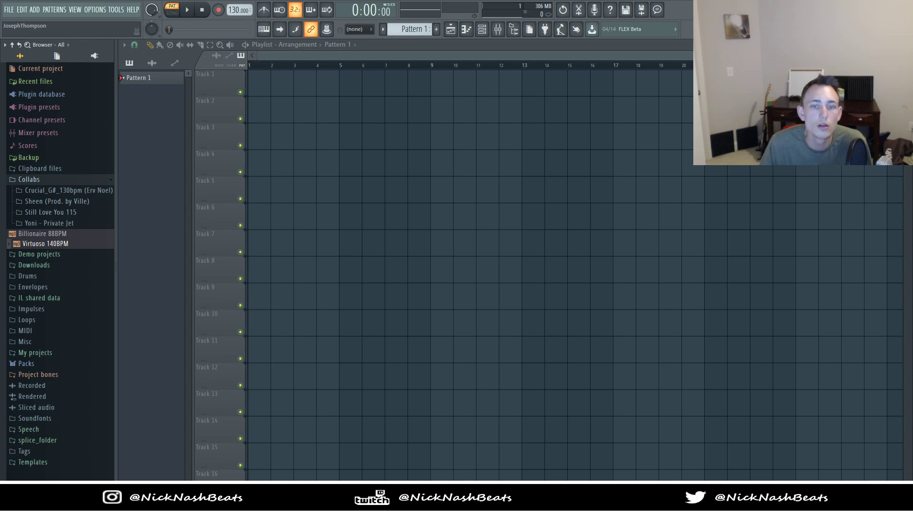
{"action": "left_click", "coordinate": [43, 179]}
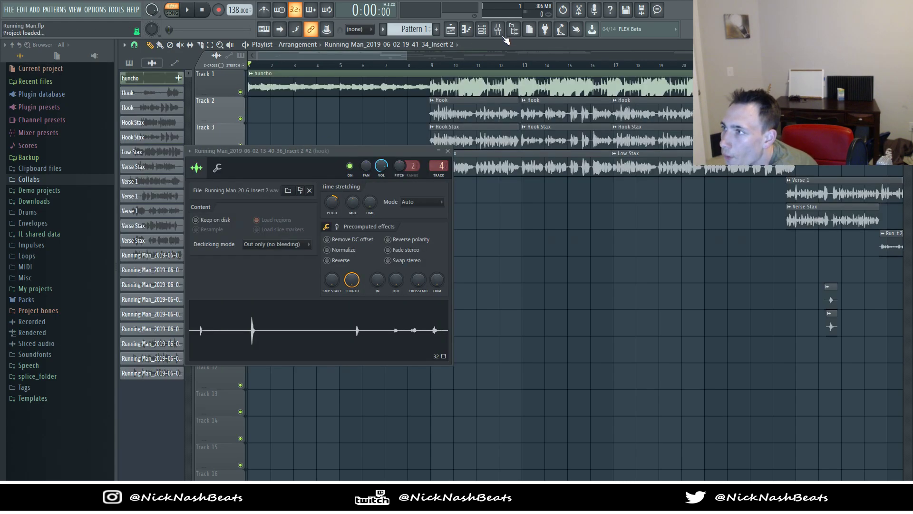
Step: Show the mixer in the Running Man project, select Insert 2 and play the song
{"action": "left_click", "coordinate": [498, 30]}
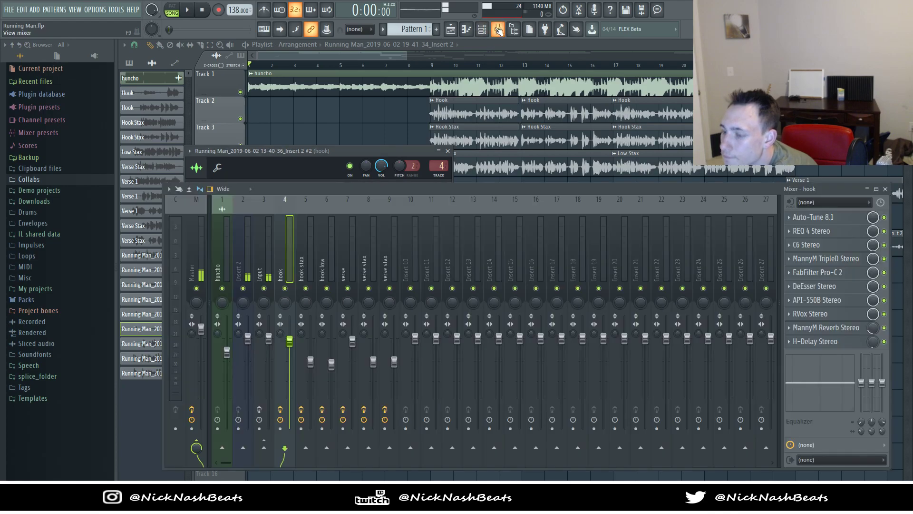
{"action": "left_click", "coordinate": [248, 277]}
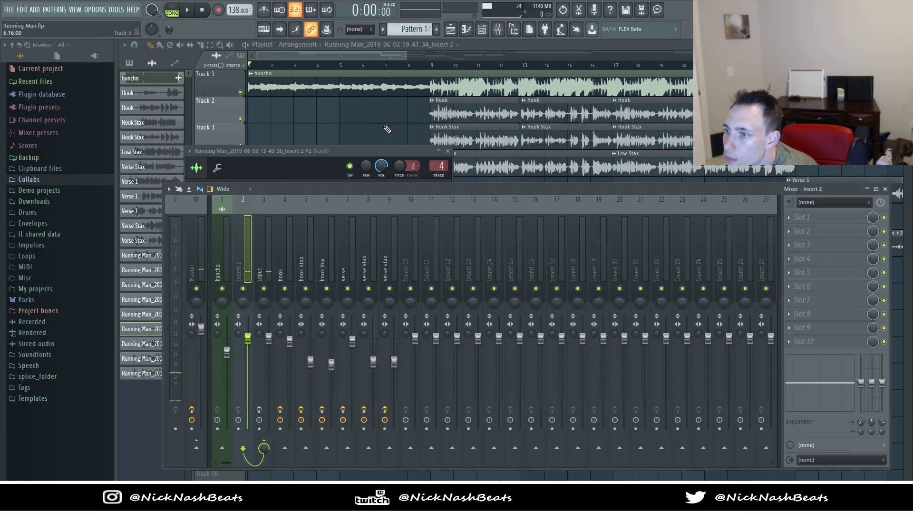
{"action": "left_click", "coordinate": [186, 12]}
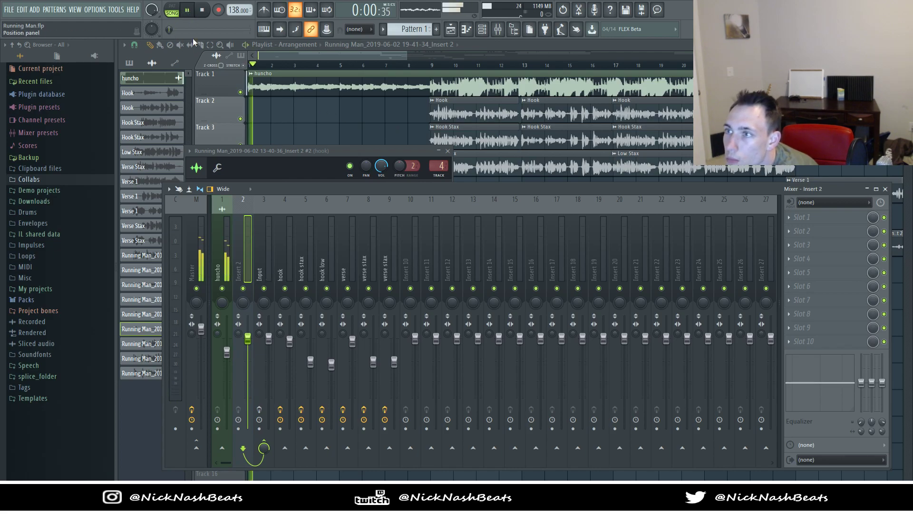
Step: Mute track 8 in the playlist during playback and unmute it again
{"action": "right_click", "coordinate": [289, 111]}
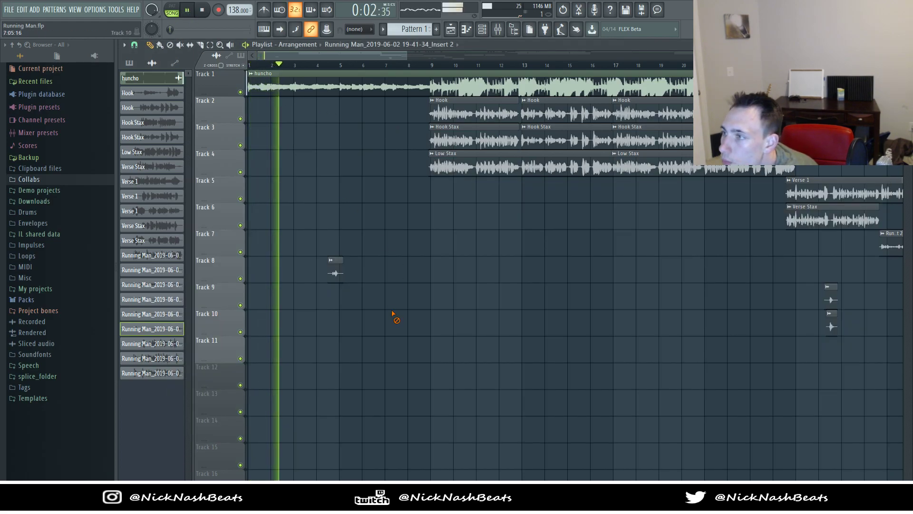
{"action": "left_click", "coordinate": [240, 278]}
{"action": "scroll", "coordinate": [285, 266], "scroll_direction": "down", "scroll_amount": 4}
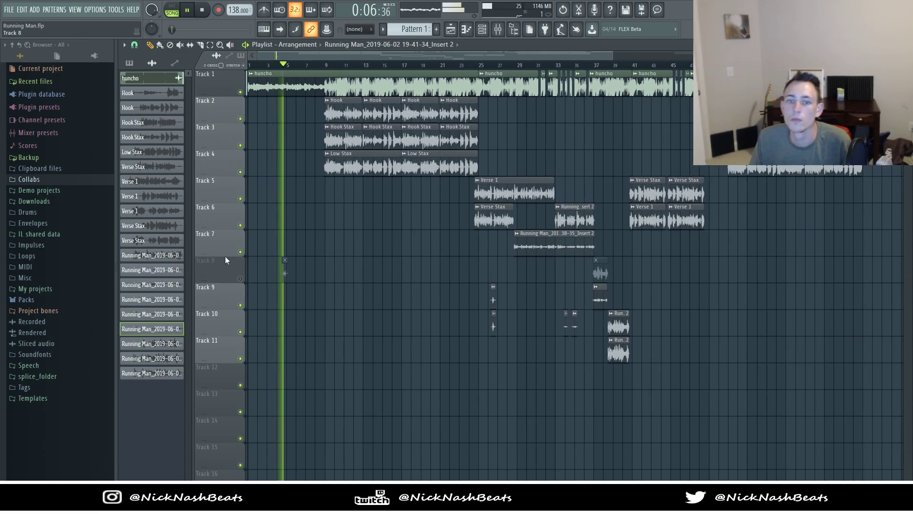
{"action": "left_click", "coordinate": [241, 278]}
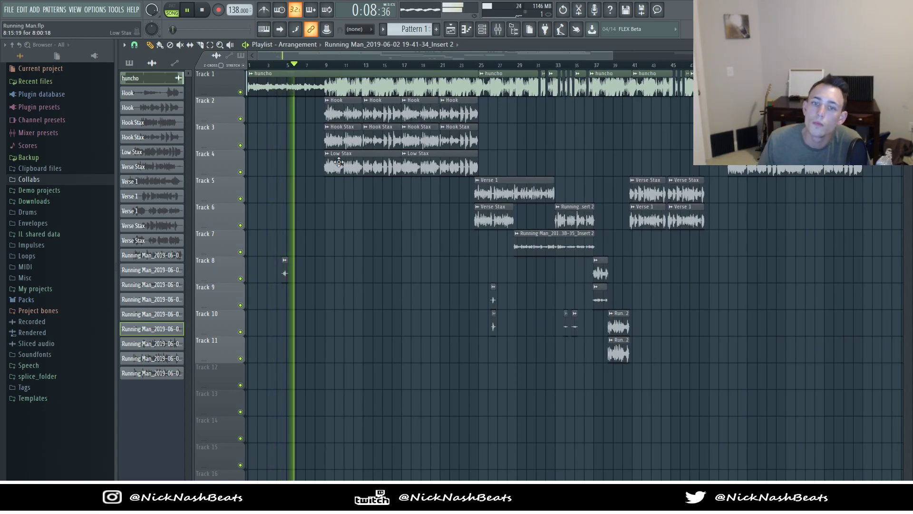
Step: Bring the mixer back up and display the effects chain of the Input track
{"action": "left_click", "coordinate": [498, 31]}
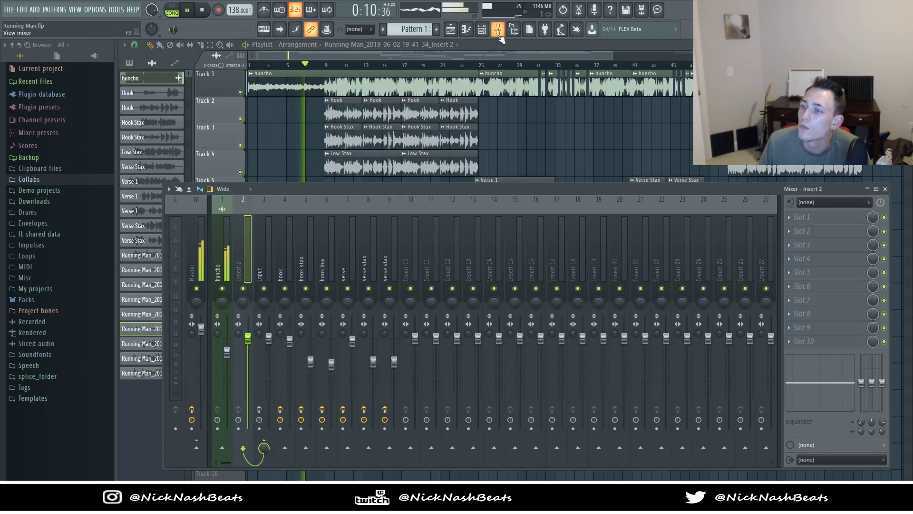
{"action": "left_click", "coordinate": [266, 263]}
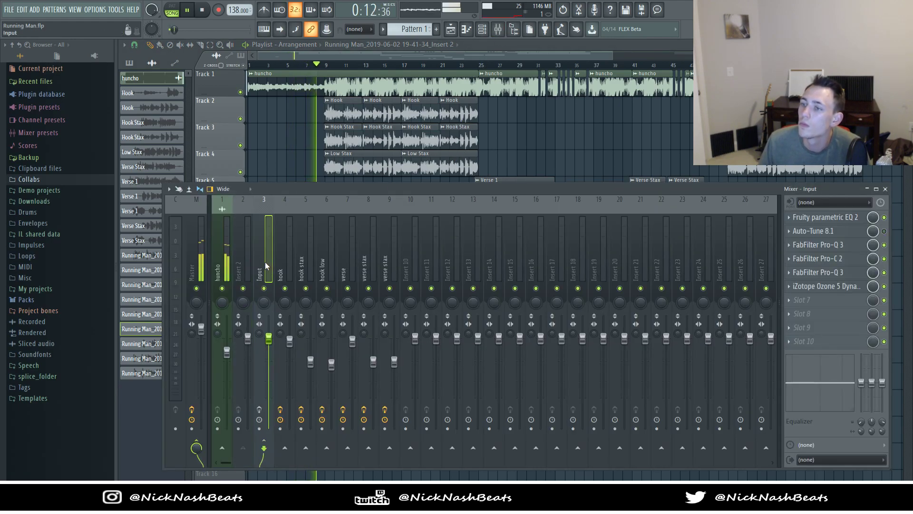
Step: Hide the mixer, listen through the Running Man arrangement and stop playback
{"action": "right_click", "coordinate": [286, 166]}
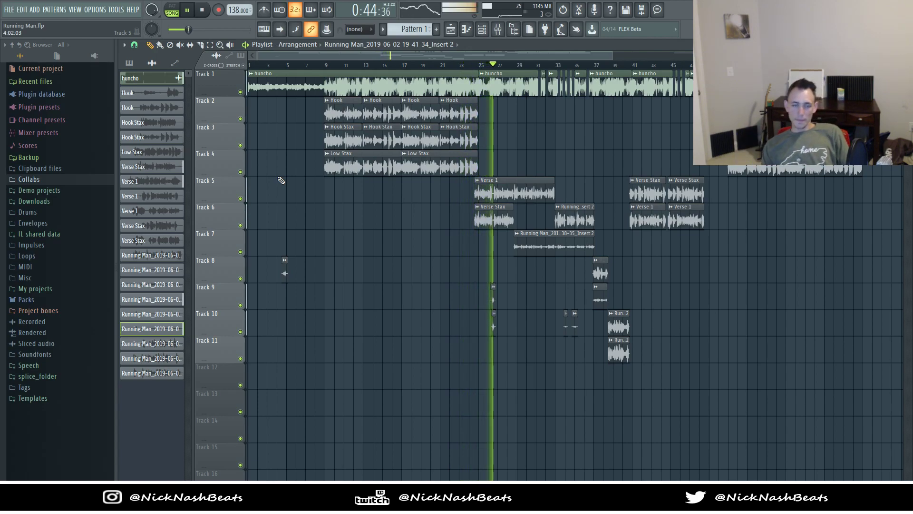
{"action": "scroll", "coordinate": [389, 258], "scroll_direction": "down", "scroll_amount": 3}
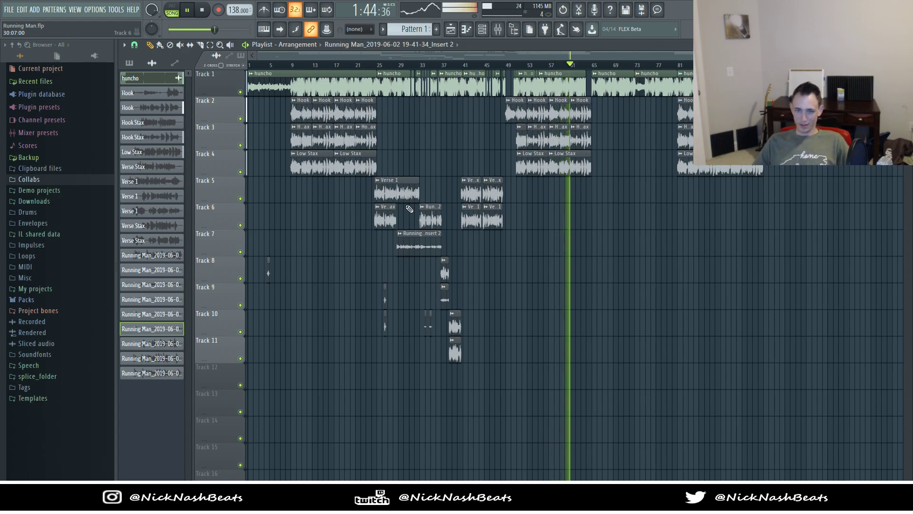
{"action": "key", "text": "space"}
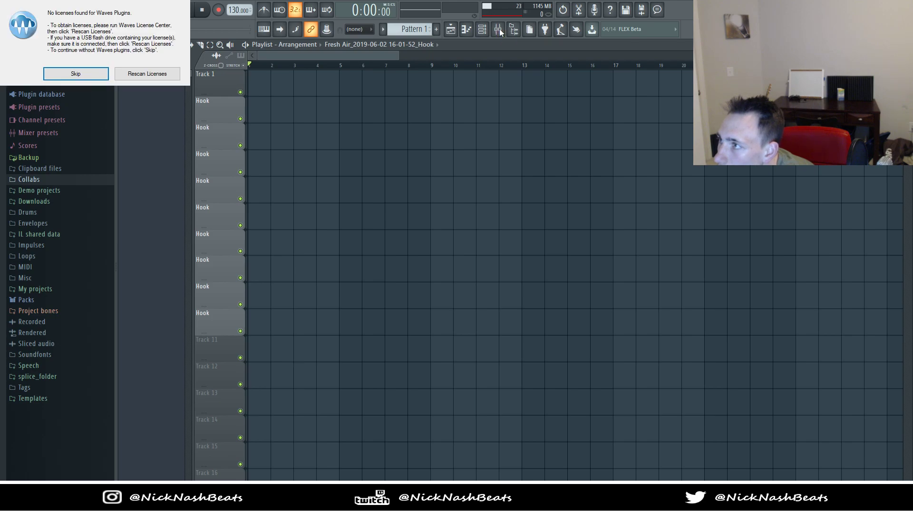
Step: Load the Fresh Air project, skipping each Waves Plugins licence prompt
{"action": "left_click", "coordinate": [101, 75]}
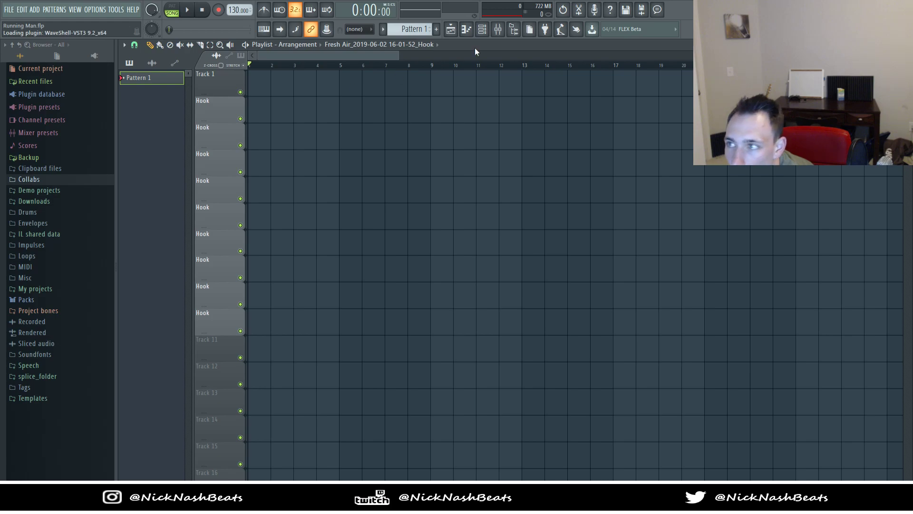
{"action": "left_click", "coordinate": [76, 74]}
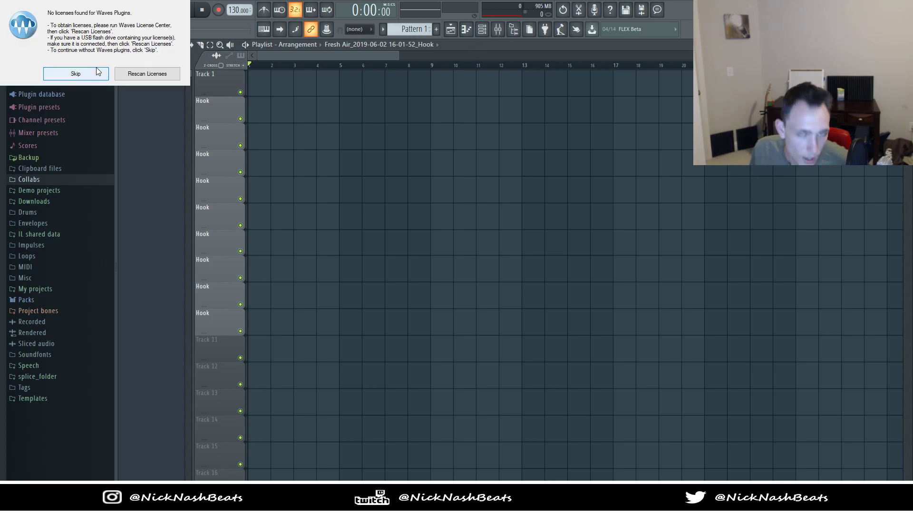
{"action": "left_click", "coordinate": [76, 72]}
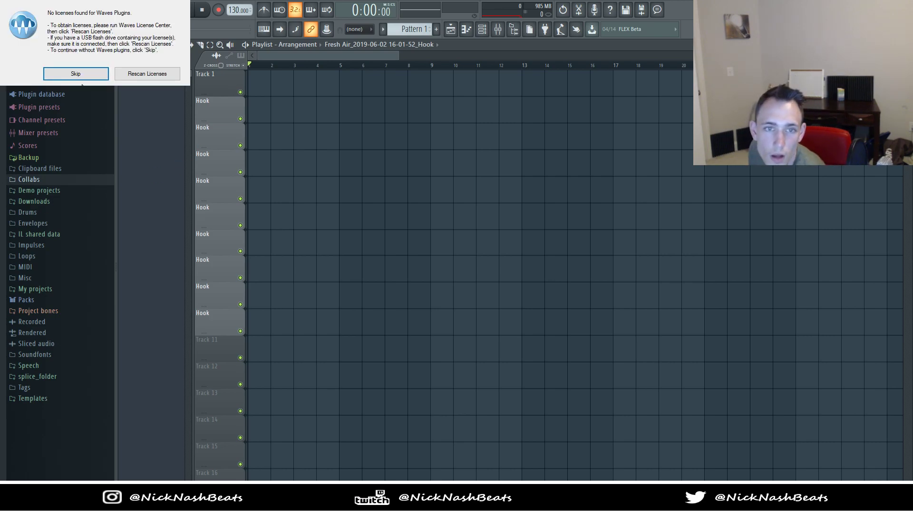
{"action": "left_click", "coordinate": [76, 73]}
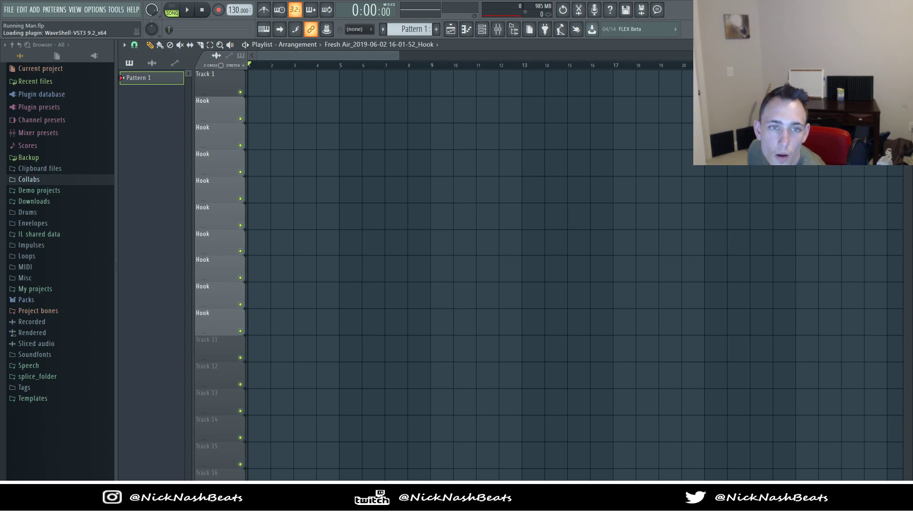
{"action": "left_click", "coordinate": [78, 74]}
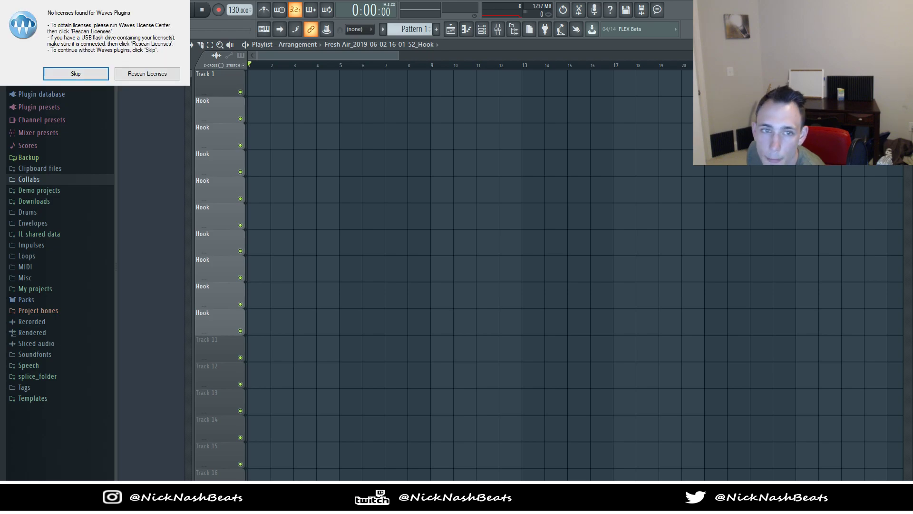
{"action": "left_click", "coordinate": [76, 74]}
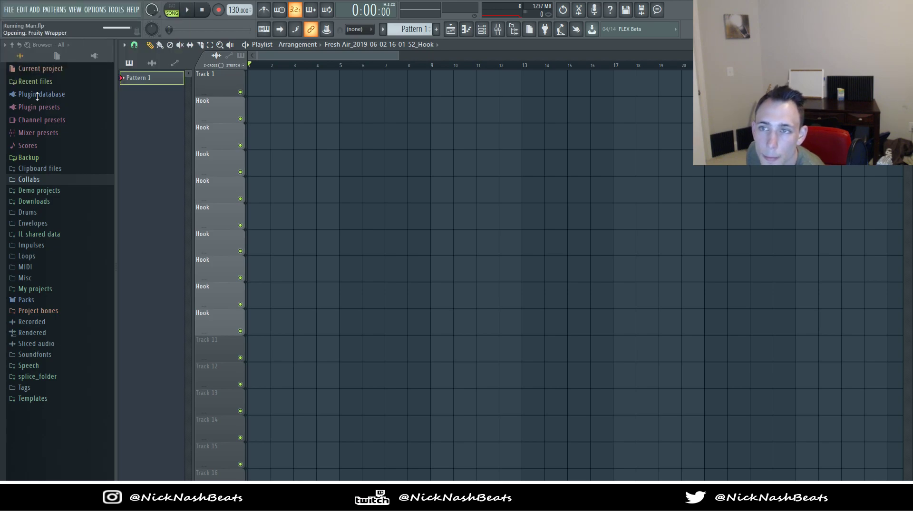
Step: Show the Fresh Air project's mixer, hide it again and play the song from the start
{"action": "left_click", "coordinate": [497, 24]}
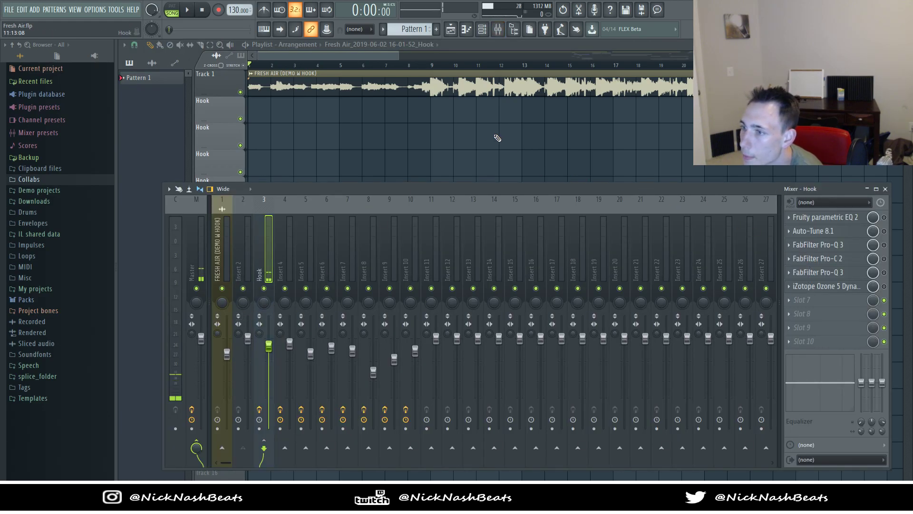
{"action": "left_click", "coordinate": [497, 28]}
{"action": "key", "text": "space"}
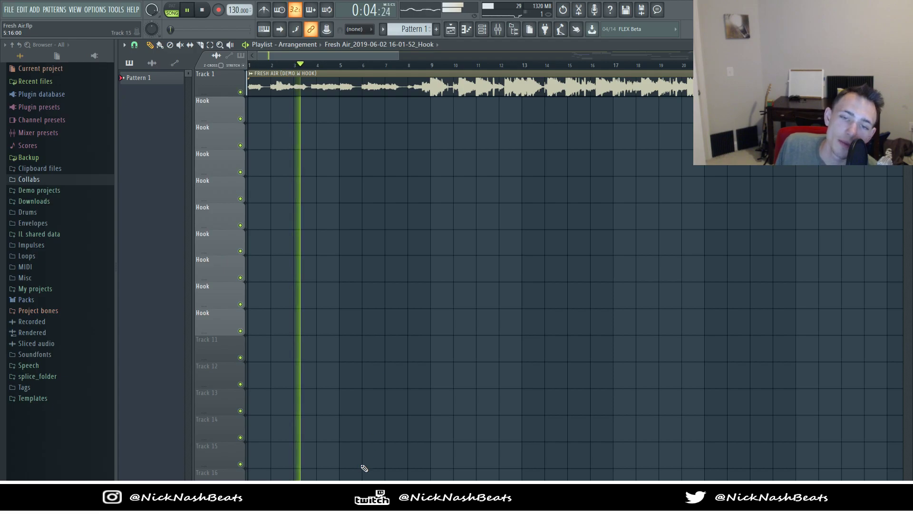
{"action": "scroll", "coordinate": [417, 323], "scroll_direction": "down", "scroll_amount": 2}
{"action": "scroll", "coordinate": [419, 325], "scroll_direction": "down", "scroll_amount": 2}
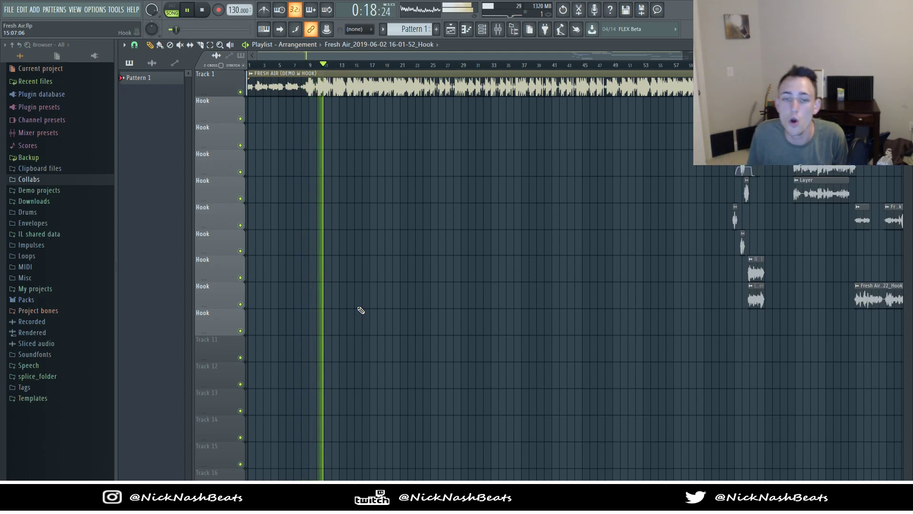
{"action": "scroll", "coordinate": [417, 276], "scroll_direction": "down", "scroll_amount": 2}
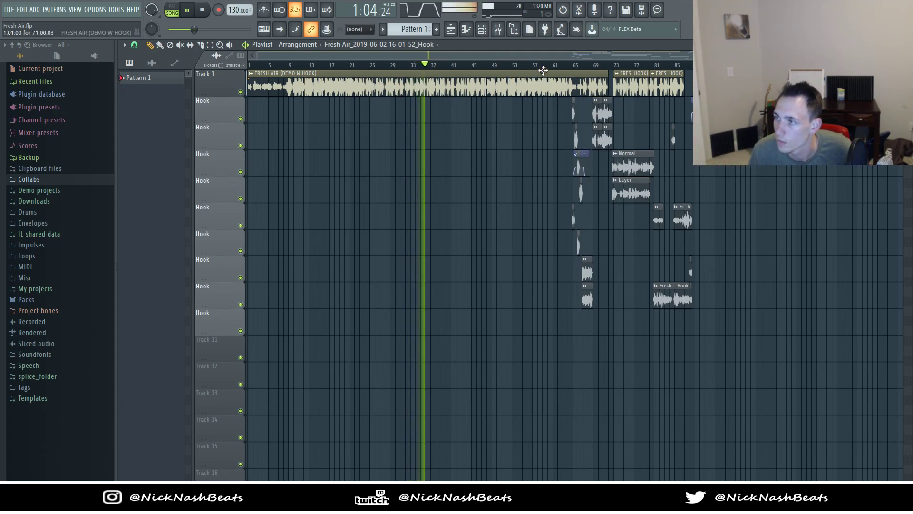
Step: Move the playback position to about 1:47, listen to the vocal section from there and stop playback
{"action": "key", "text": "space"}
{"action": "left_click", "coordinate": [546, 61]}
{"action": "key", "text": "space"}
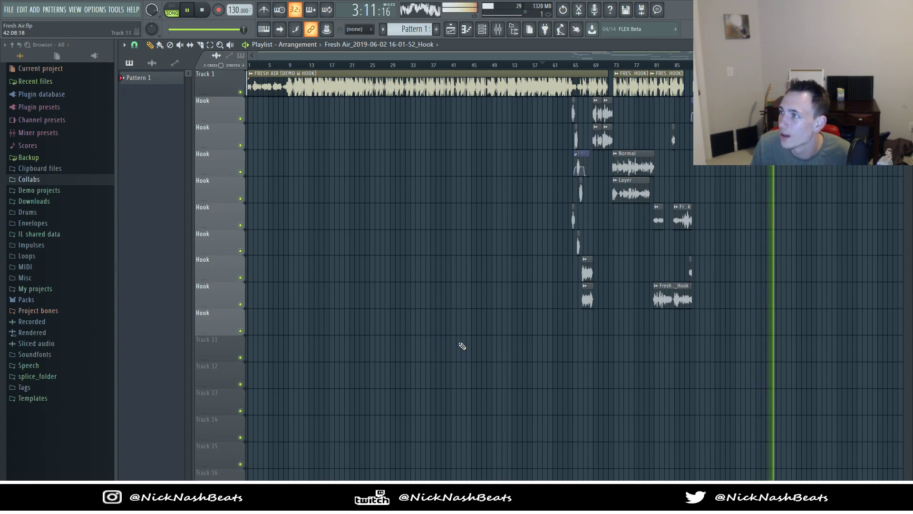
{"action": "key", "text": "space"}
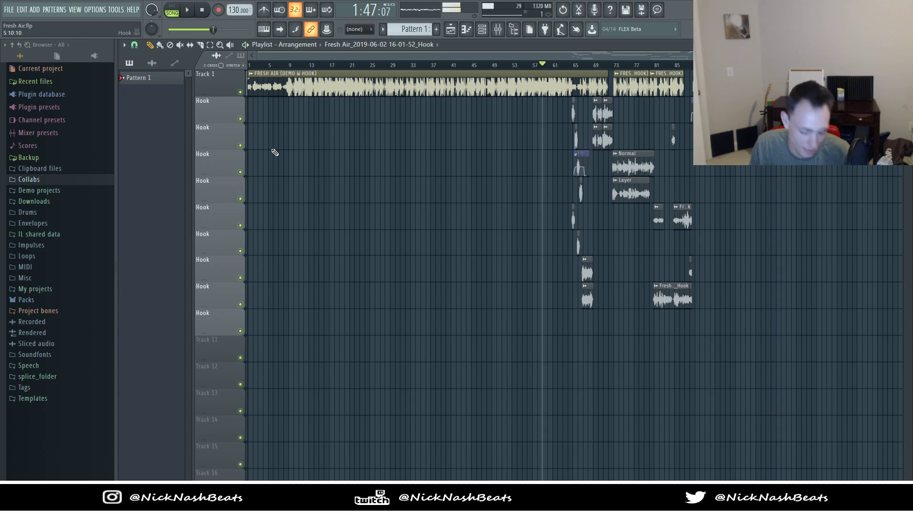
{"action": "scroll", "coordinate": [275, 153], "scroll_direction": "down", "scroll_amount": 2}
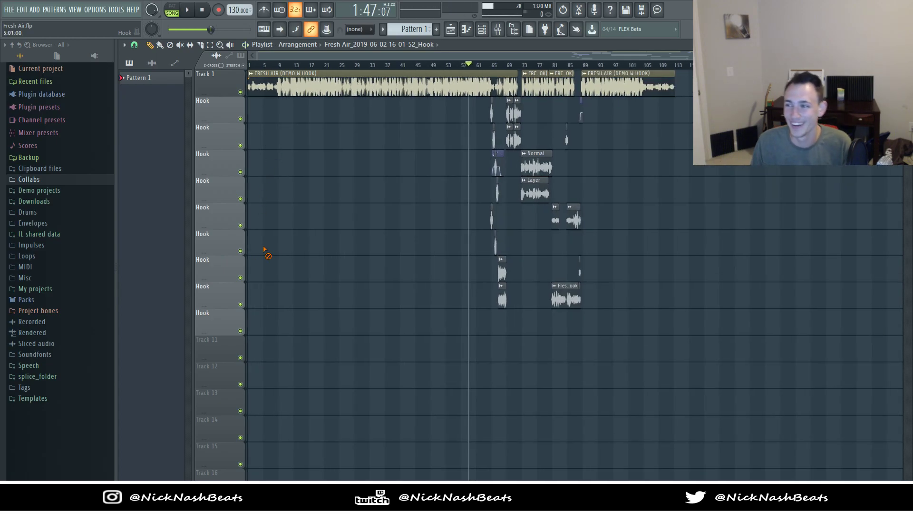